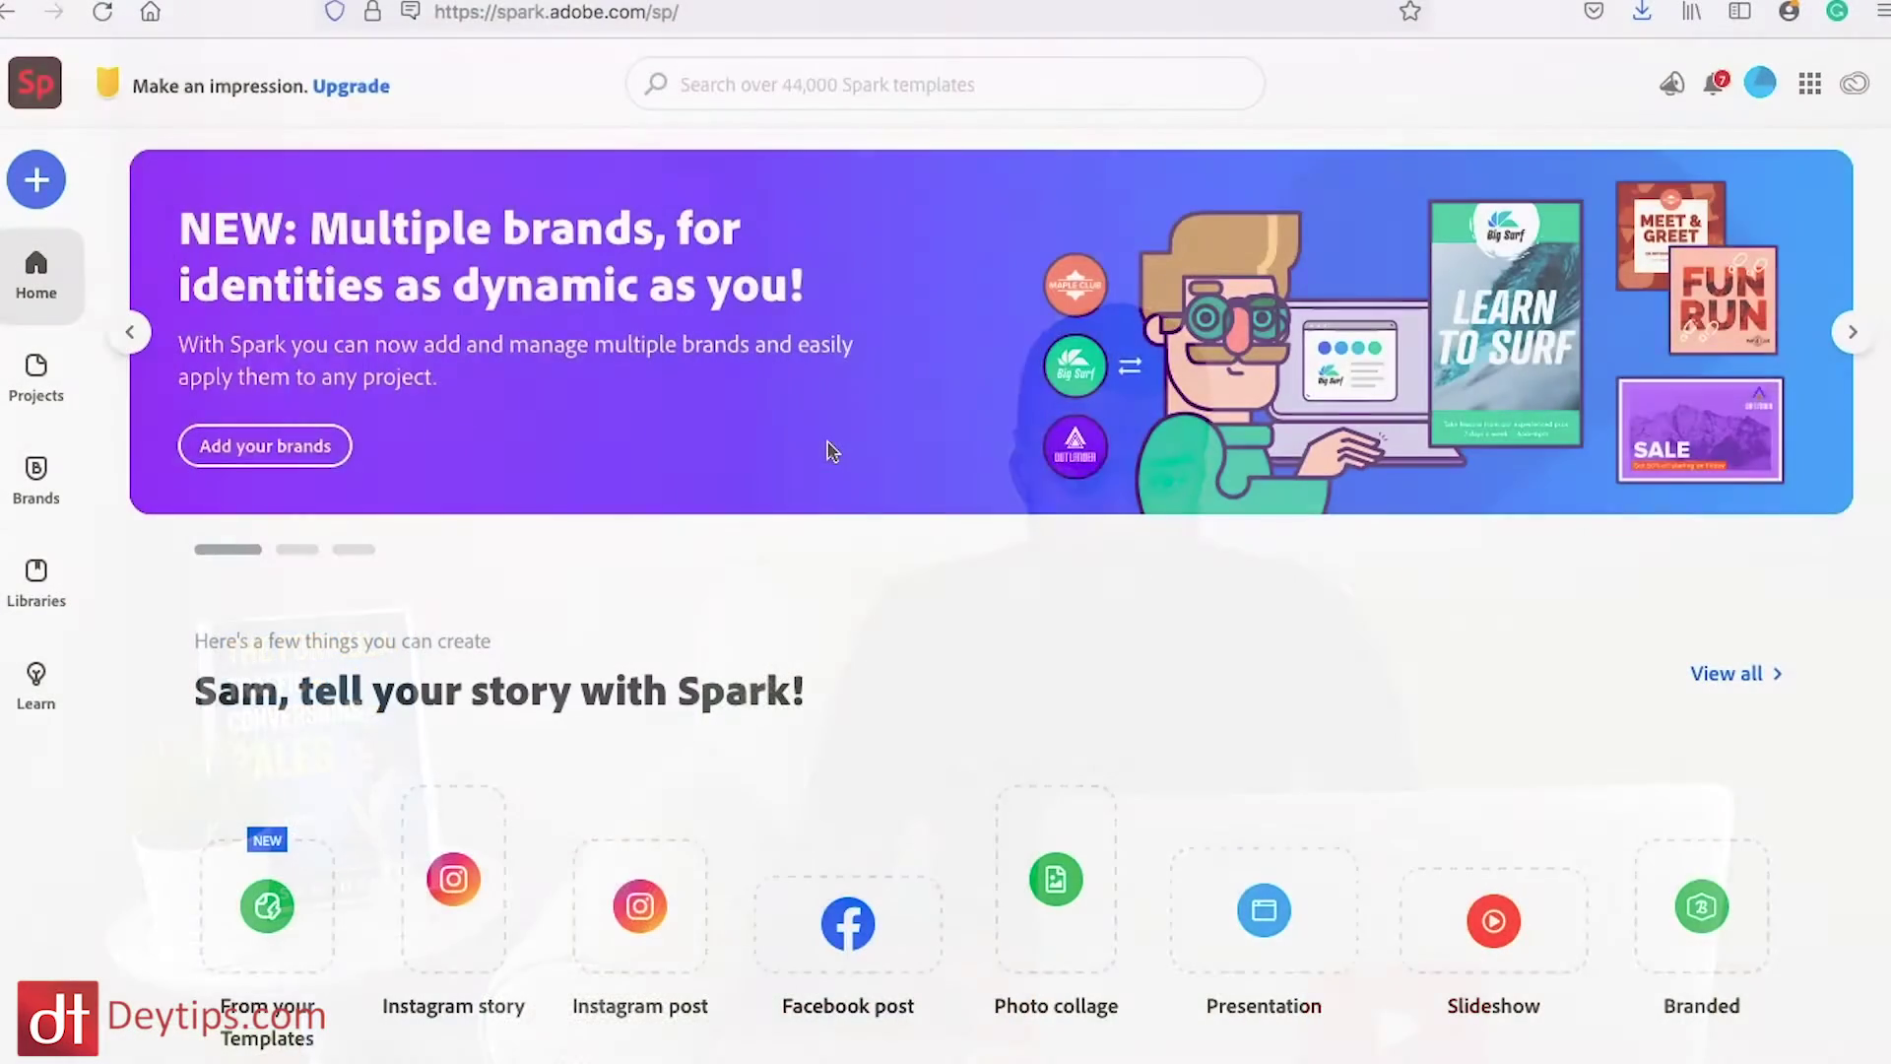
Scroll the Adobe Spark home page down to the 'tell your story with Spark' section
scroll(827, 450, down, 4)
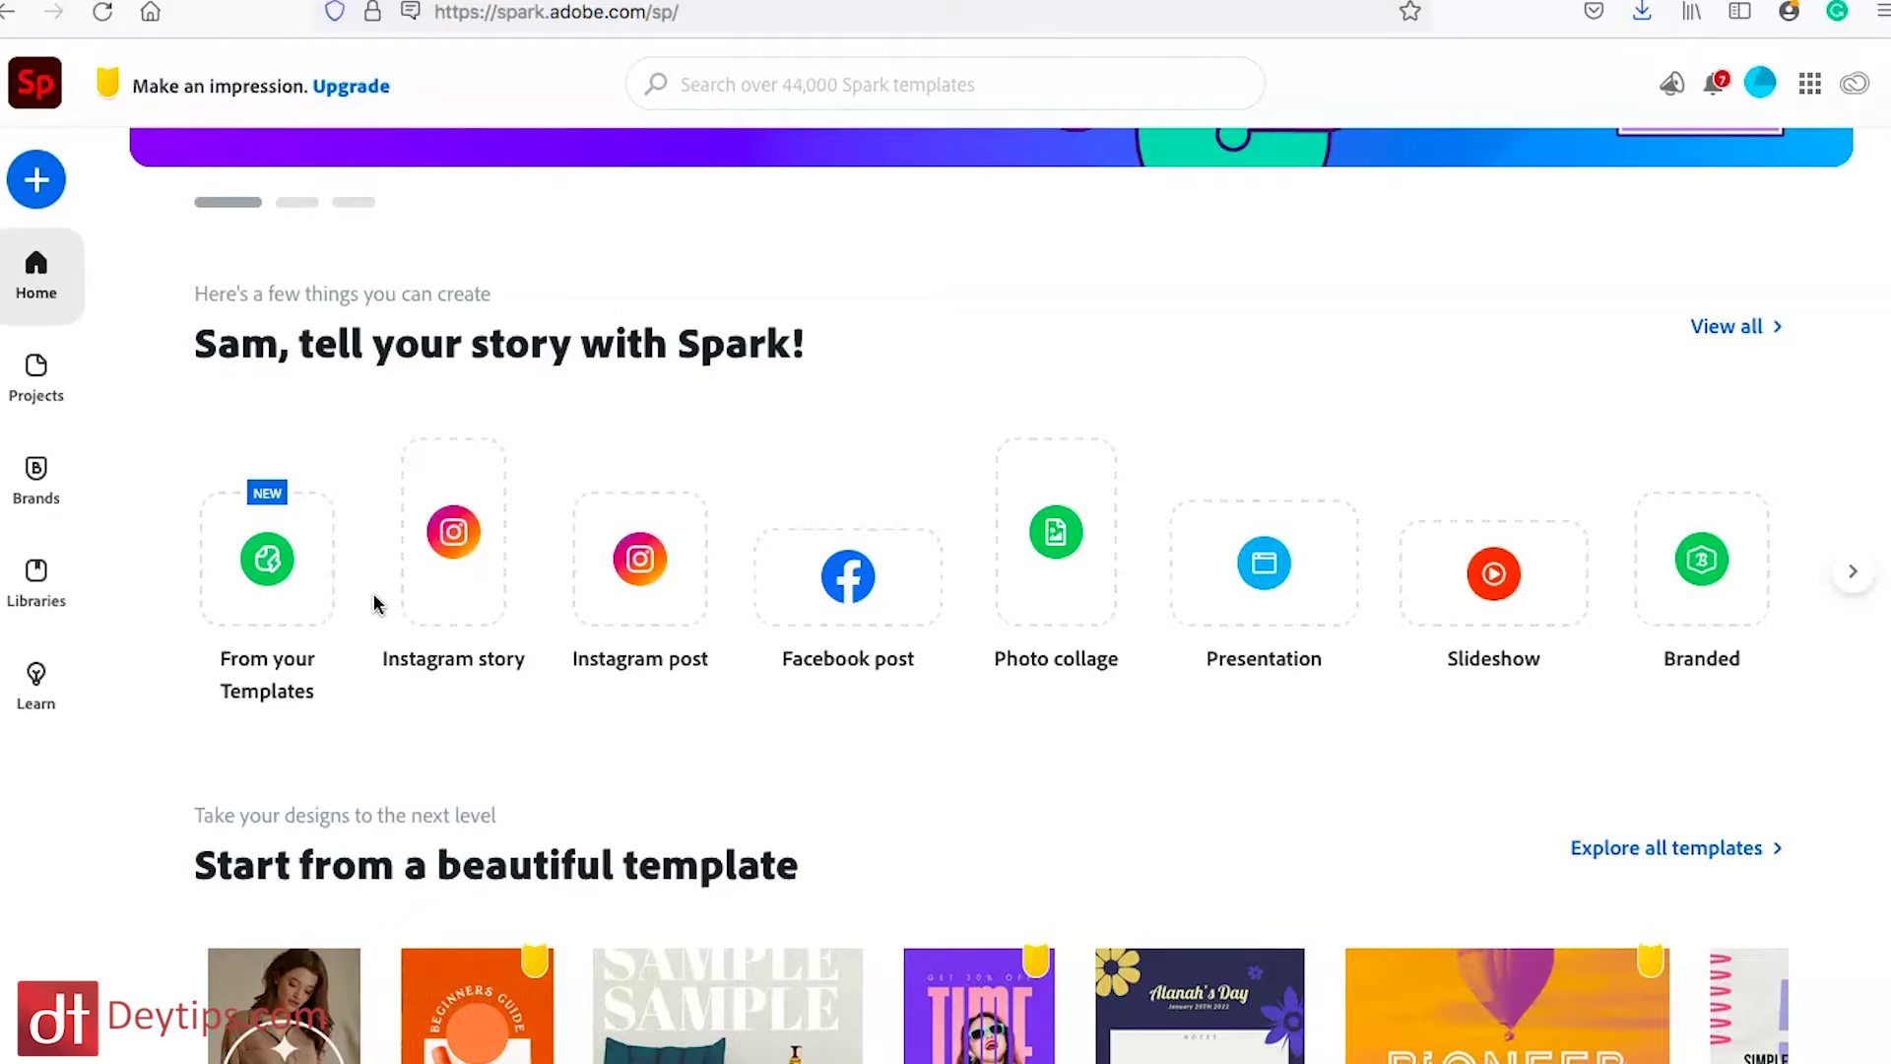
Start a new Instagram story design and browse its template list
click(471, 537)
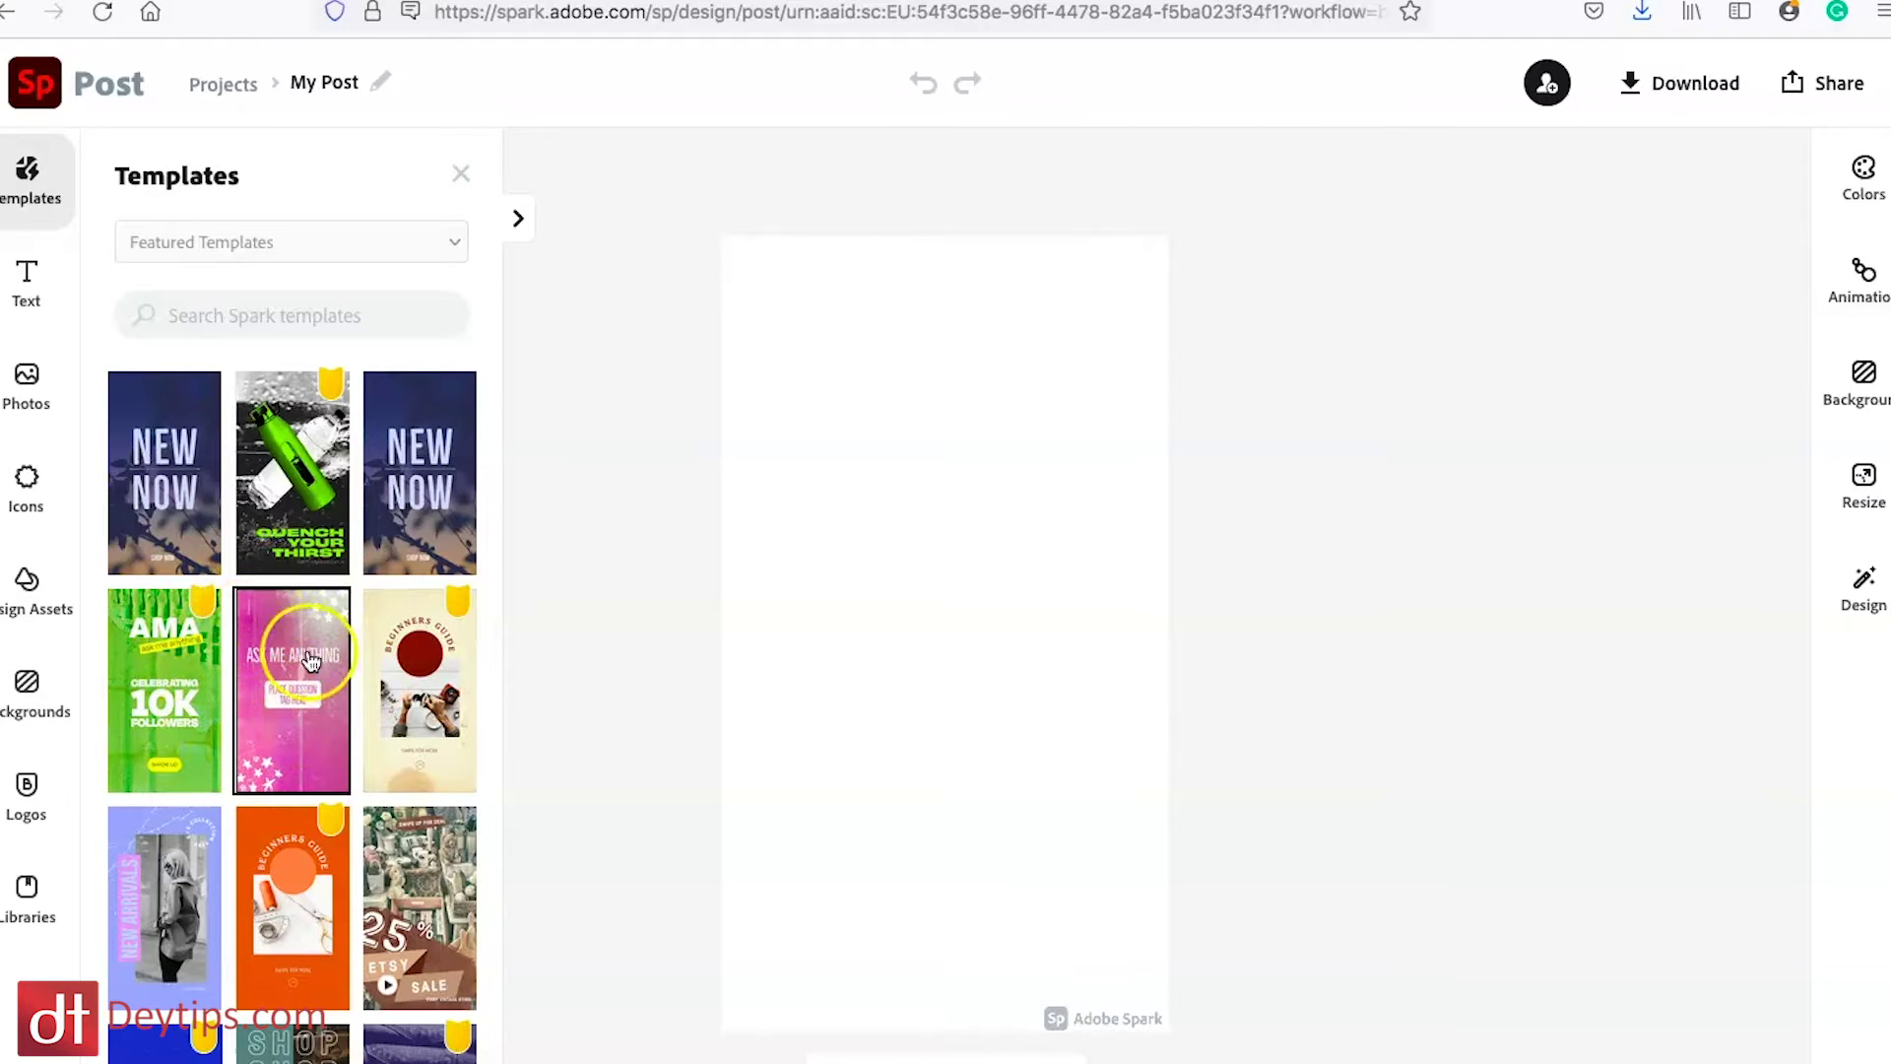
scroll(320, 687, down, 5)
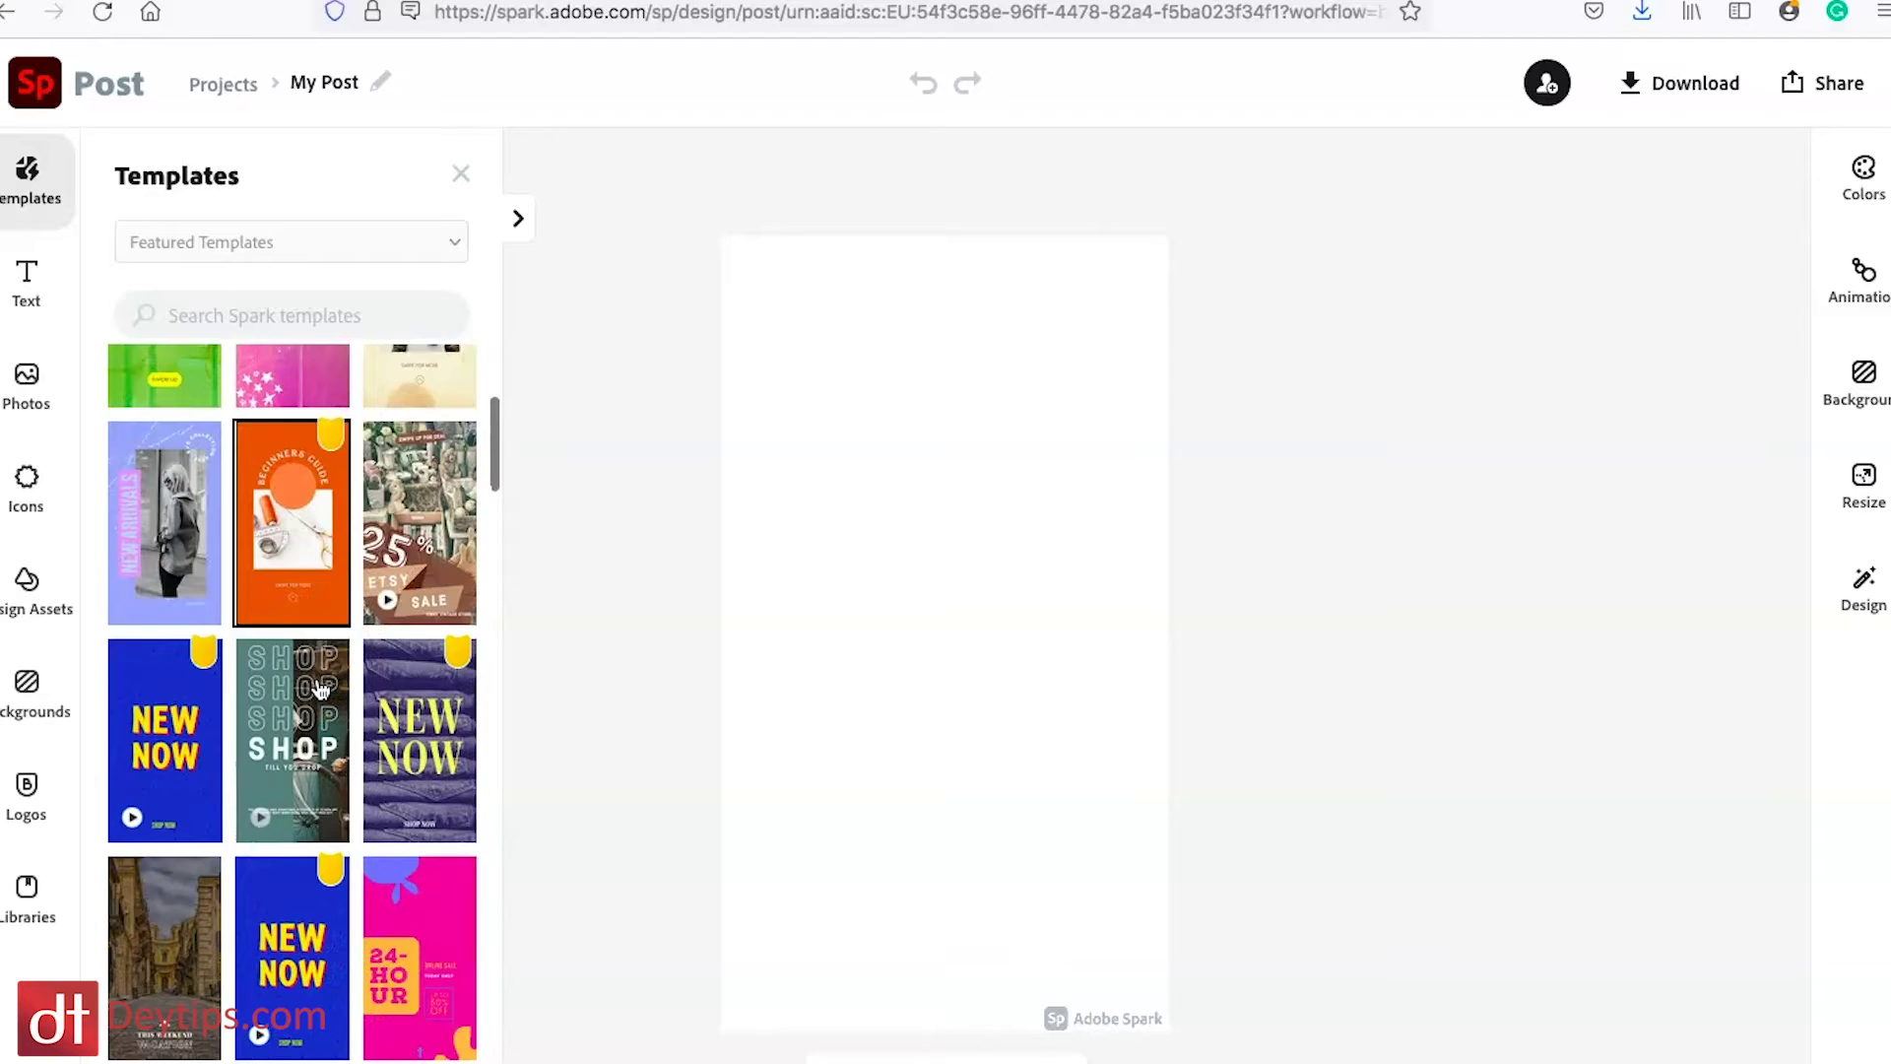
scroll(324, 507, up, 3)
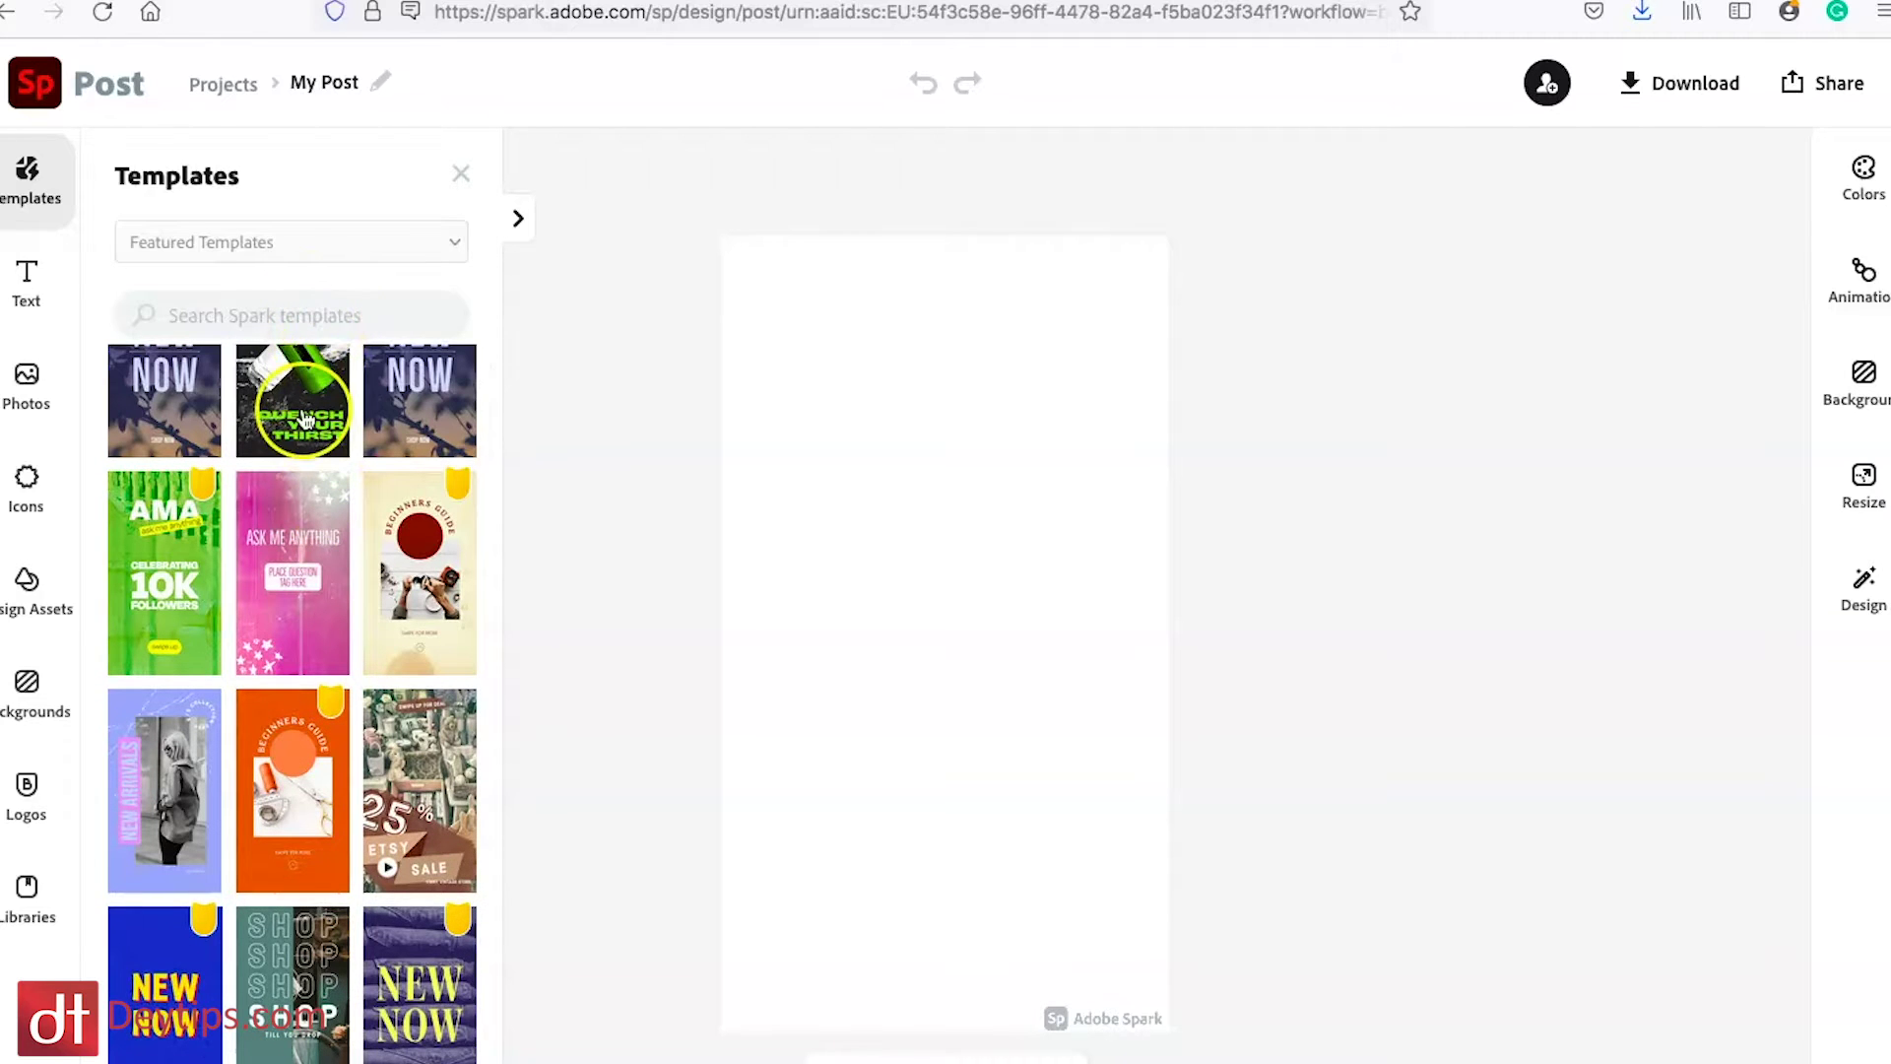
scroll(306, 420, up, 1)
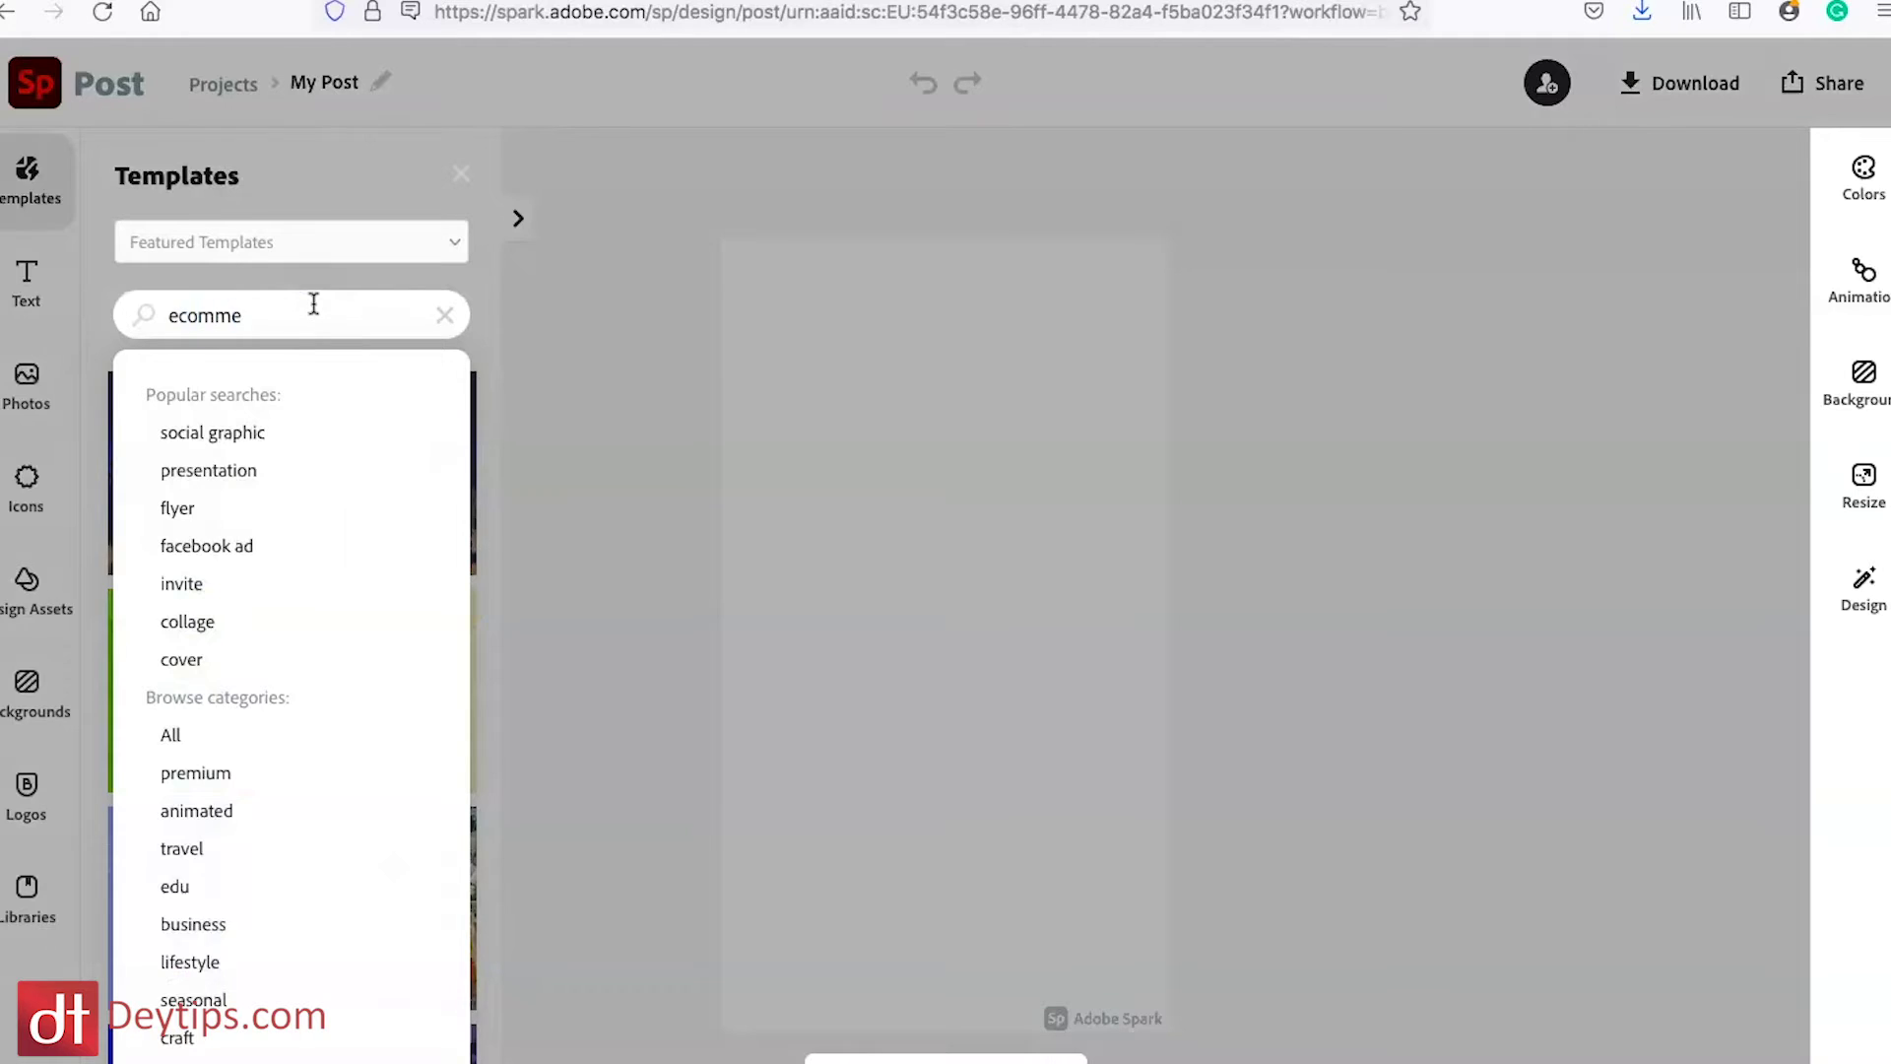
Search templates for 'ecommerce' and create the design from the Just Launched template
text(rce)
click(275, 480)
scroll(264, 645, down, 10)
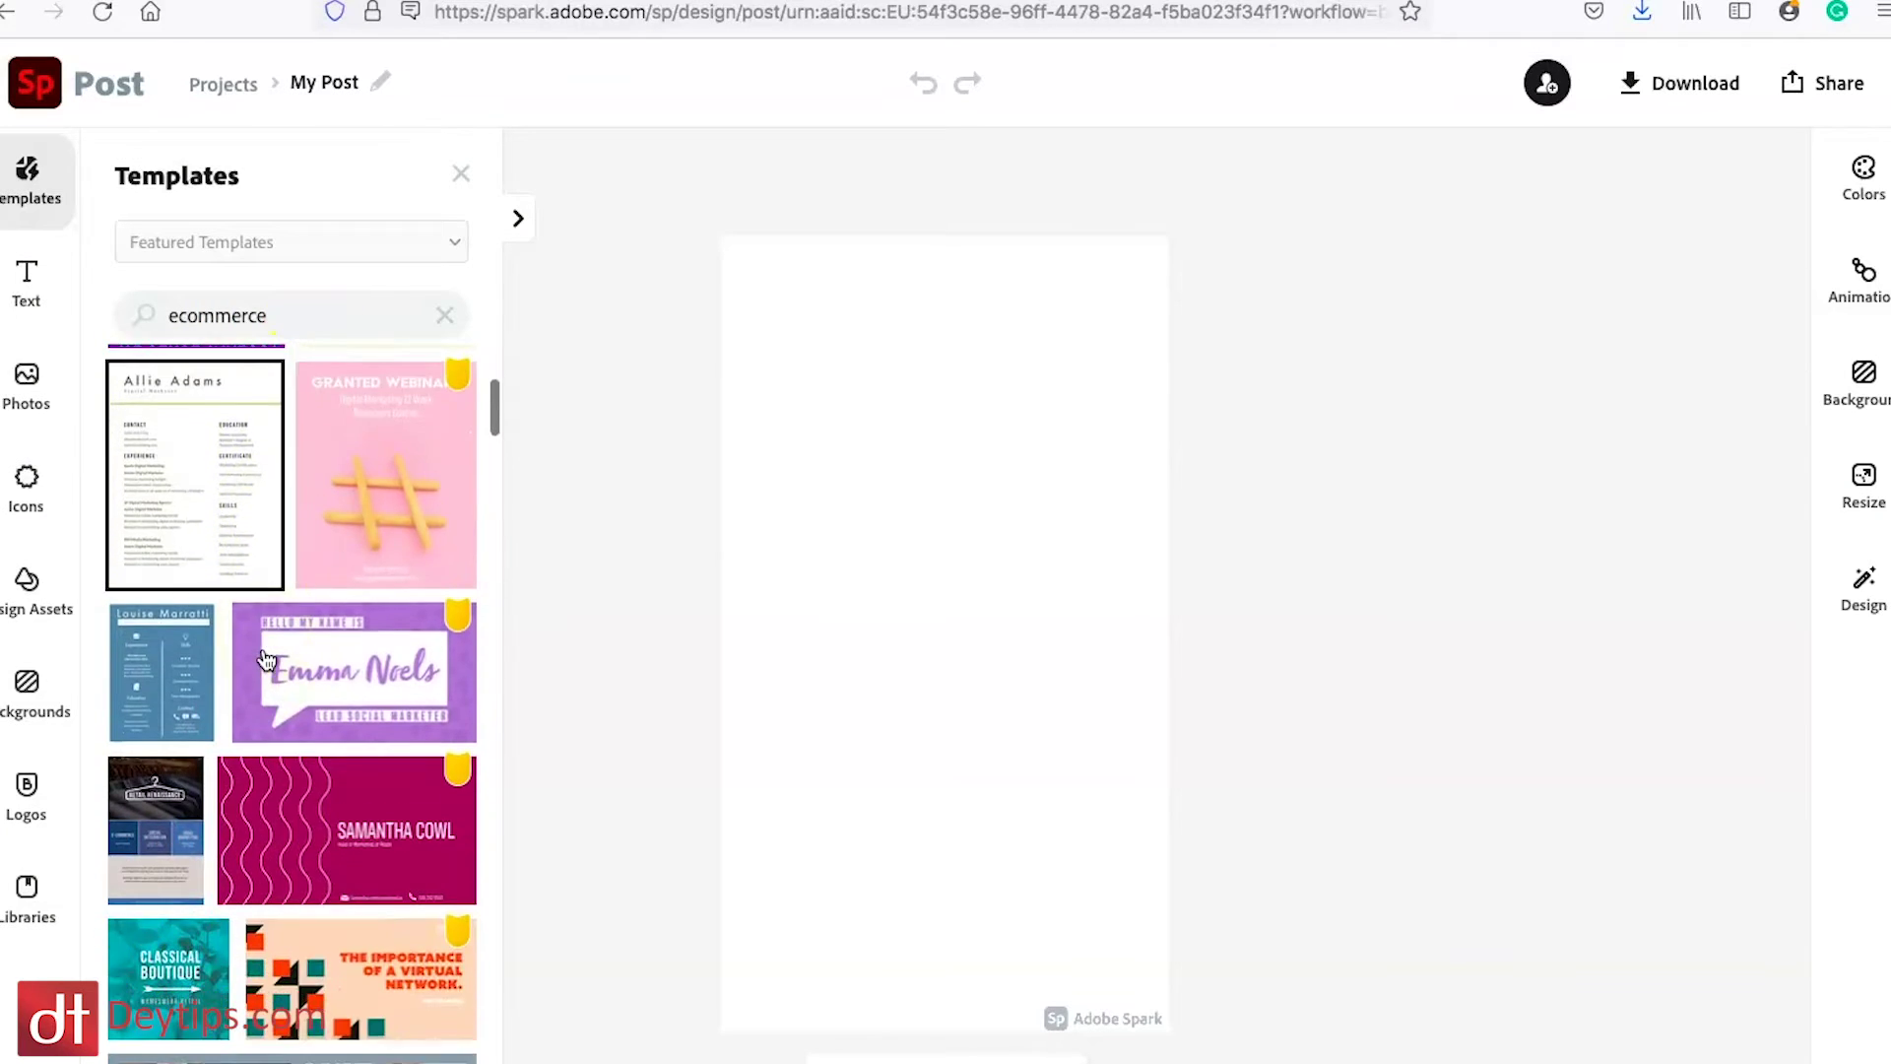
scroll(264, 660, down, 5)
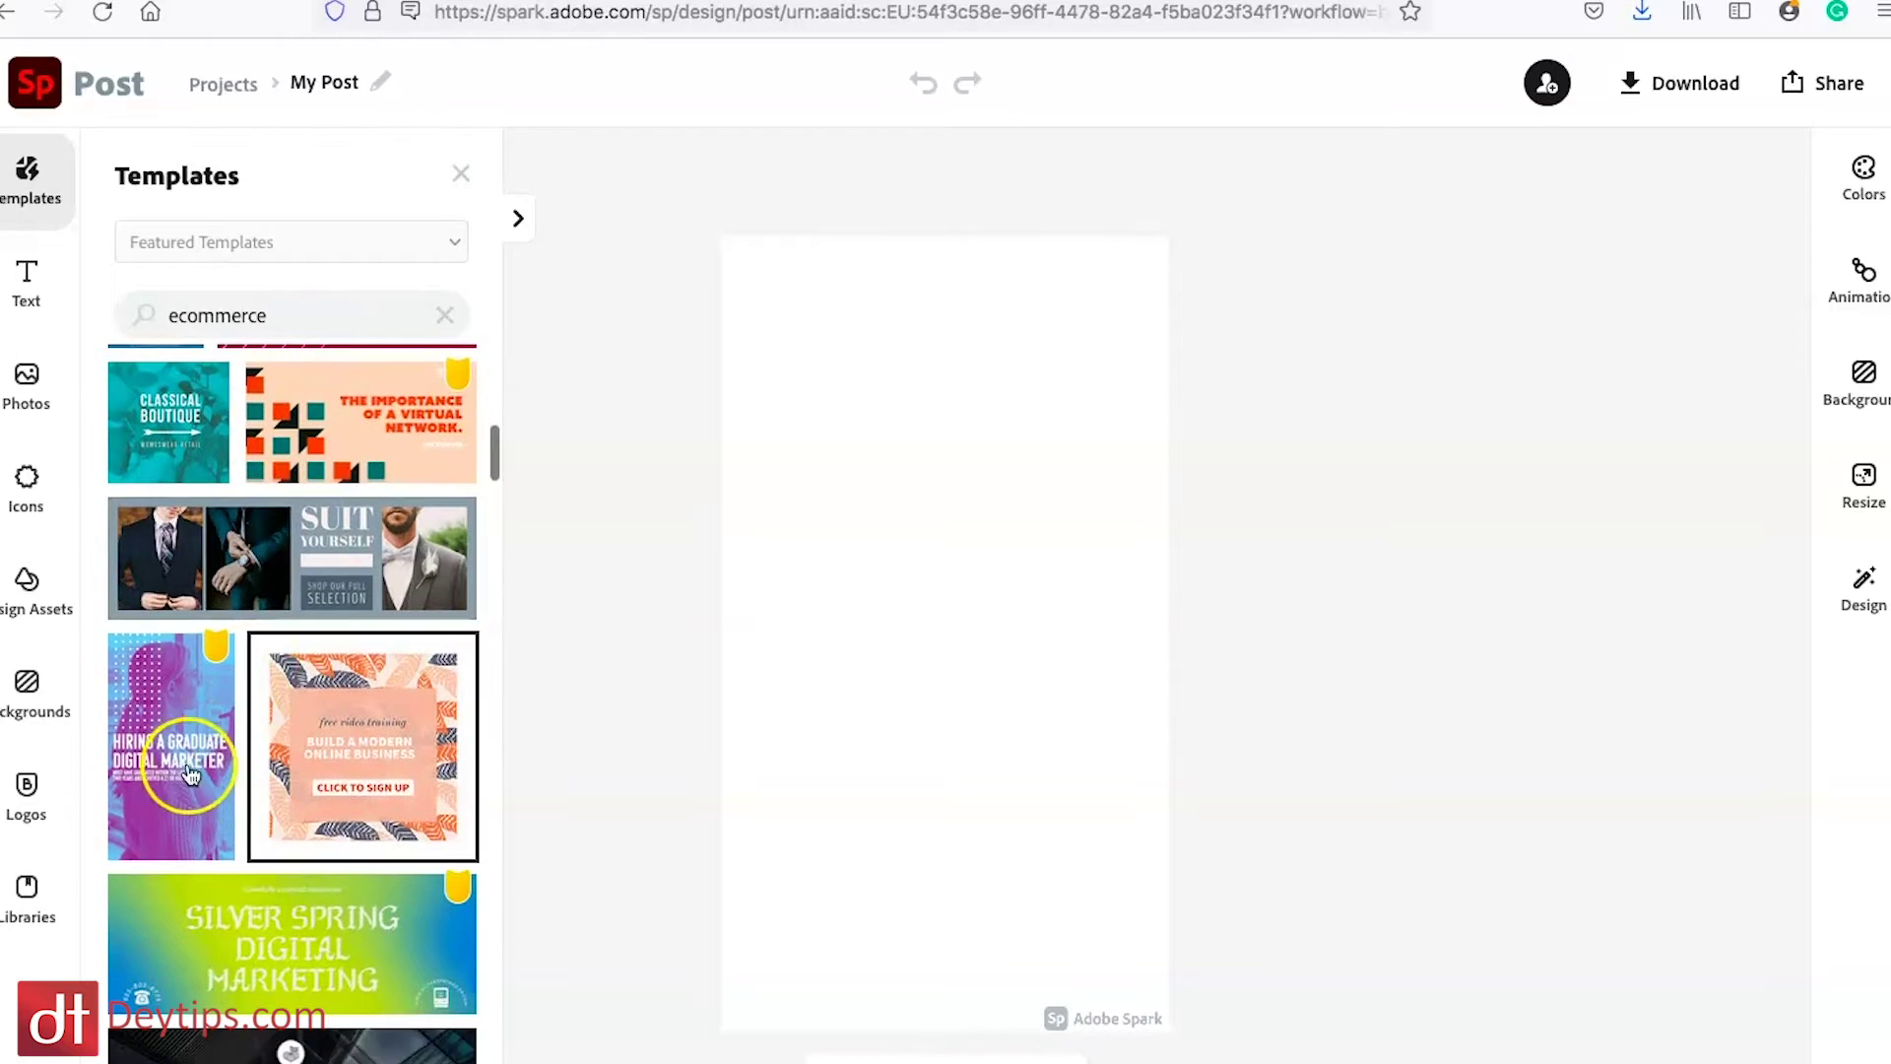
scroll(188, 798, down, 10)
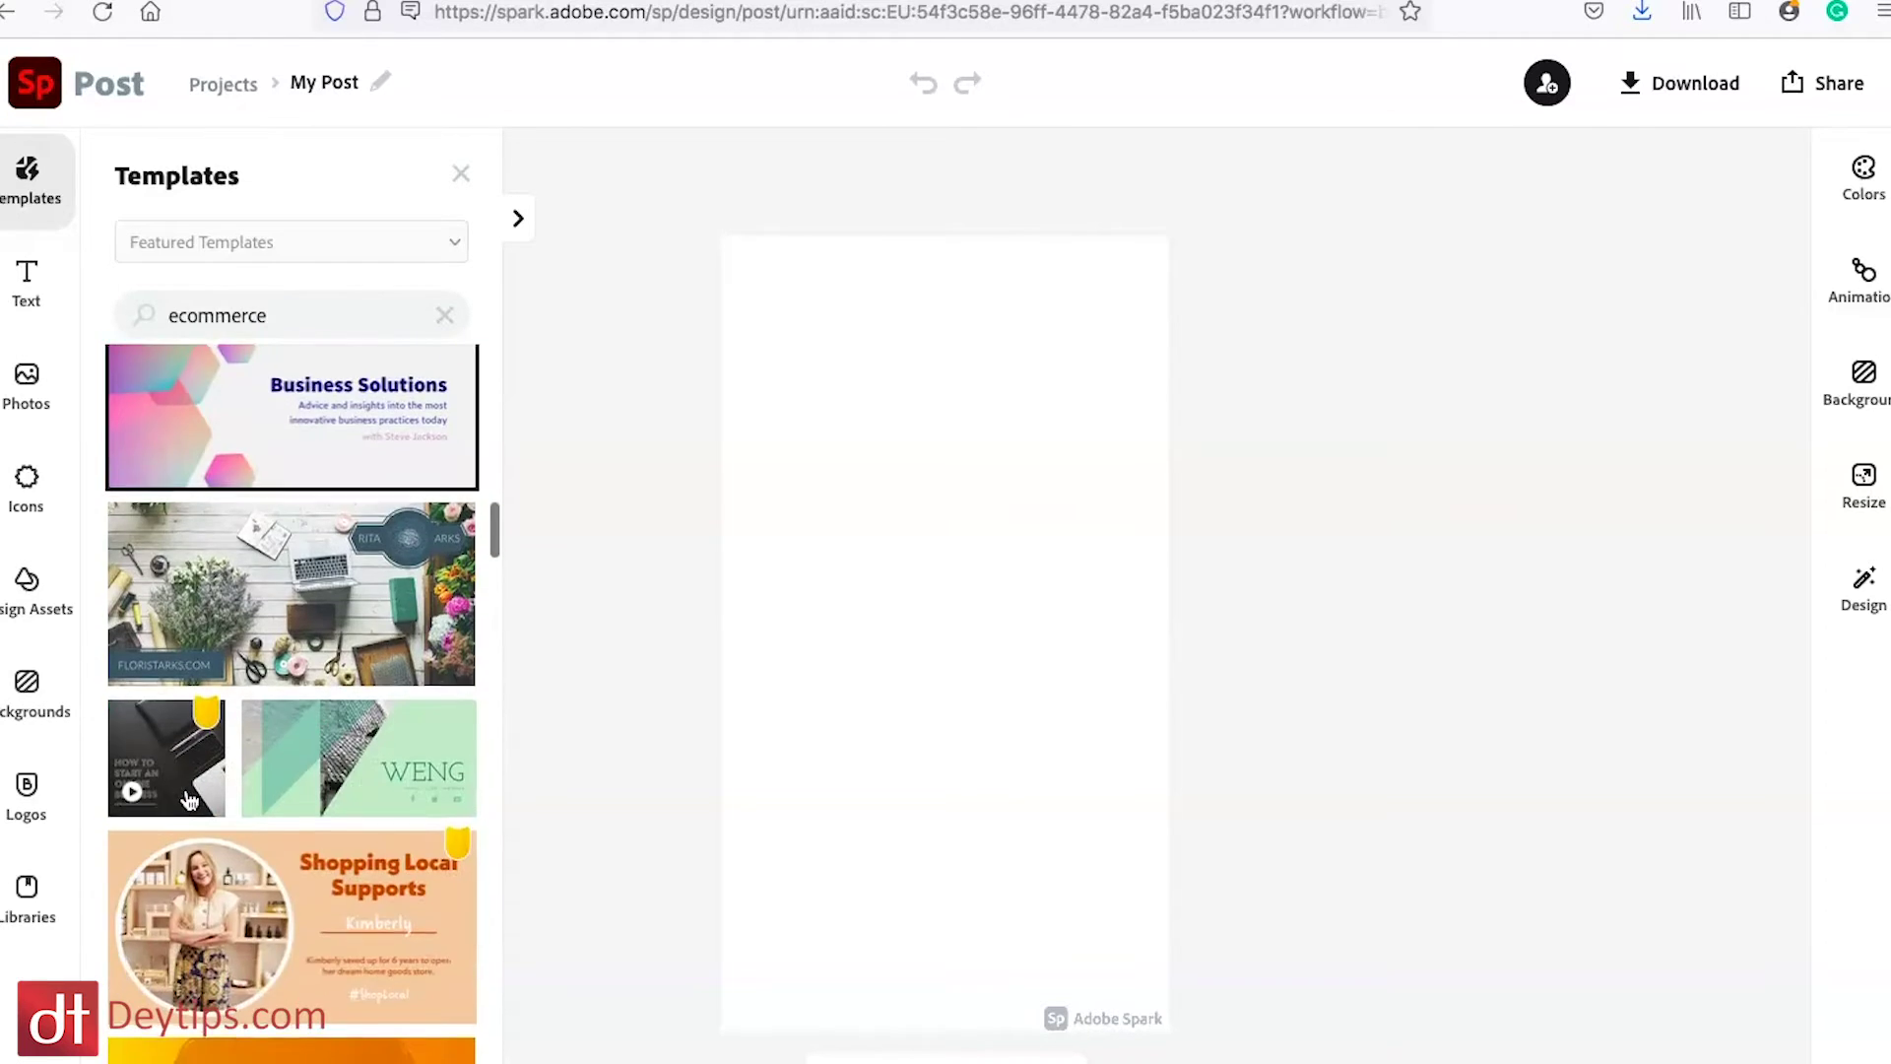
scroll(188, 799, down, 10)
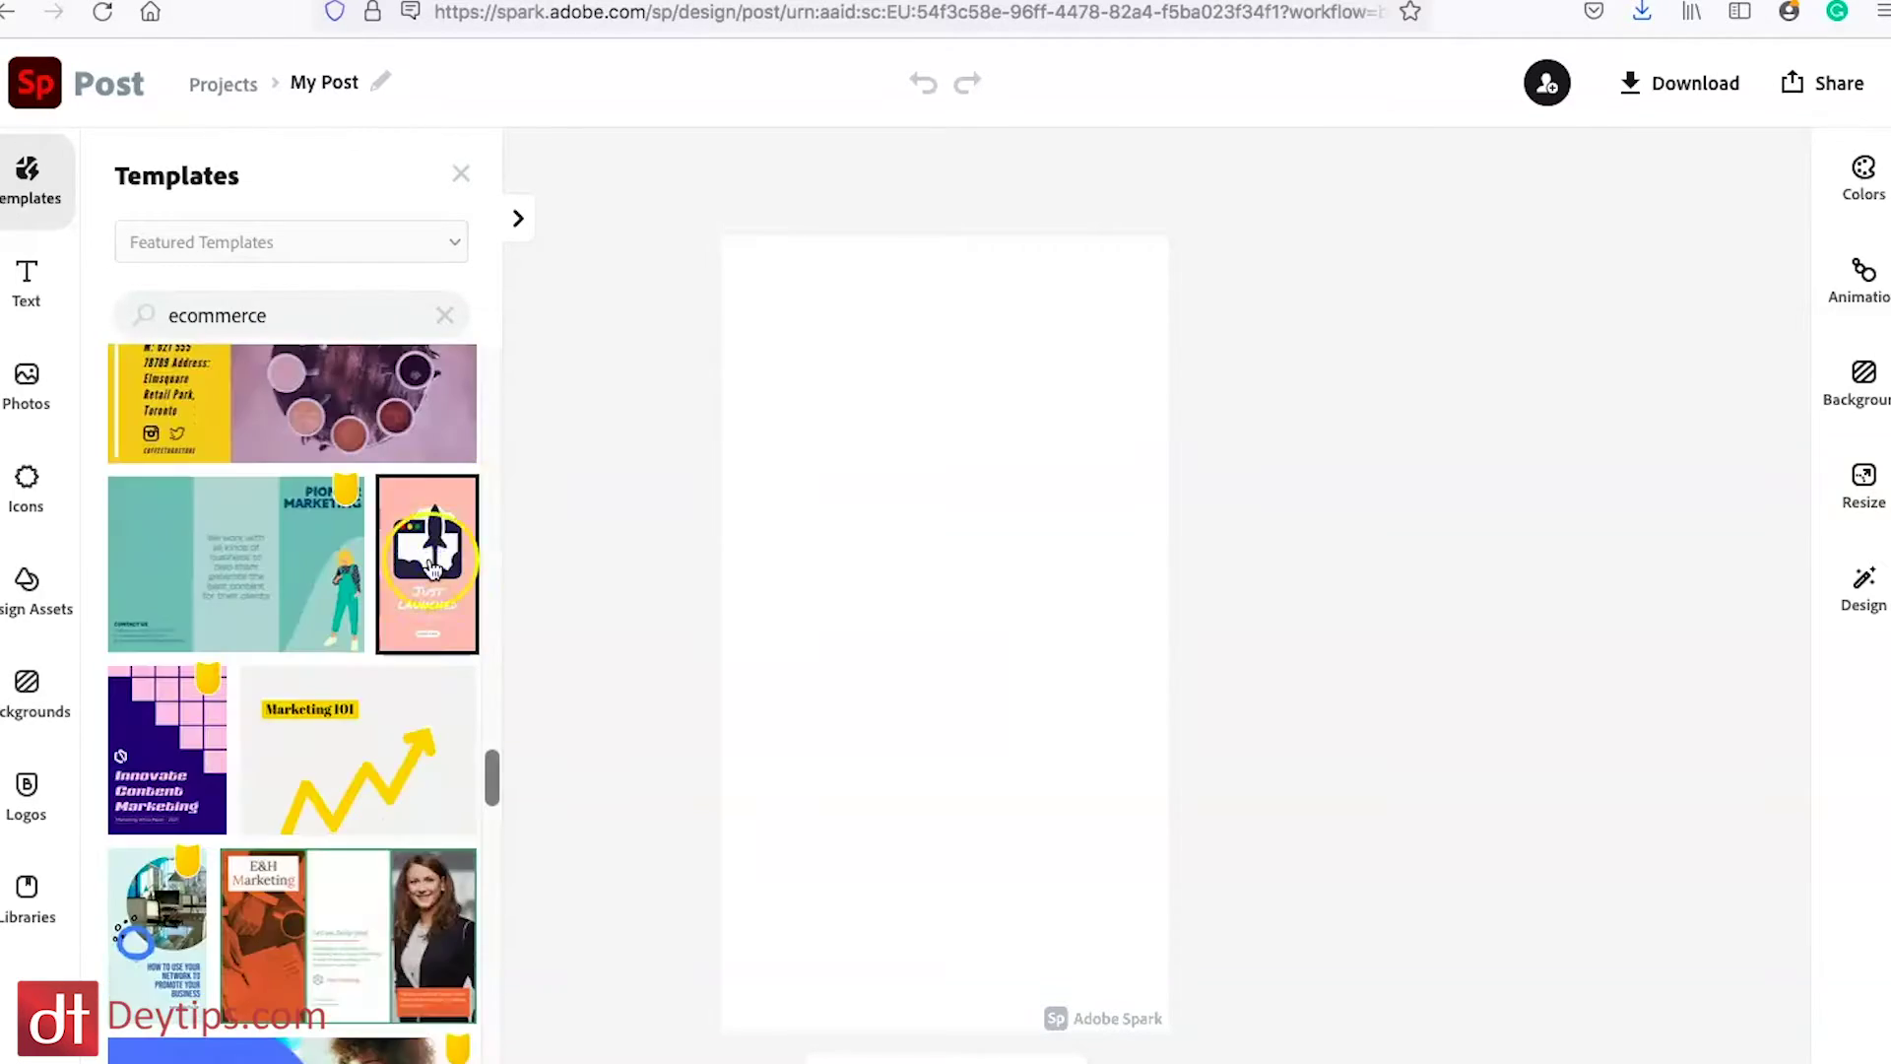
click(426, 561)
click(1267, 769)
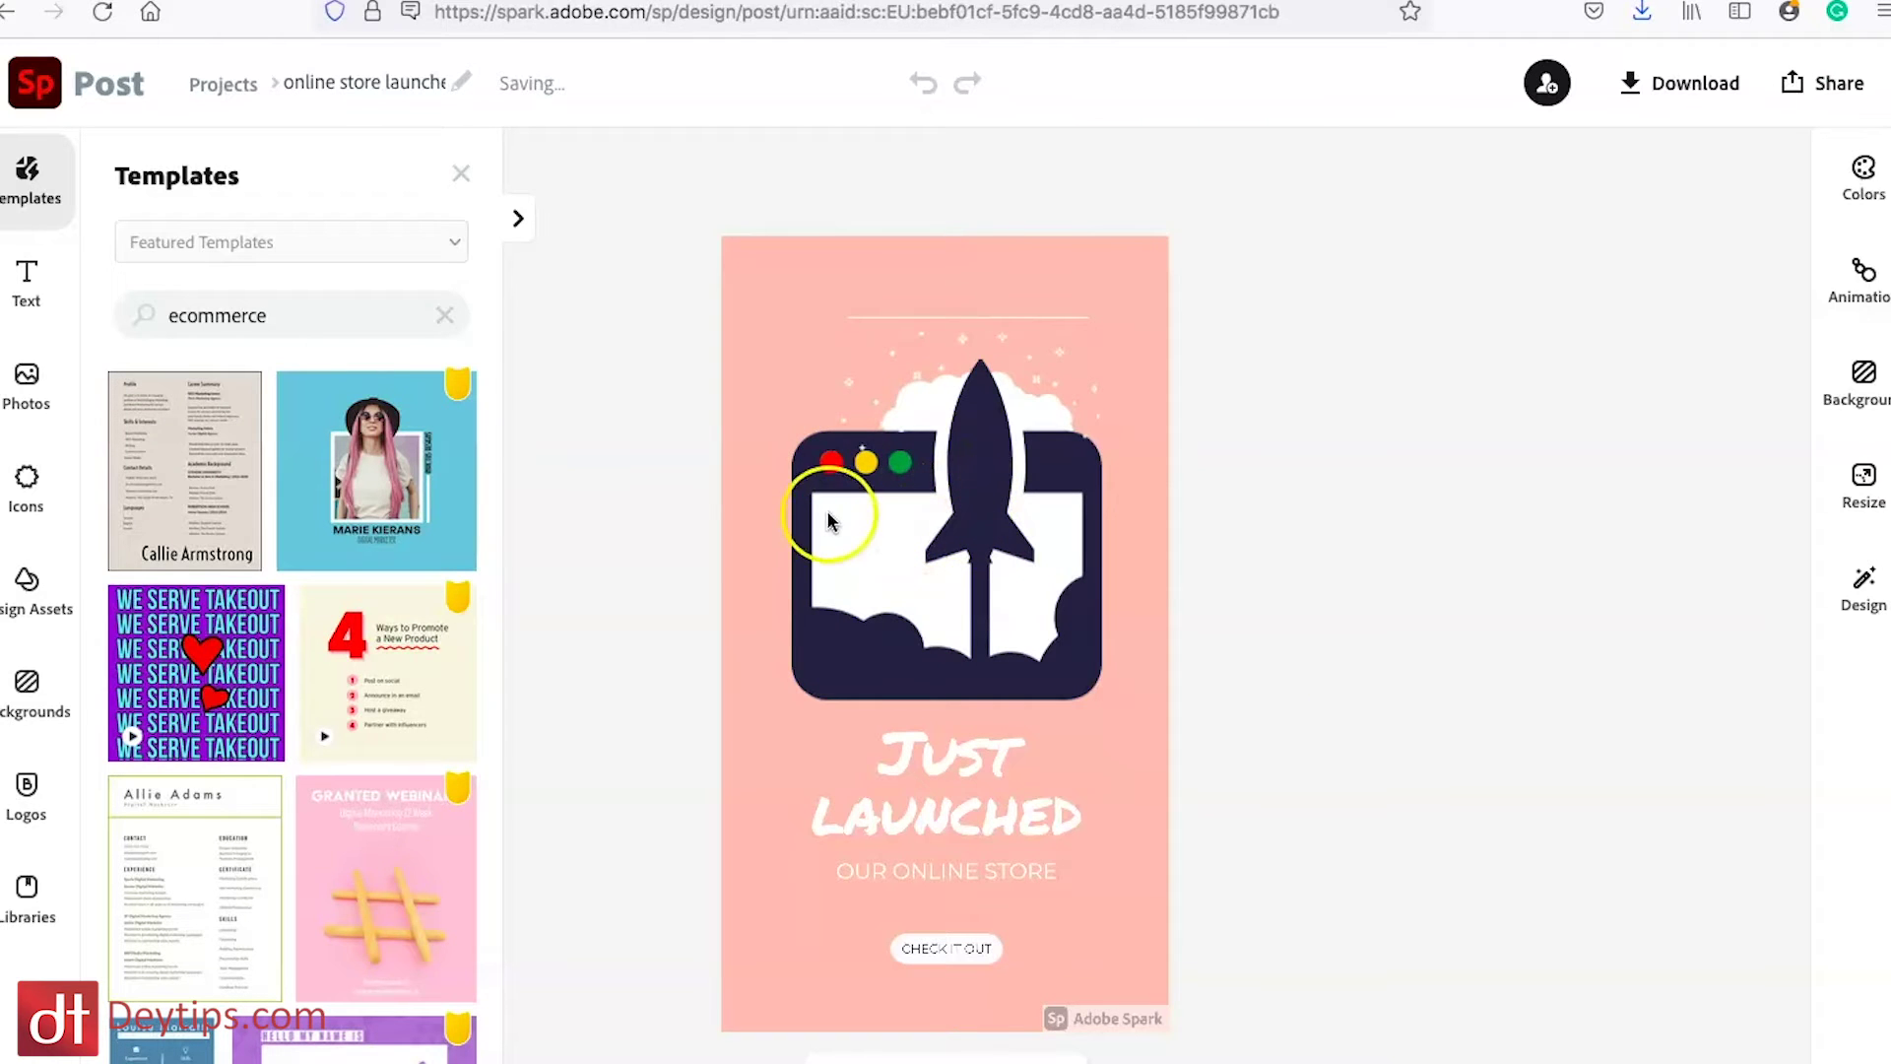
Delete the dark rocket icon inside the rocket-and-browser group, keeping the white panel and cloud
click(934, 516)
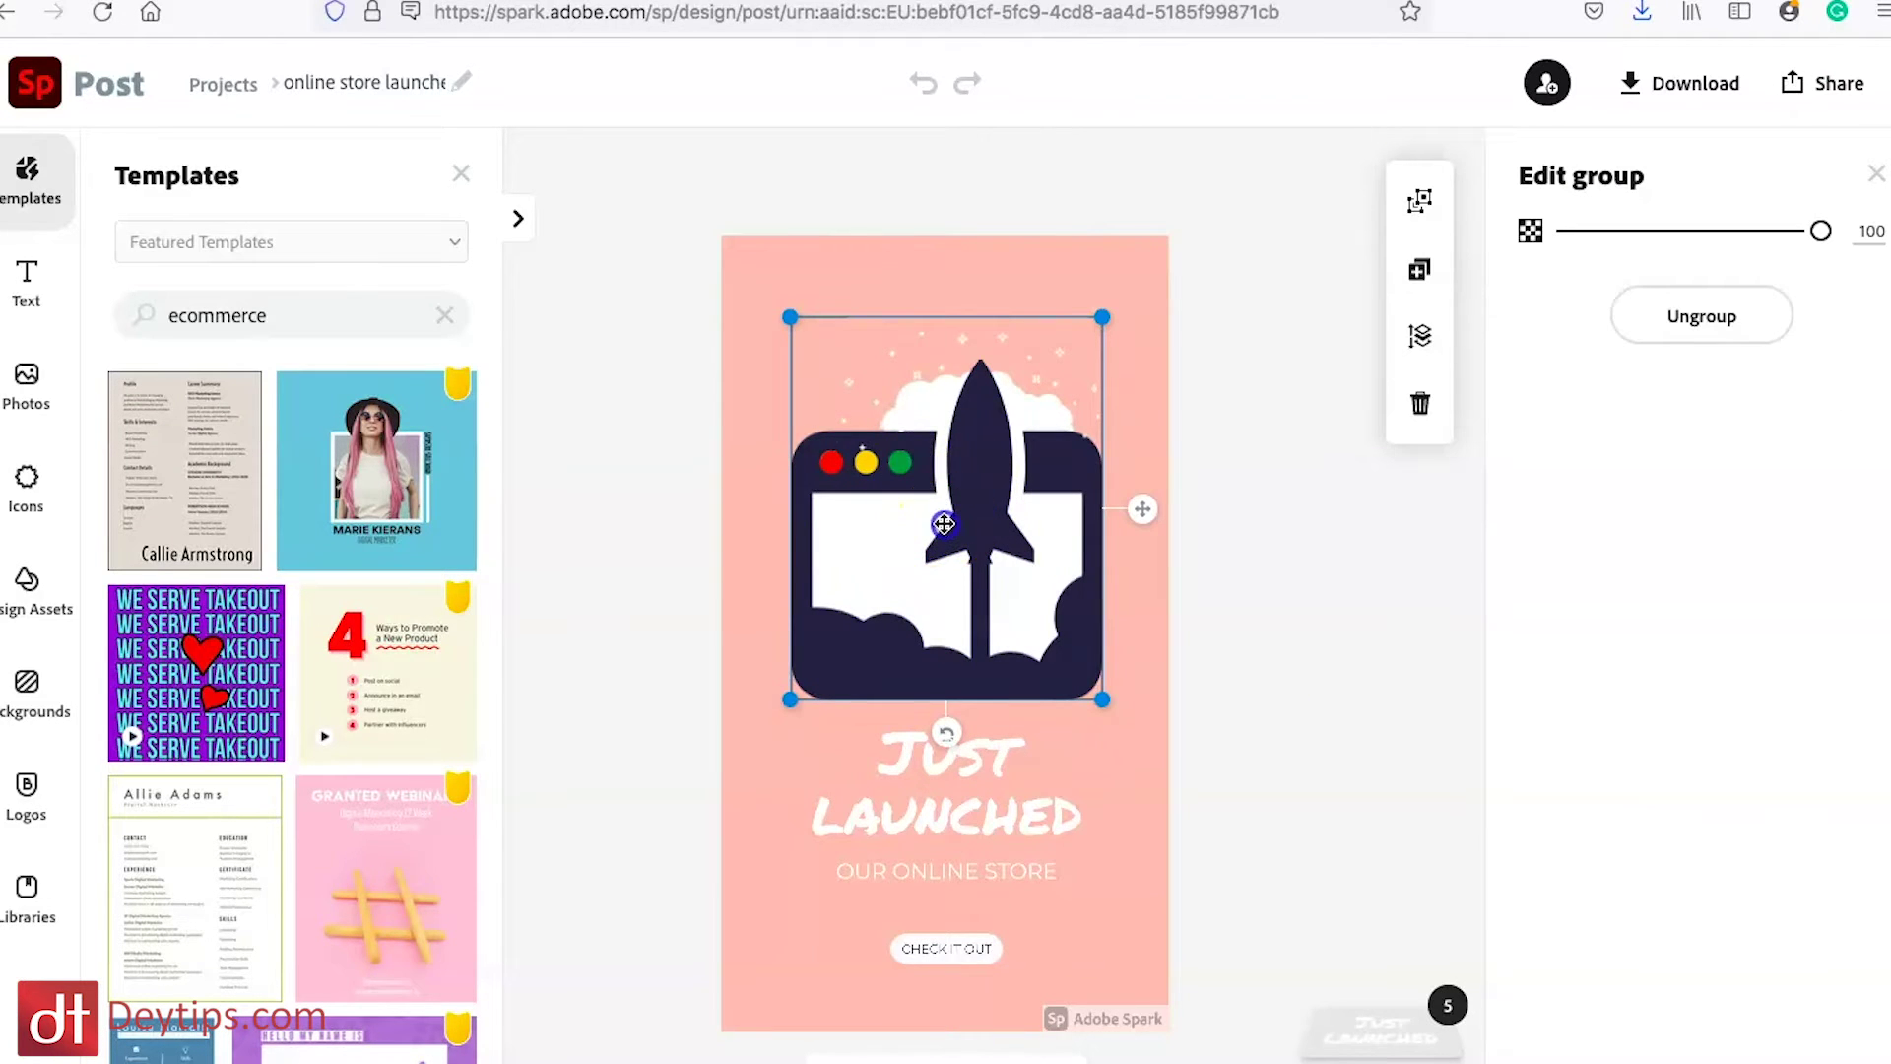
click(944, 524)
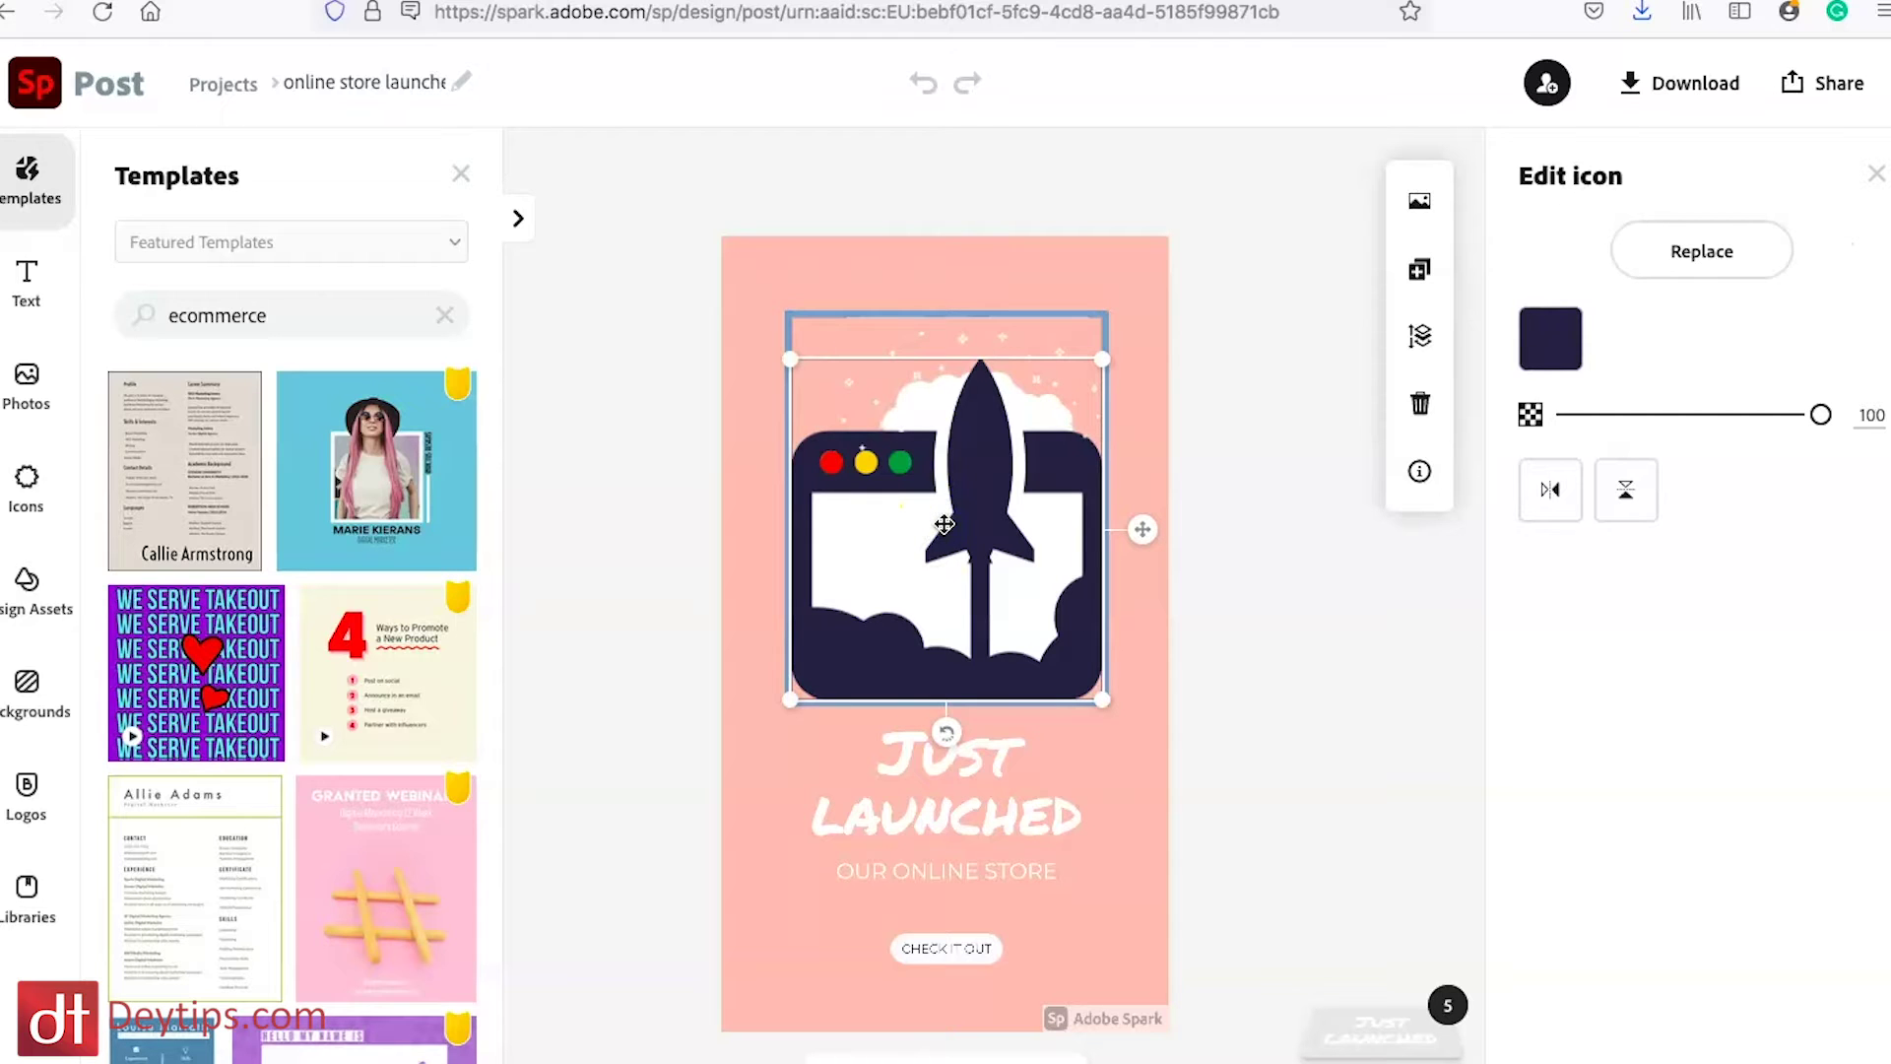
click(1422, 406)
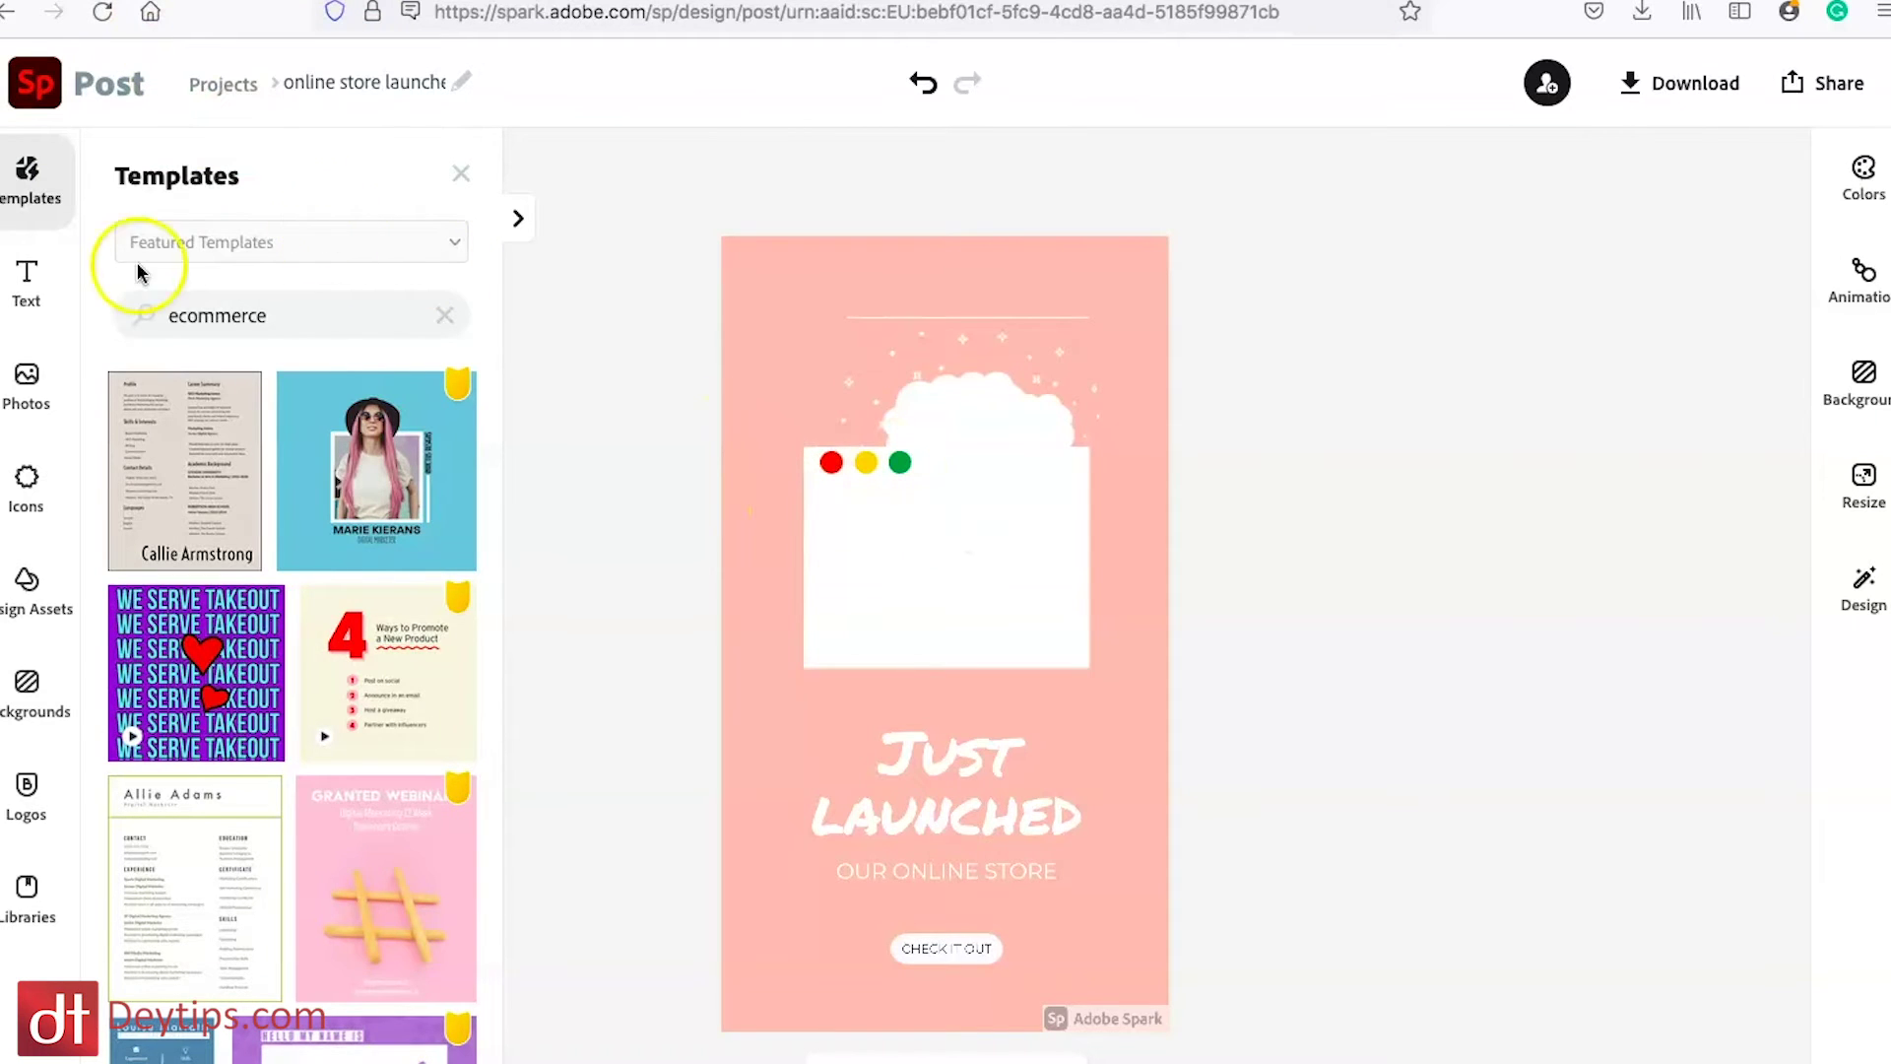
Upload the olive sneaker photo and center it on the white panel
click(29, 380)
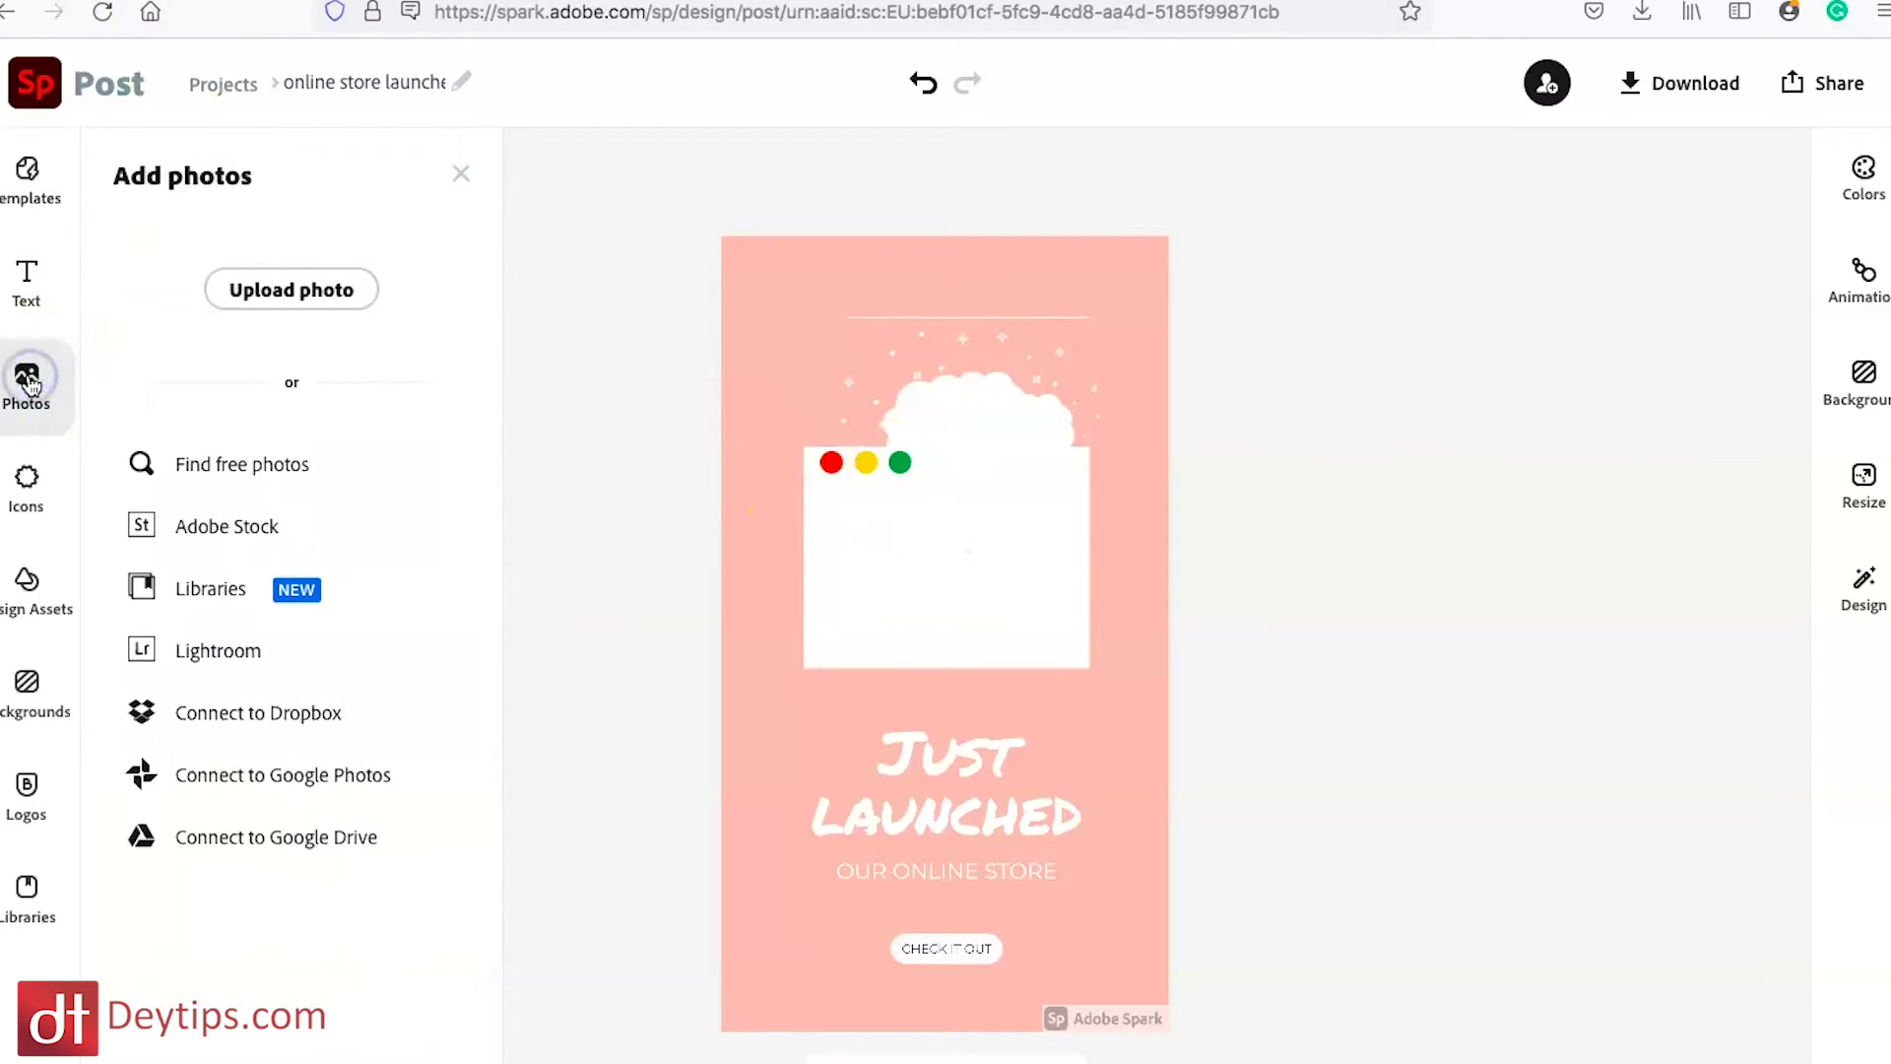
click(282, 309)
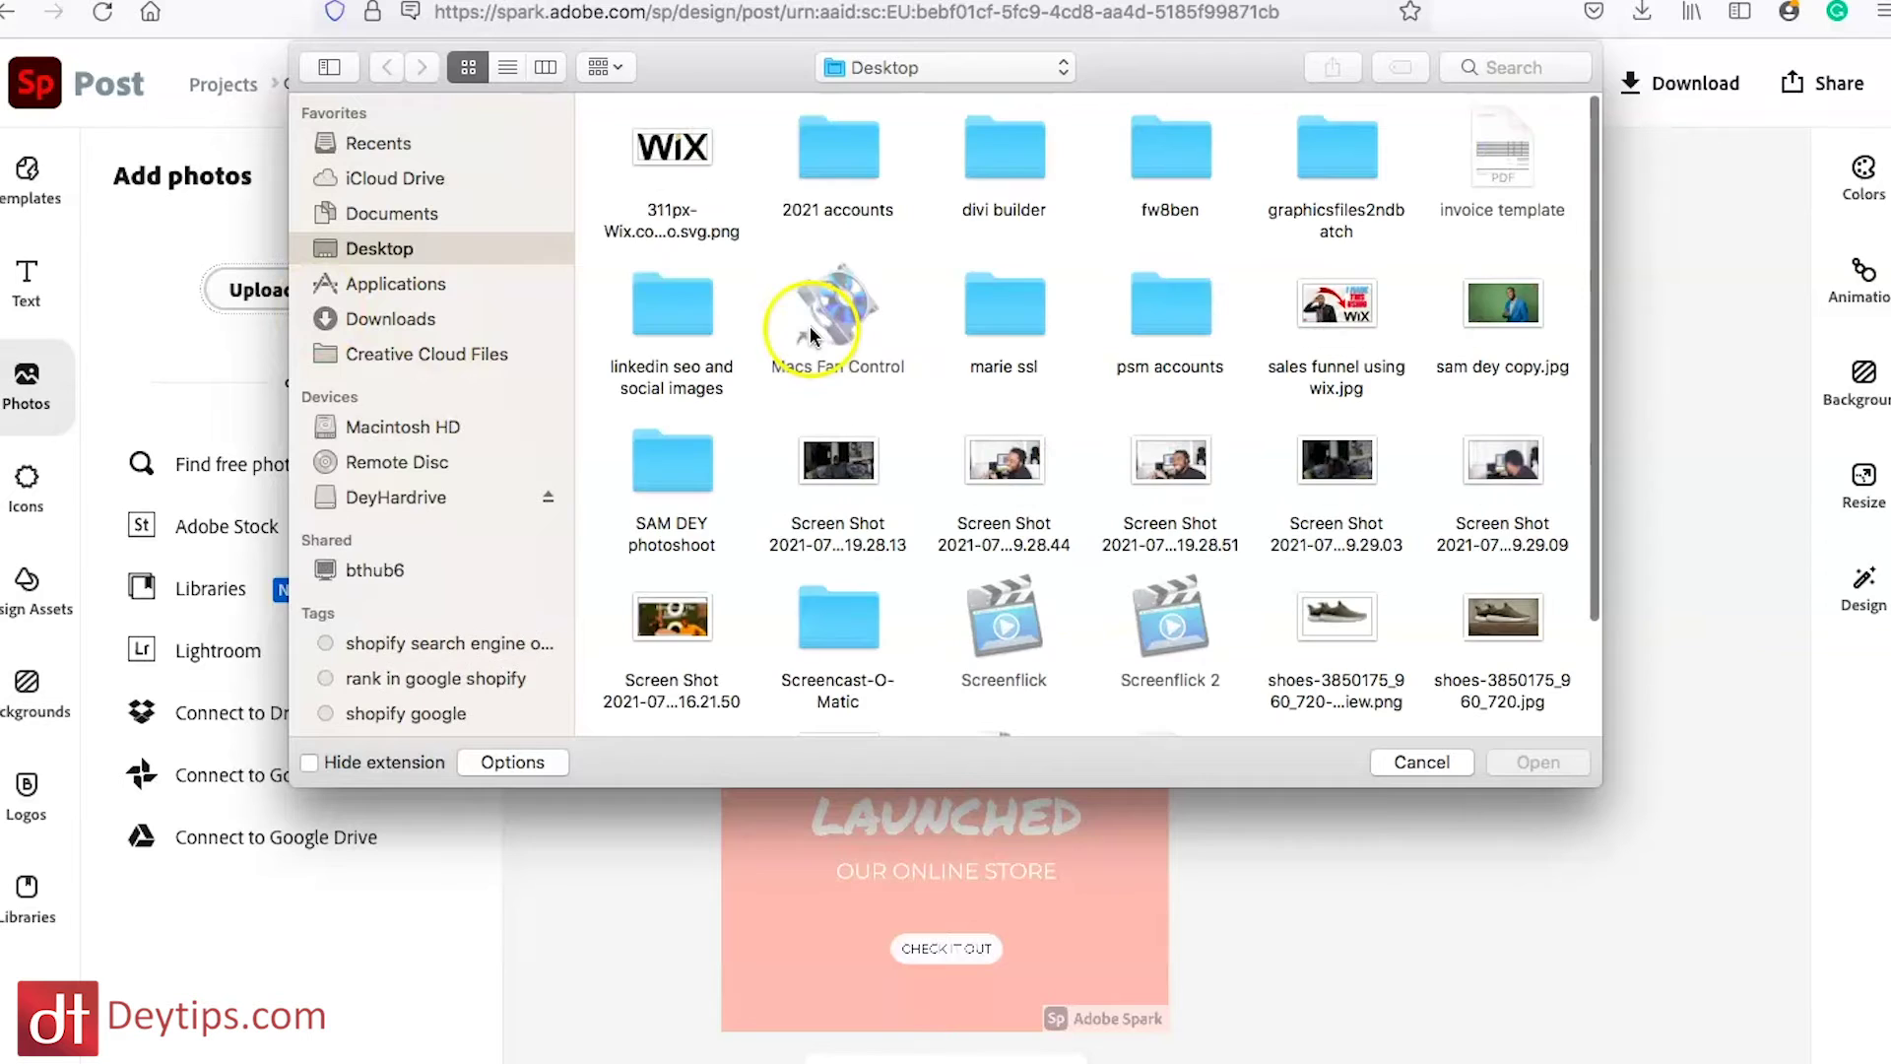
double_click(1502, 615)
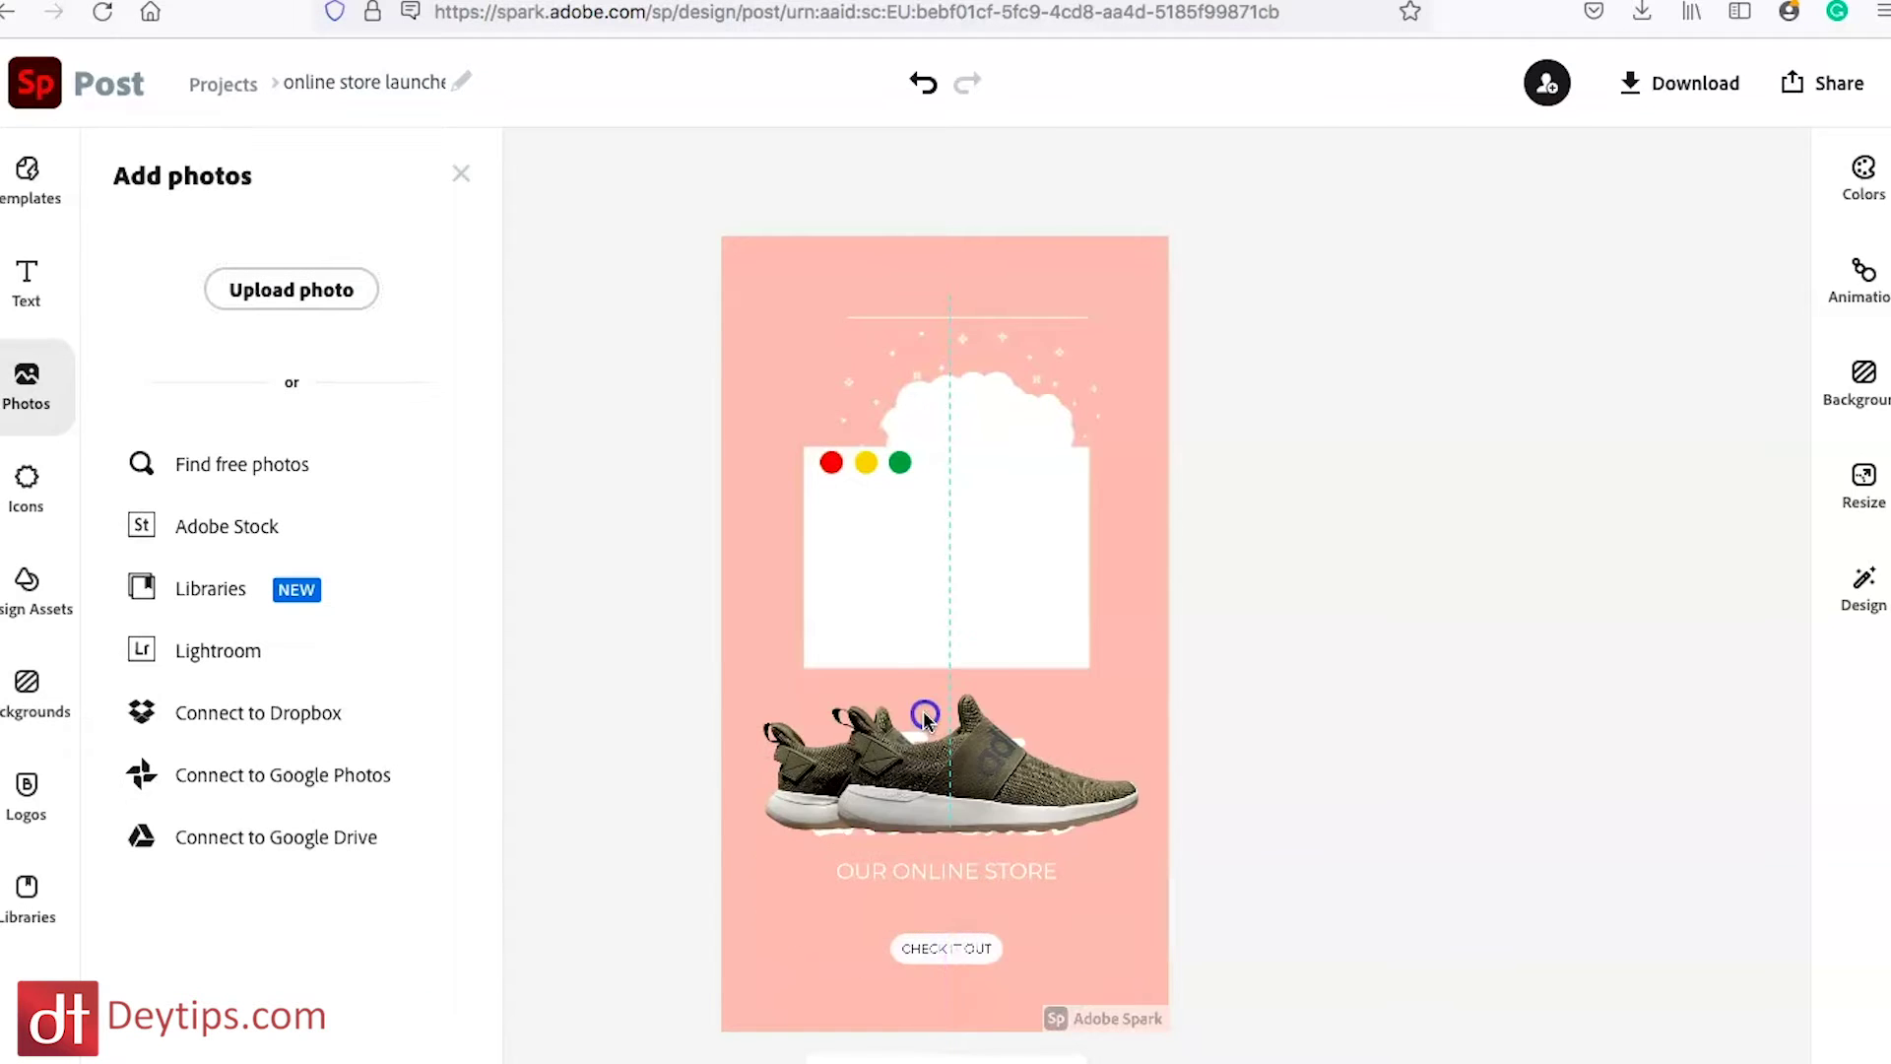
drag(910, 627, 899, 571)
drag(899, 561, 901, 563)
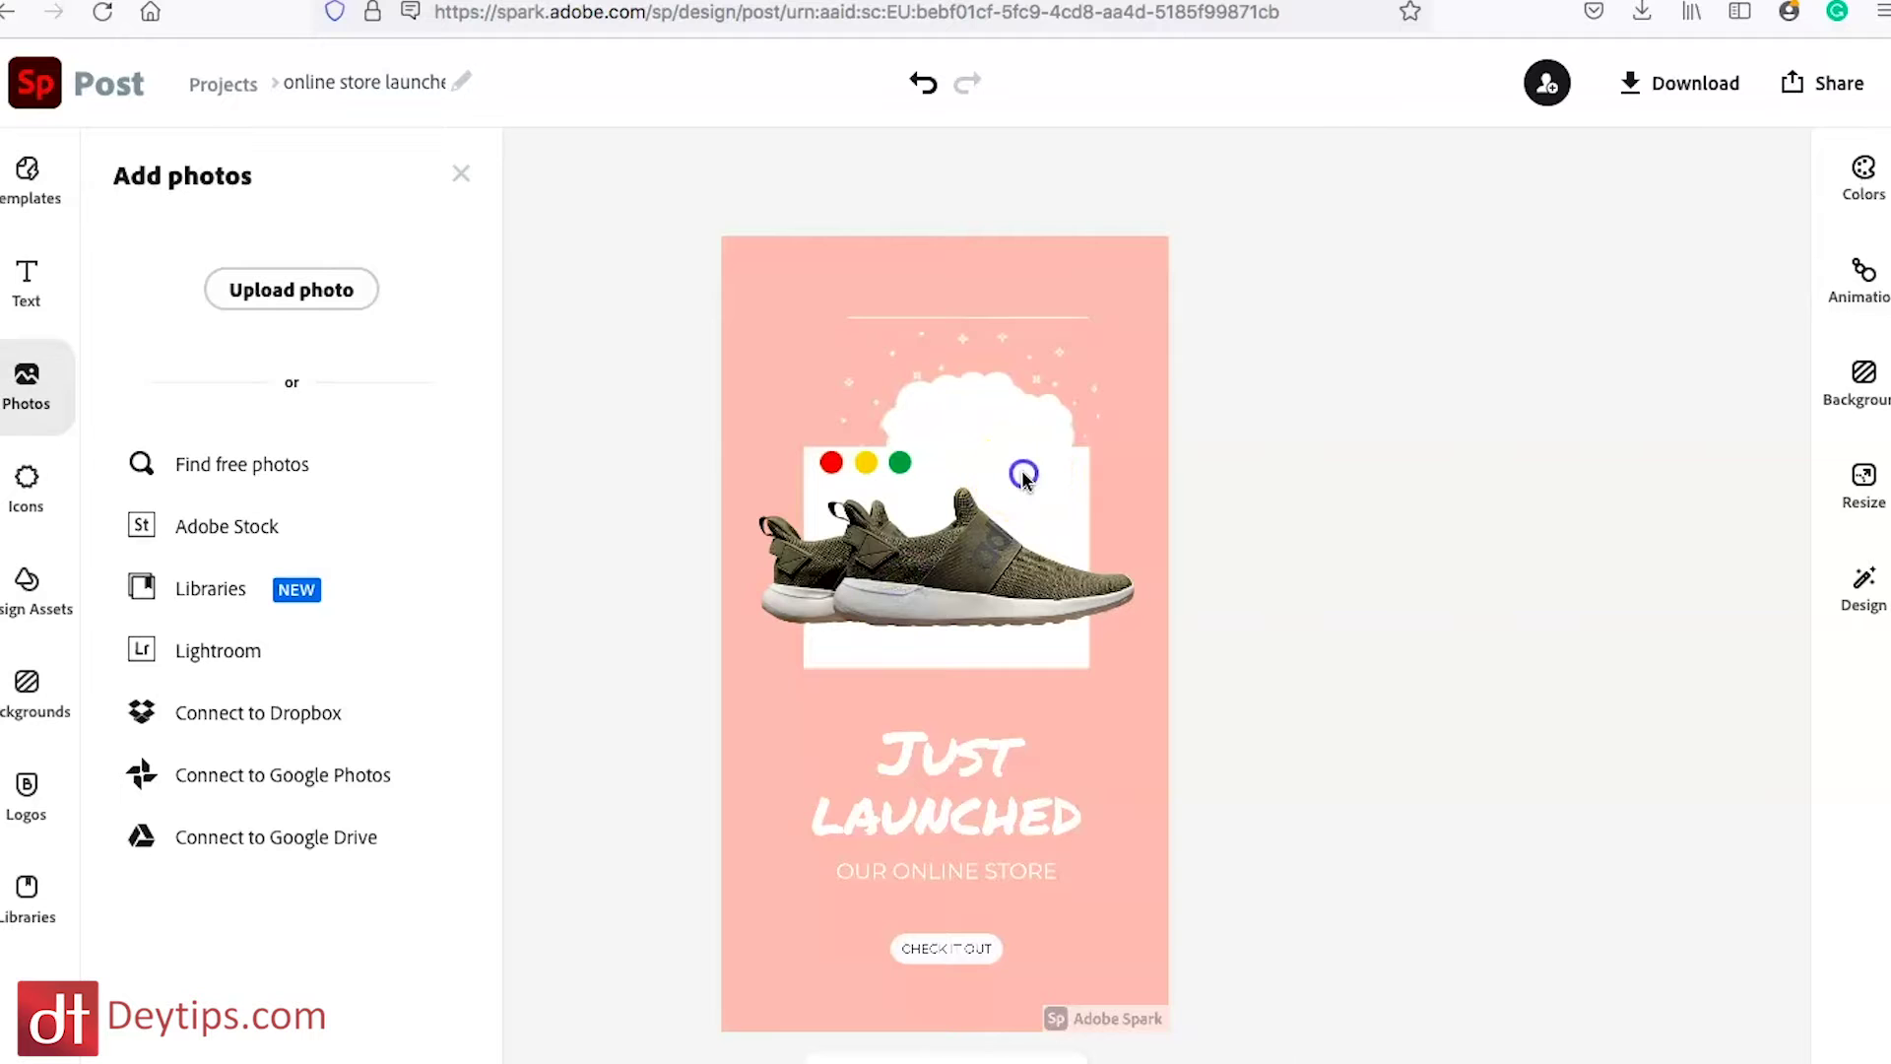
Enlarge the cloud and white panel group so it frames the shoe
click(1022, 412)
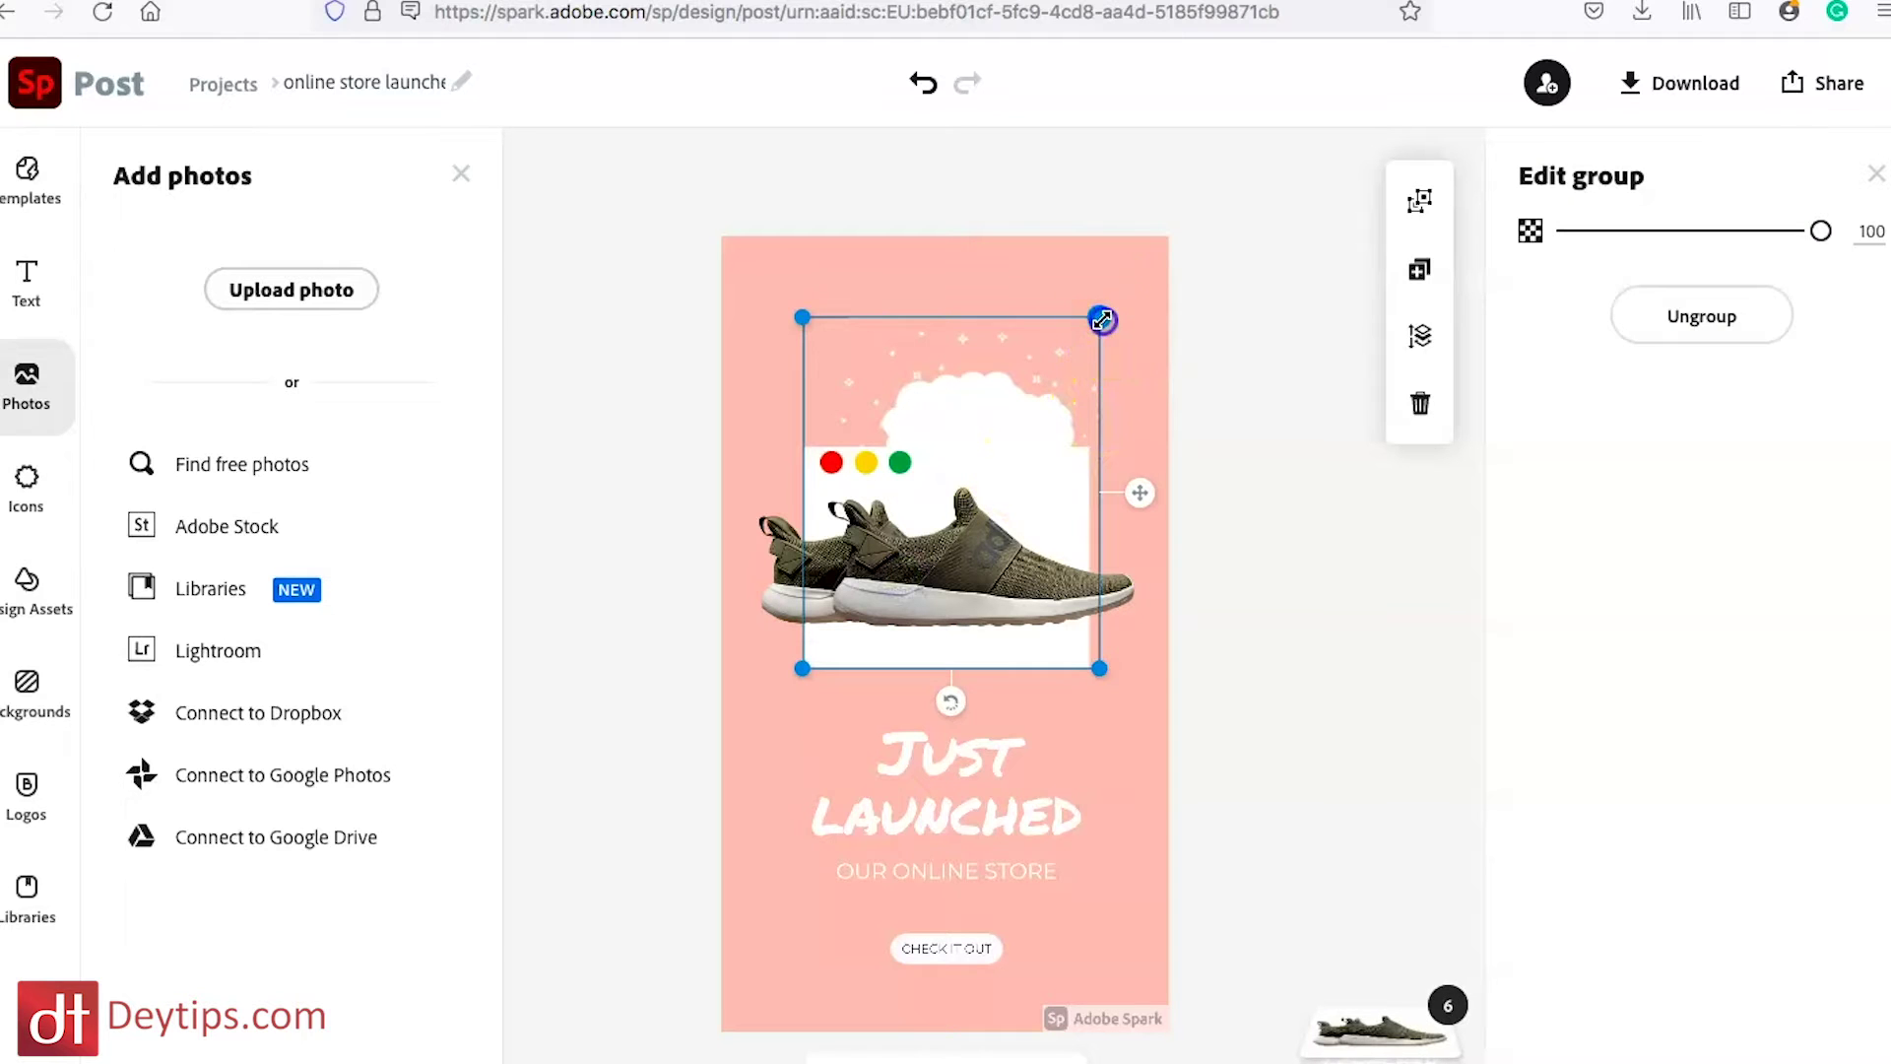
drag(1102, 320, 1212, 289)
drag(1013, 371, 893, 434)
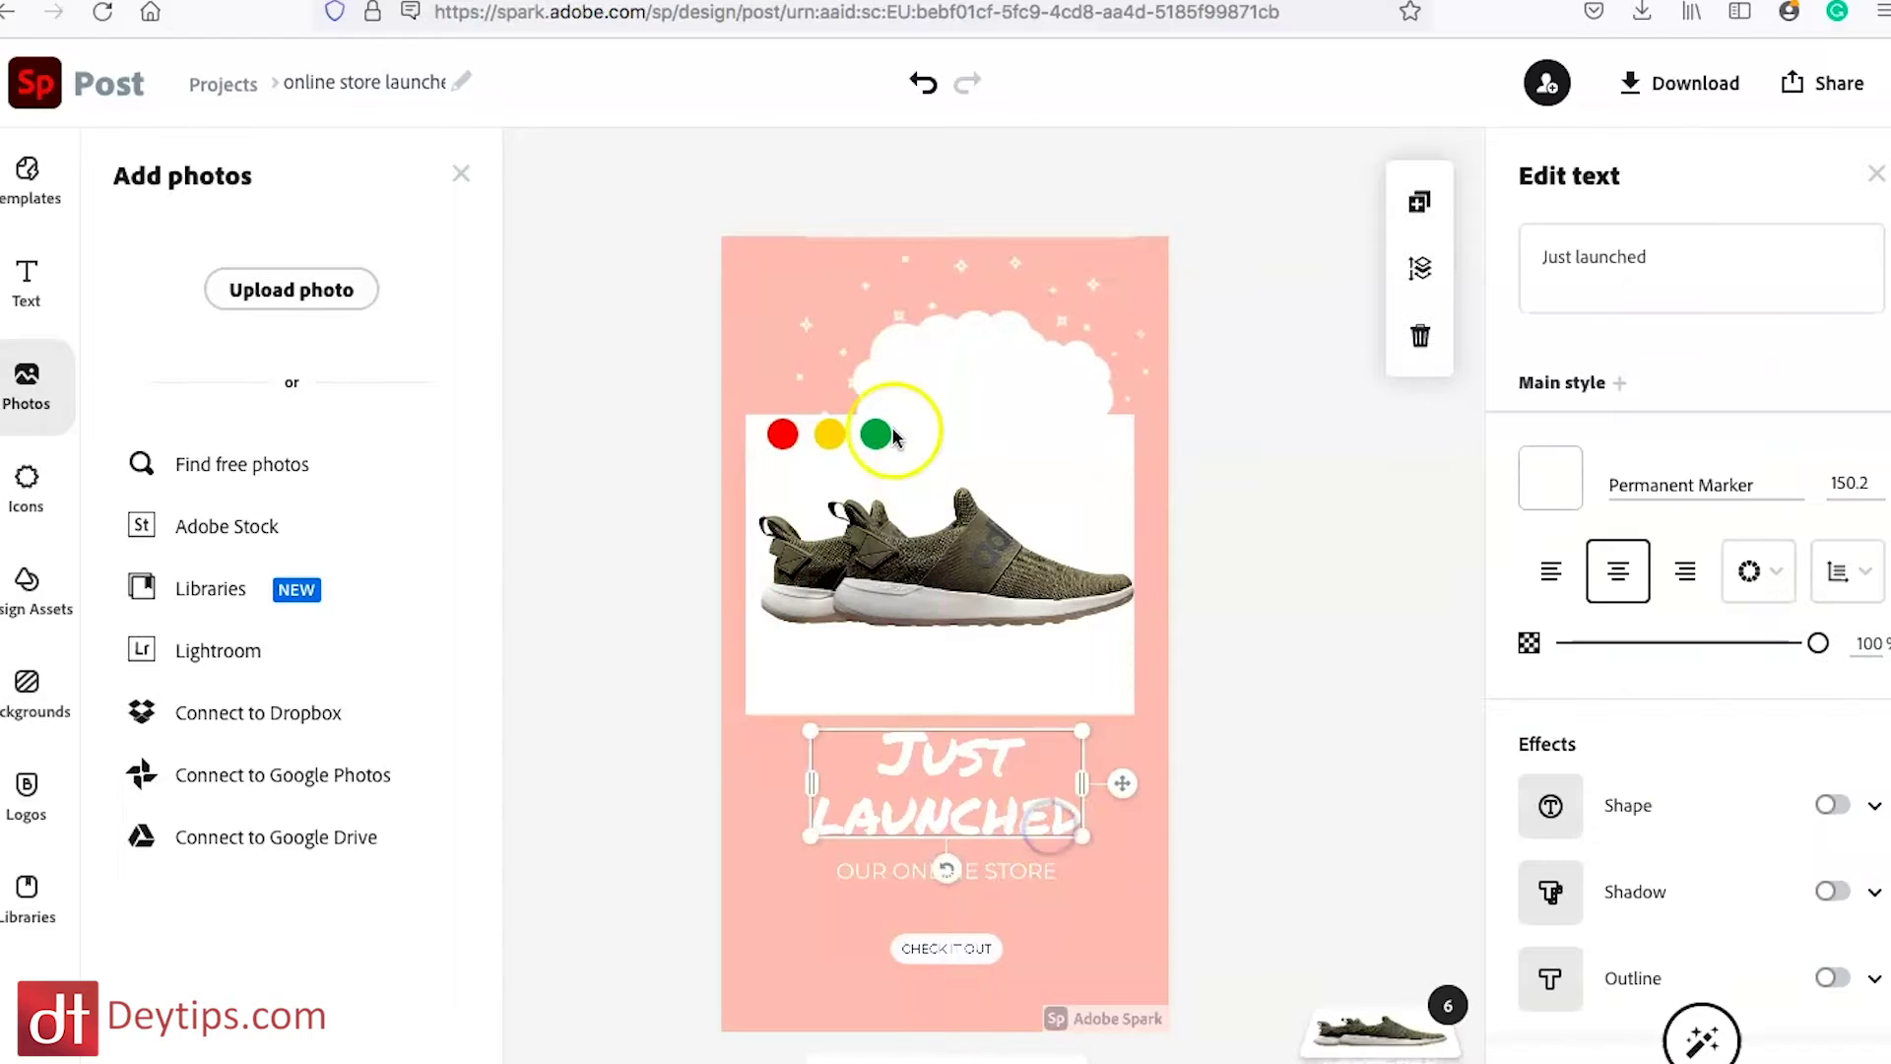
click(759, 254)
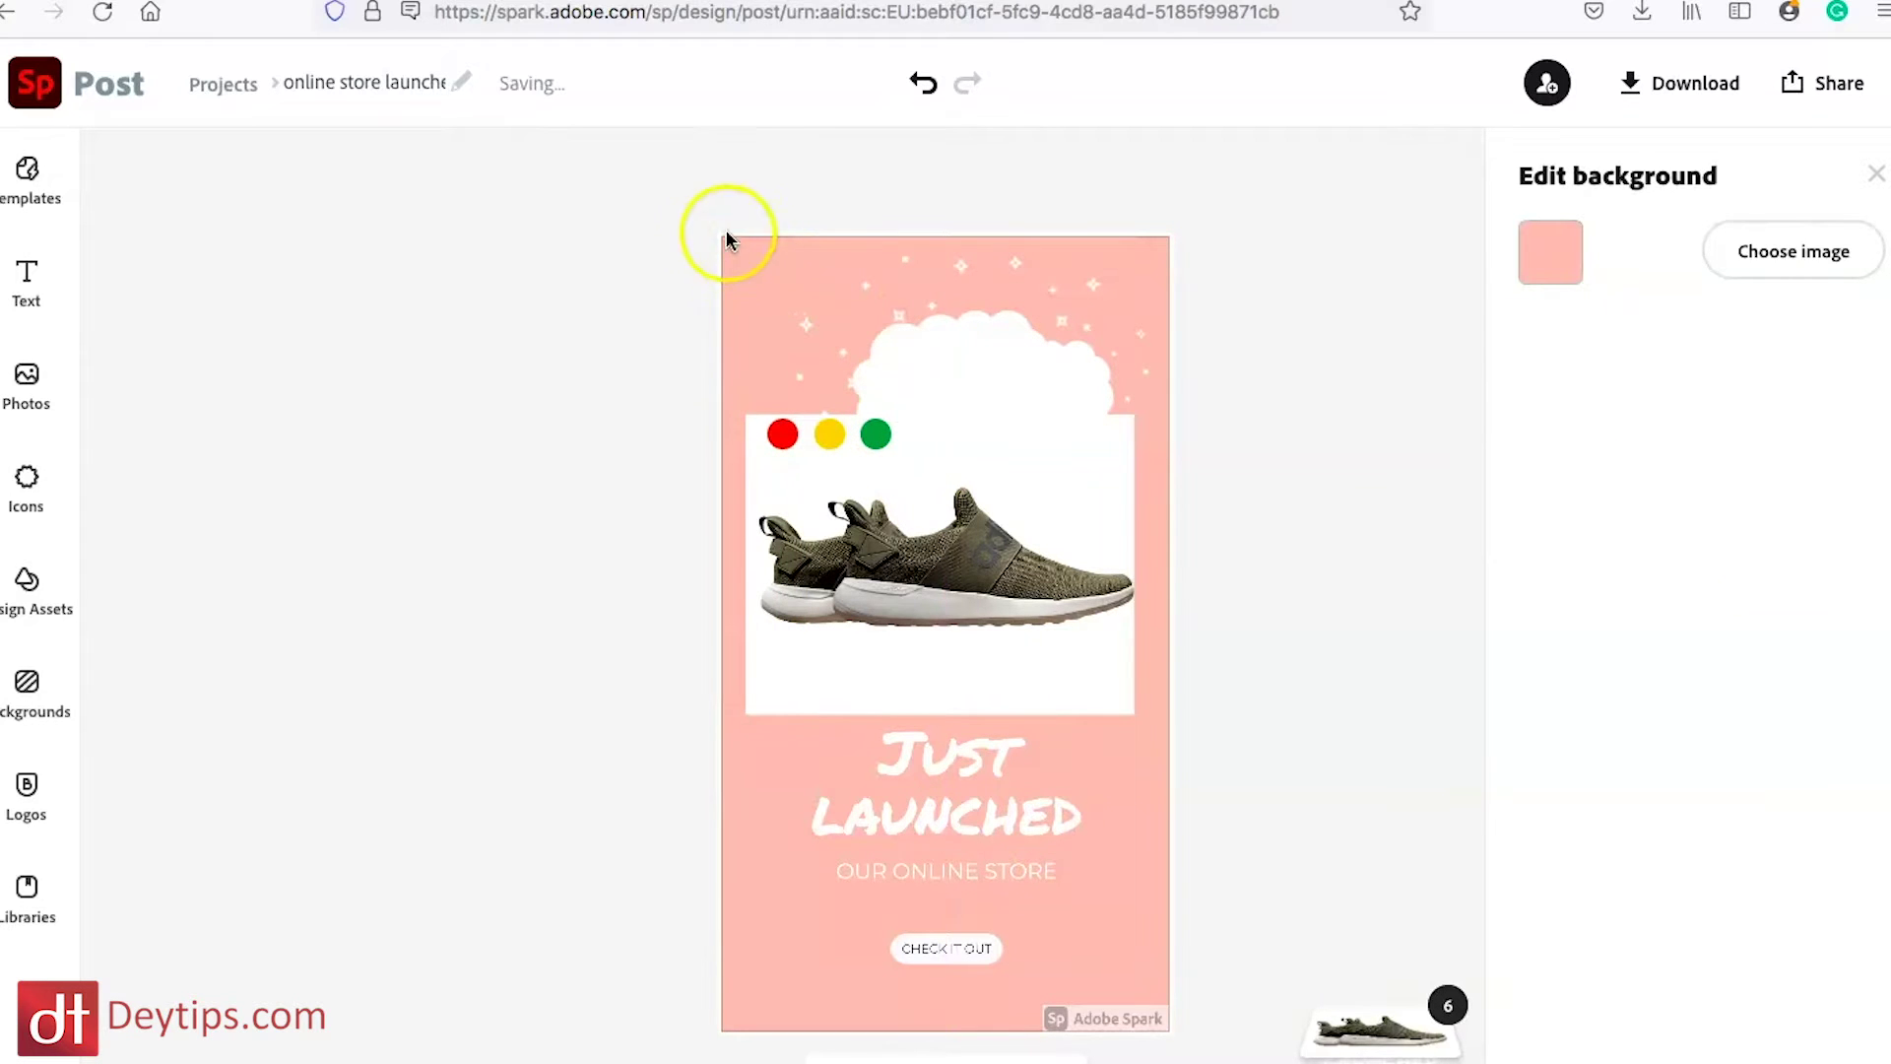
Set the post background to Current Palette green, darkened almost to black
click(1550, 253)
click(1696, 397)
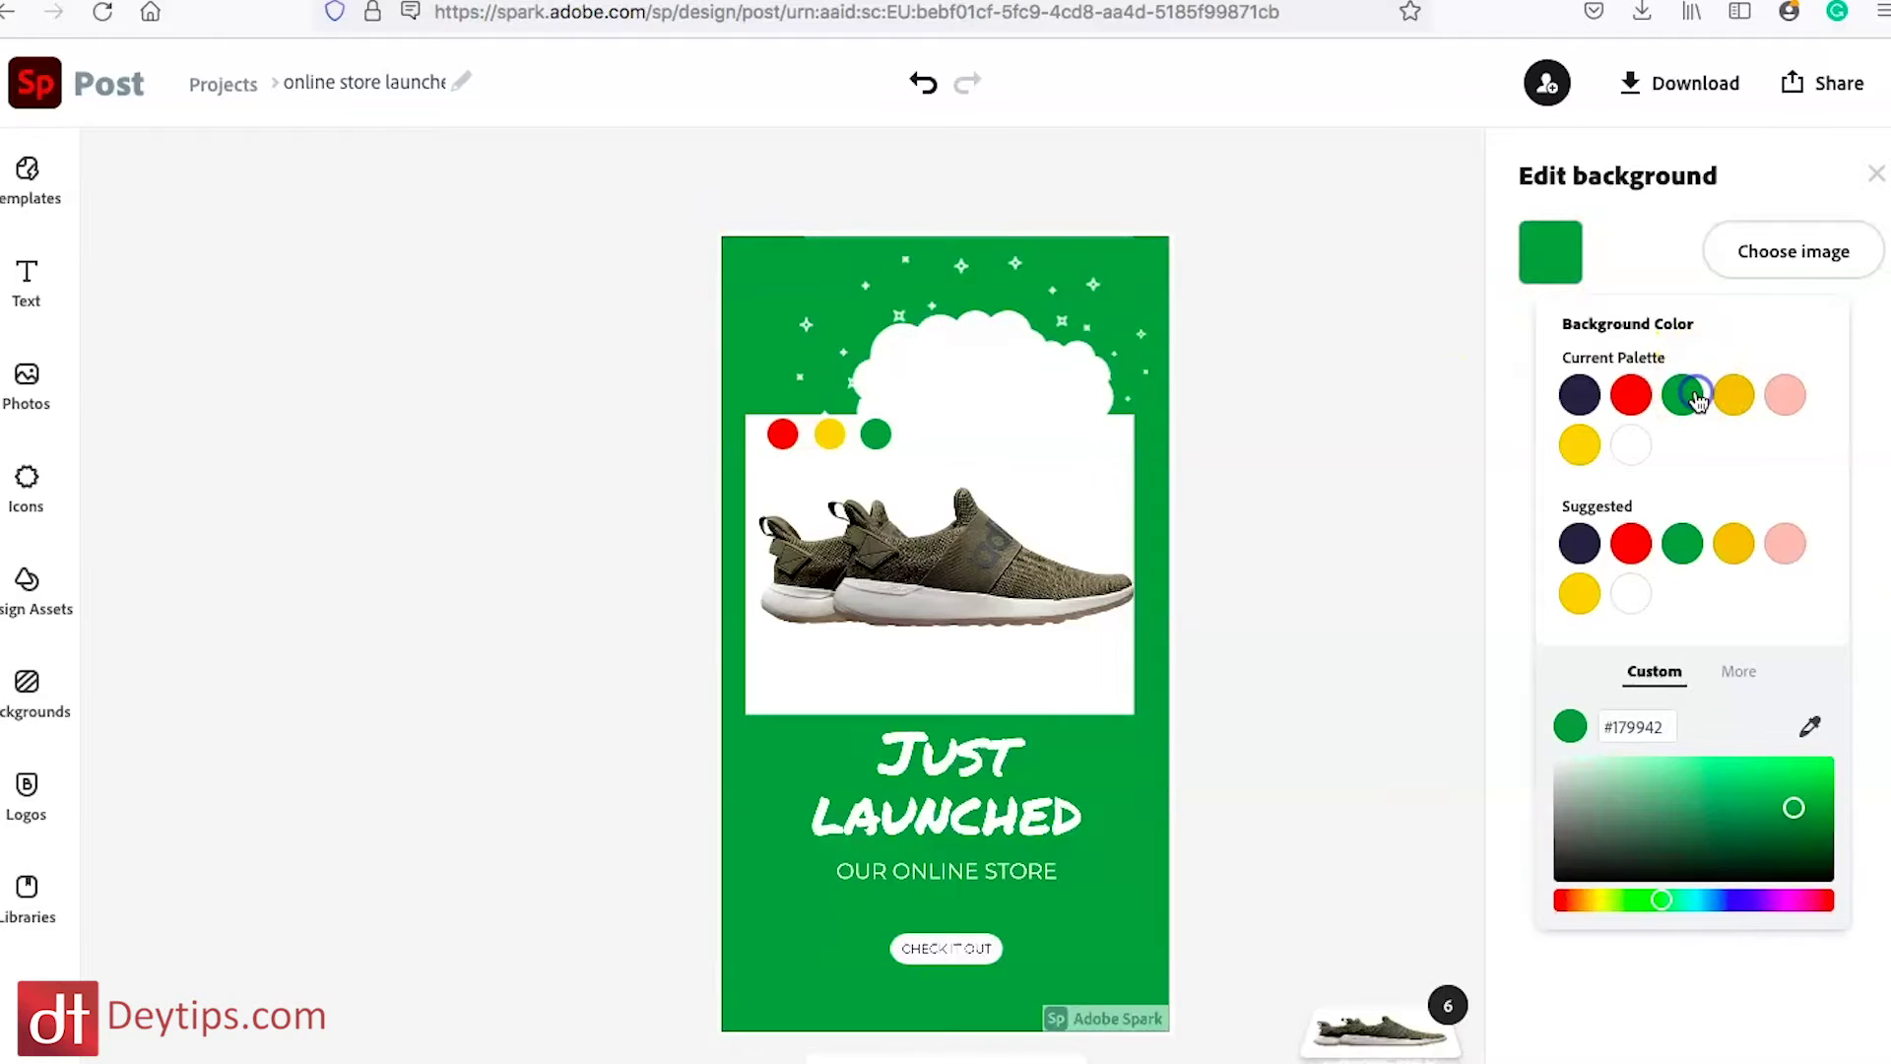
drag(1722, 789, 1710, 844)
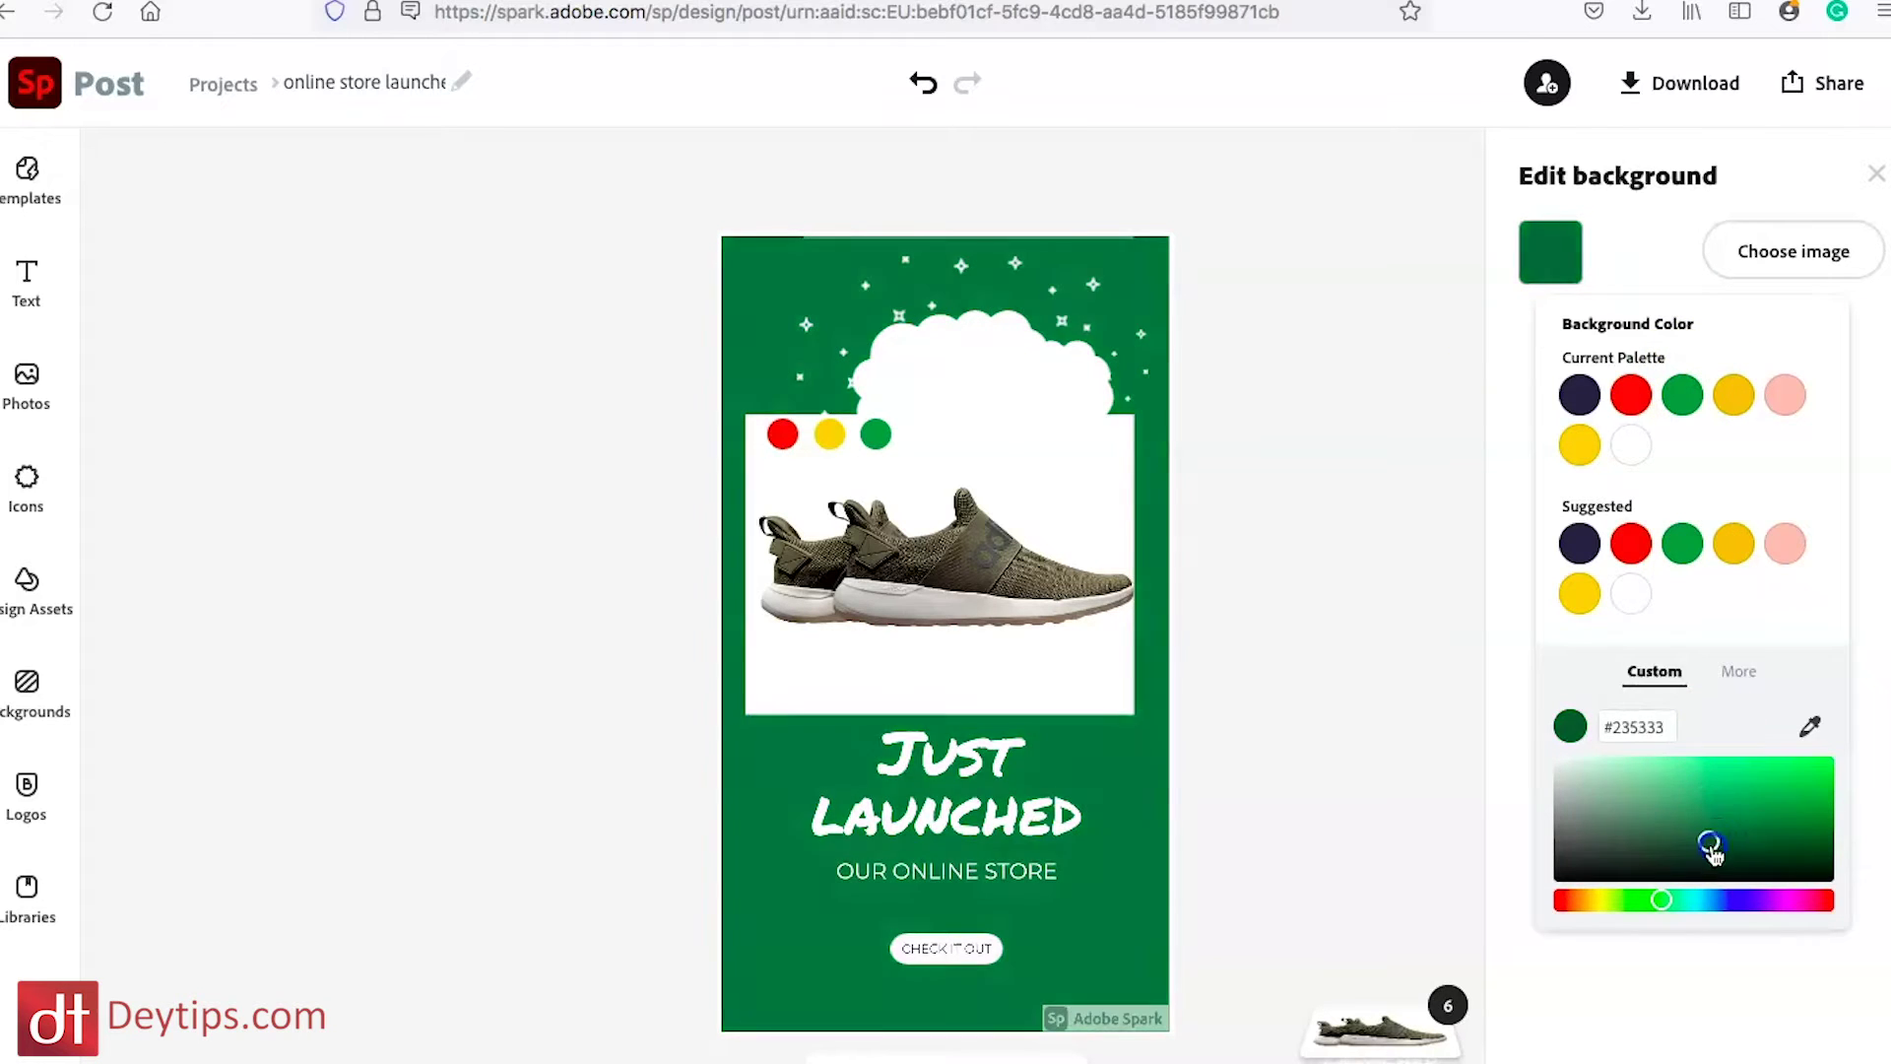
click(970, 788)
click(945, 778)
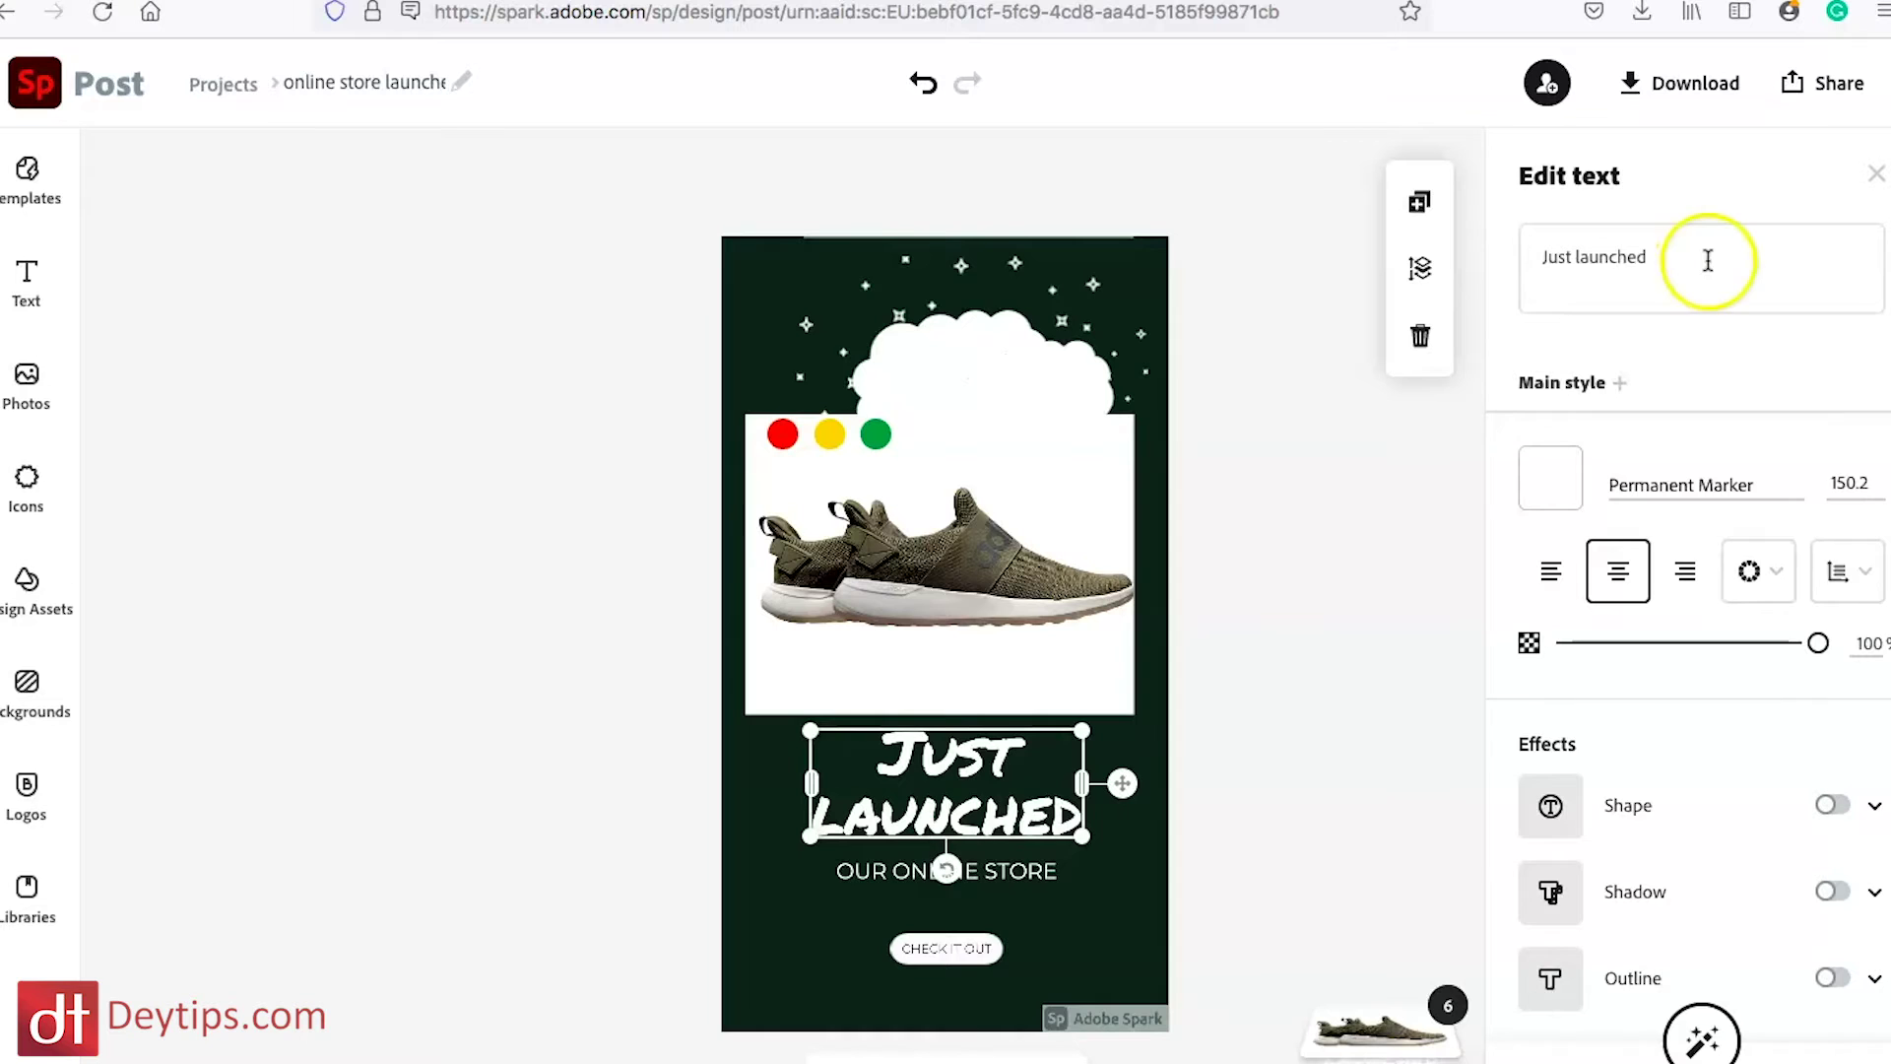
Replace the 'Just launched' heading text with 'Today Only!'
drag(1664, 255, 1520, 255)
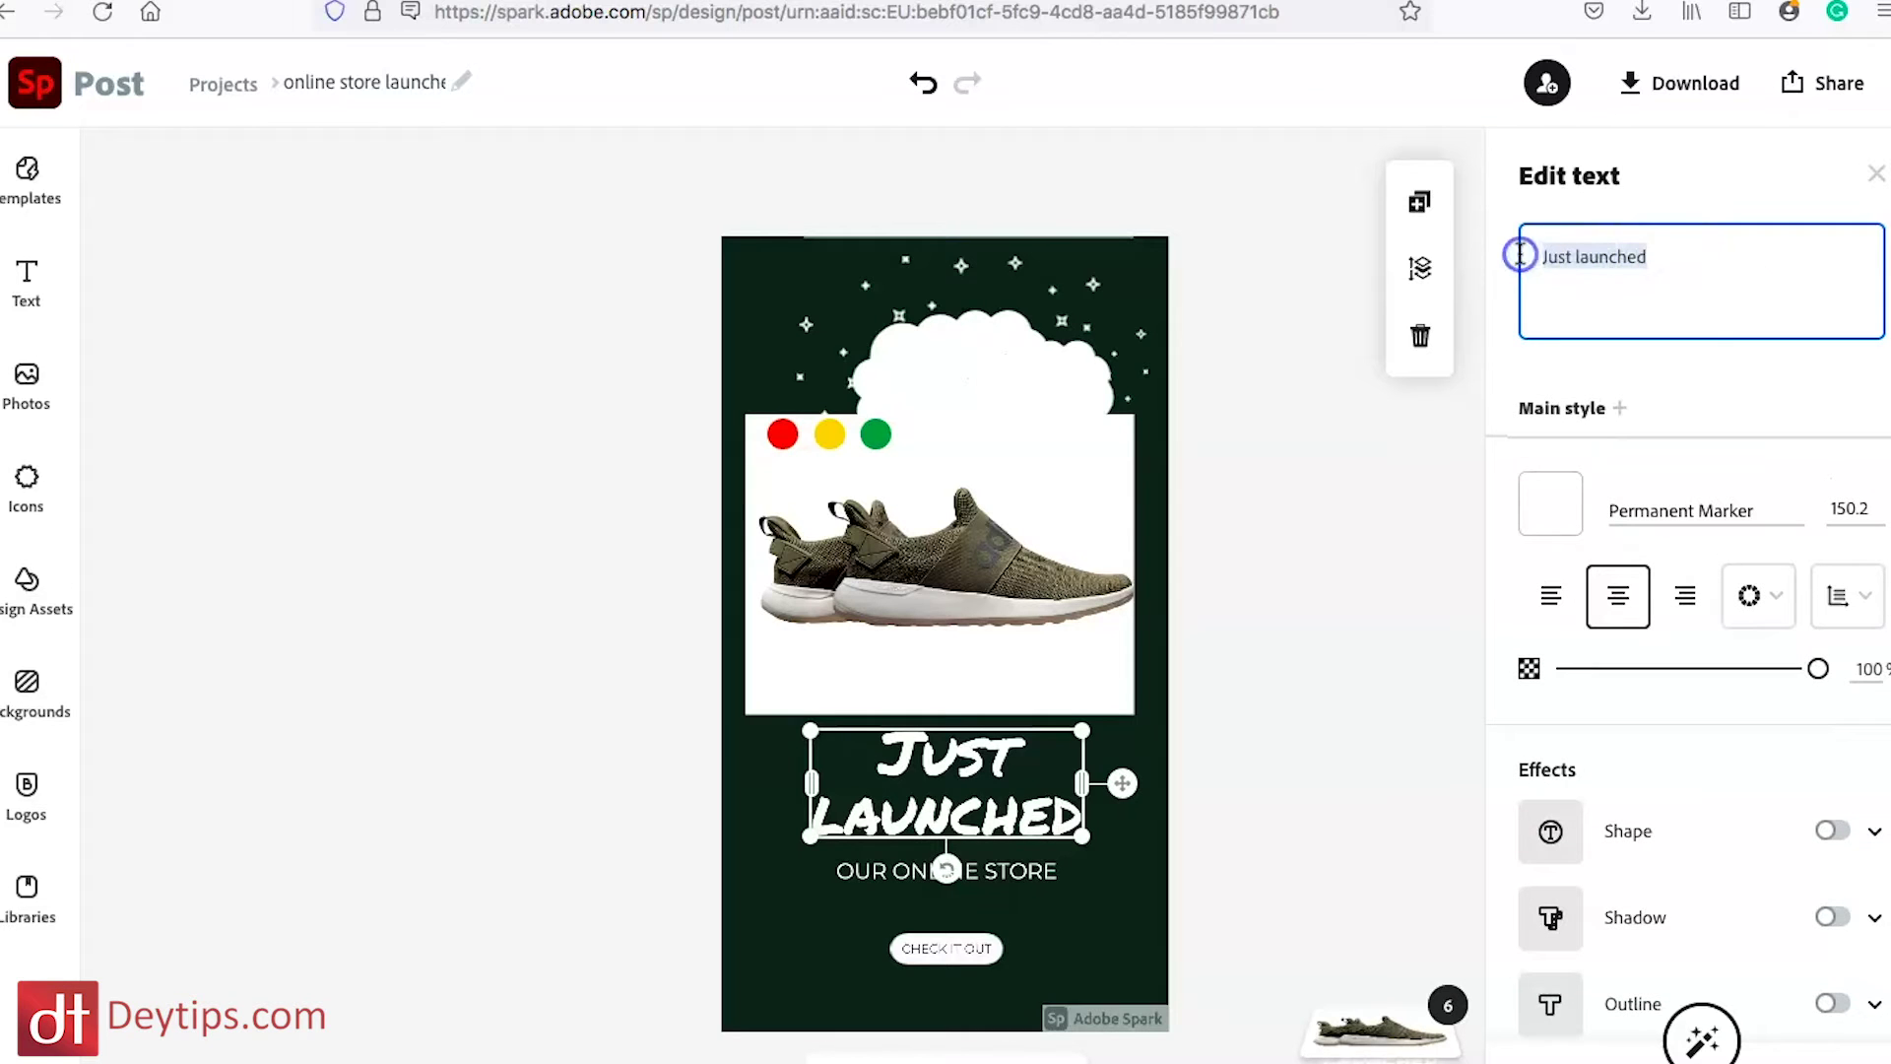
text(Today Only!)
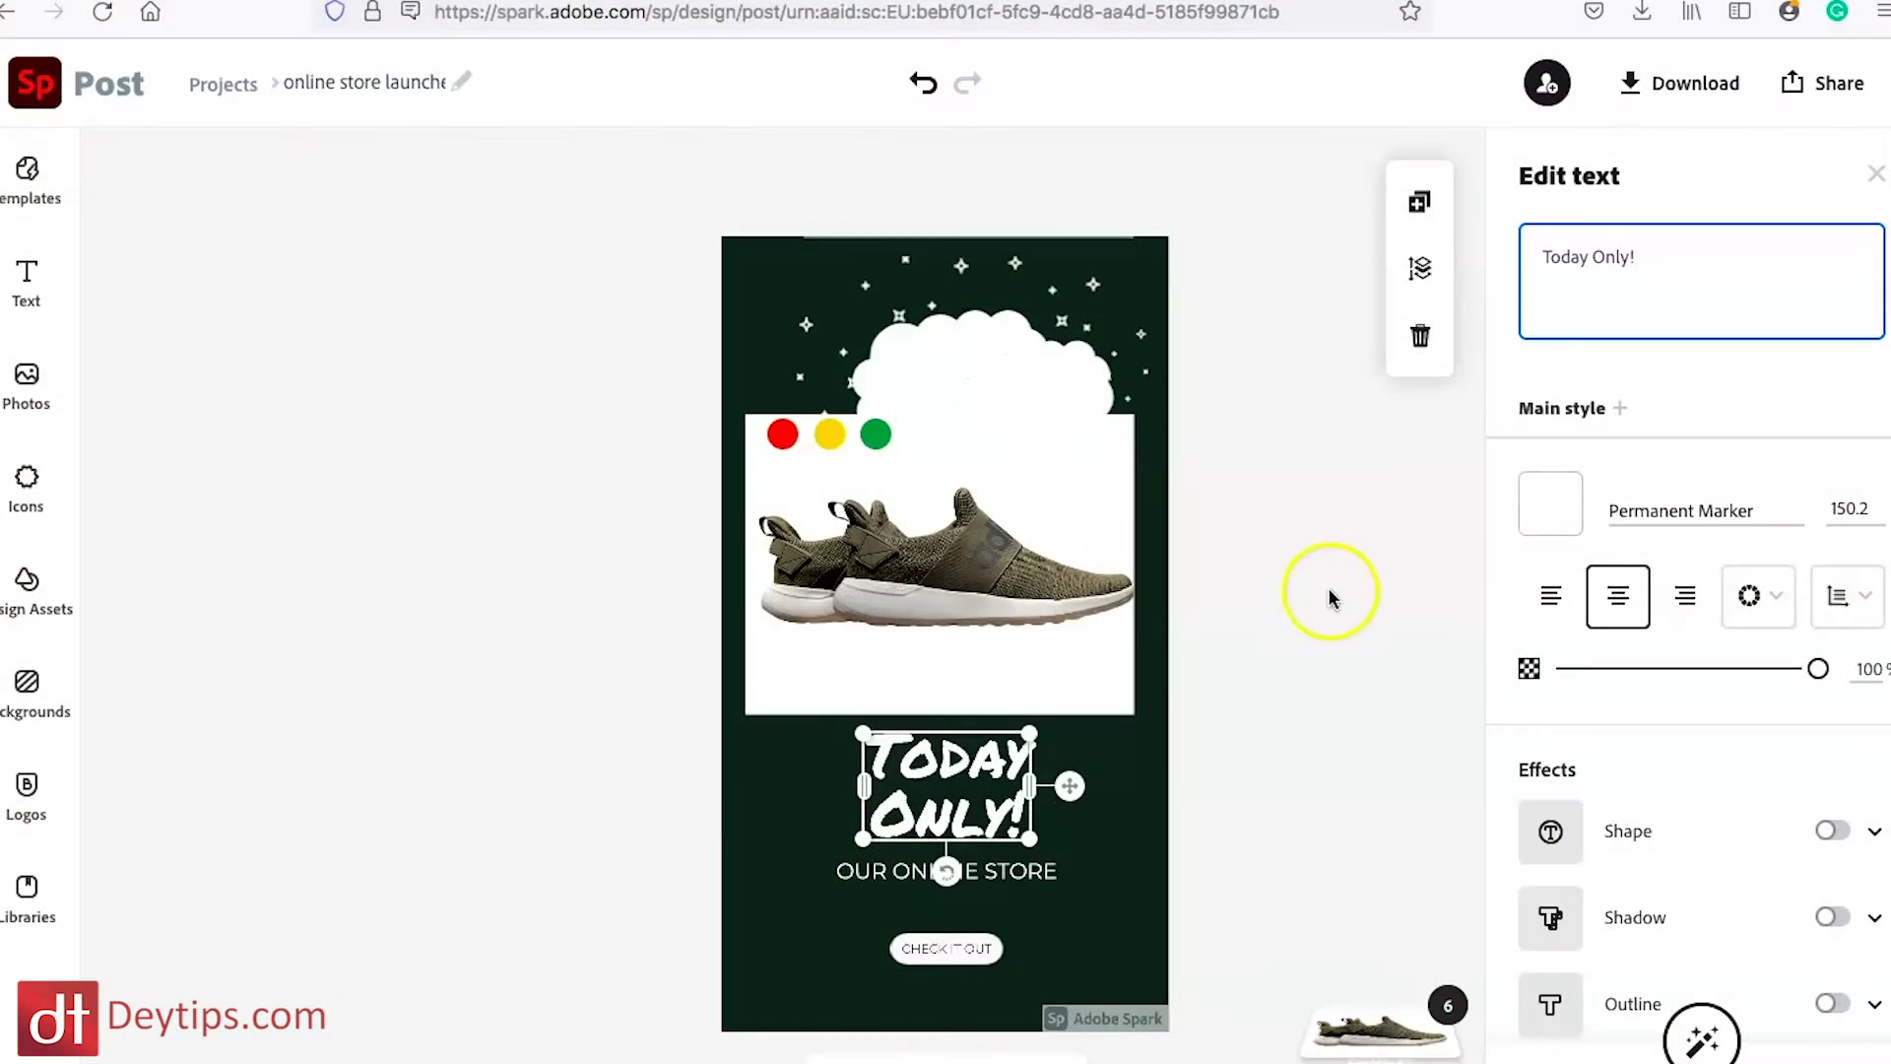
click(1263, 711)
click(965, 803)
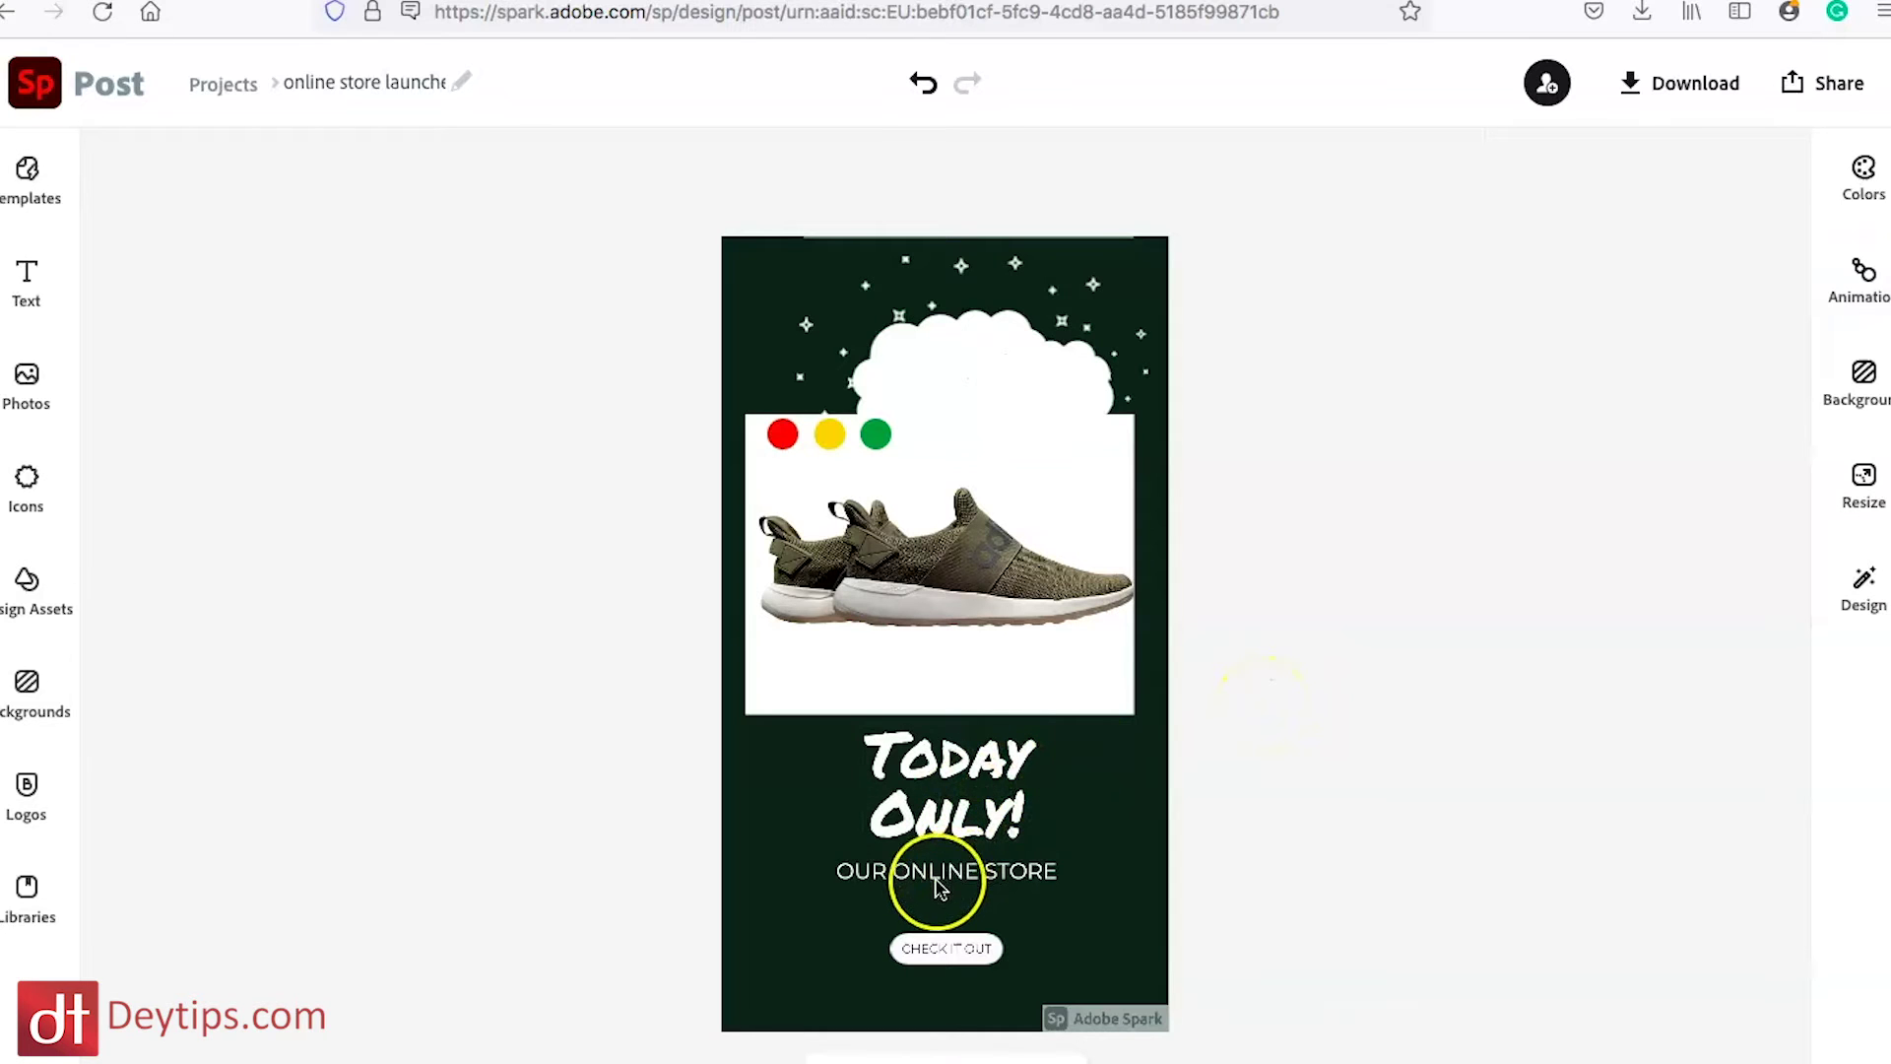
Change the button text from 'Visit our website' to 'Swipe up!'
click(942, 955)
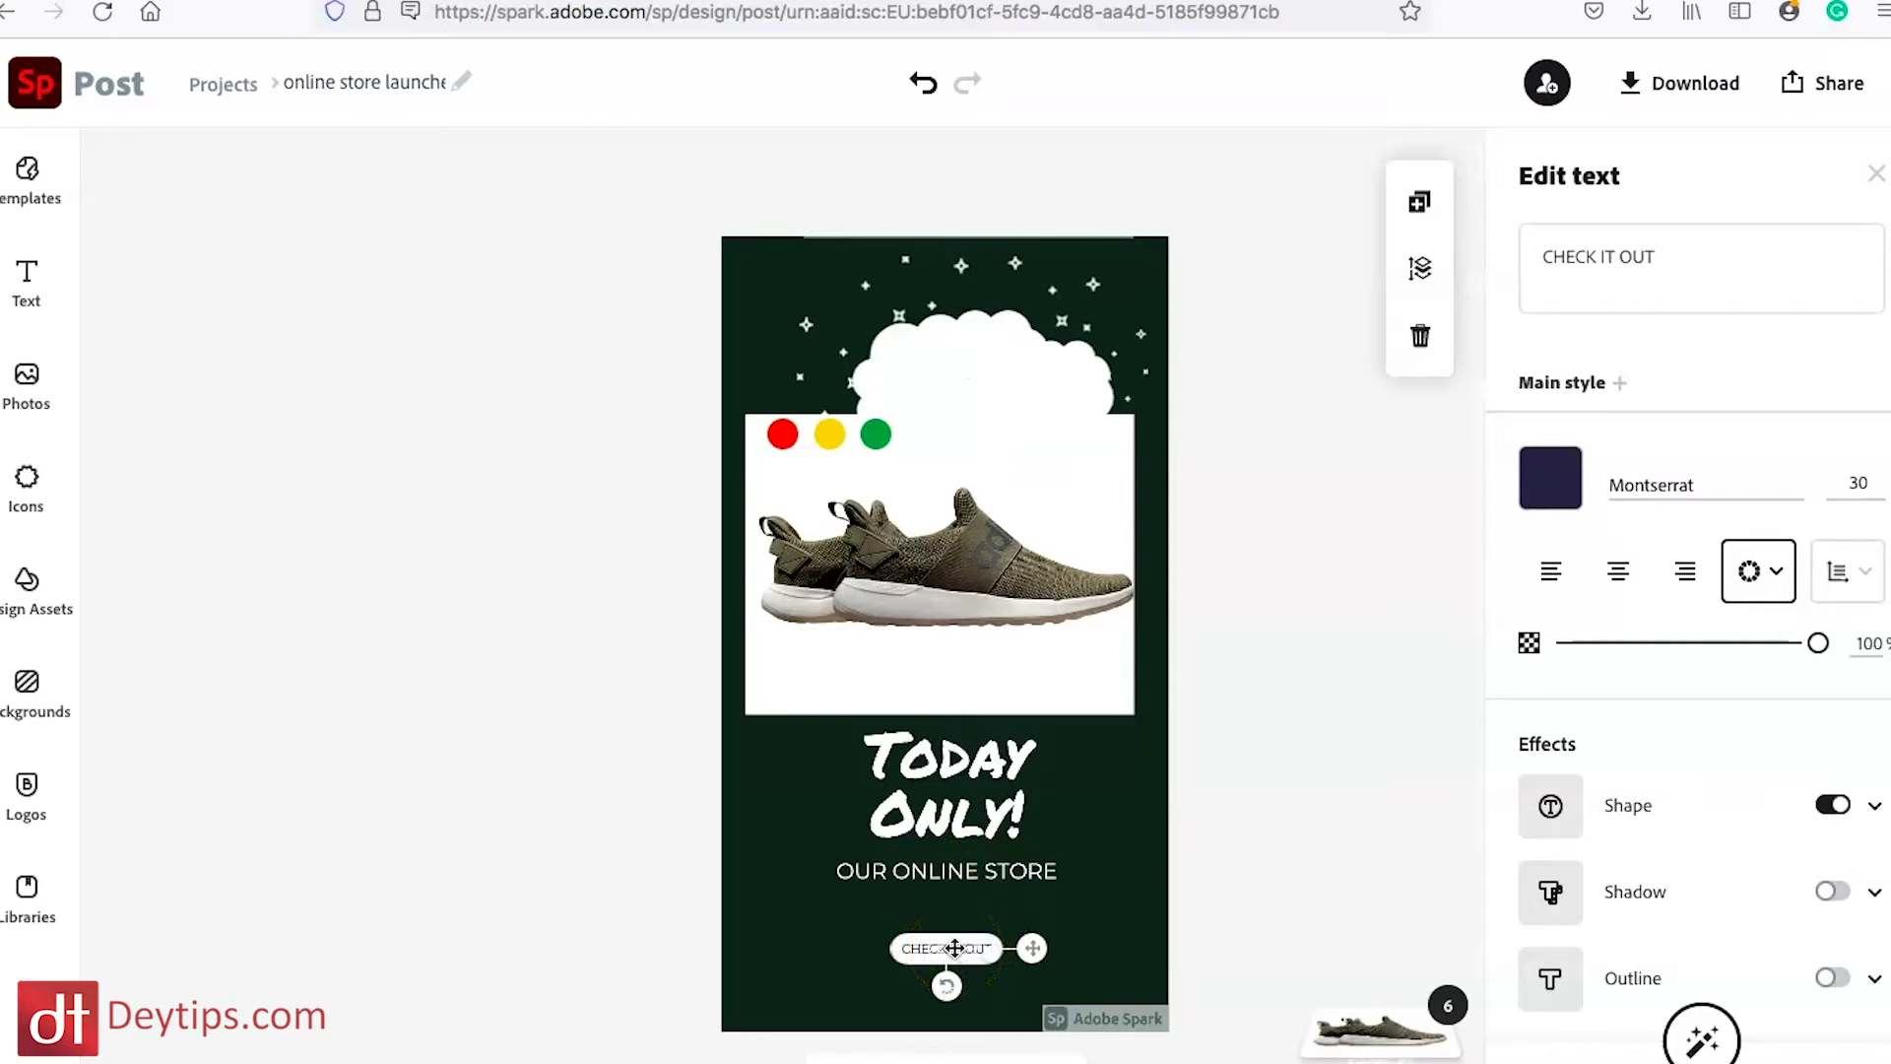
double_click(951, 948)
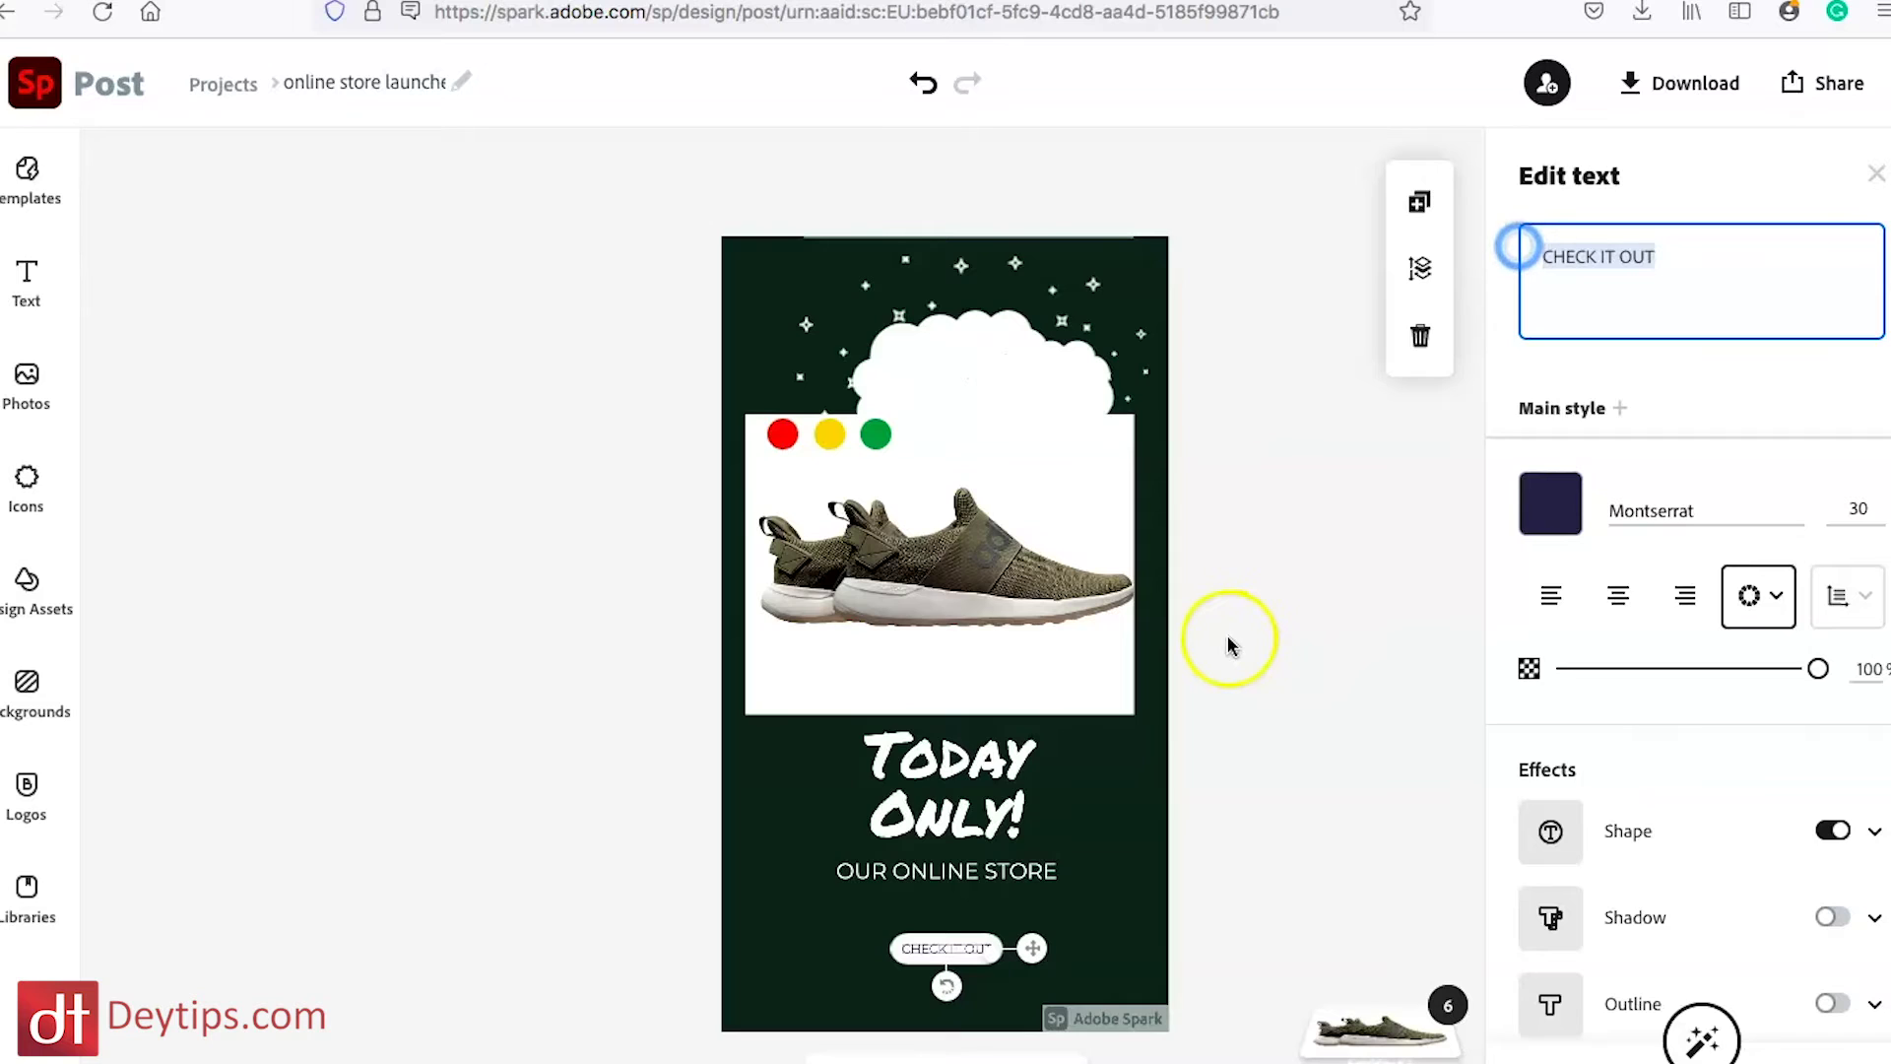
text(Vi)
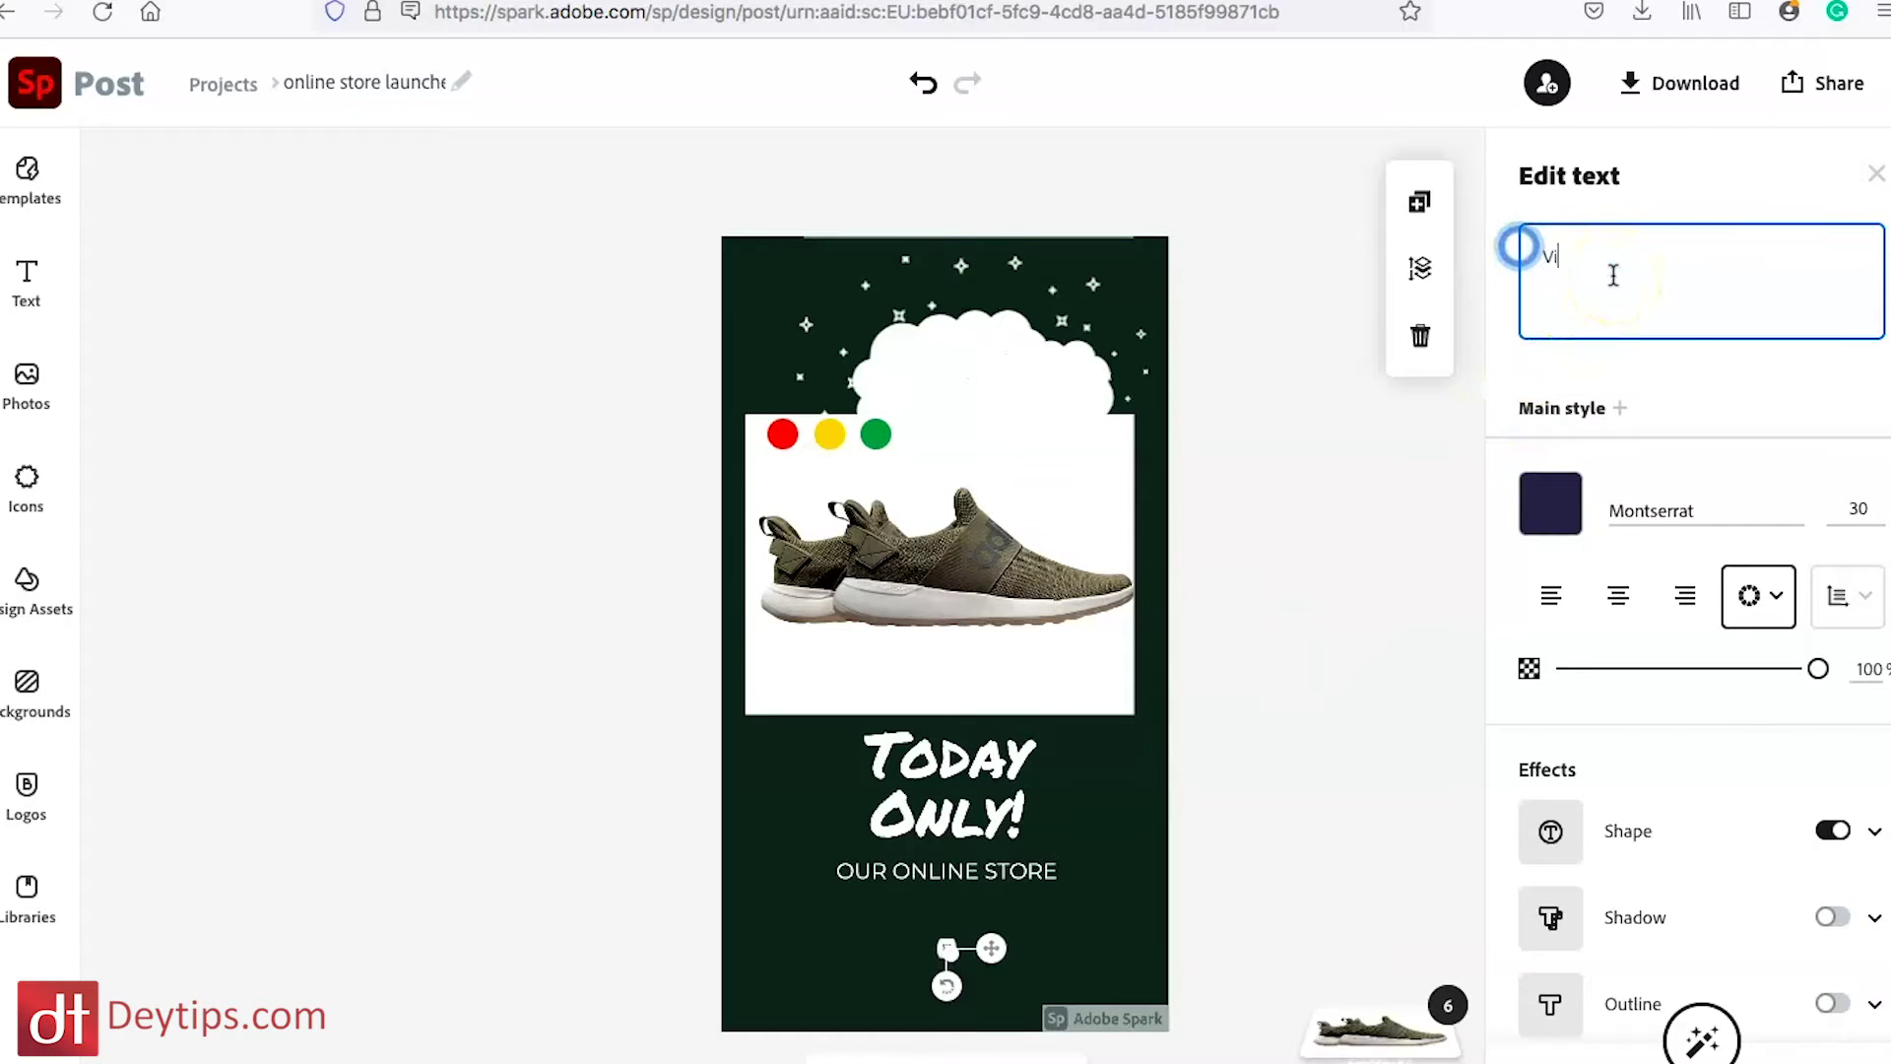
text(sit our w)
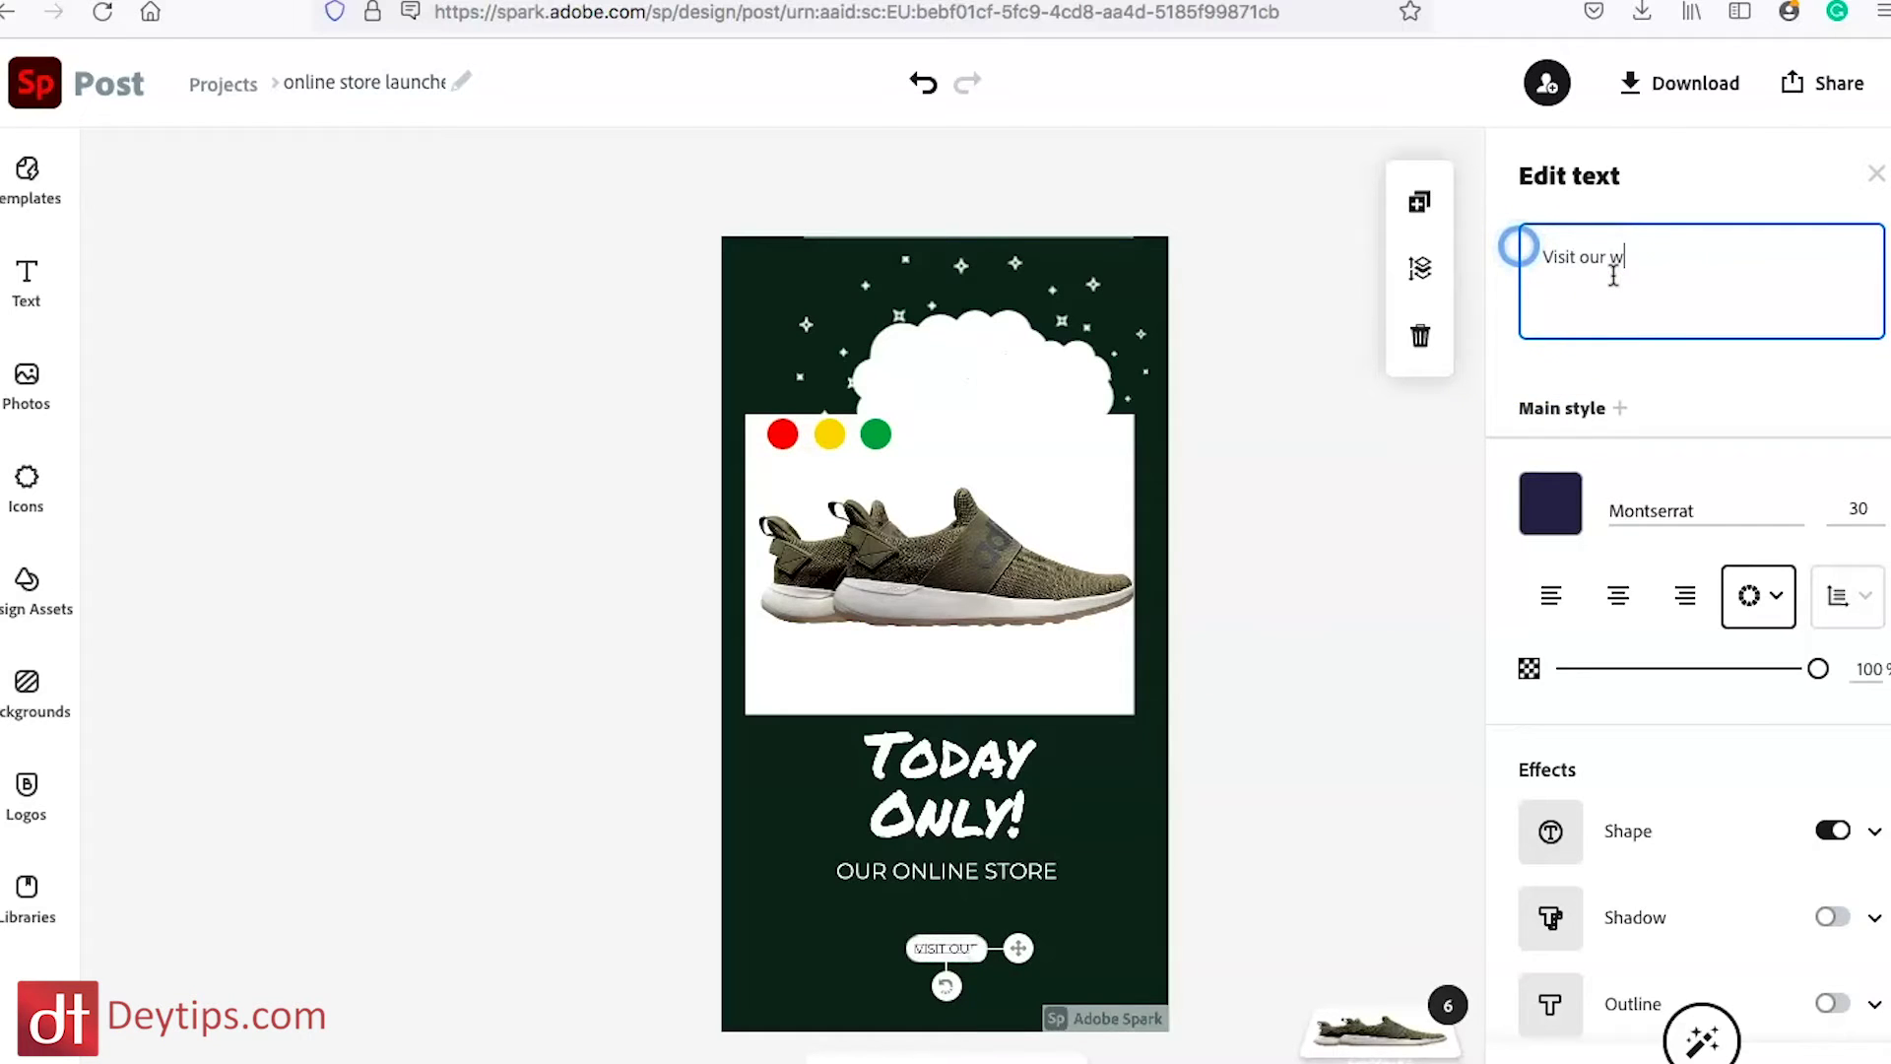
text(ebsite)
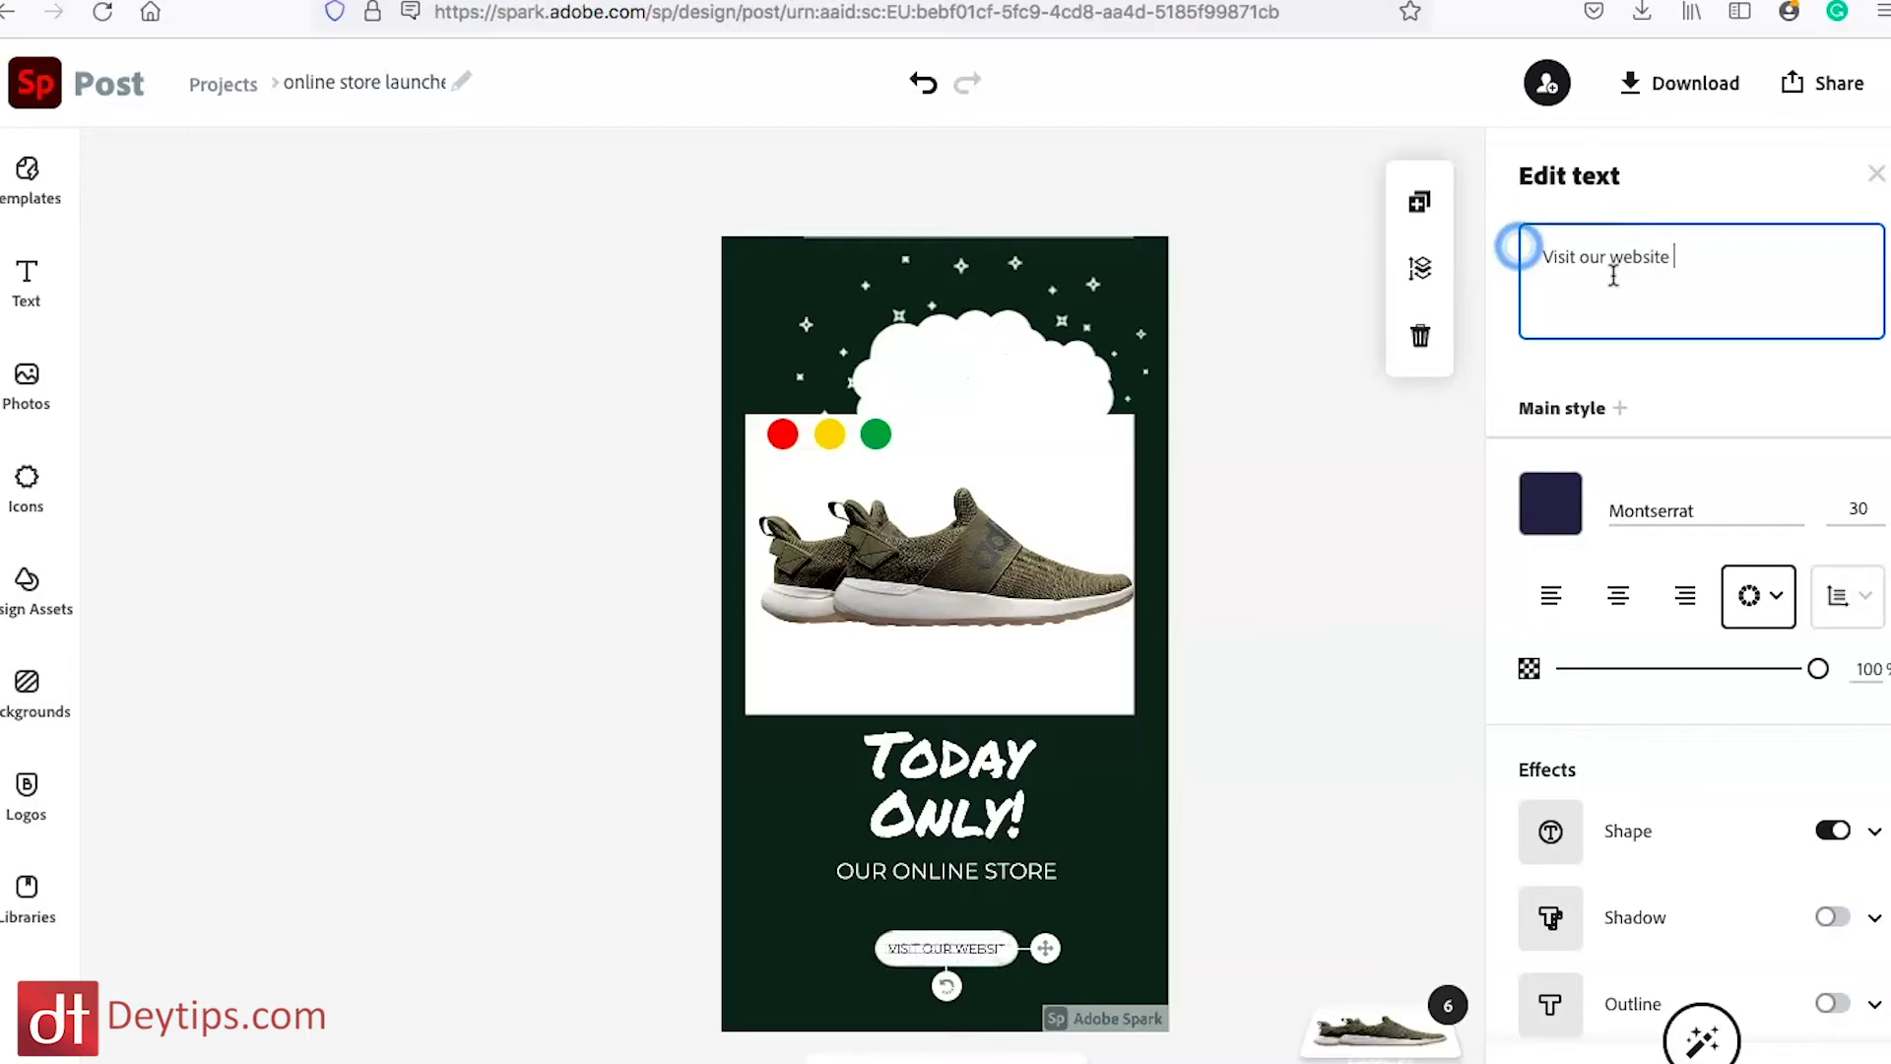
key(BackSpace)
key(BackSpace)
key(BackSpace)
key(BackSpace)
key(BackSpace)
key(BackSpace)
key(BackSpace)
key(BackSpace)
key(BackSpace)
key(BackSpace)
key(BackSpace)
key(BackSpace)
key(BackSpace)
key(BackSpace)
key(BackSpace)
key(BackSpace)
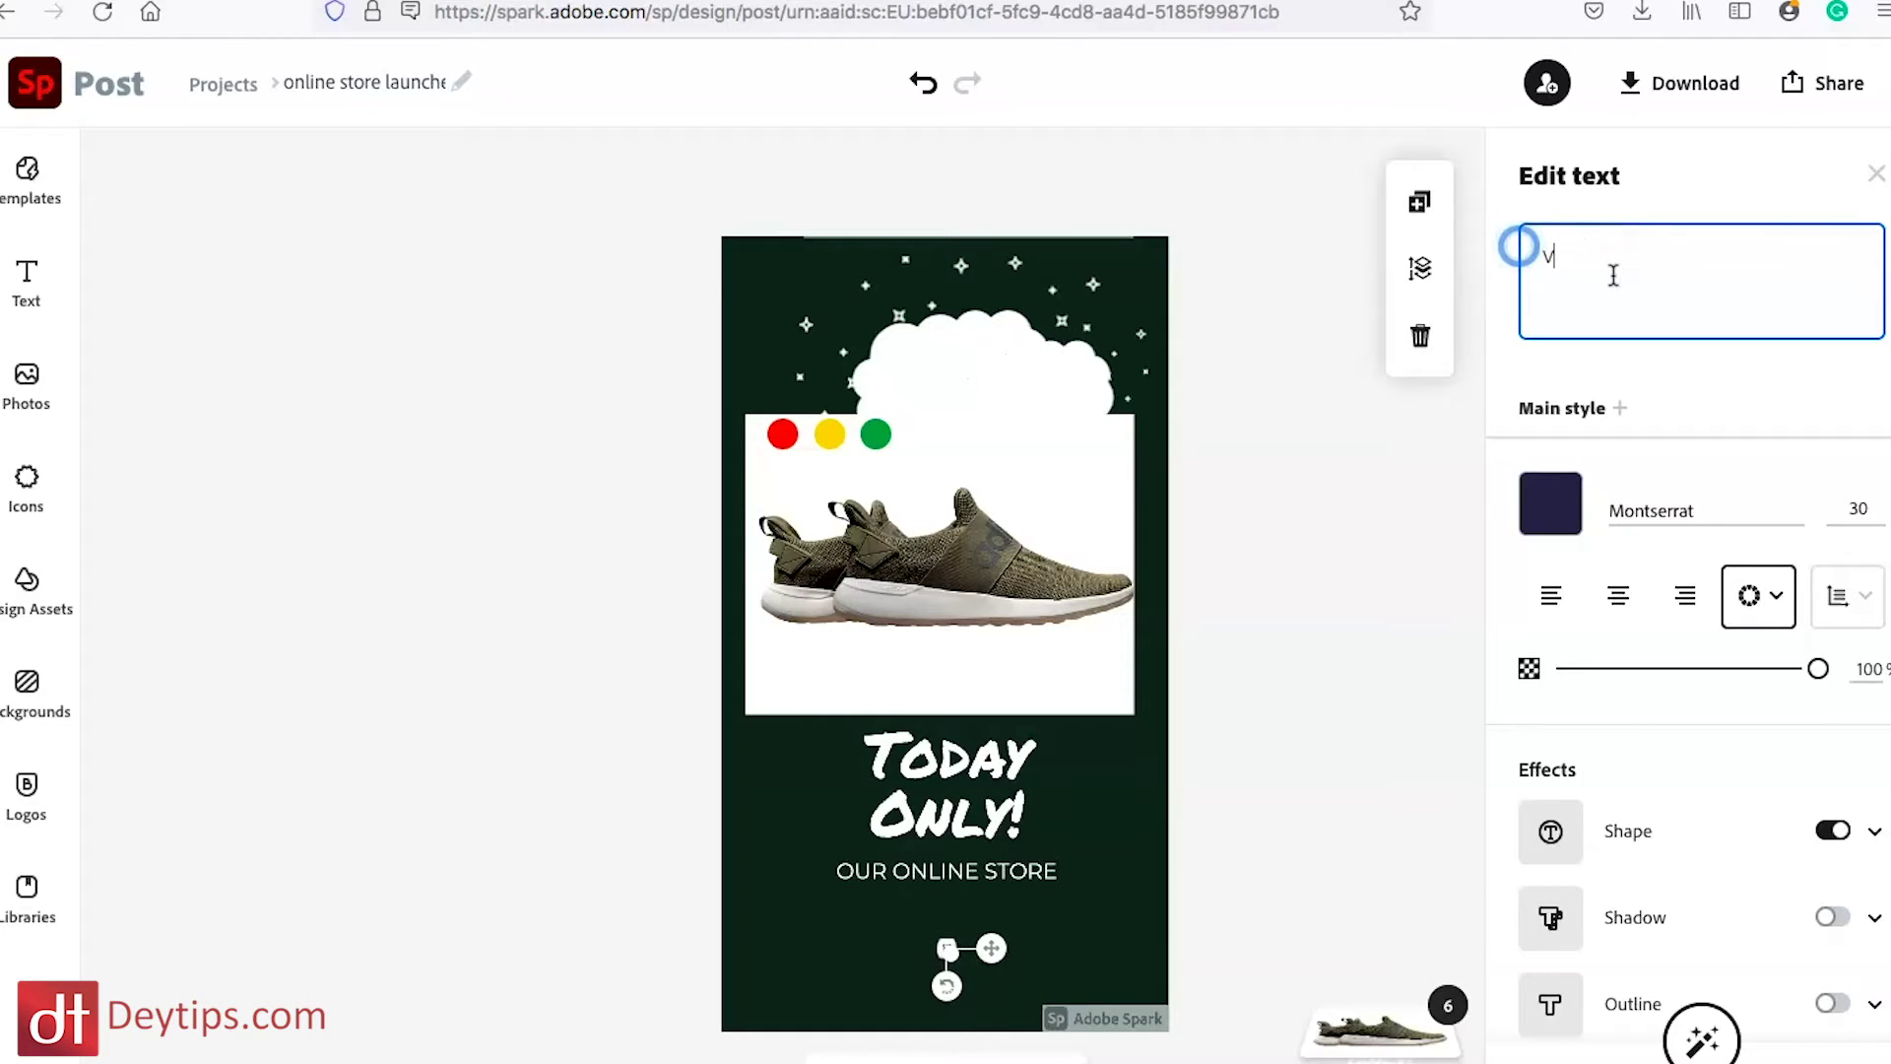
text(Swipe up)
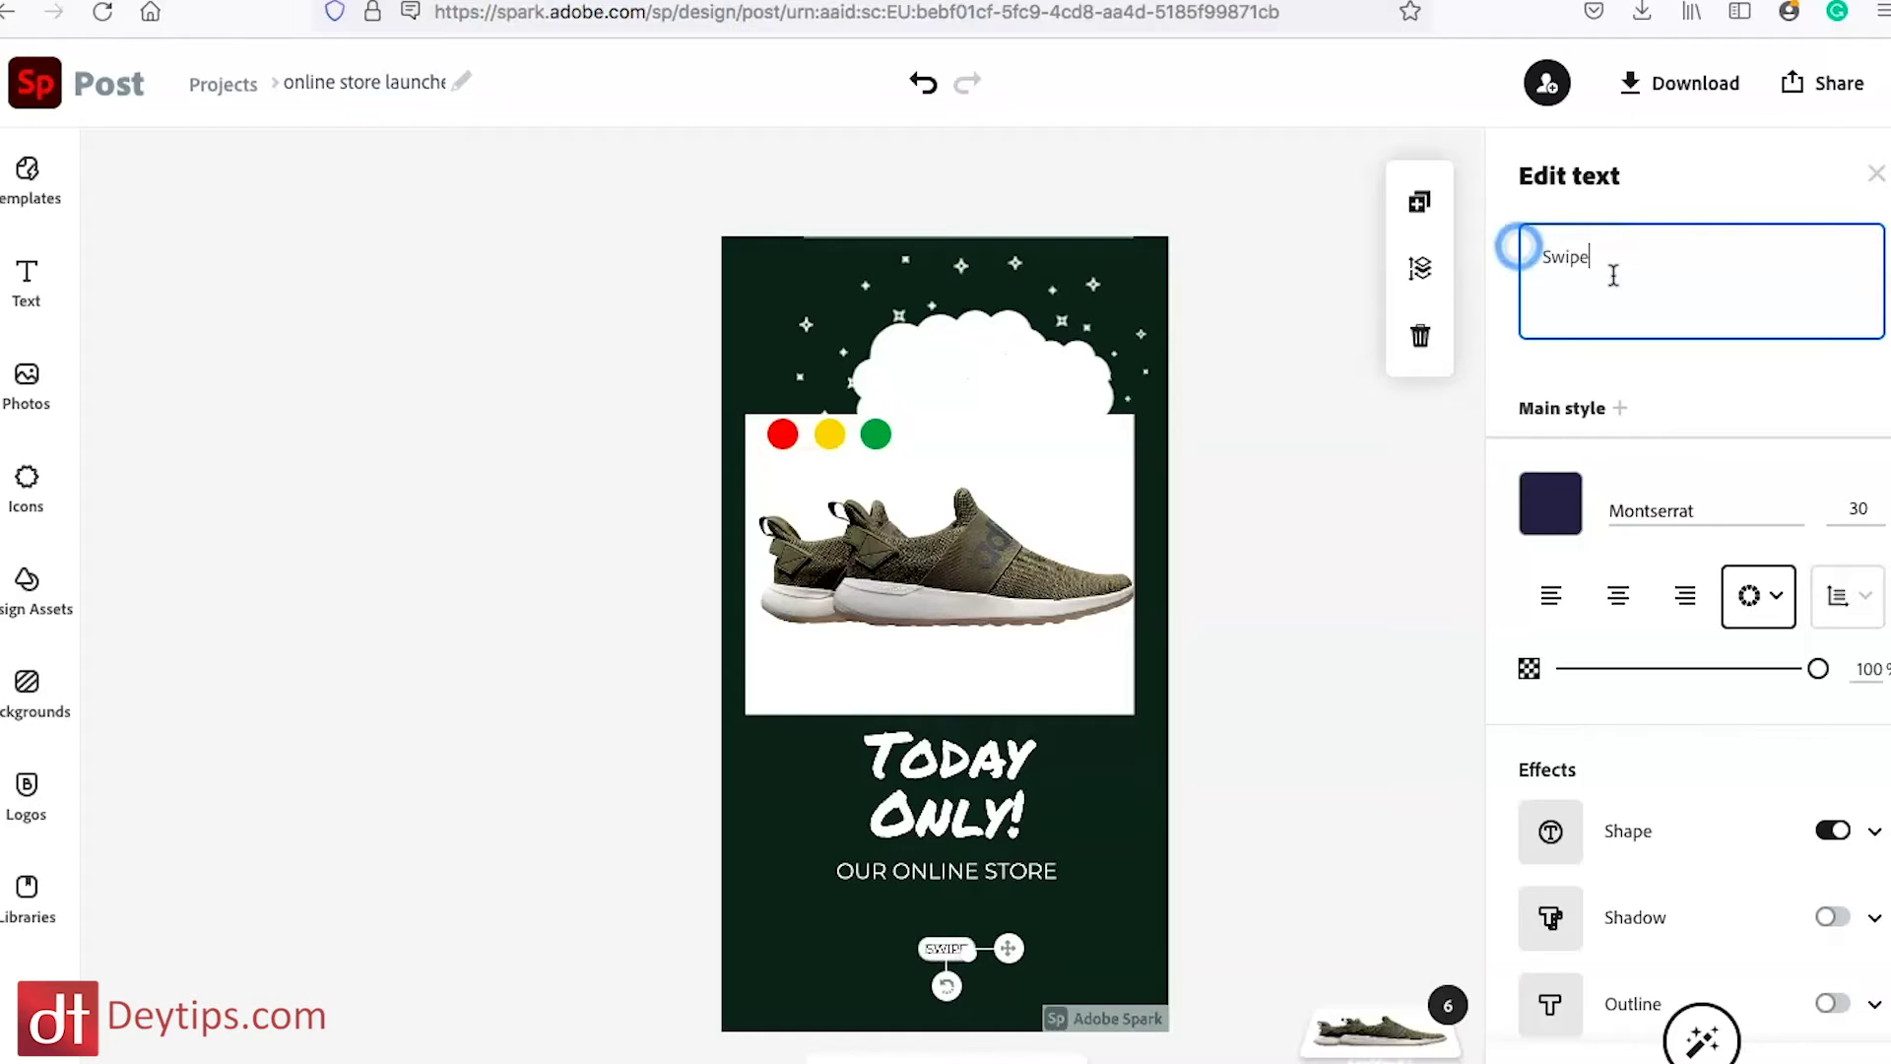
text(!)
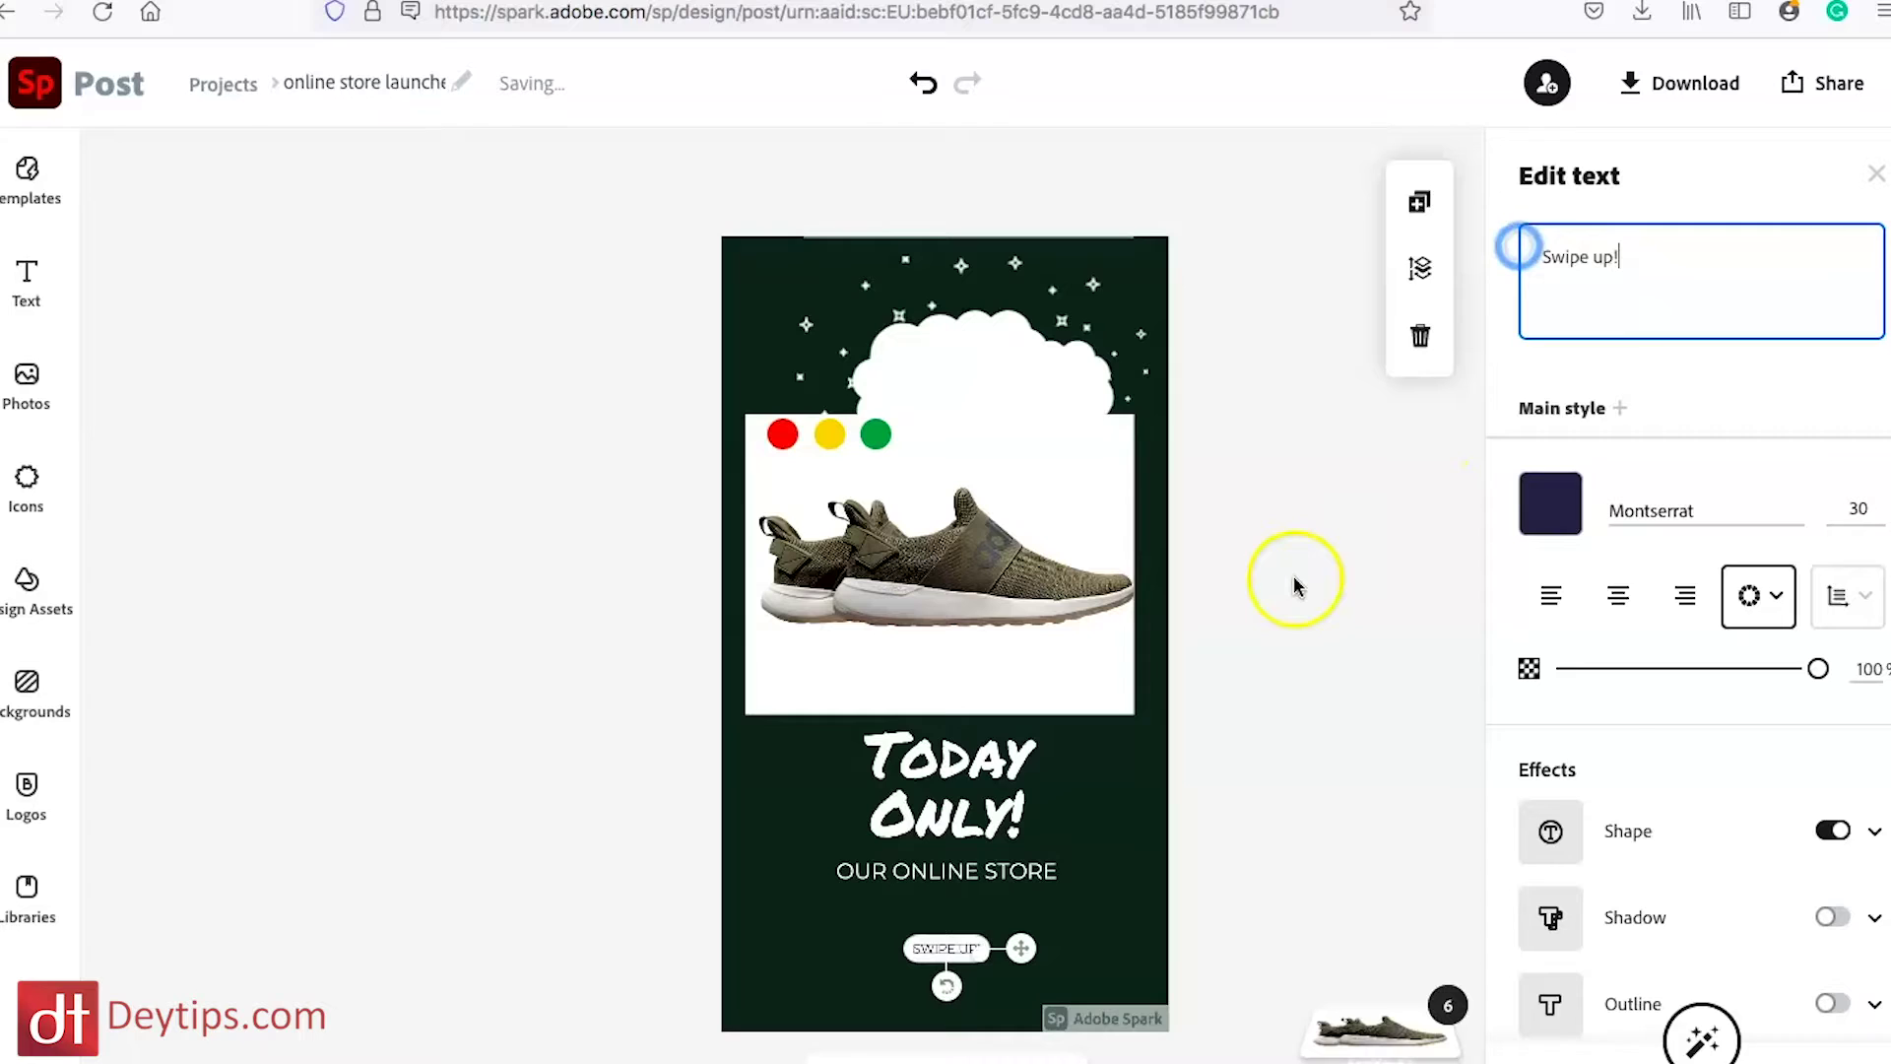
double_click(1603, 256)
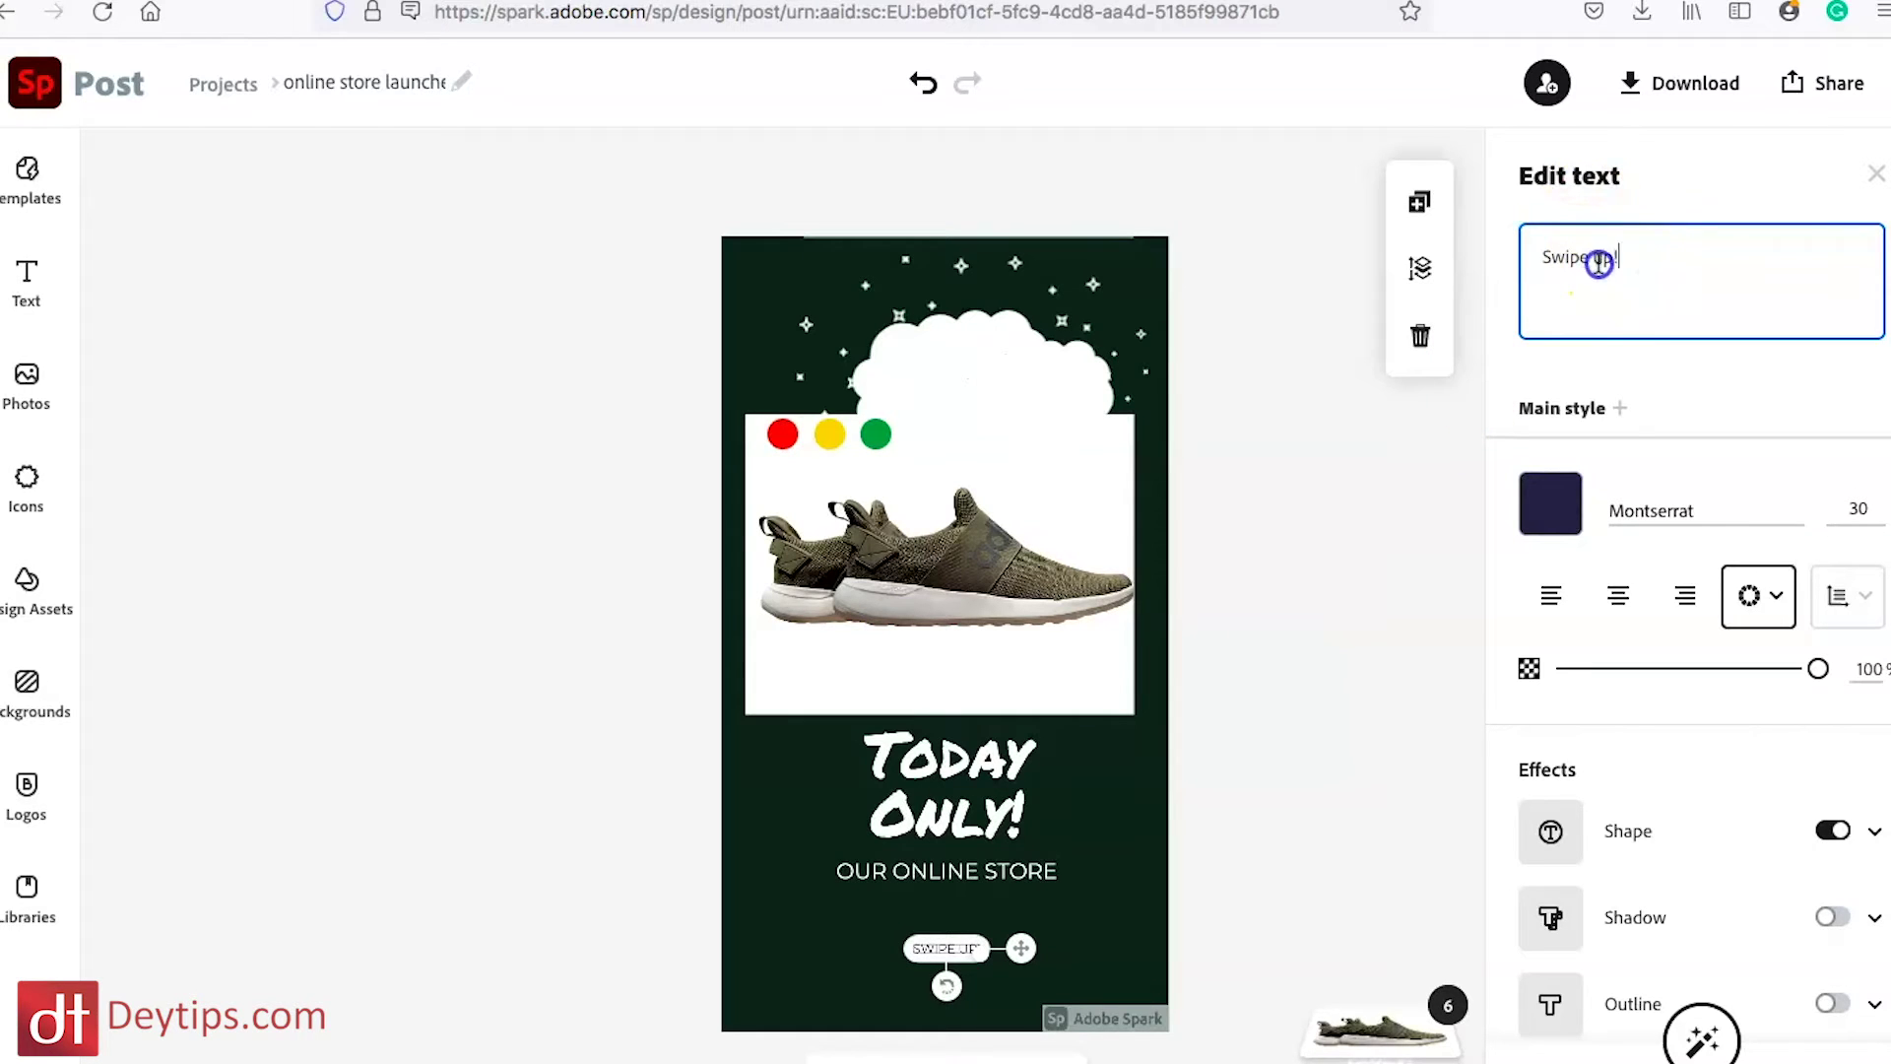
drag(1611, 256, 1518, 252)
click(1334, 522)
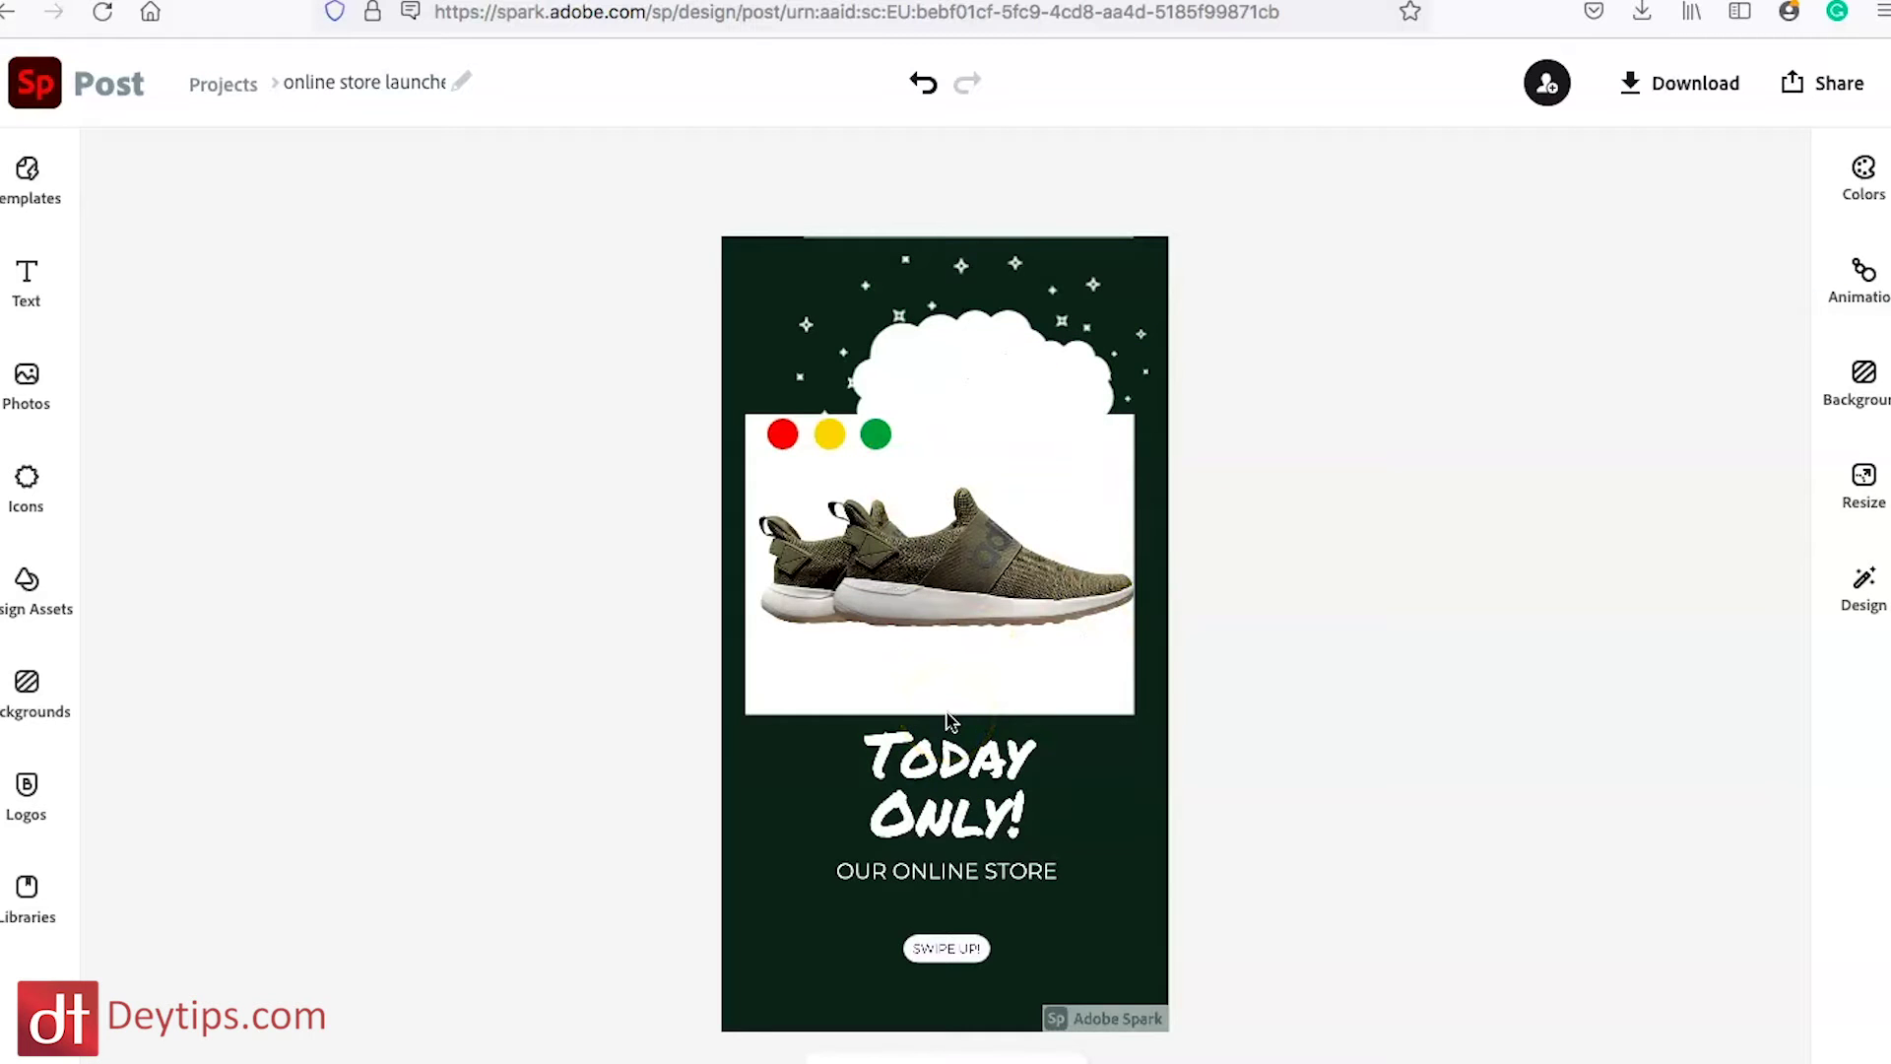
Apply the Typewriter text animation, then switch it to Dynamic
click(1861, 286)
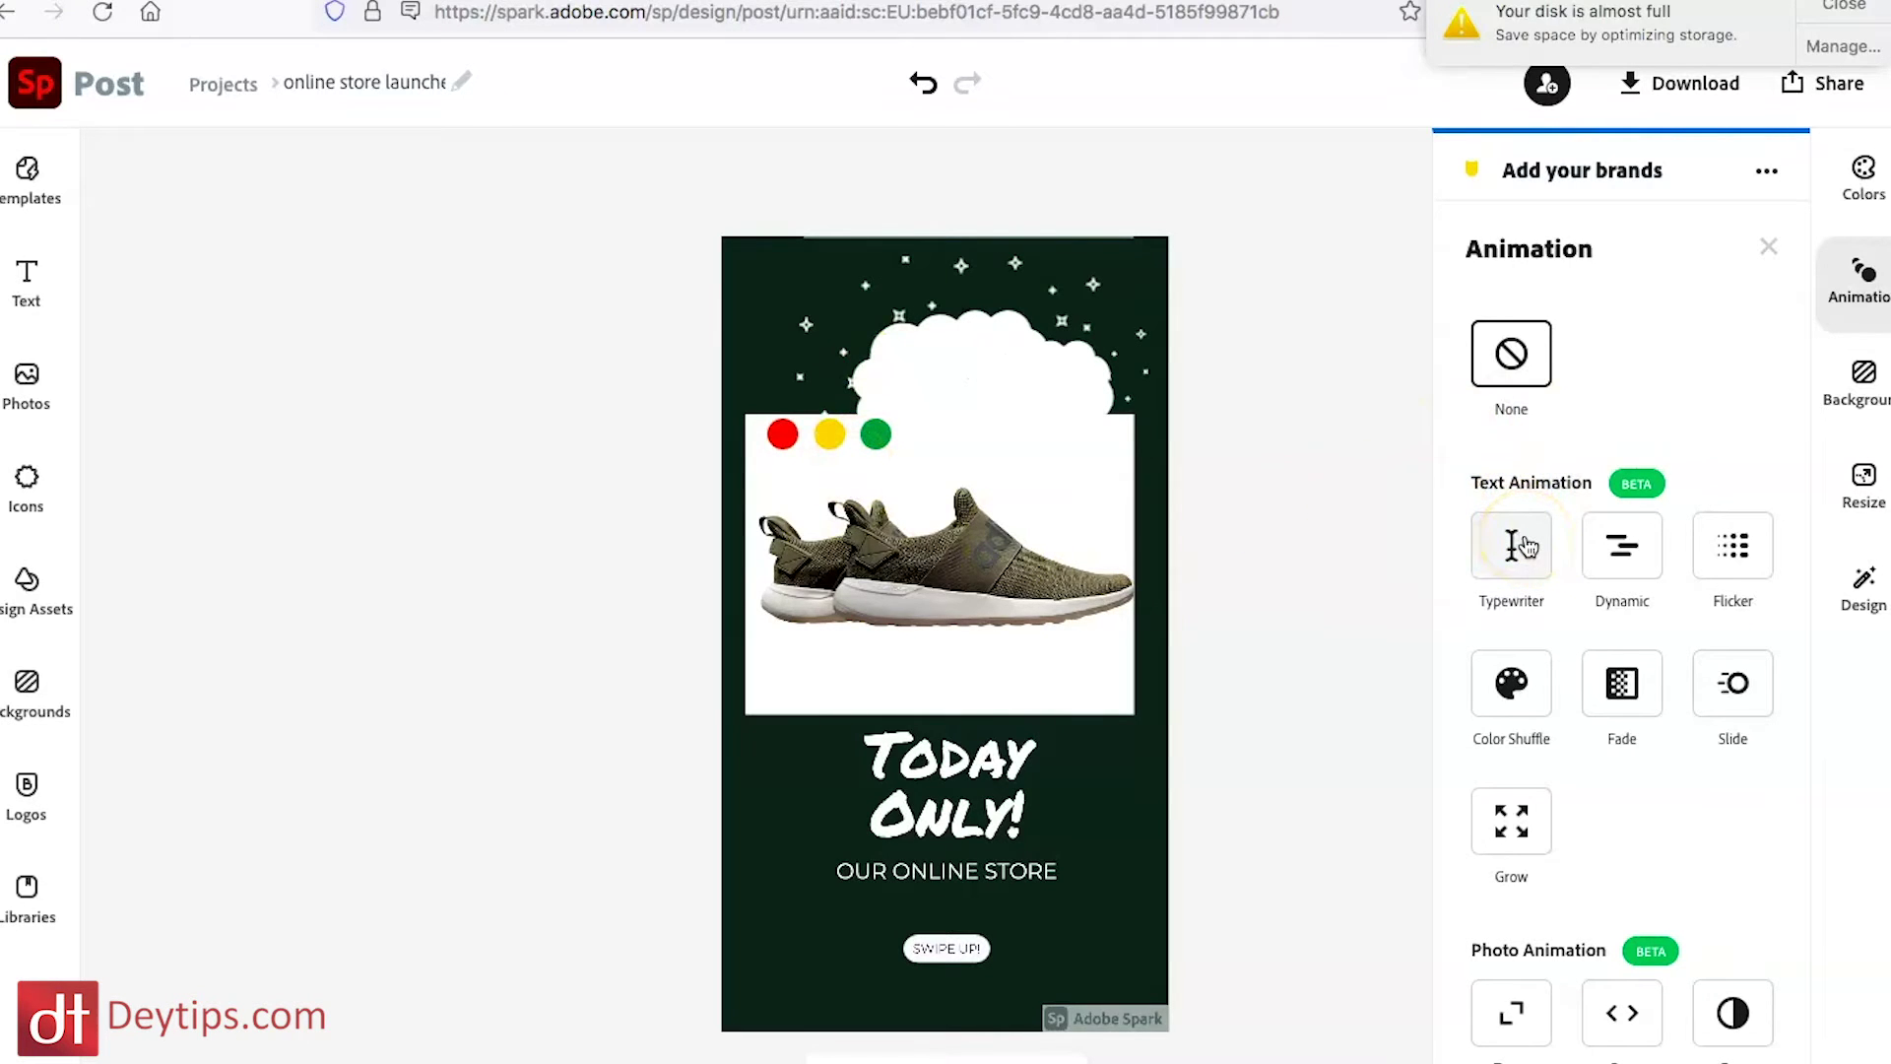
click(1525, 545)
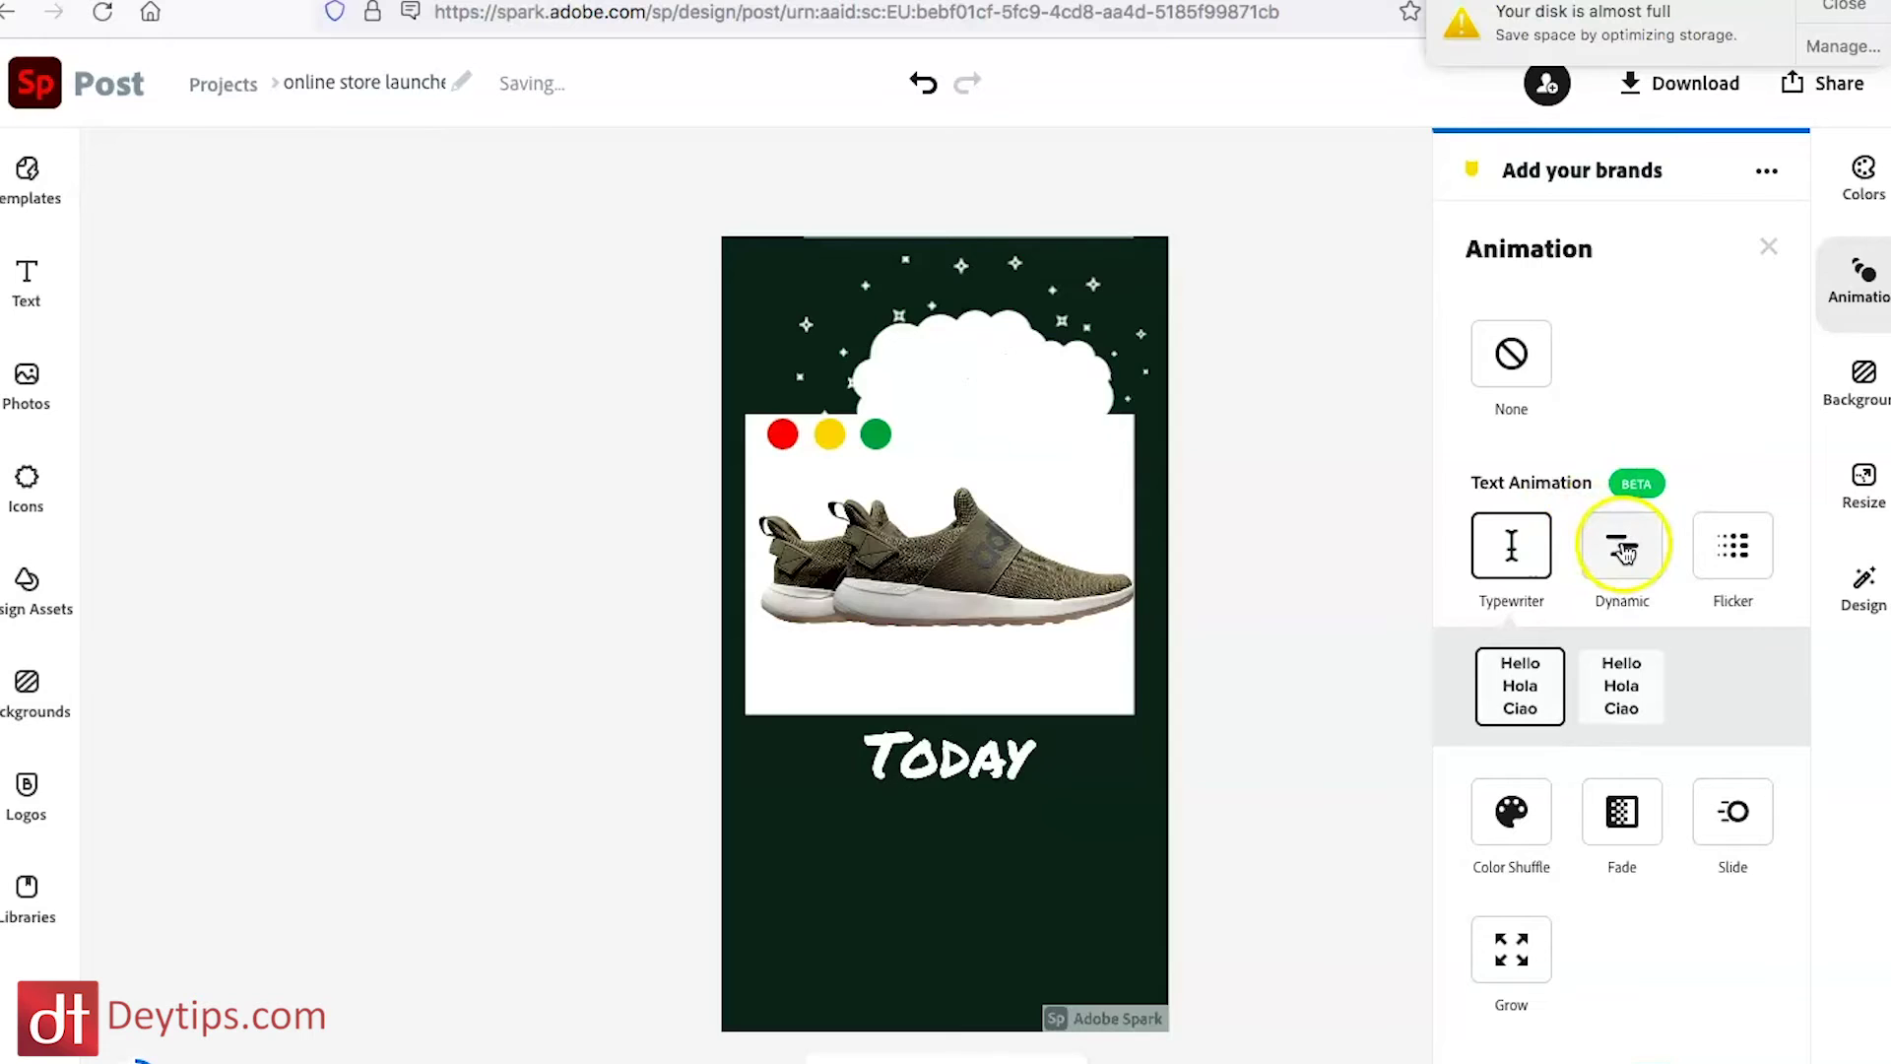
click(1623, 547)
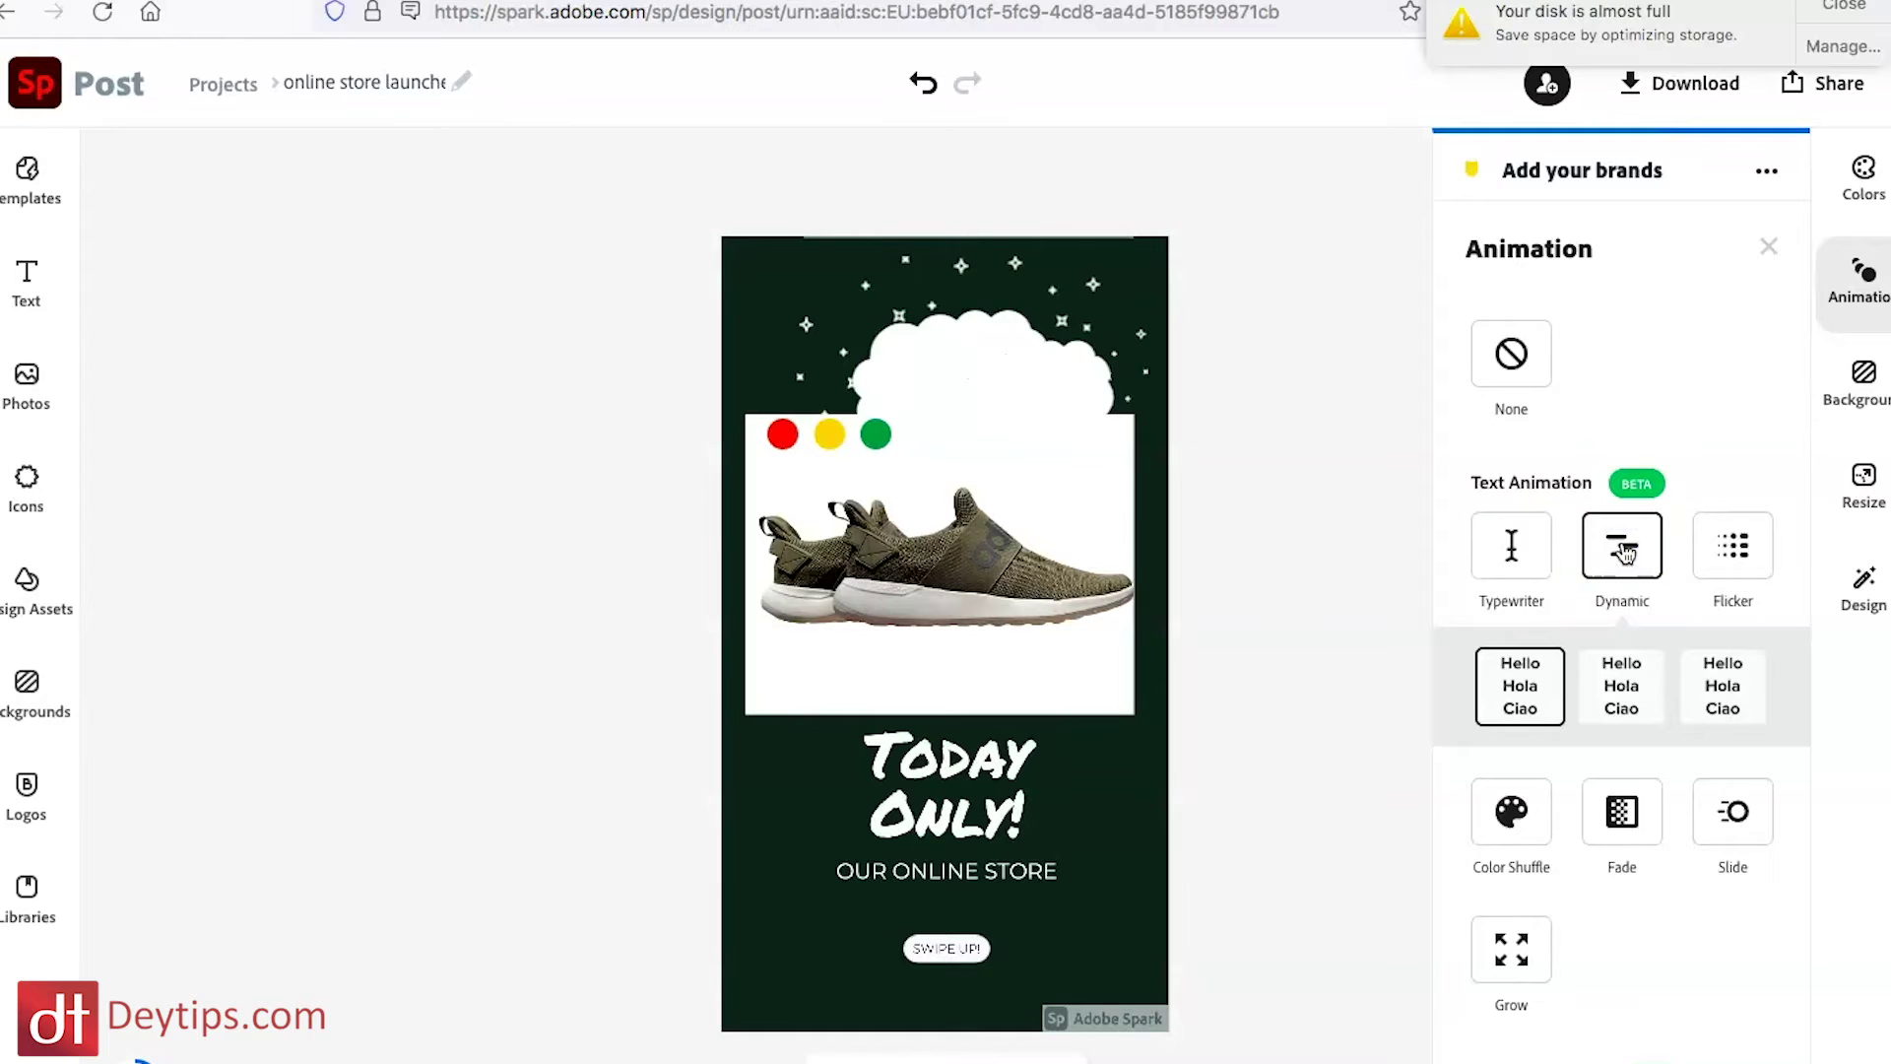
Preview the Dynamic, Flicker and Color Shuffle text animations
click(1618, 576)
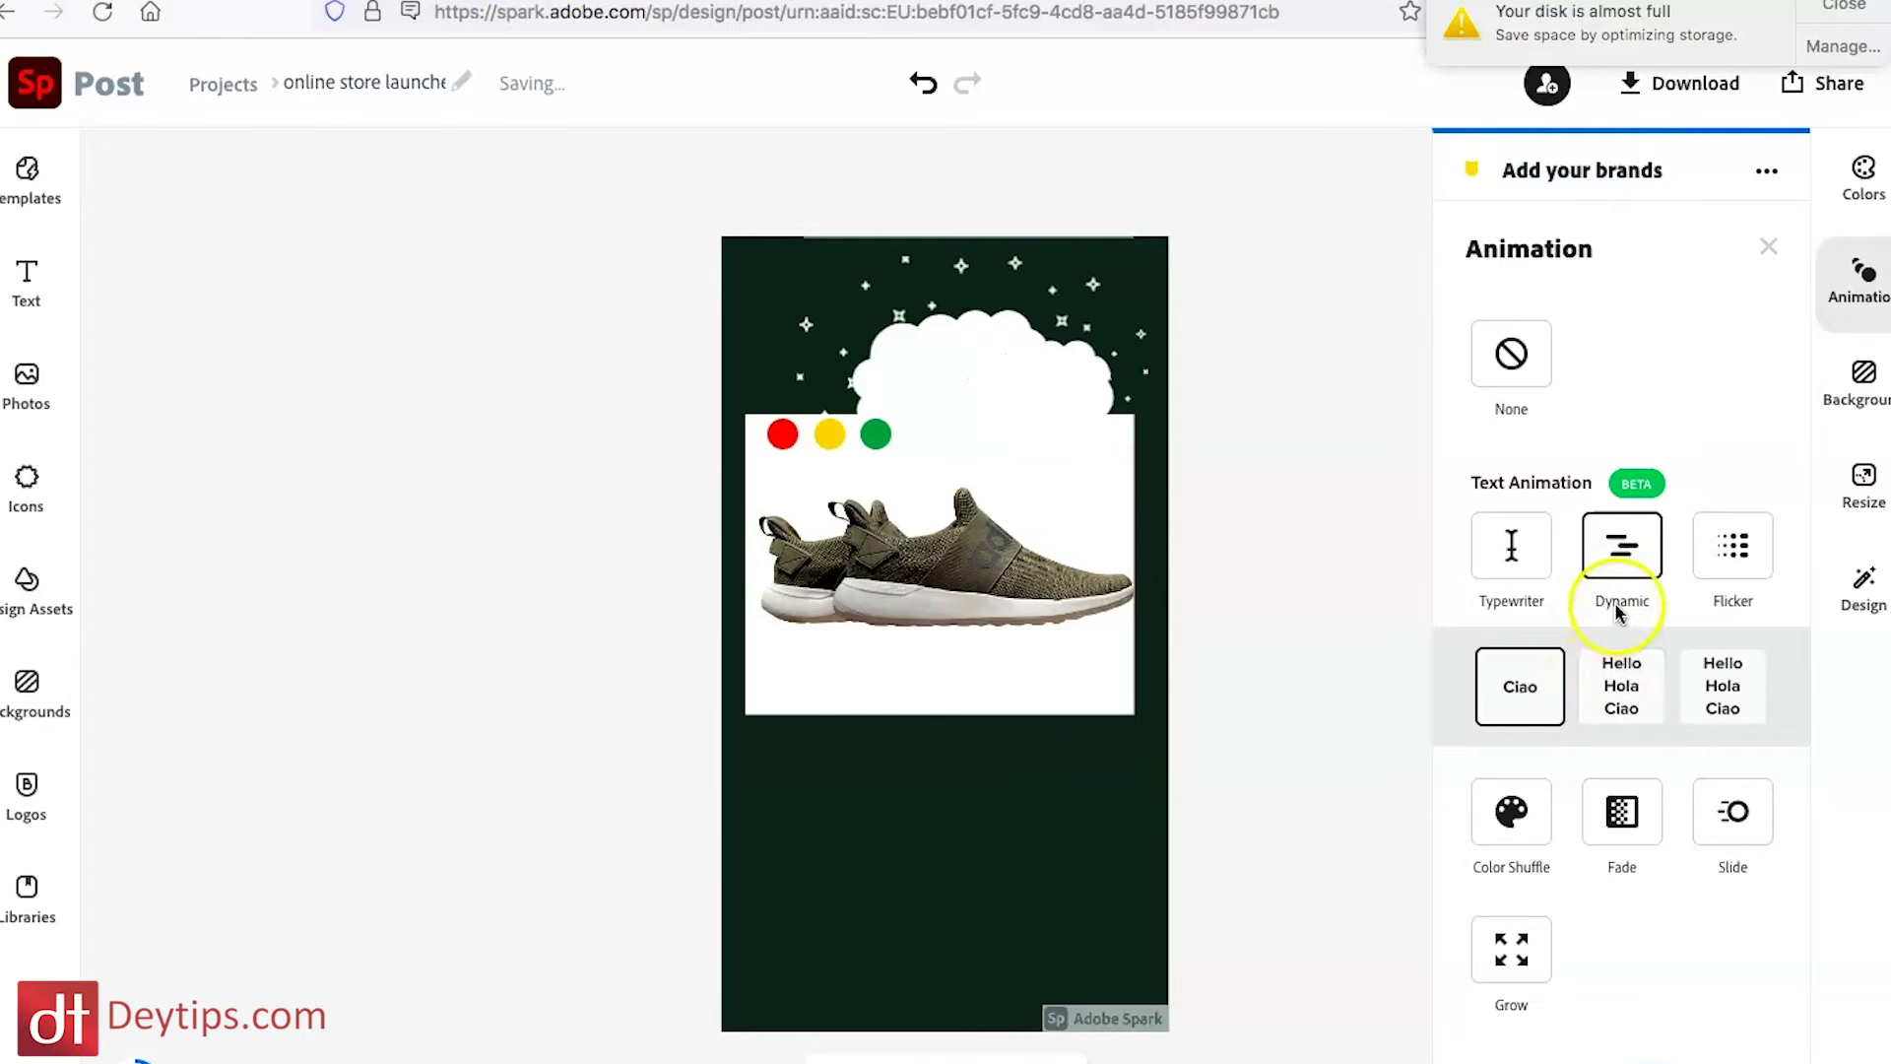
click(1730, 559)
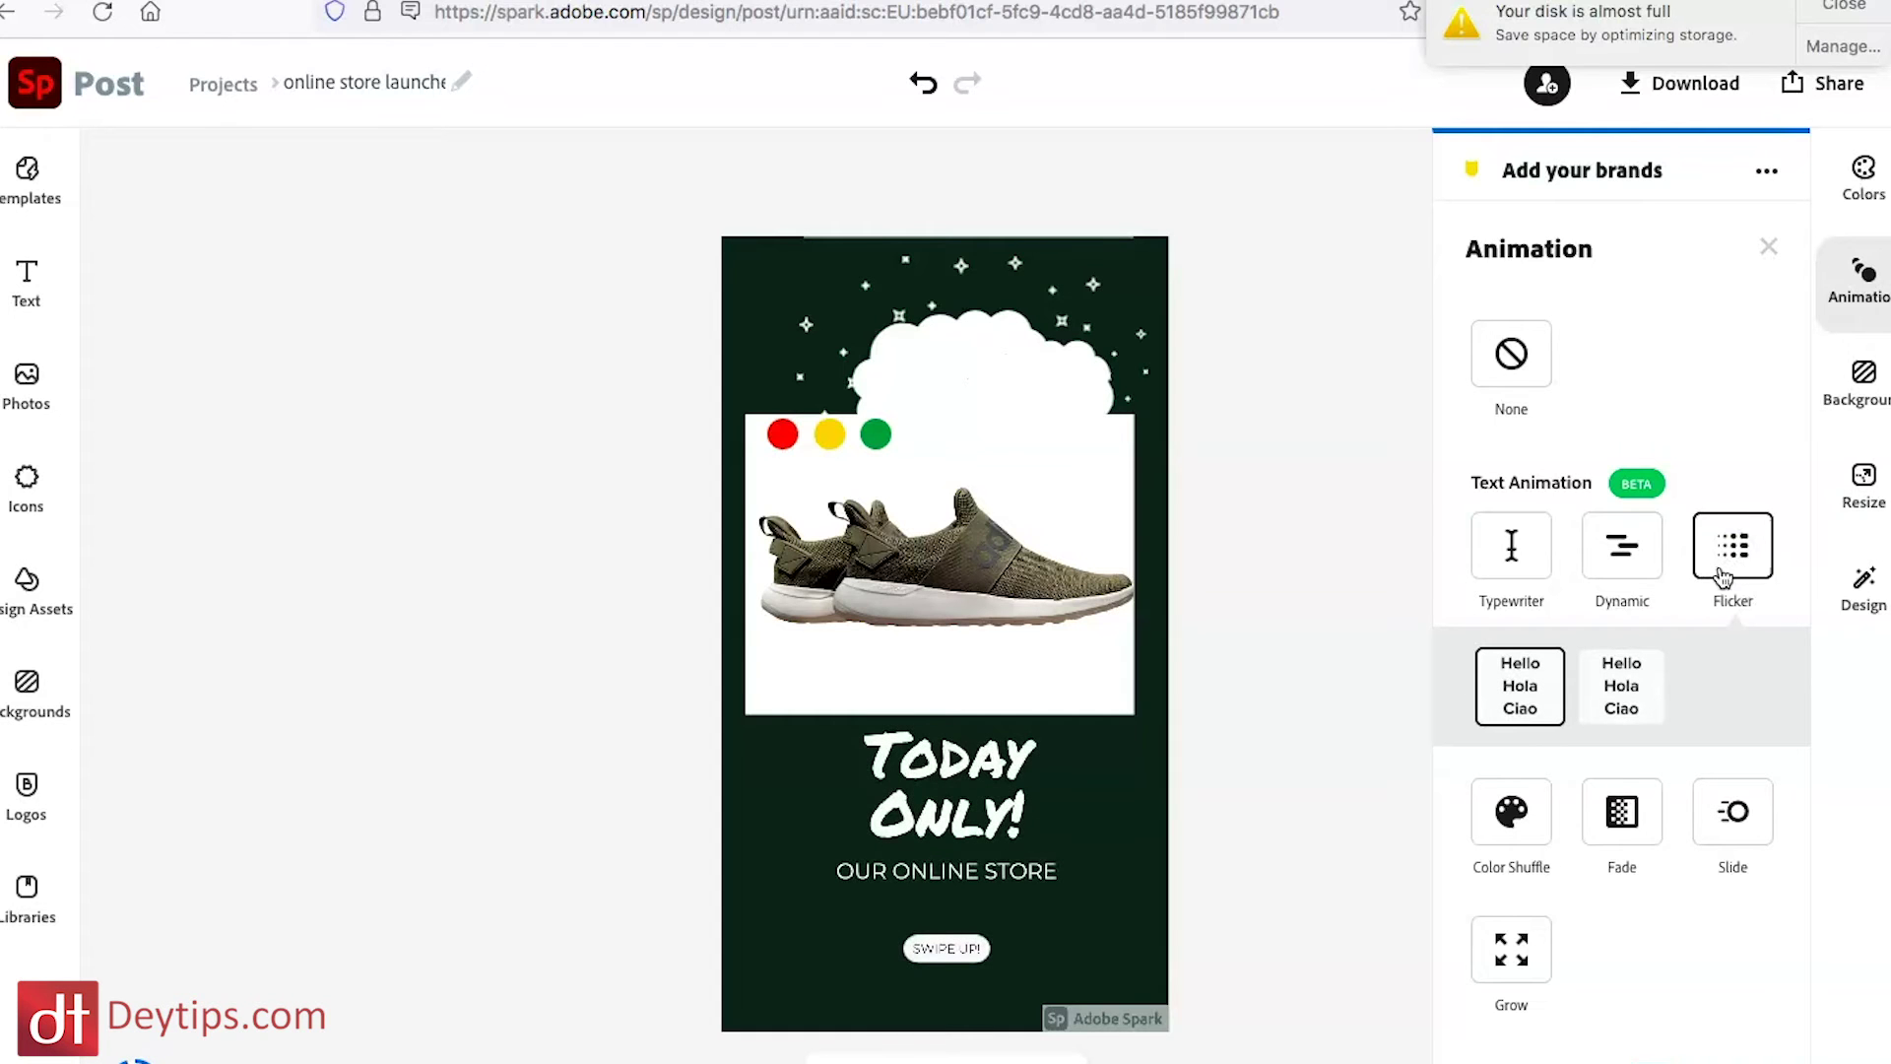
click(1733, 571)
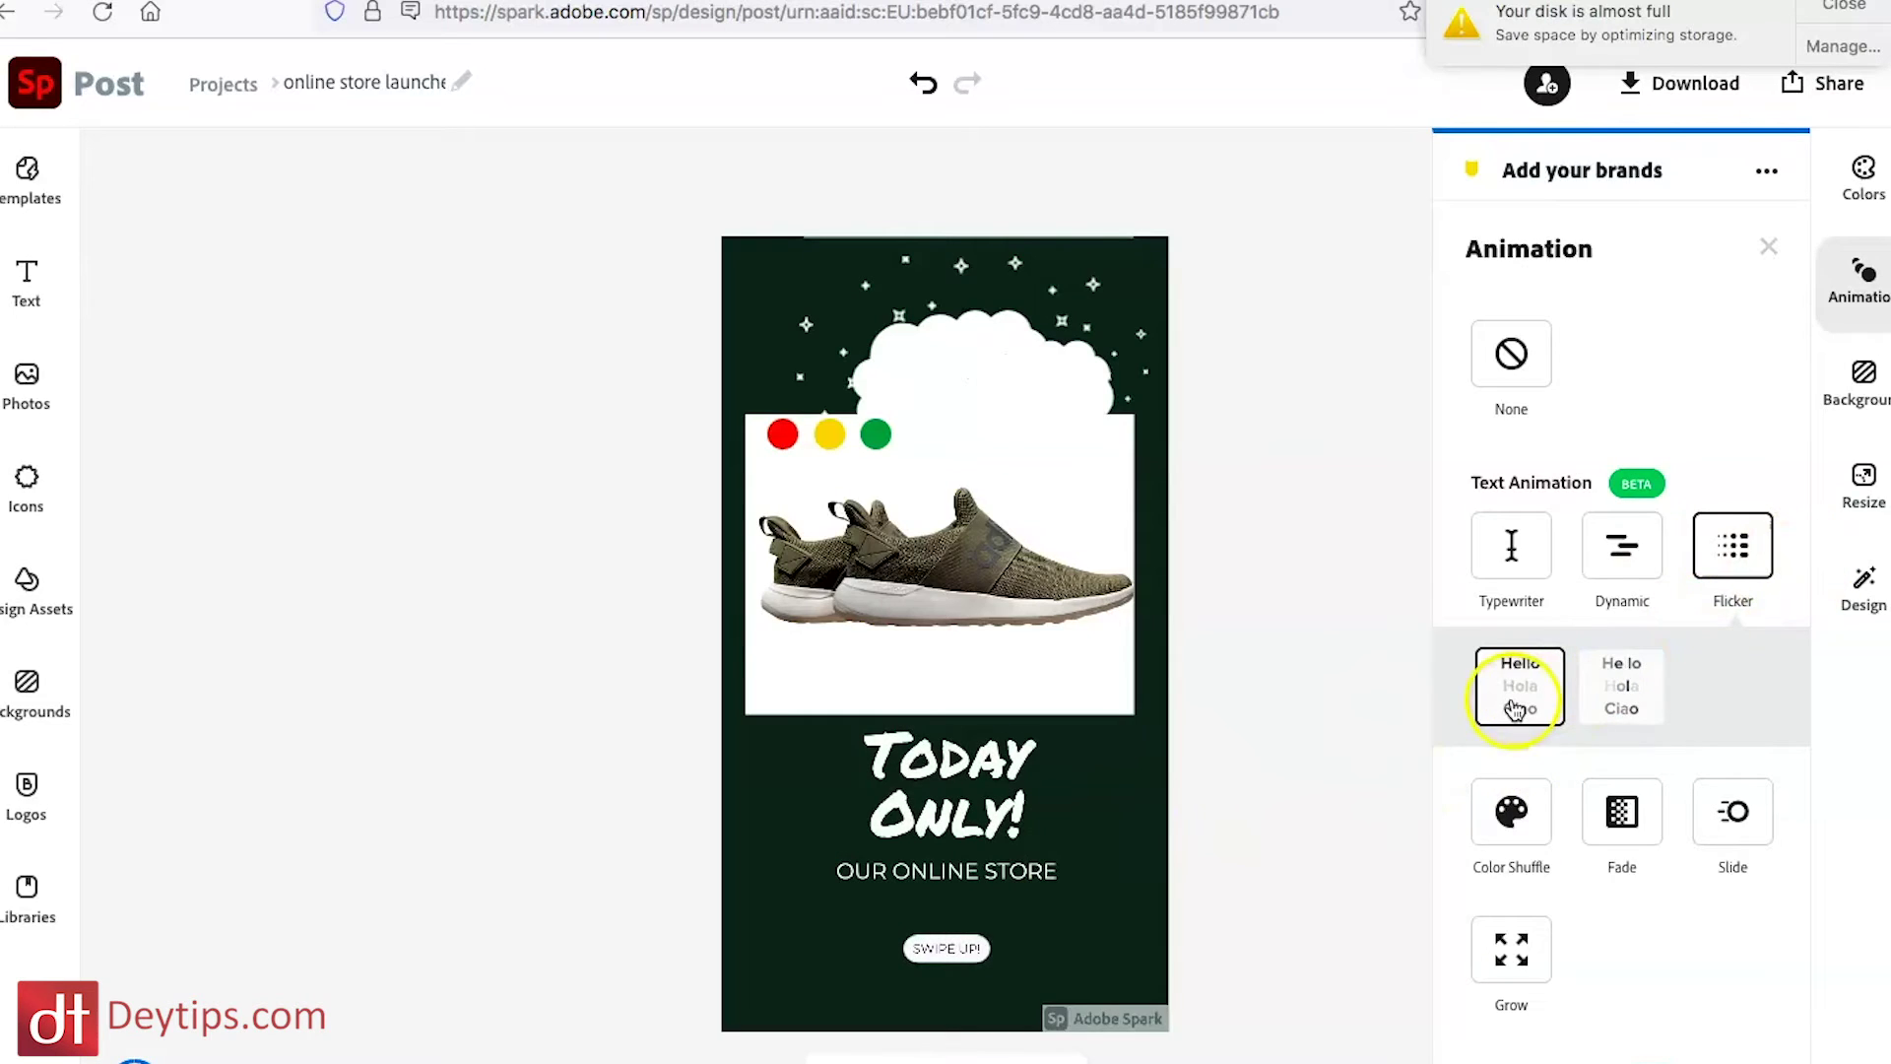
click(1504, 837)
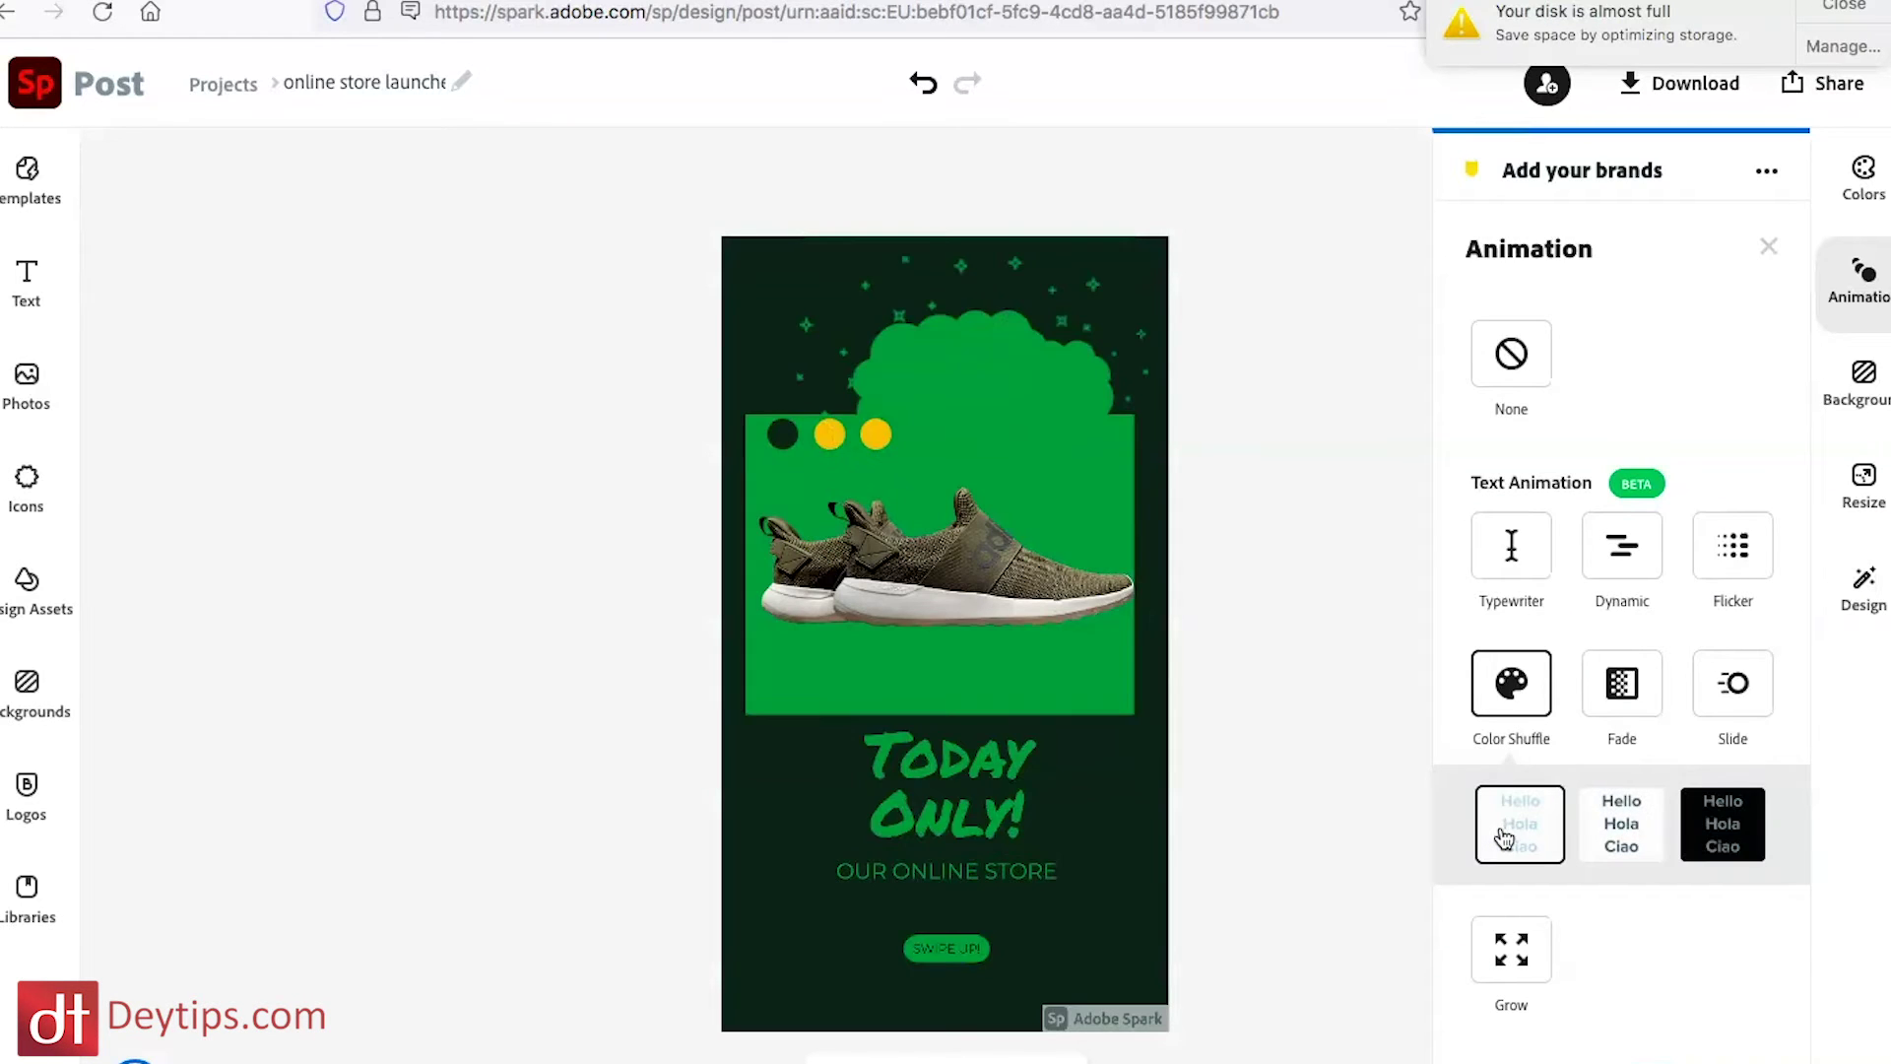
scroll(1504, 837, down, 2)
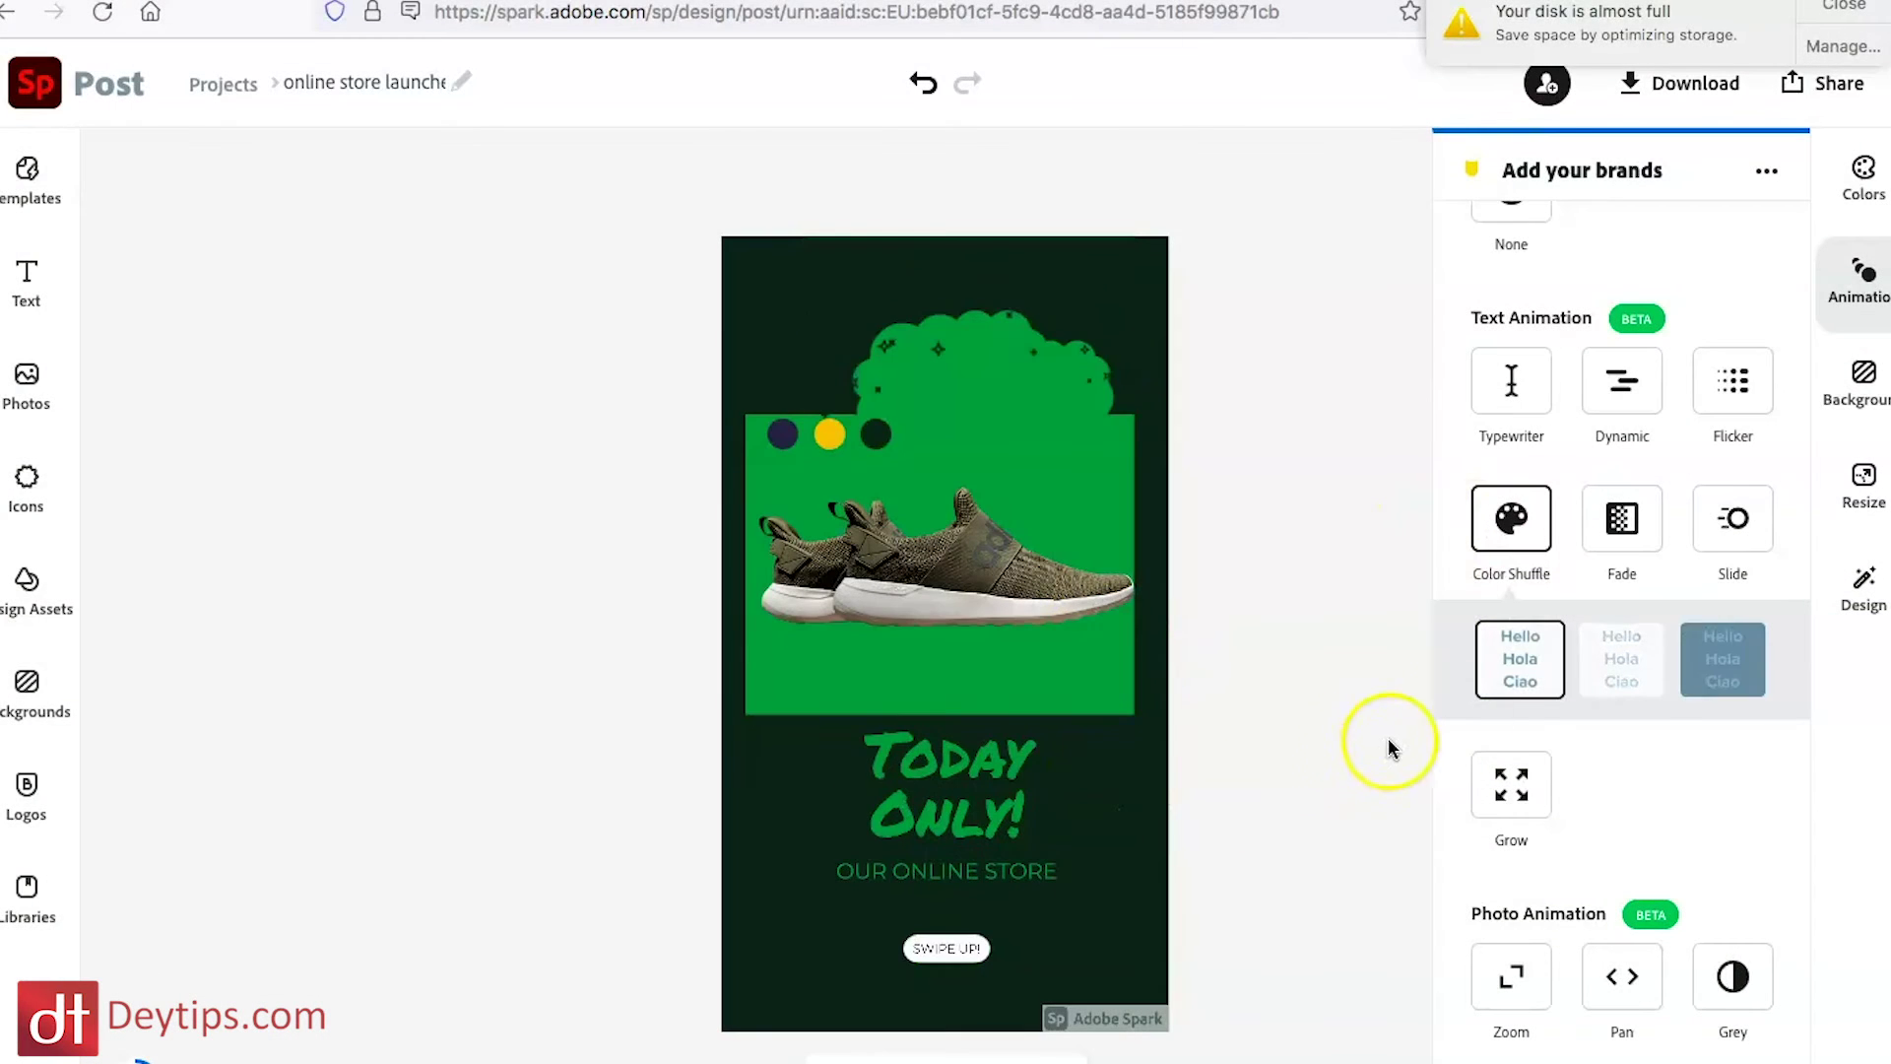
Try the Fade and Slide text animations, then settle on Grow
click(1641, 535)
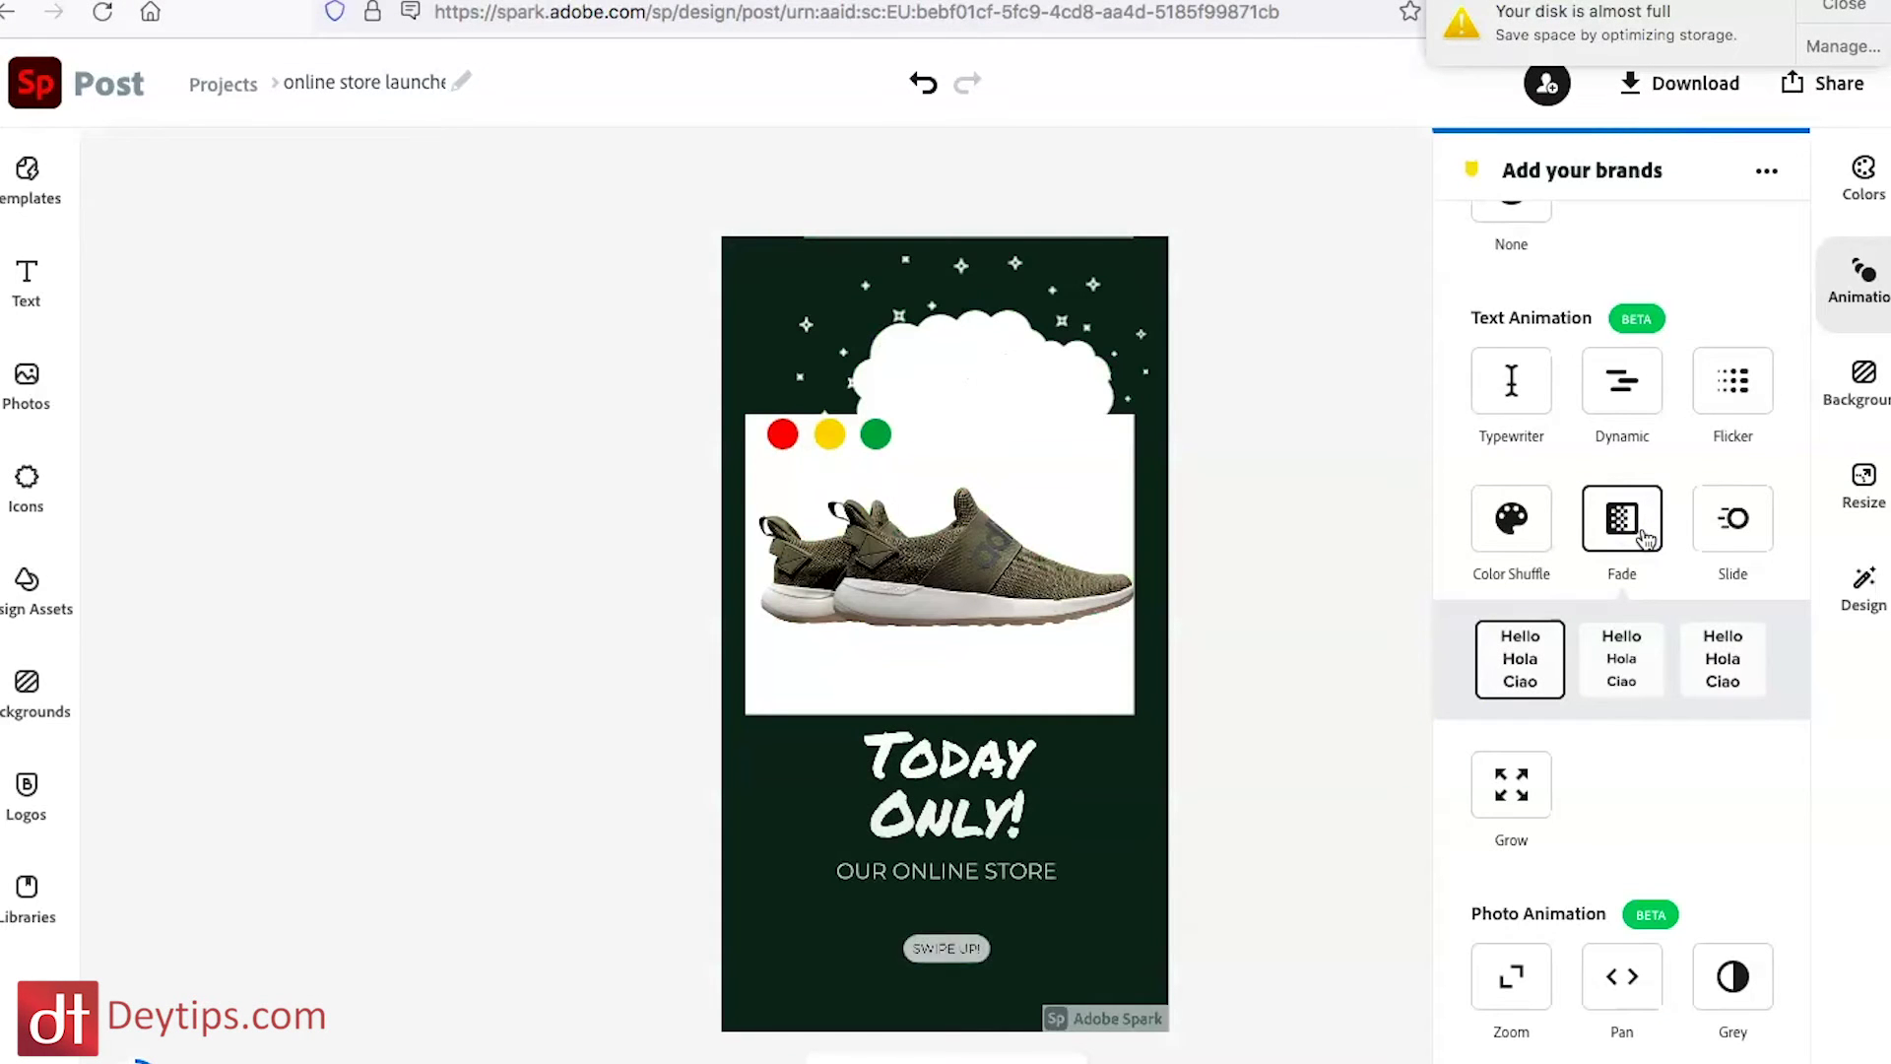
click(1749, 529)
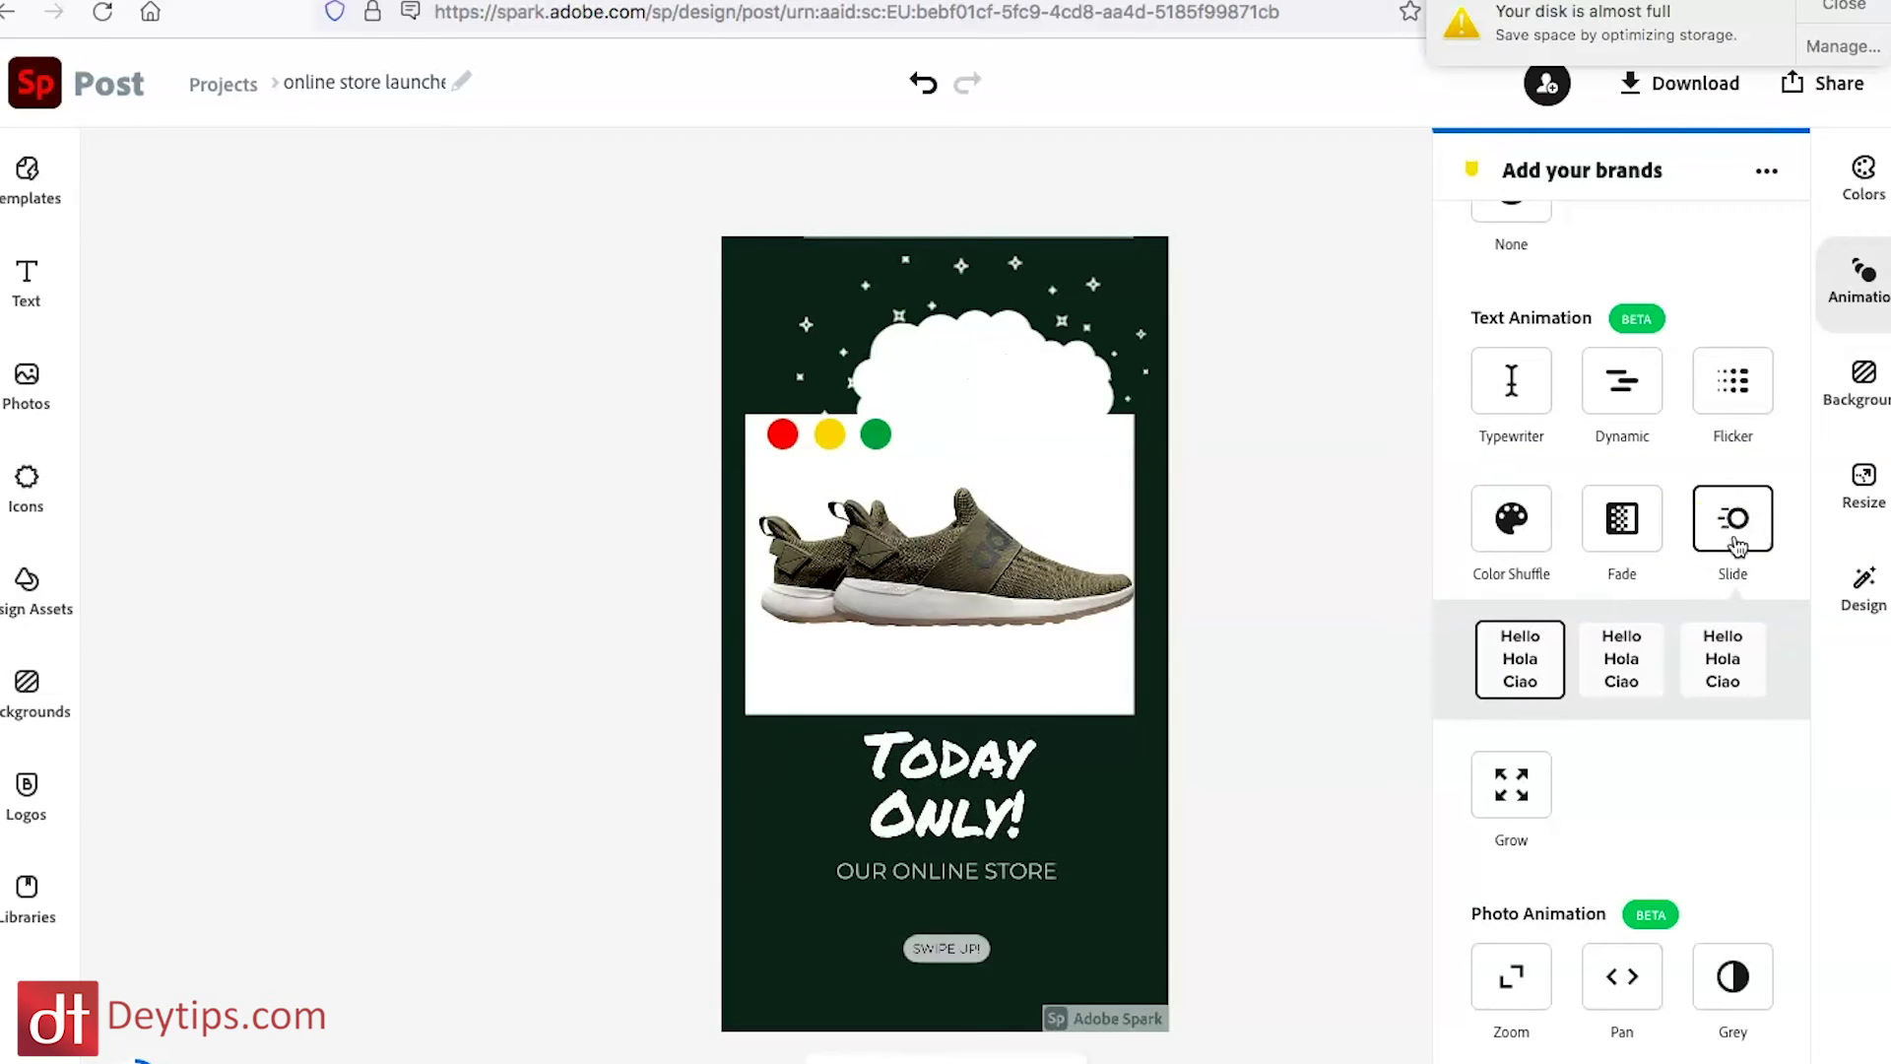
click(1515, 796)
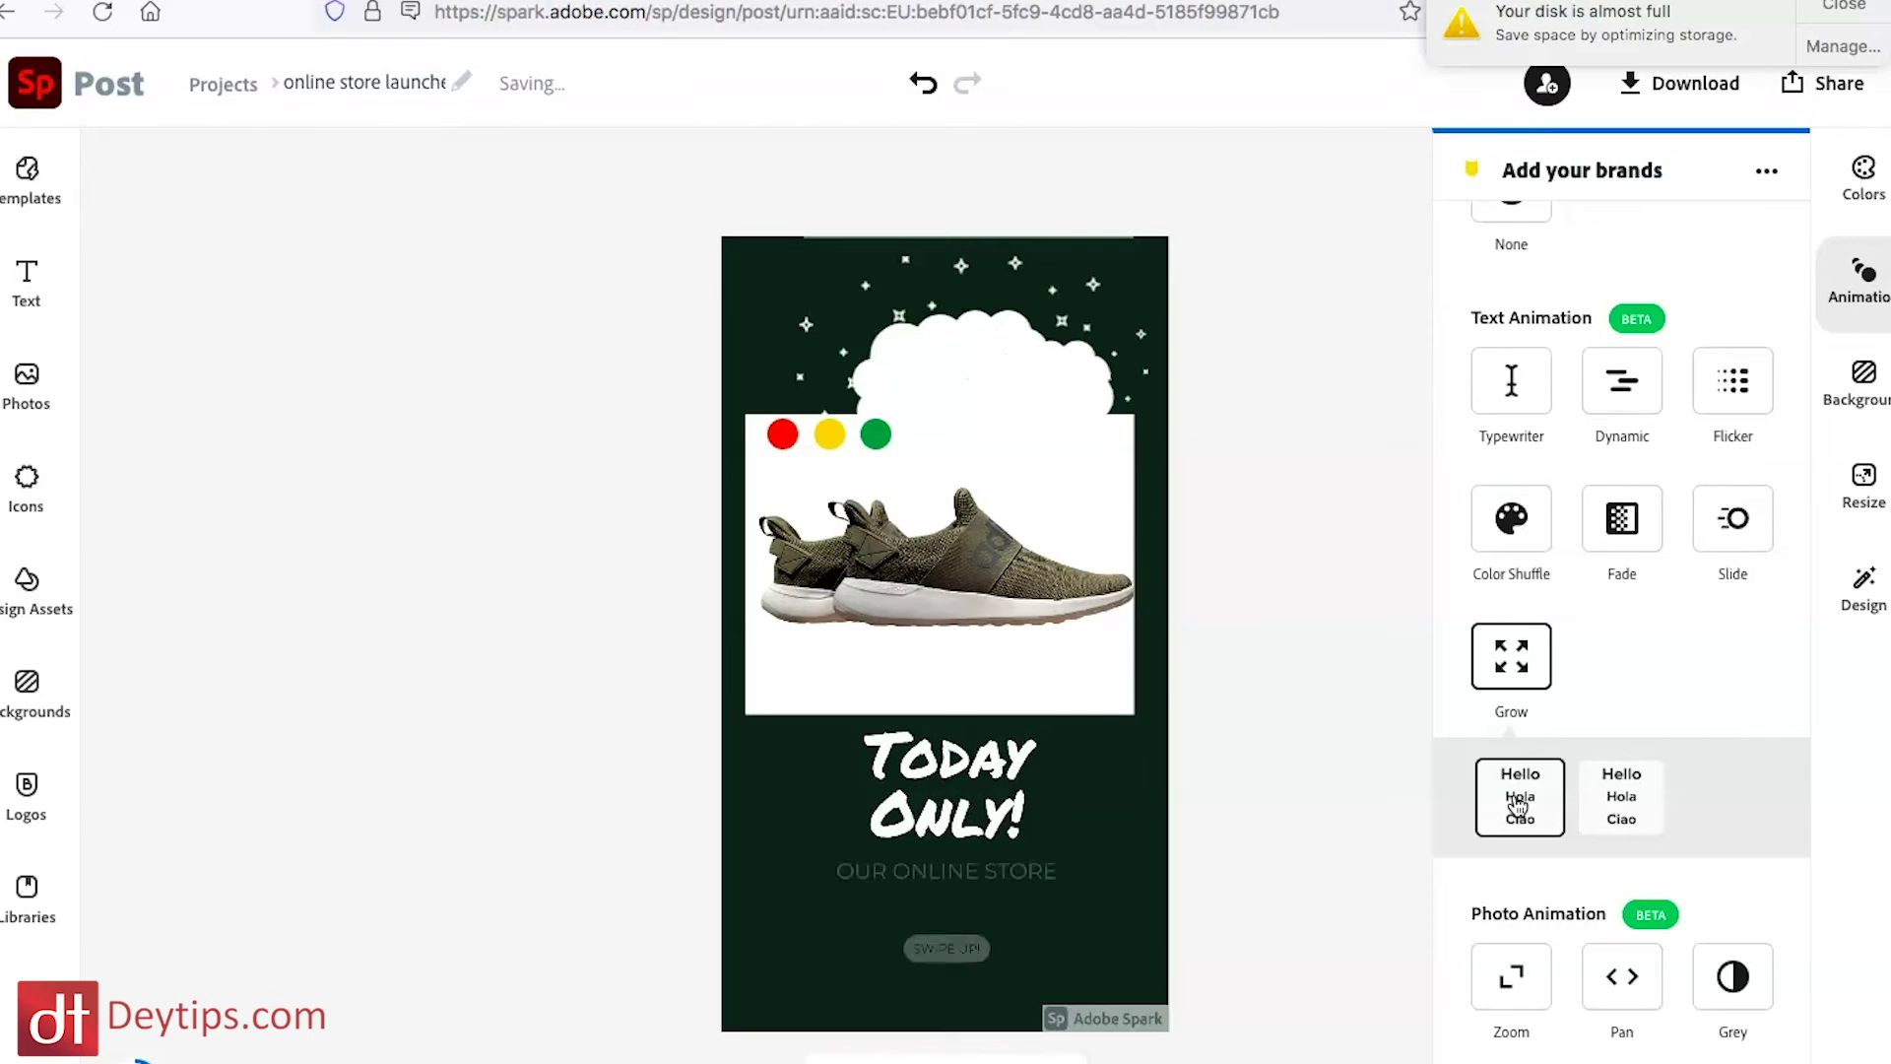
scroll(1517, 806, down, 3)
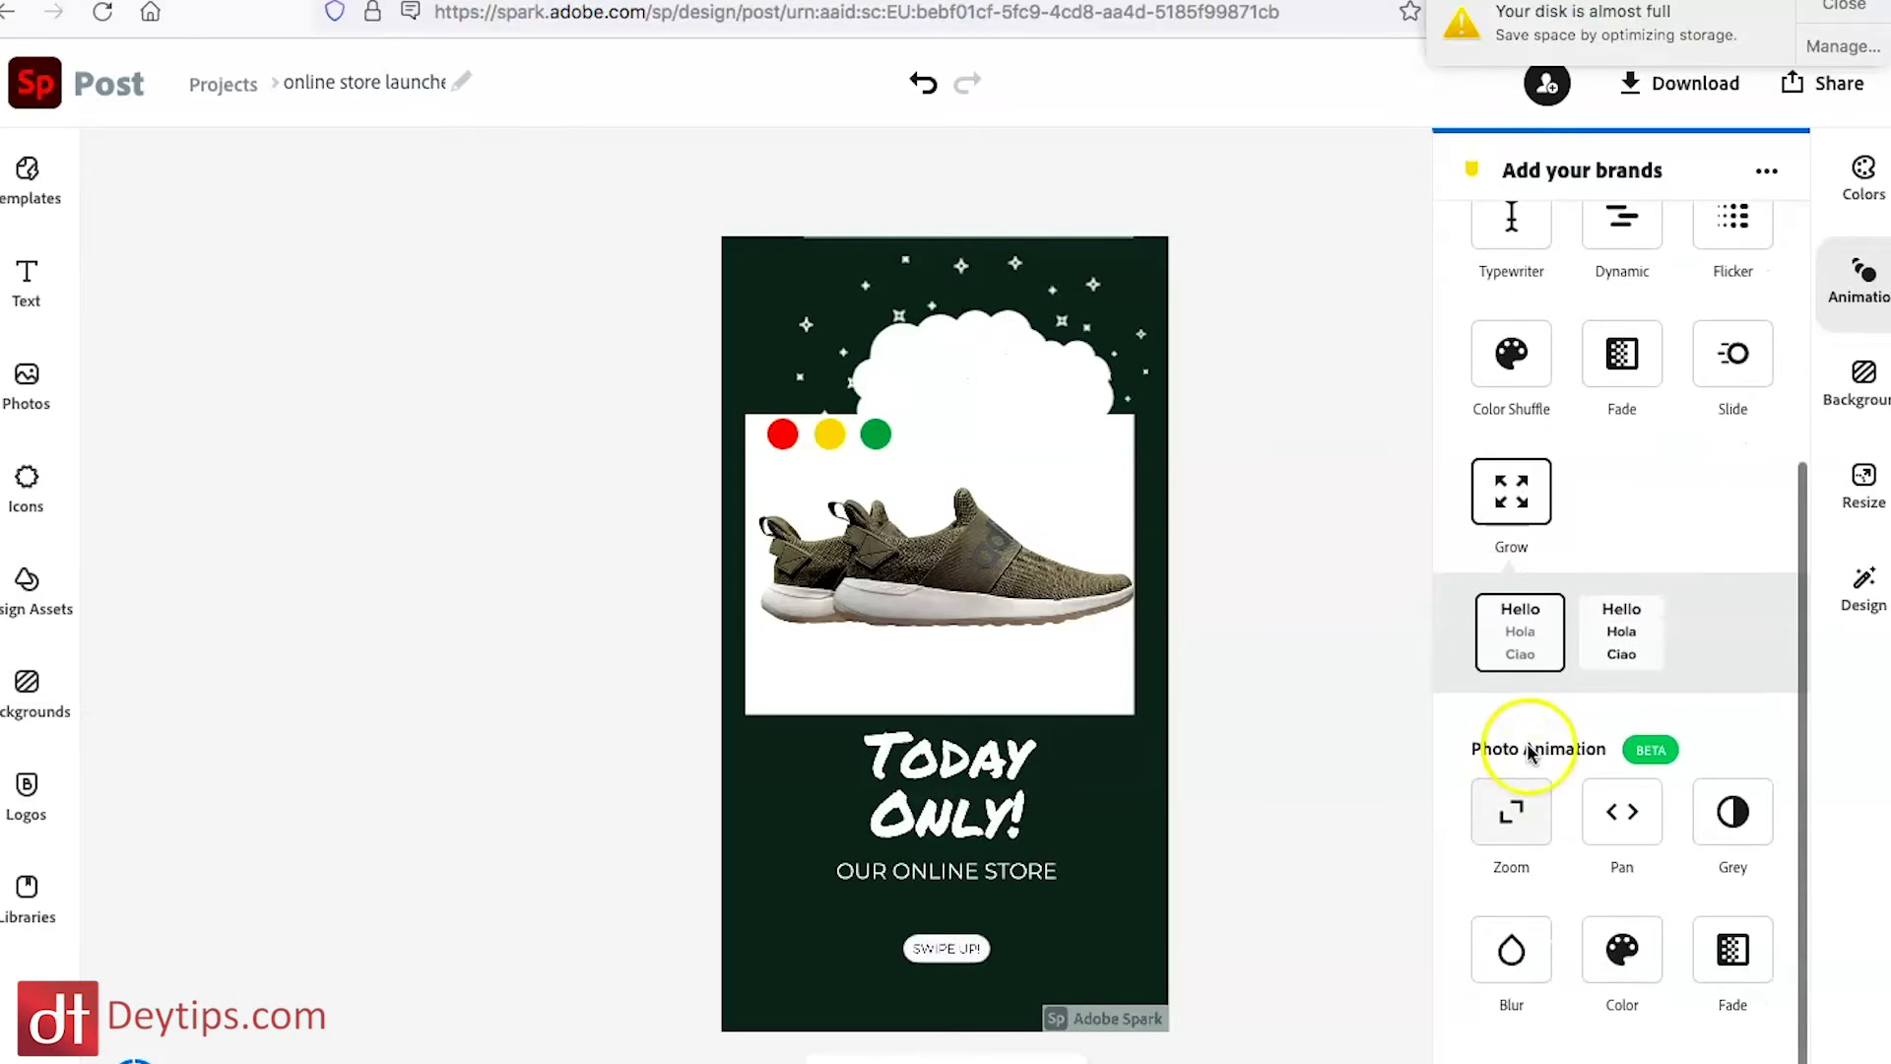
Preview the Zoom, Pan, Grey, Blur and Color photo animations on the shoe
click(1532, 816)
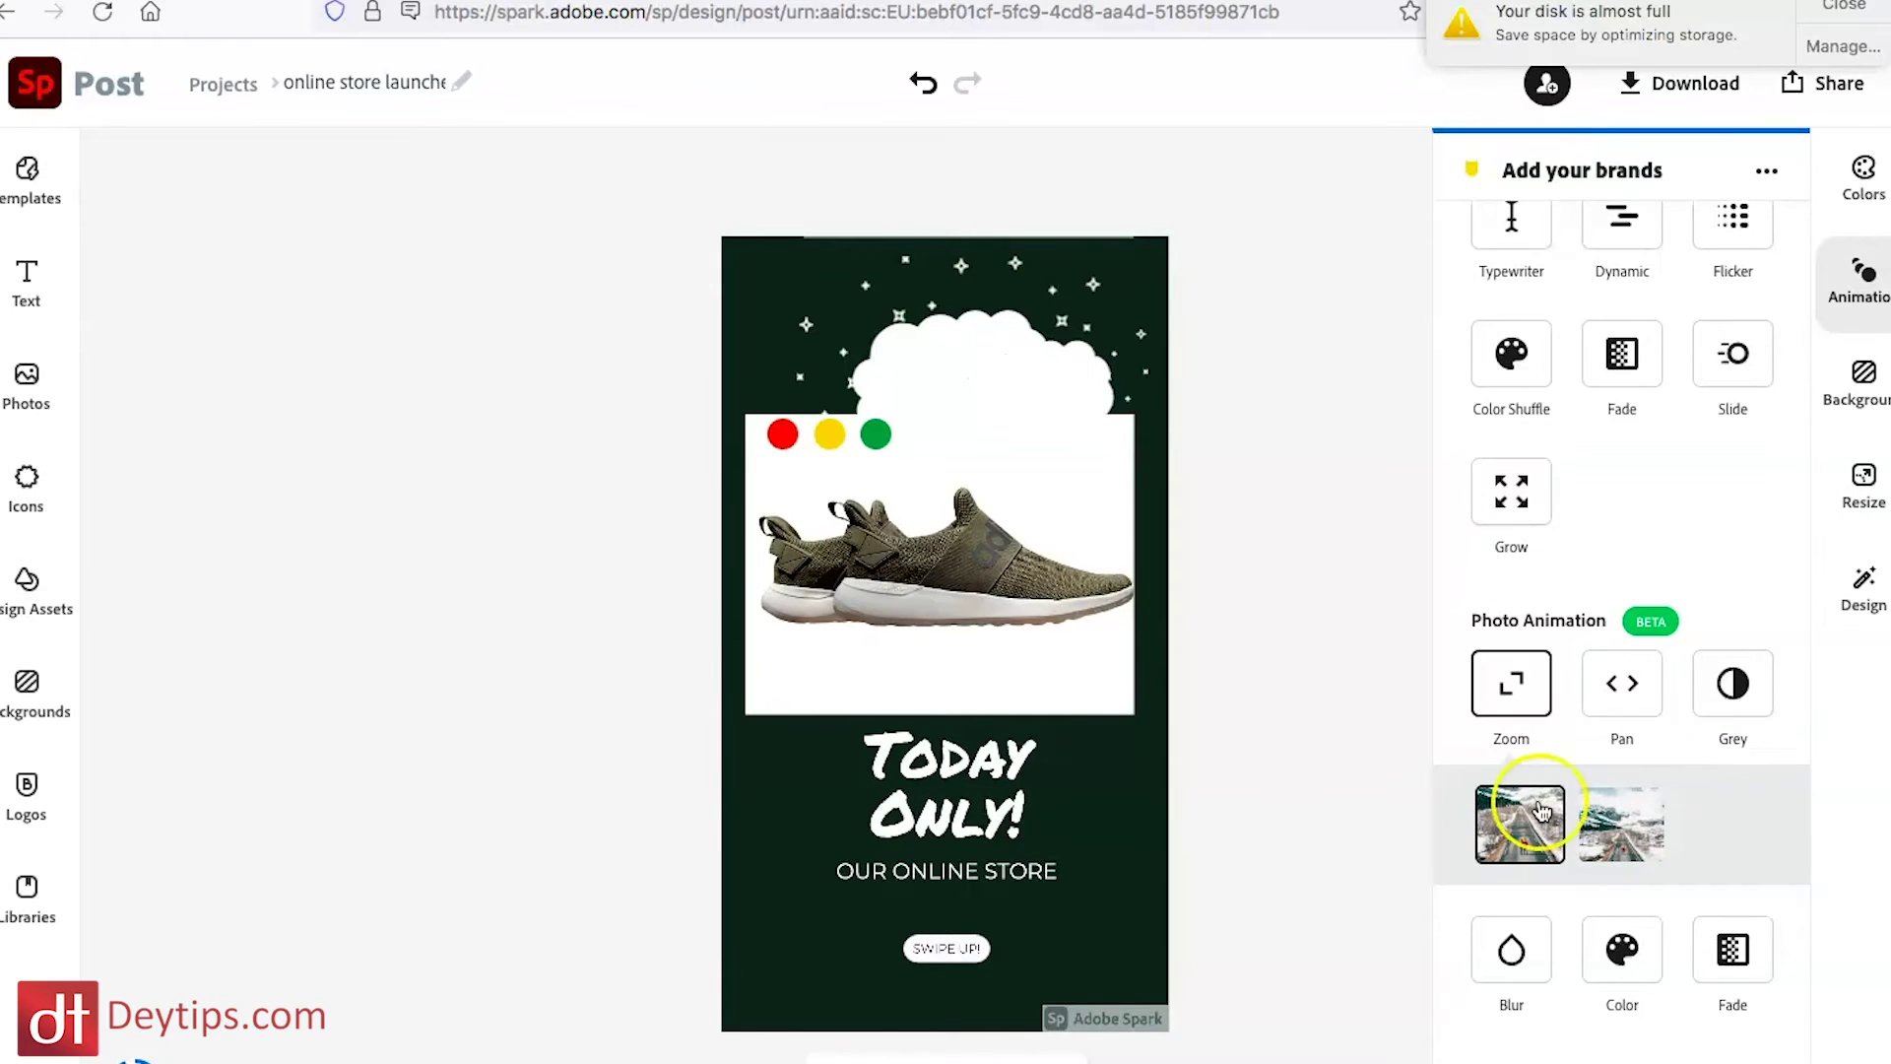
click(1626, 687)
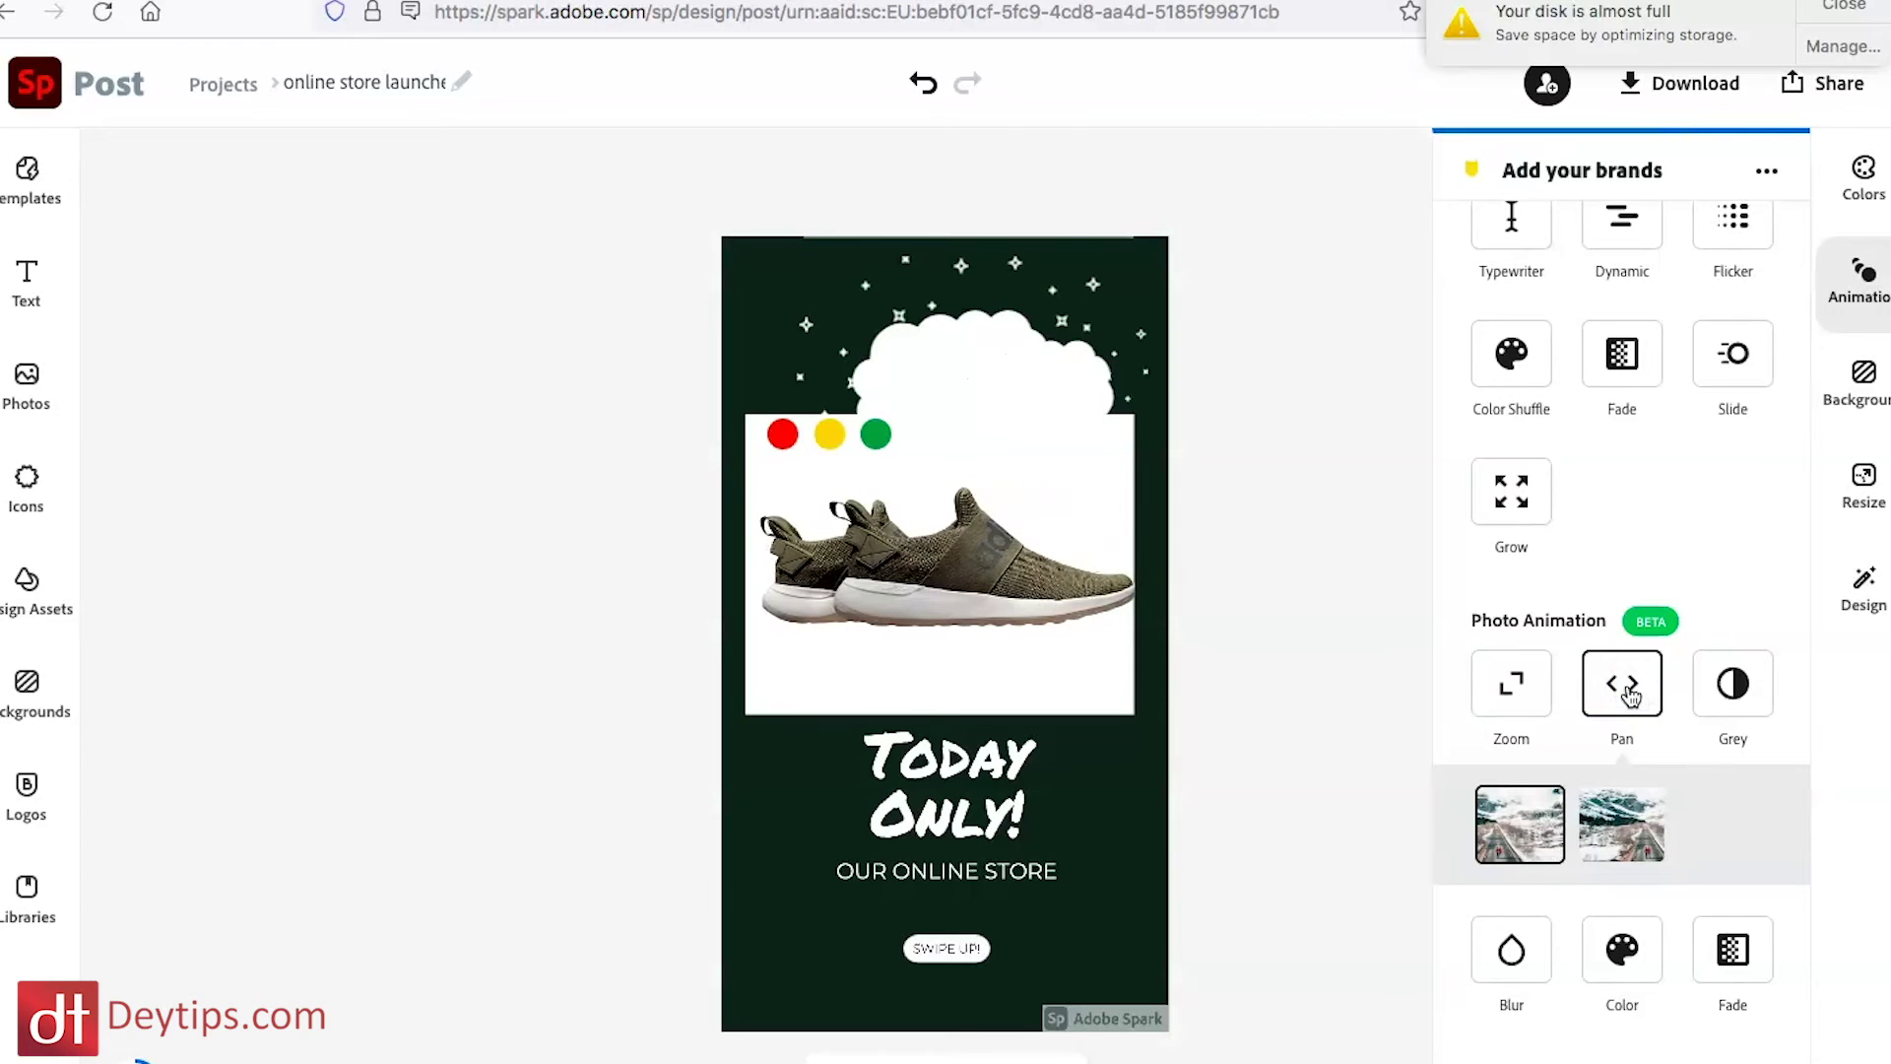
click(1749, 686)
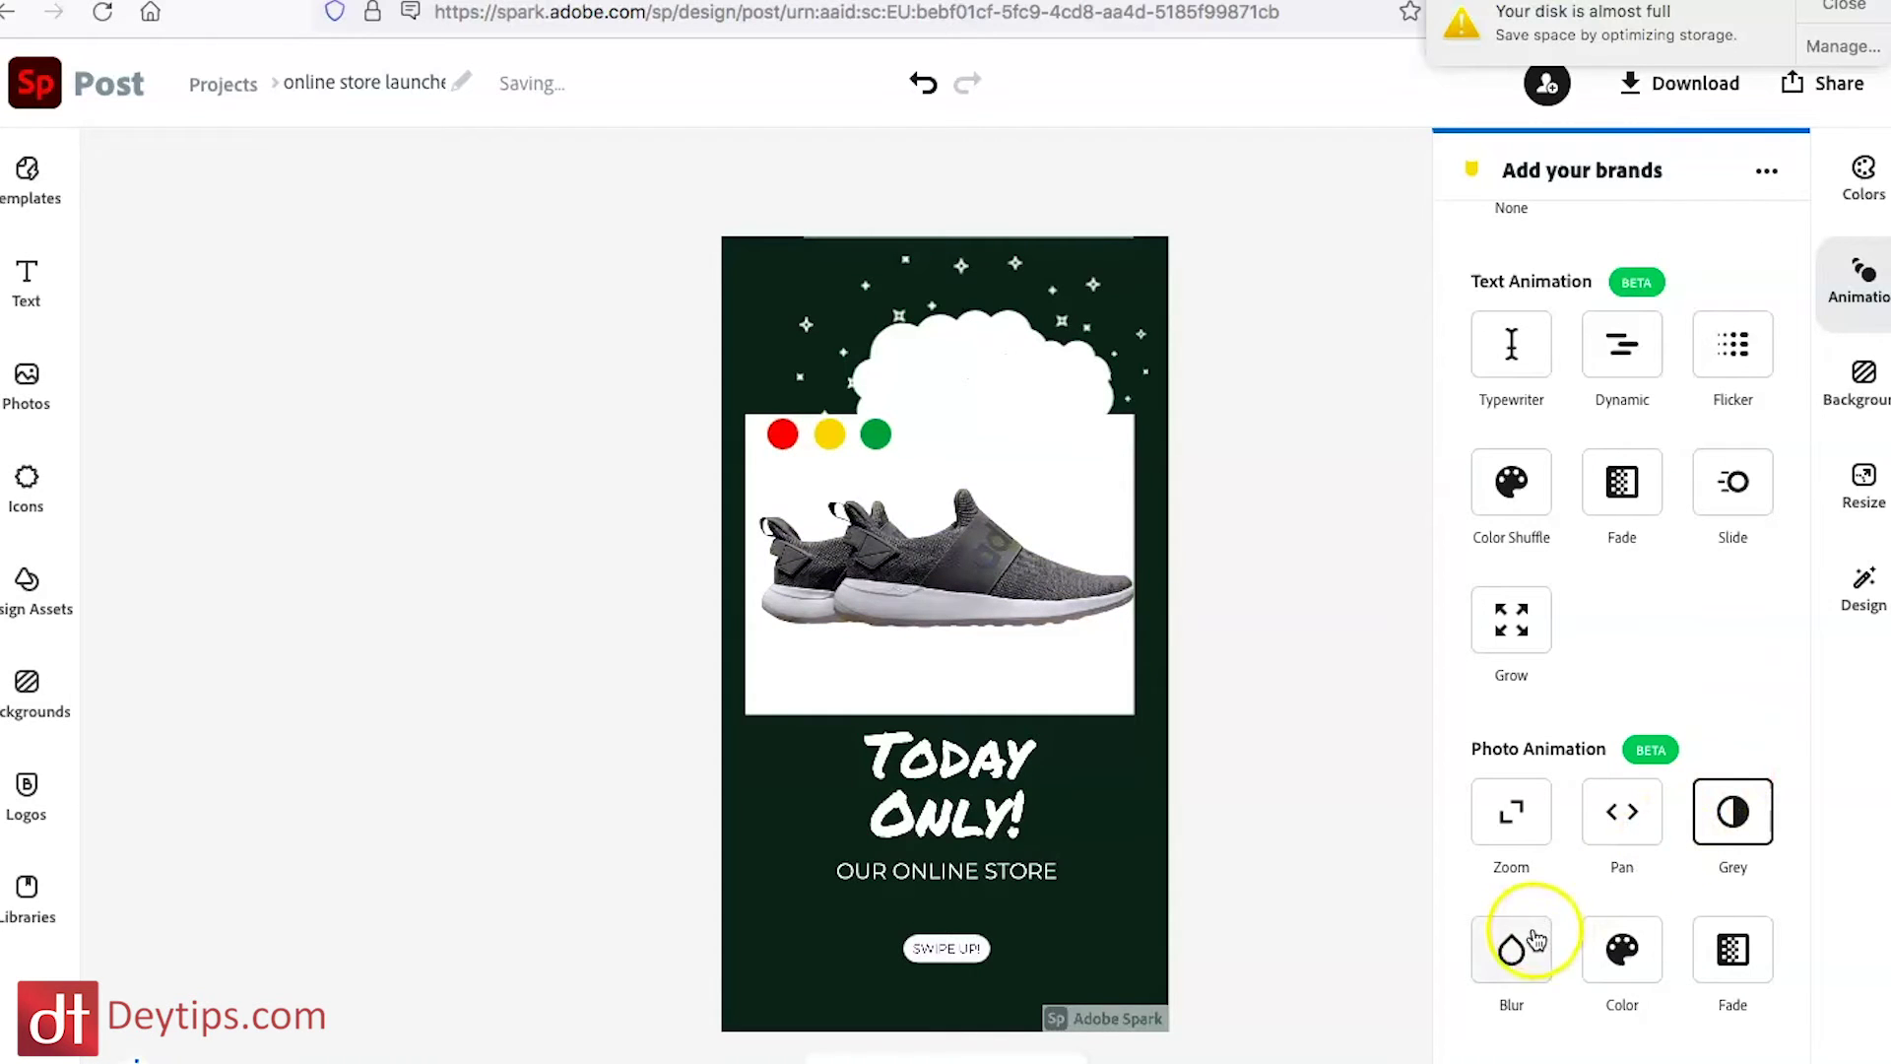
click(1513, 955)
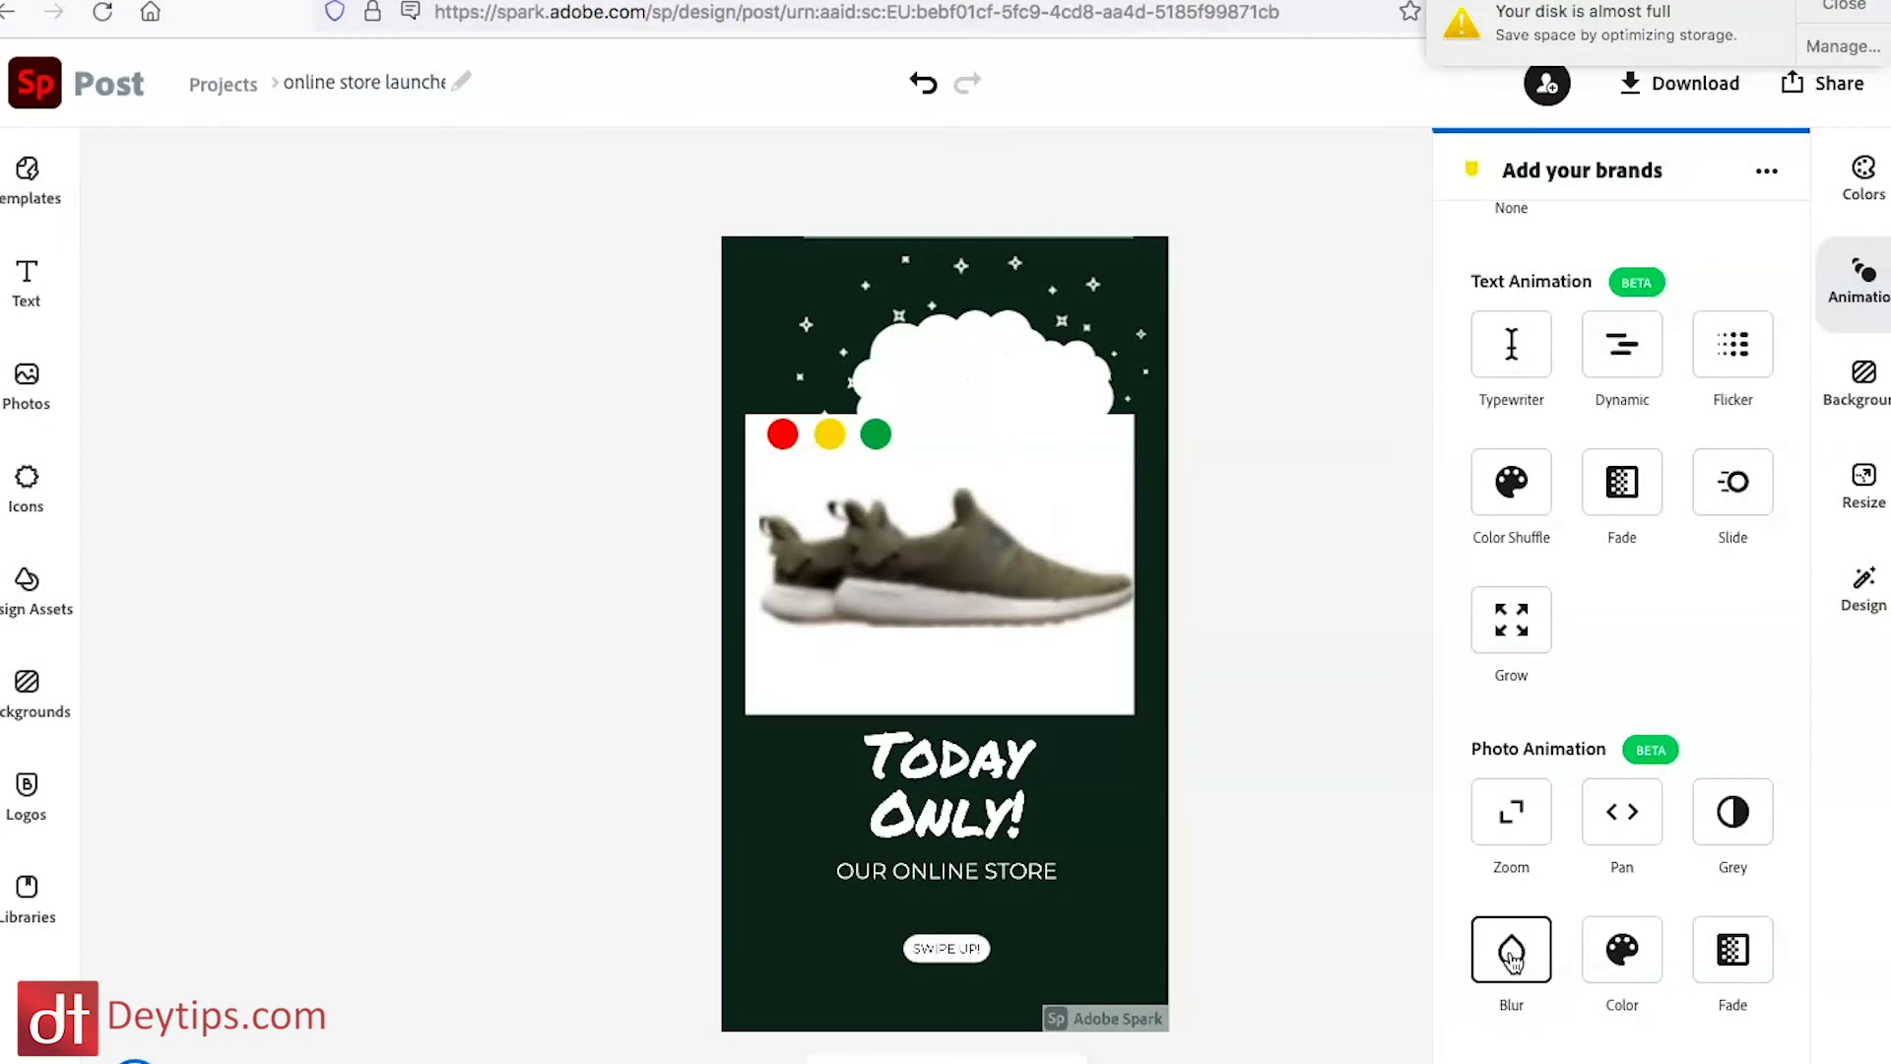
click(1618, 949)
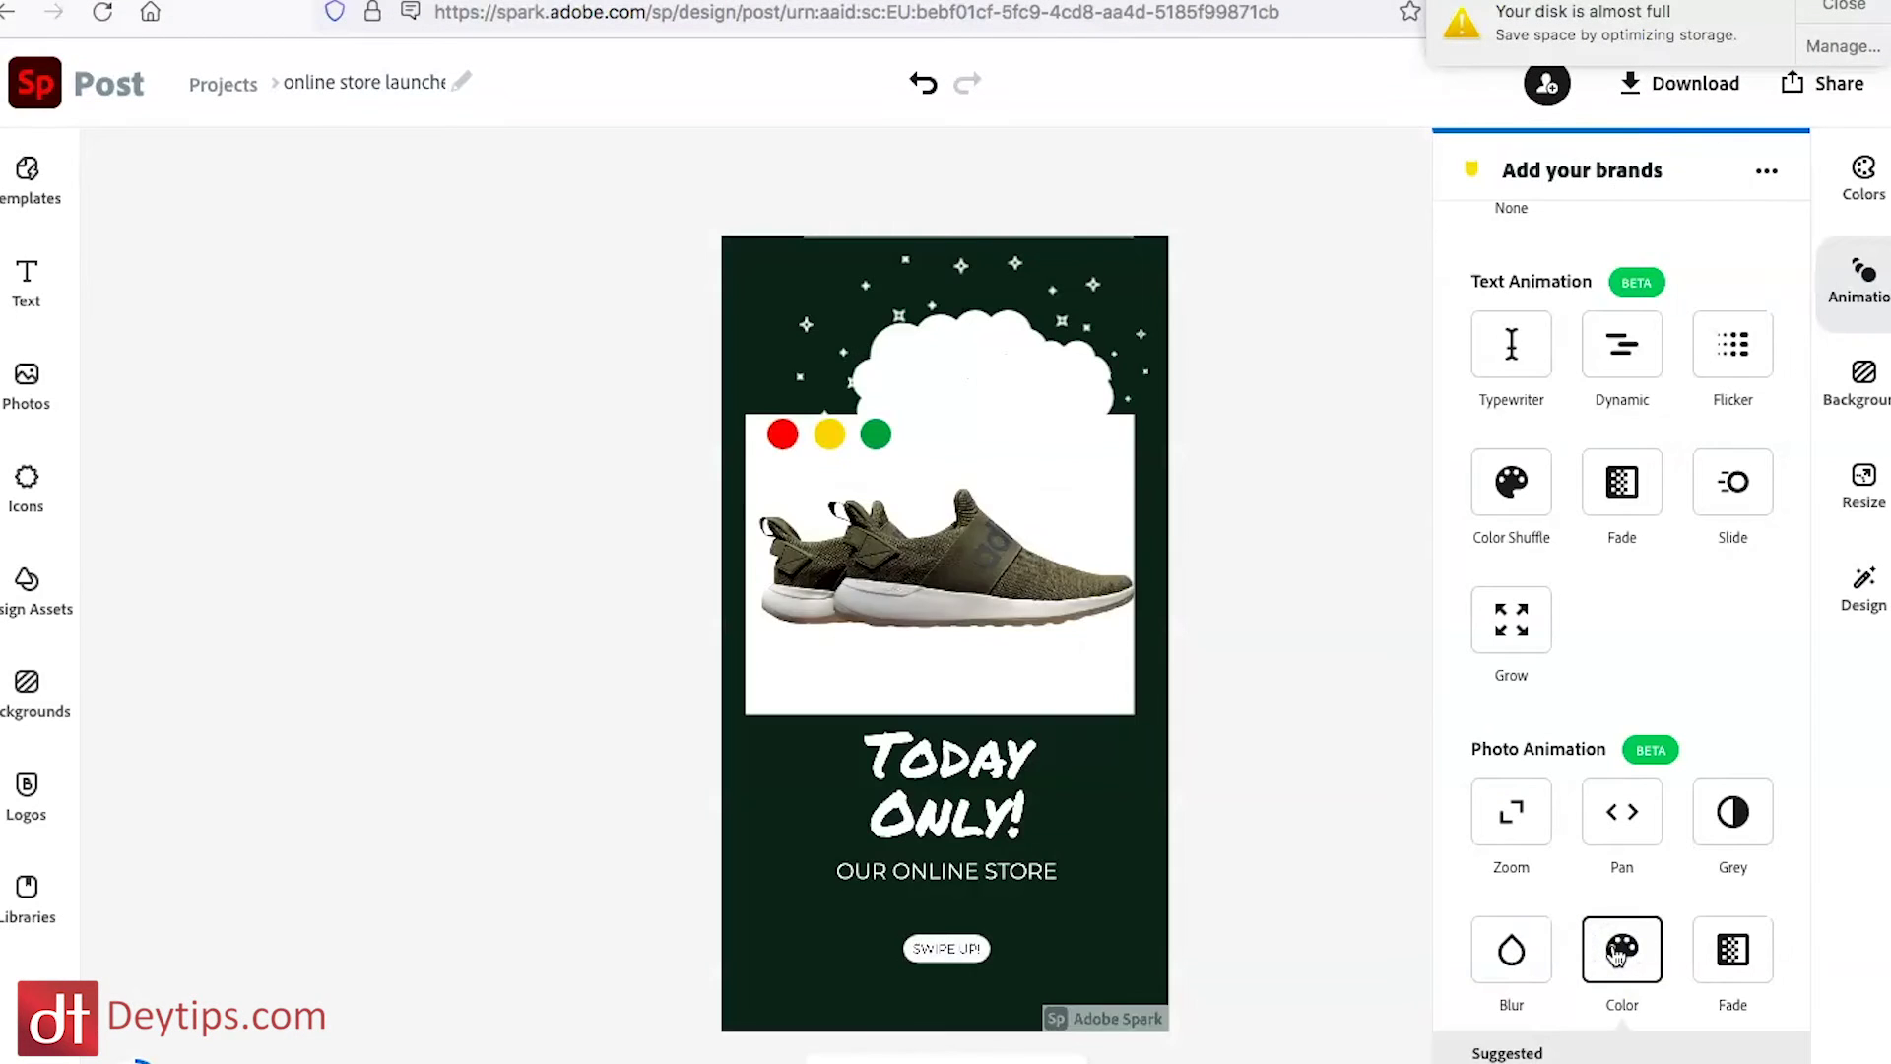
Give the shoe the Fade photo animation and the text Color Shuffle
click(1735, 954)
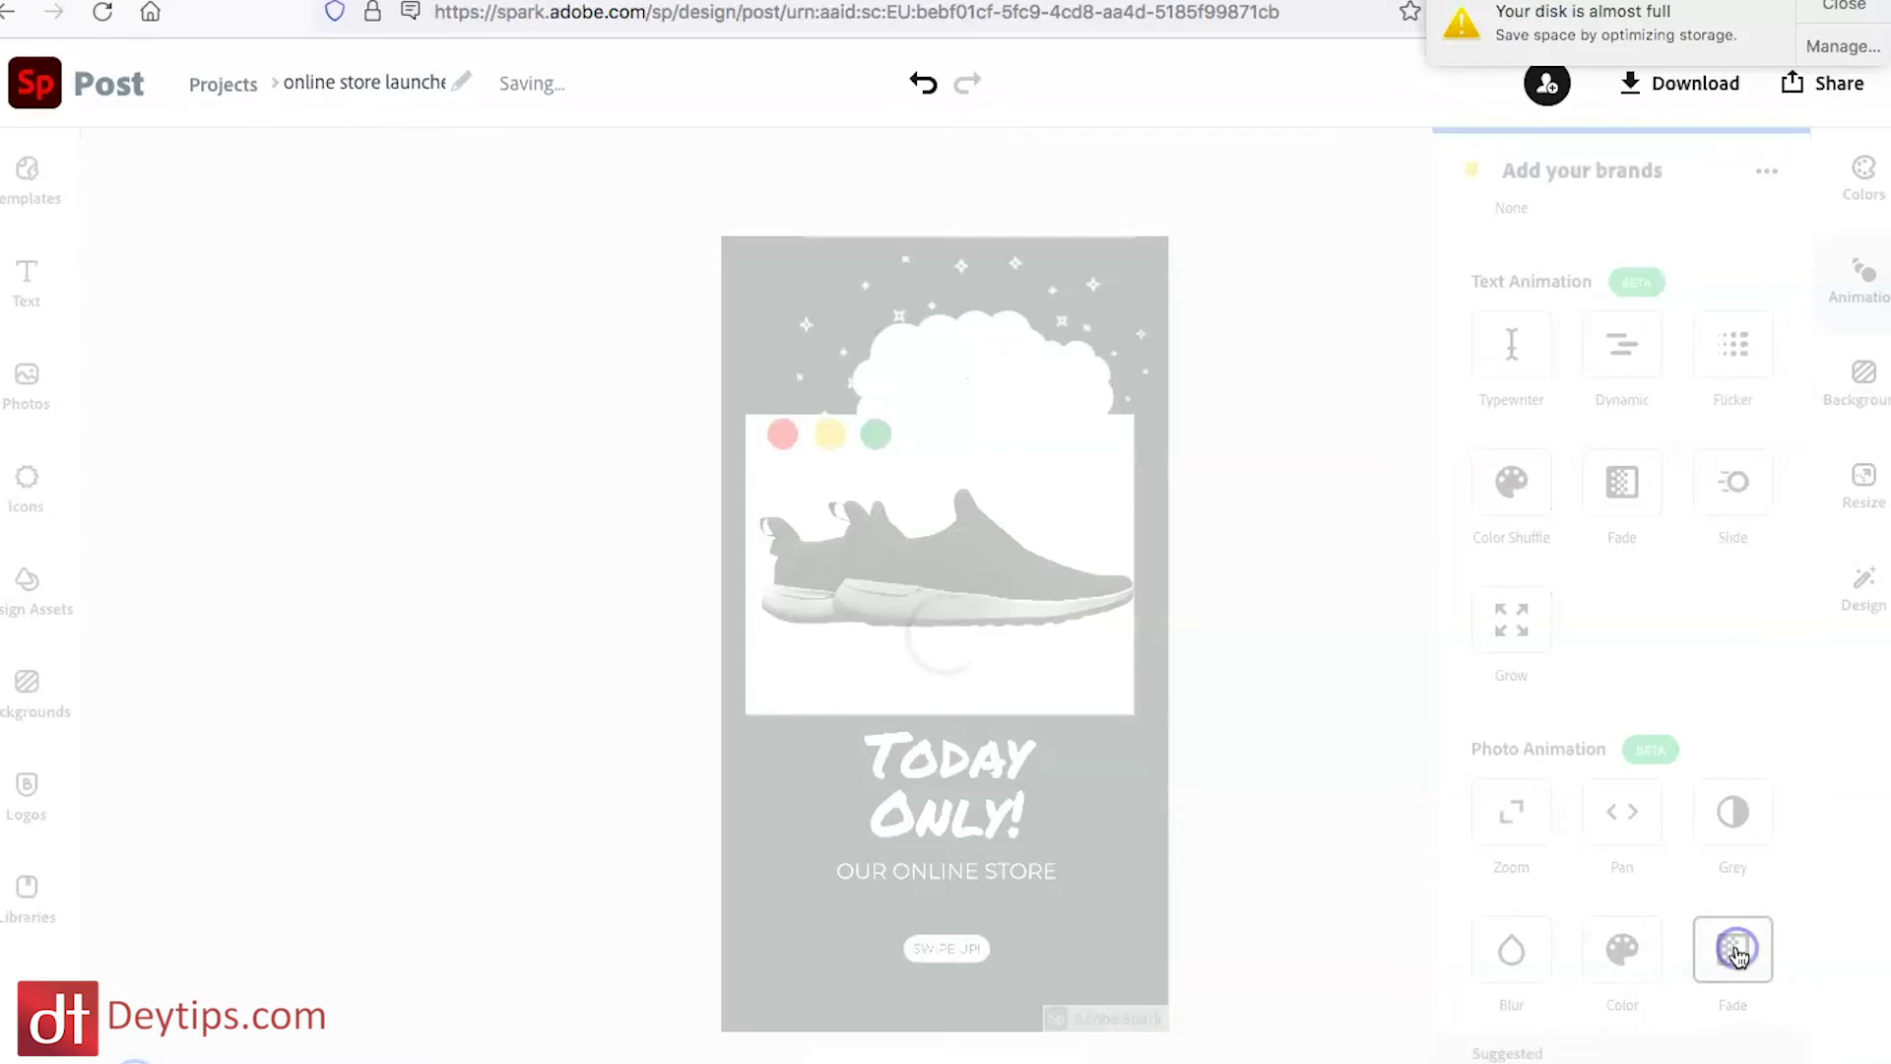
scroll(1736, 953, down, 1)
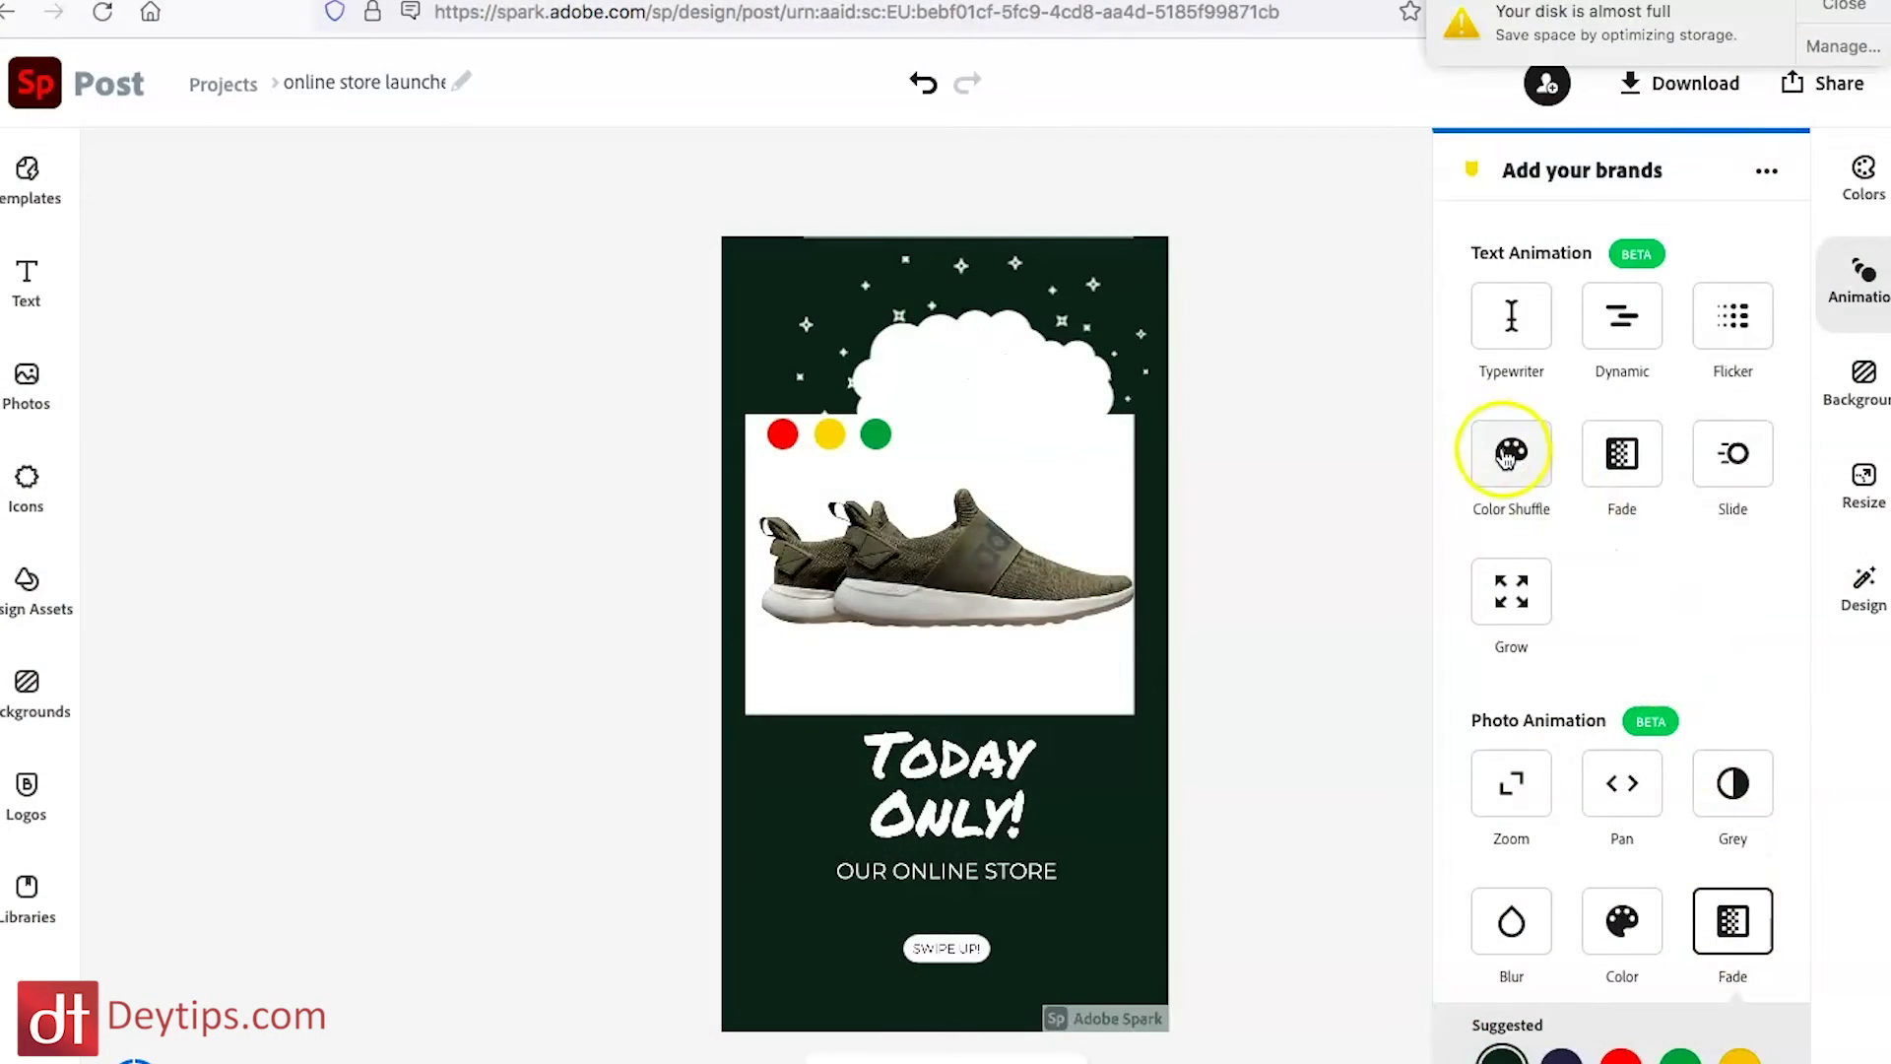
click(1495, 446)
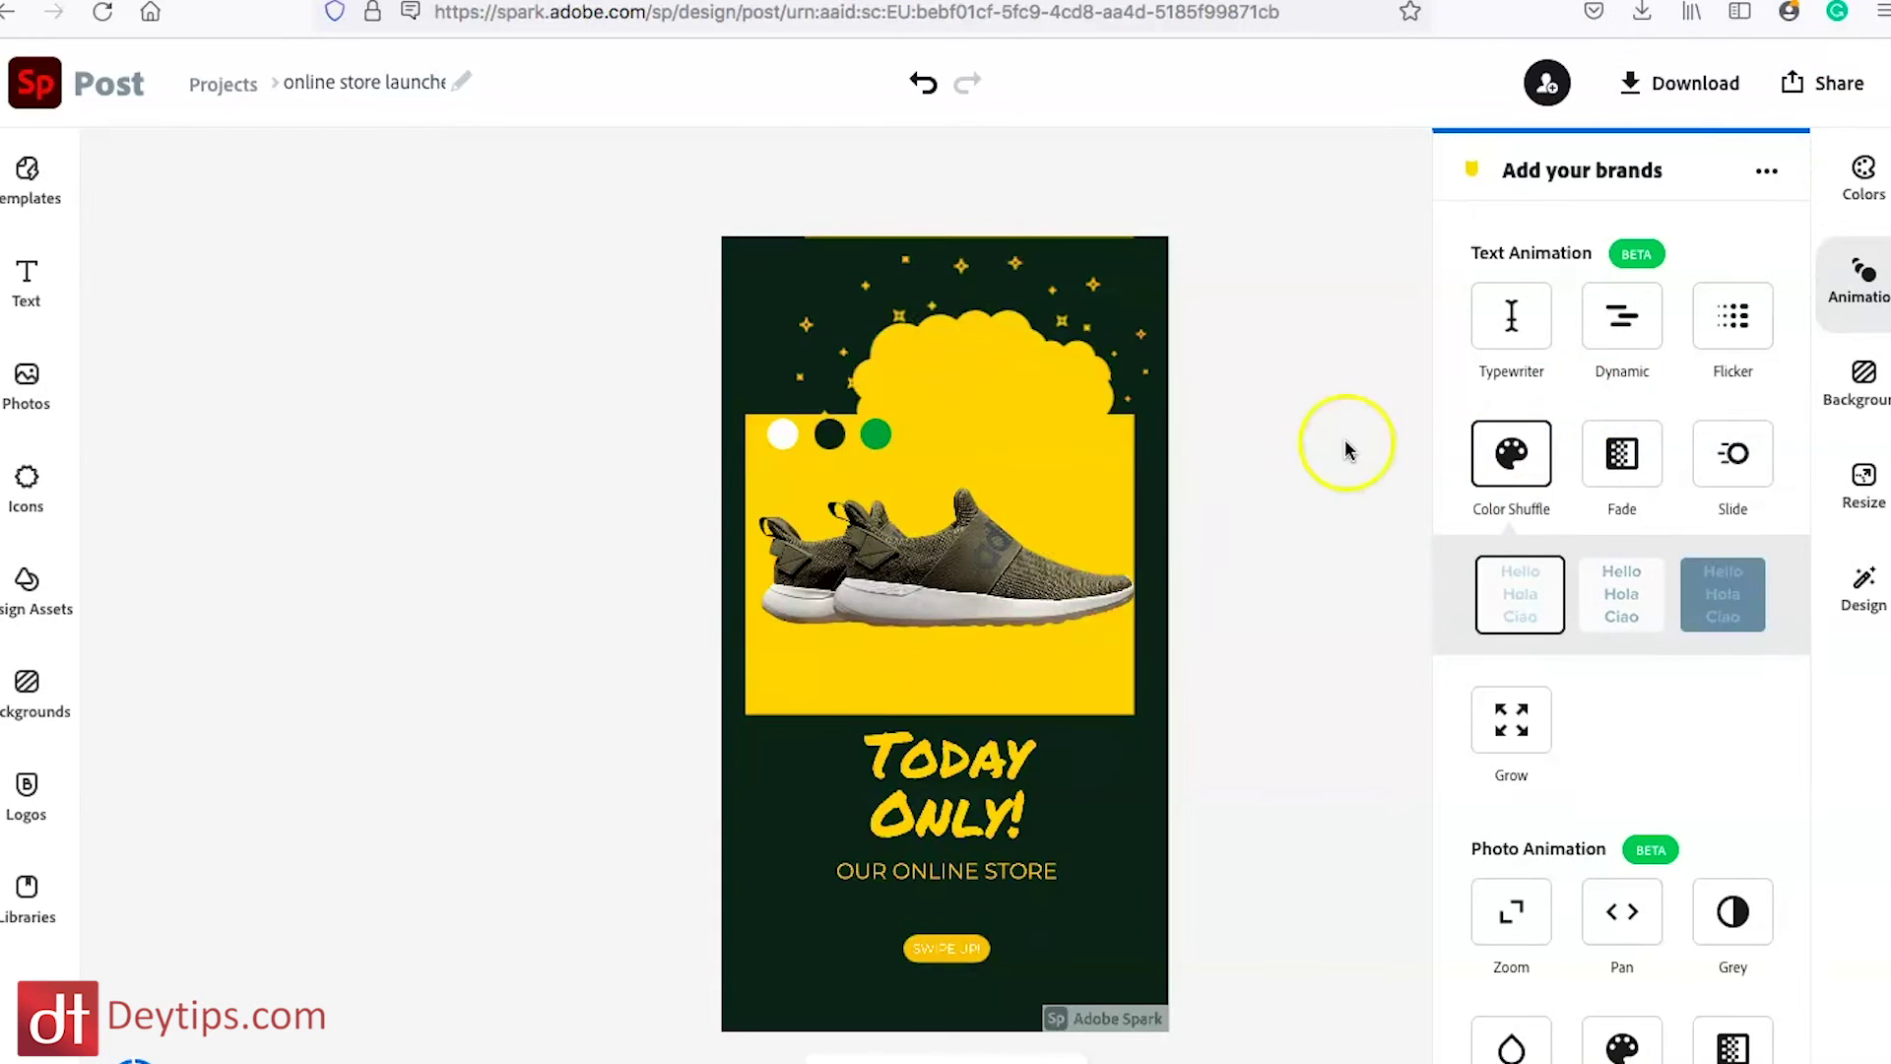
Download the animated story as an MP4 video at 720p
click(1669, 85)
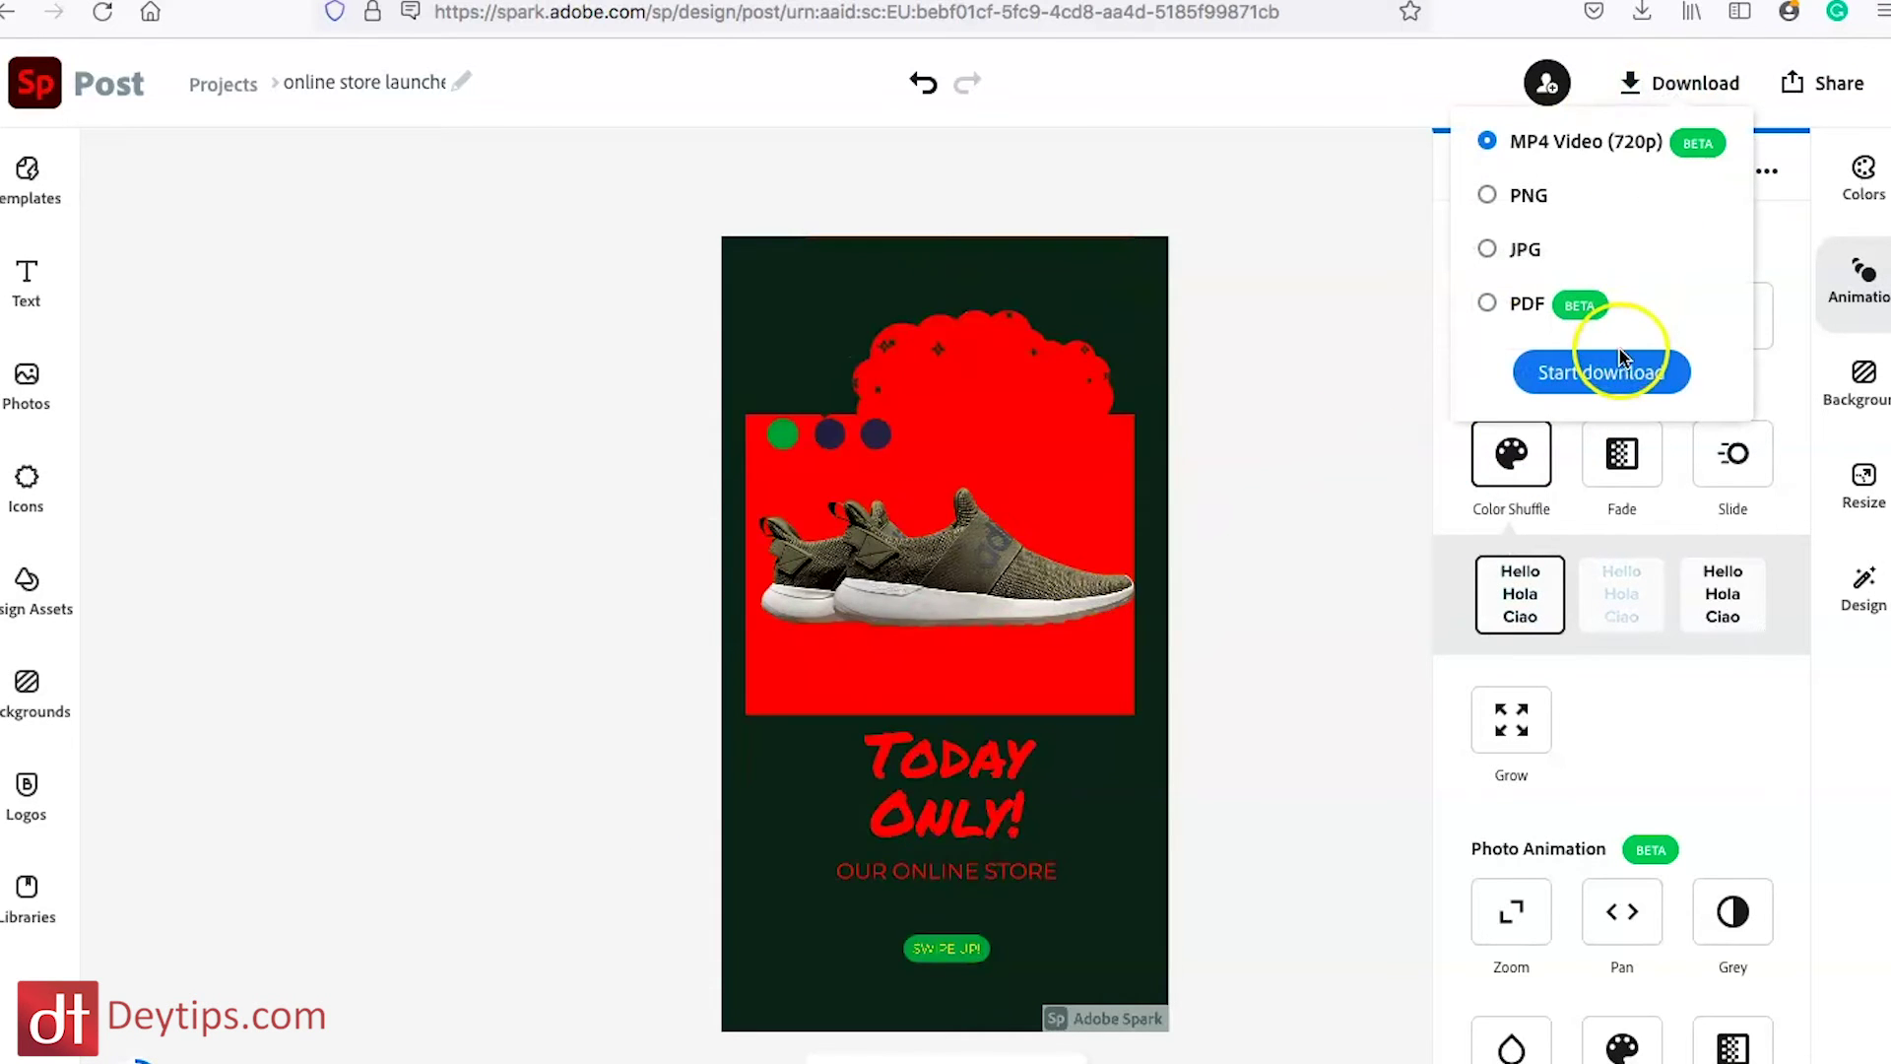
click(1622, 375)
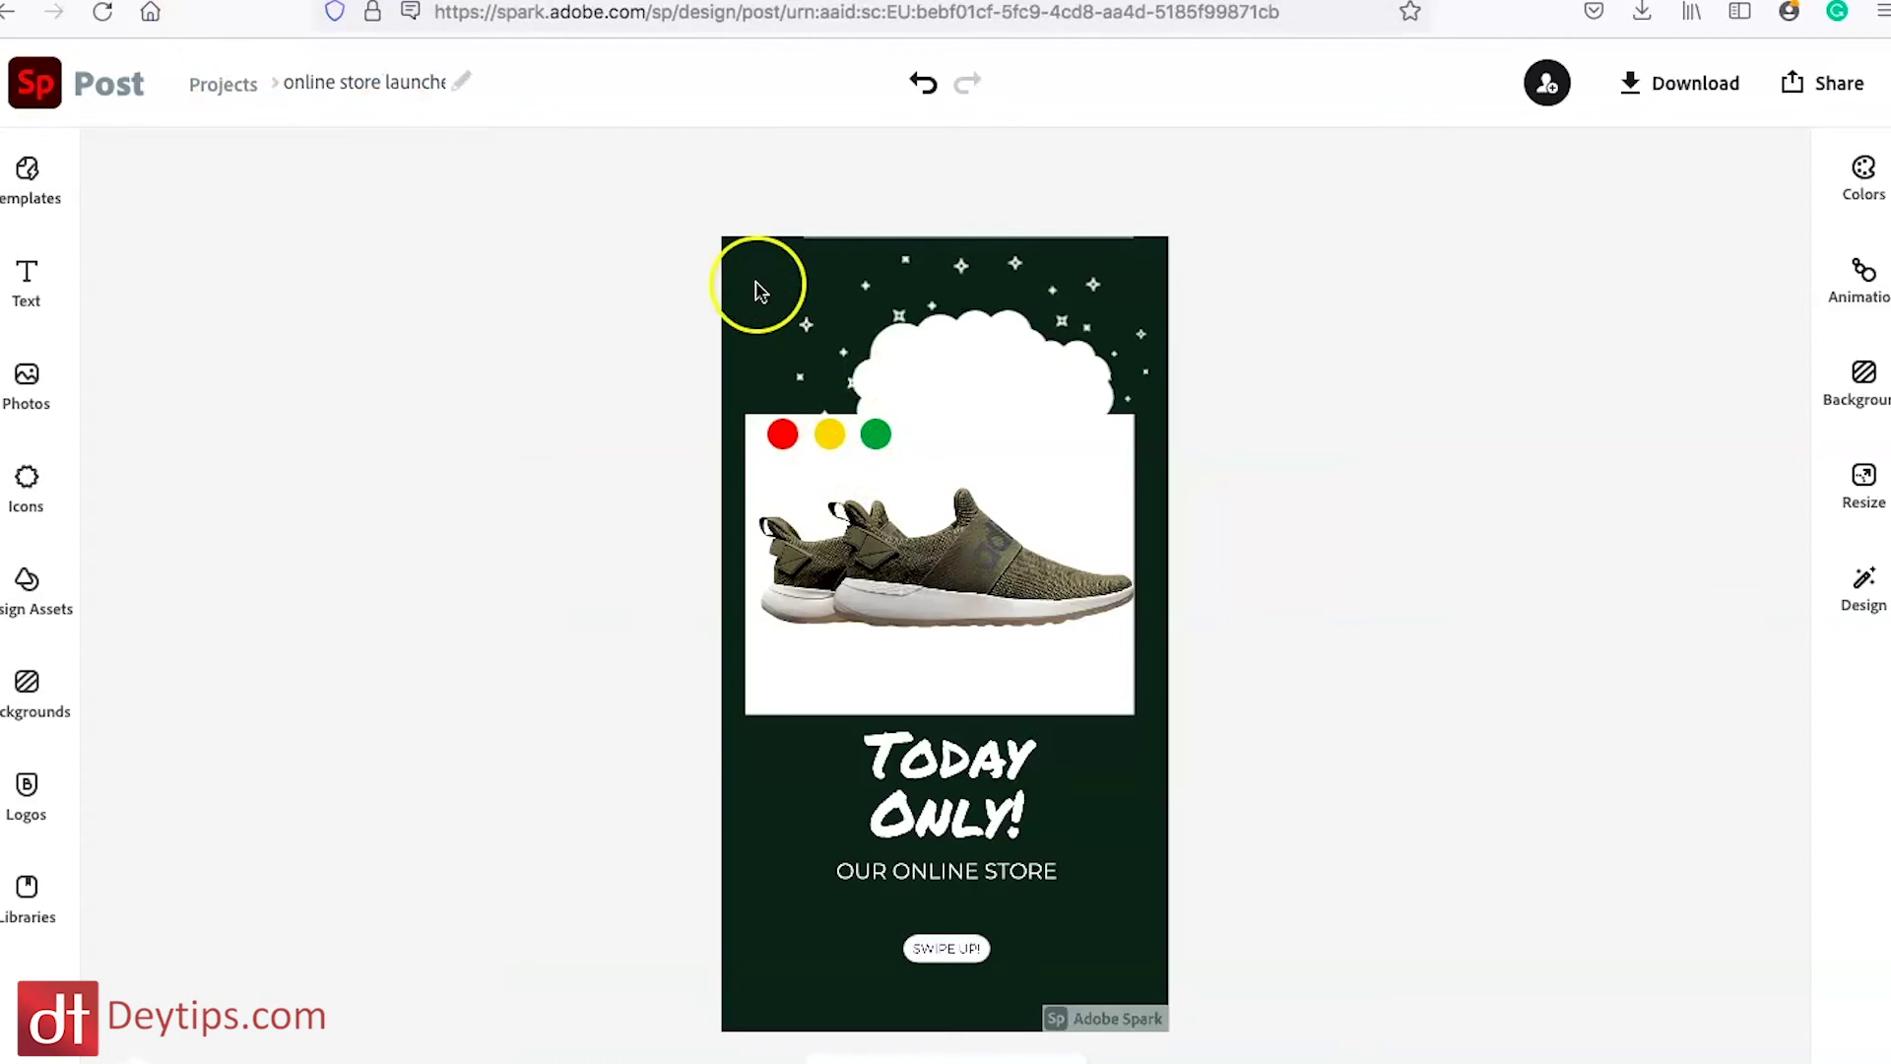
Browse the background image and colour options for the blank post
click(757, 289)
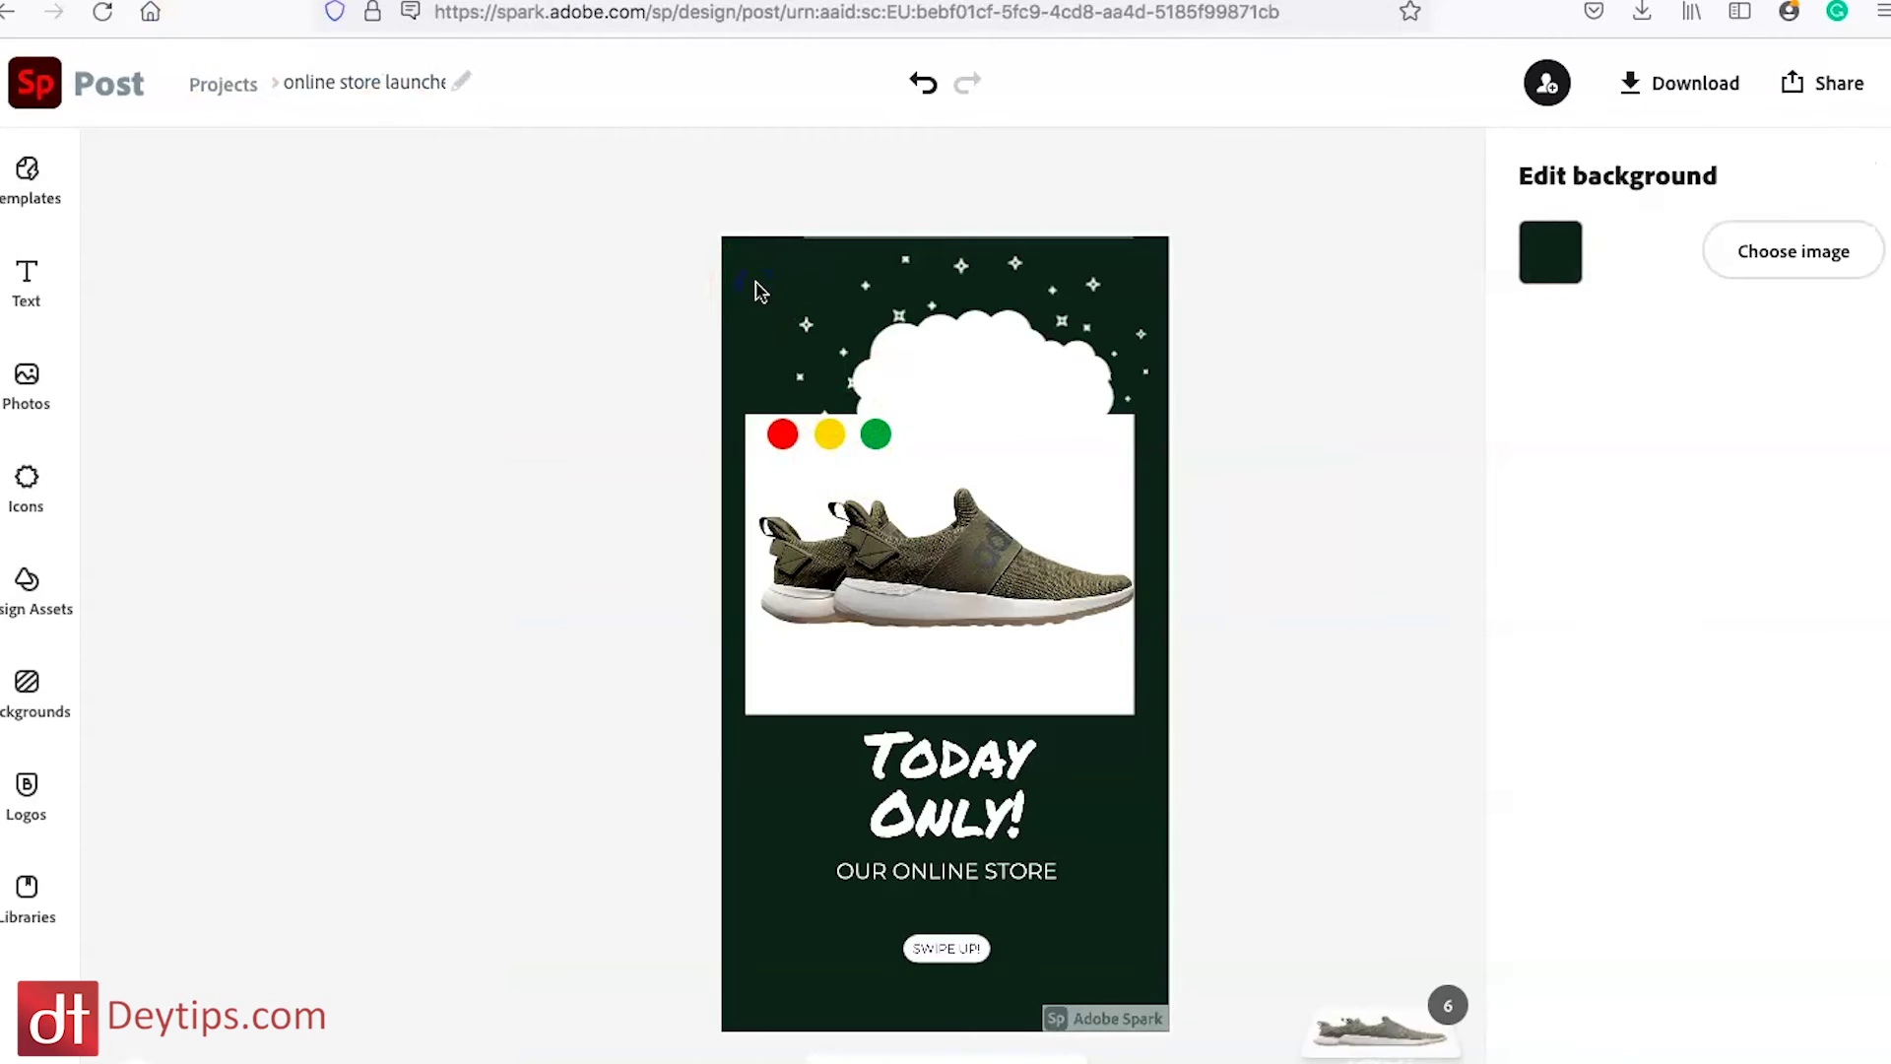
click(1780, 252)
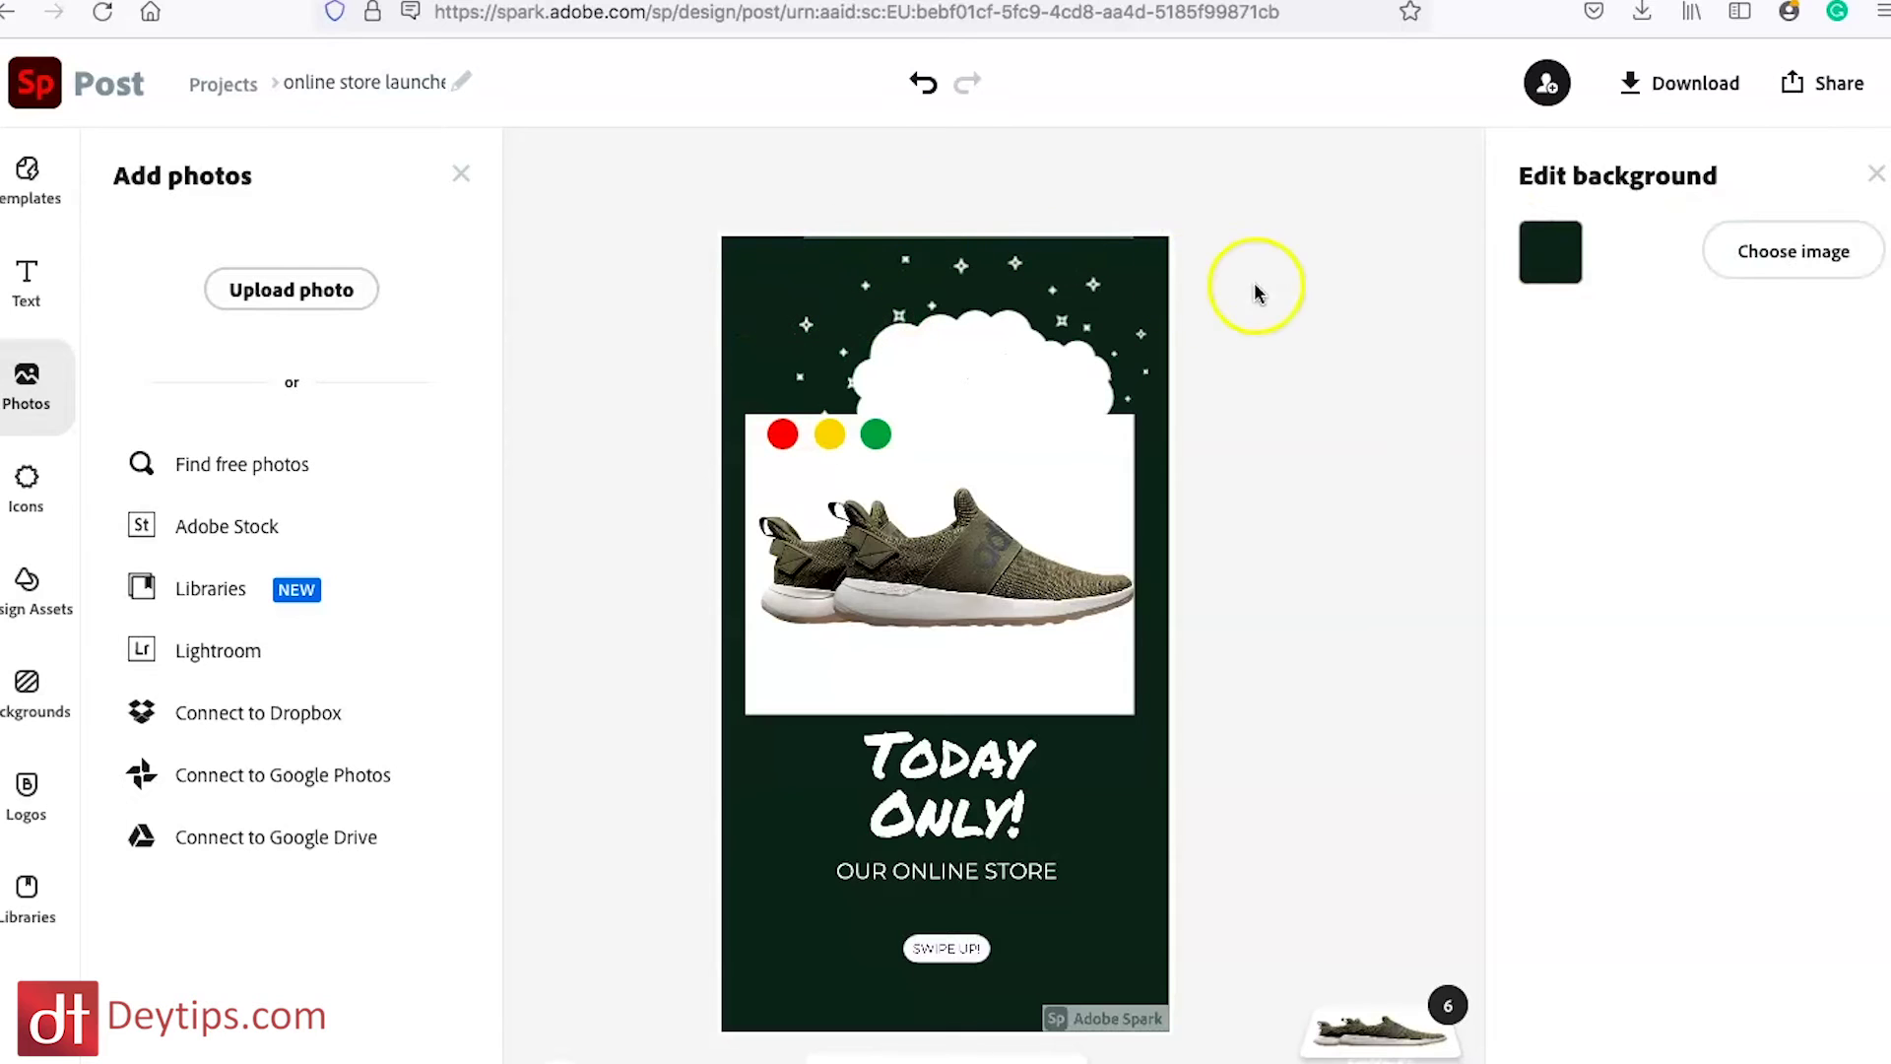
click(1553, 253)
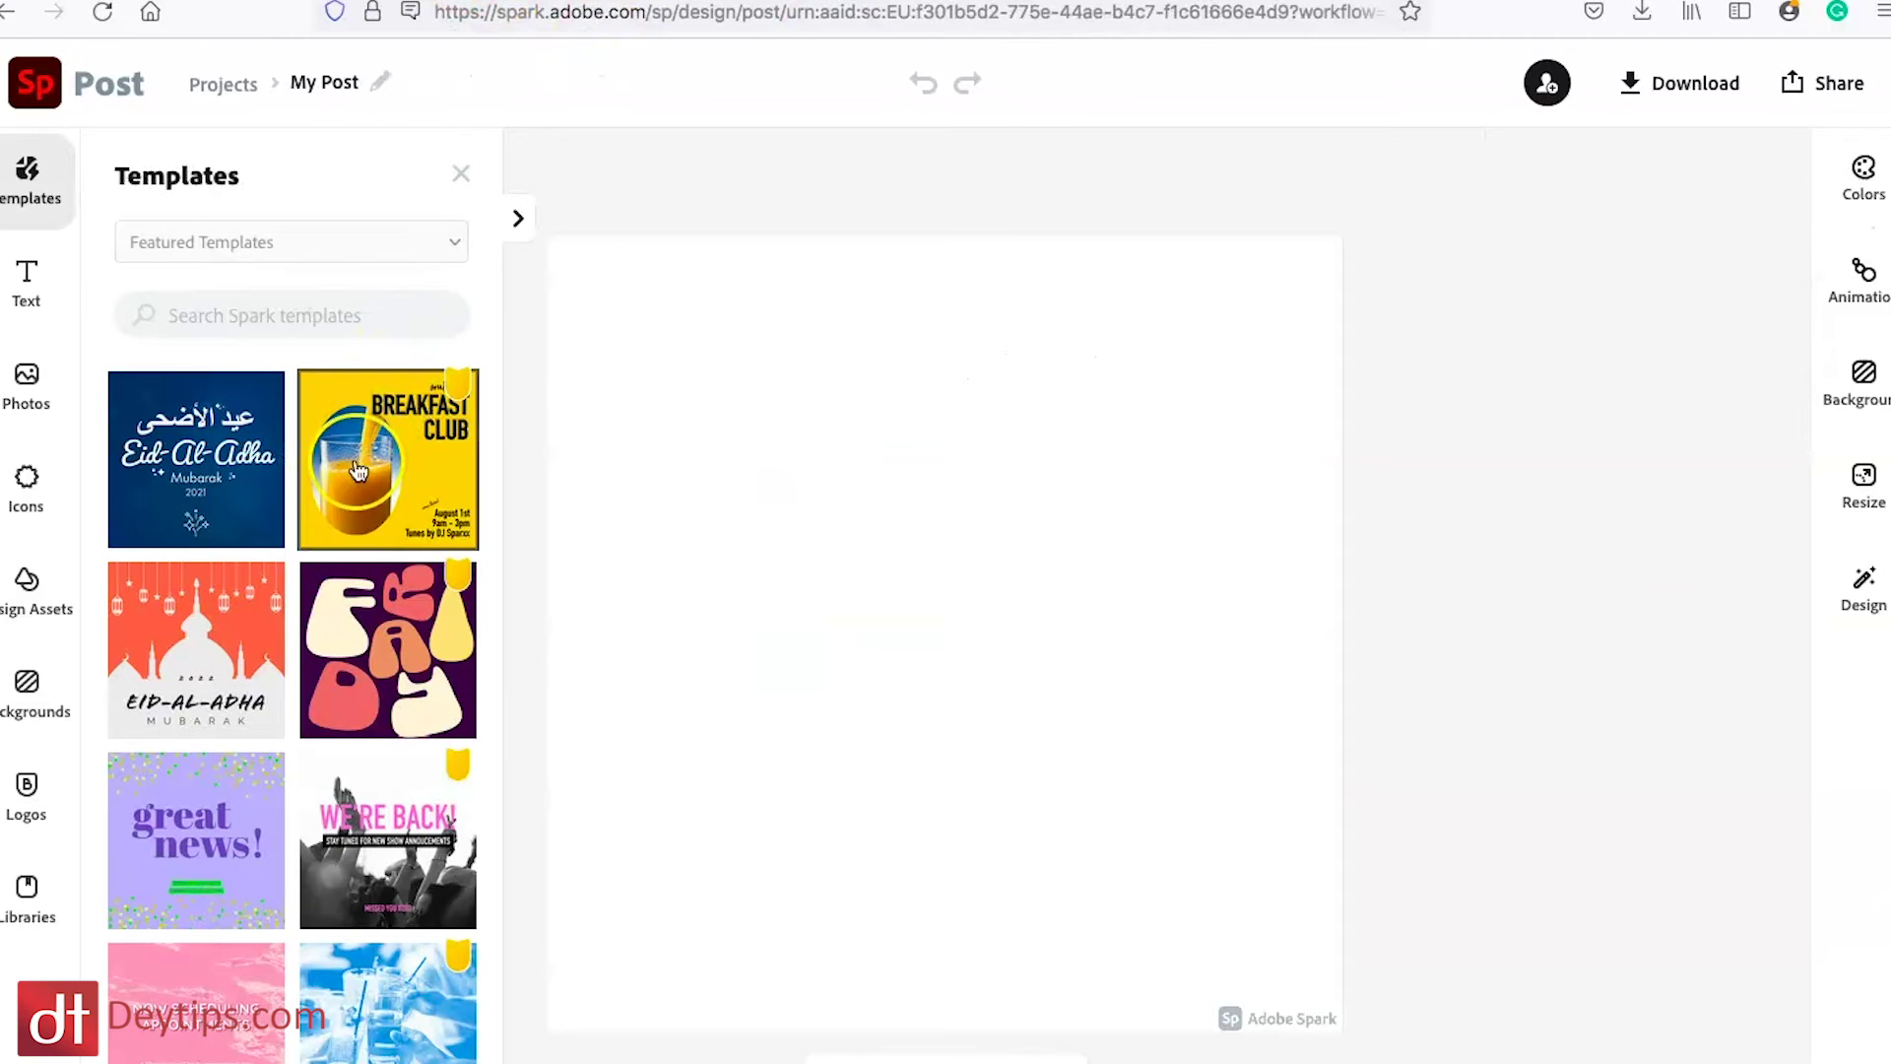
scroll(347, 555, down, 5)
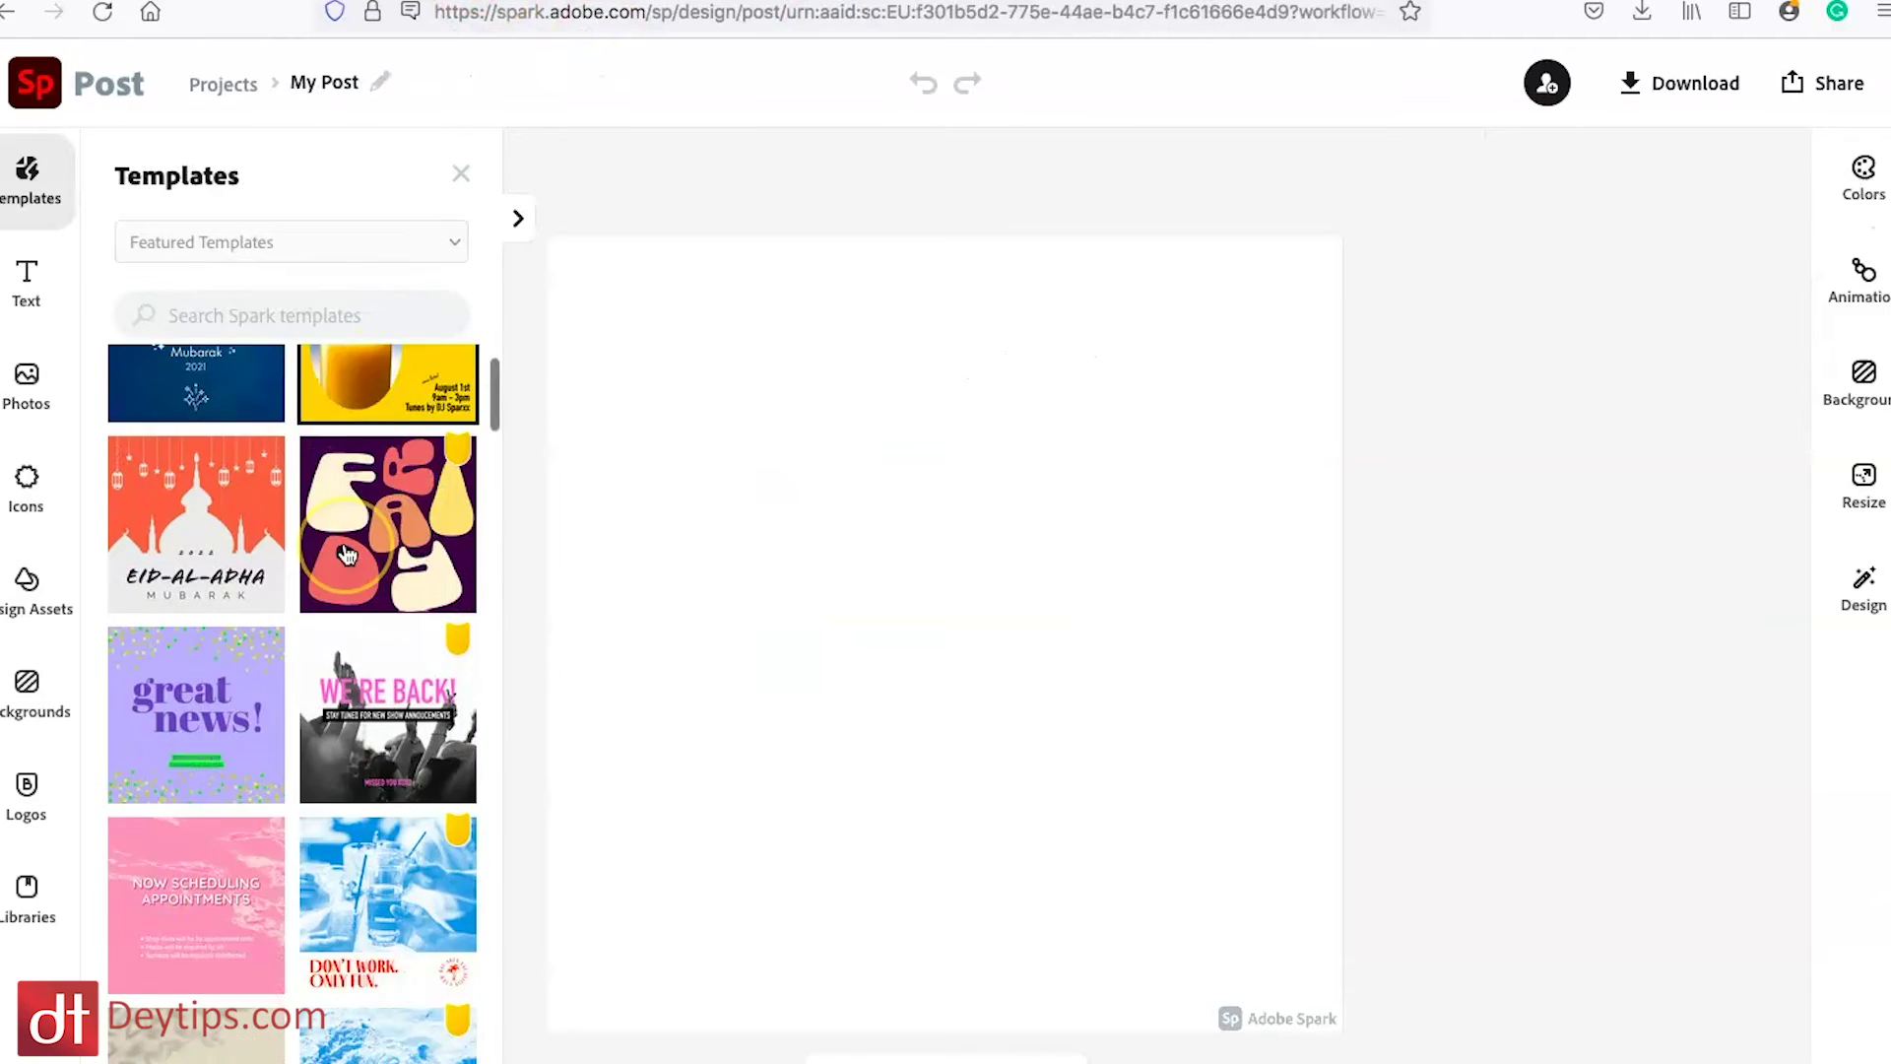
scroll(347, 555, down, 5)
click(330, 241)
click(741, 325)
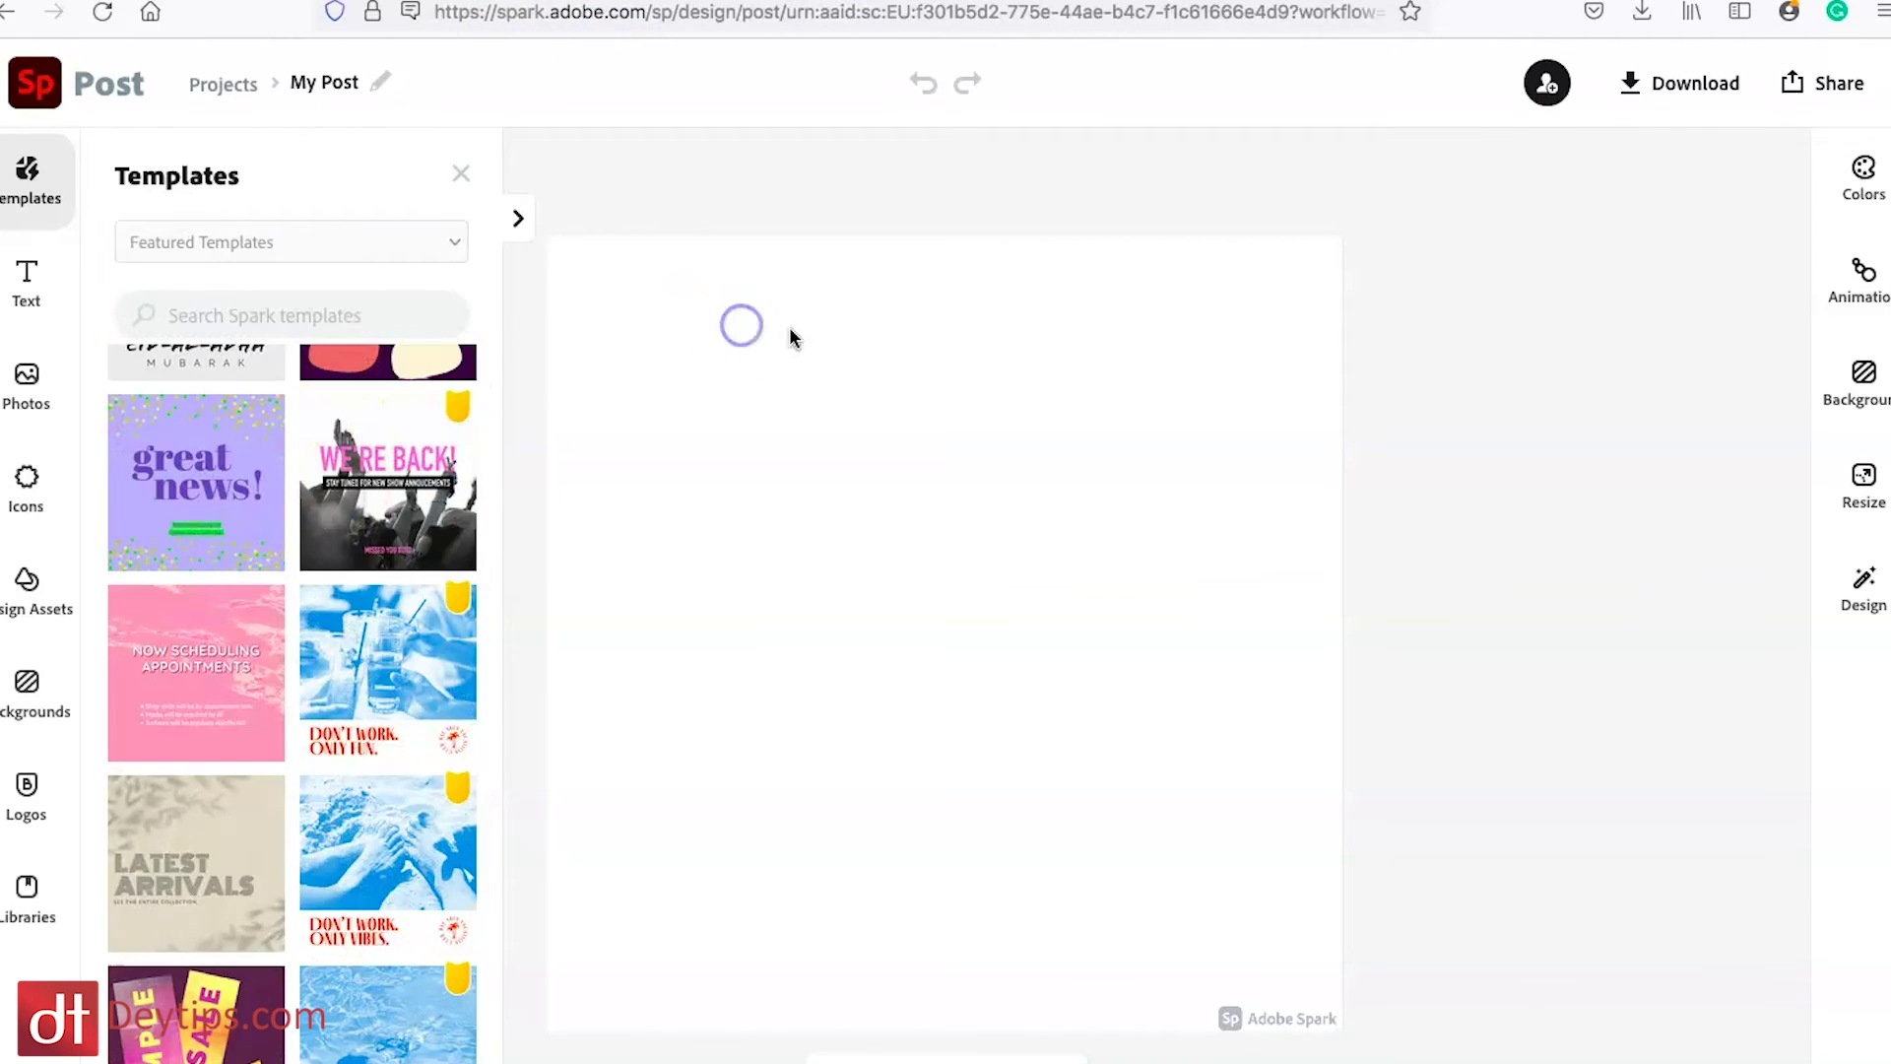
Set the post background to dark green #122318
click(835, 325)
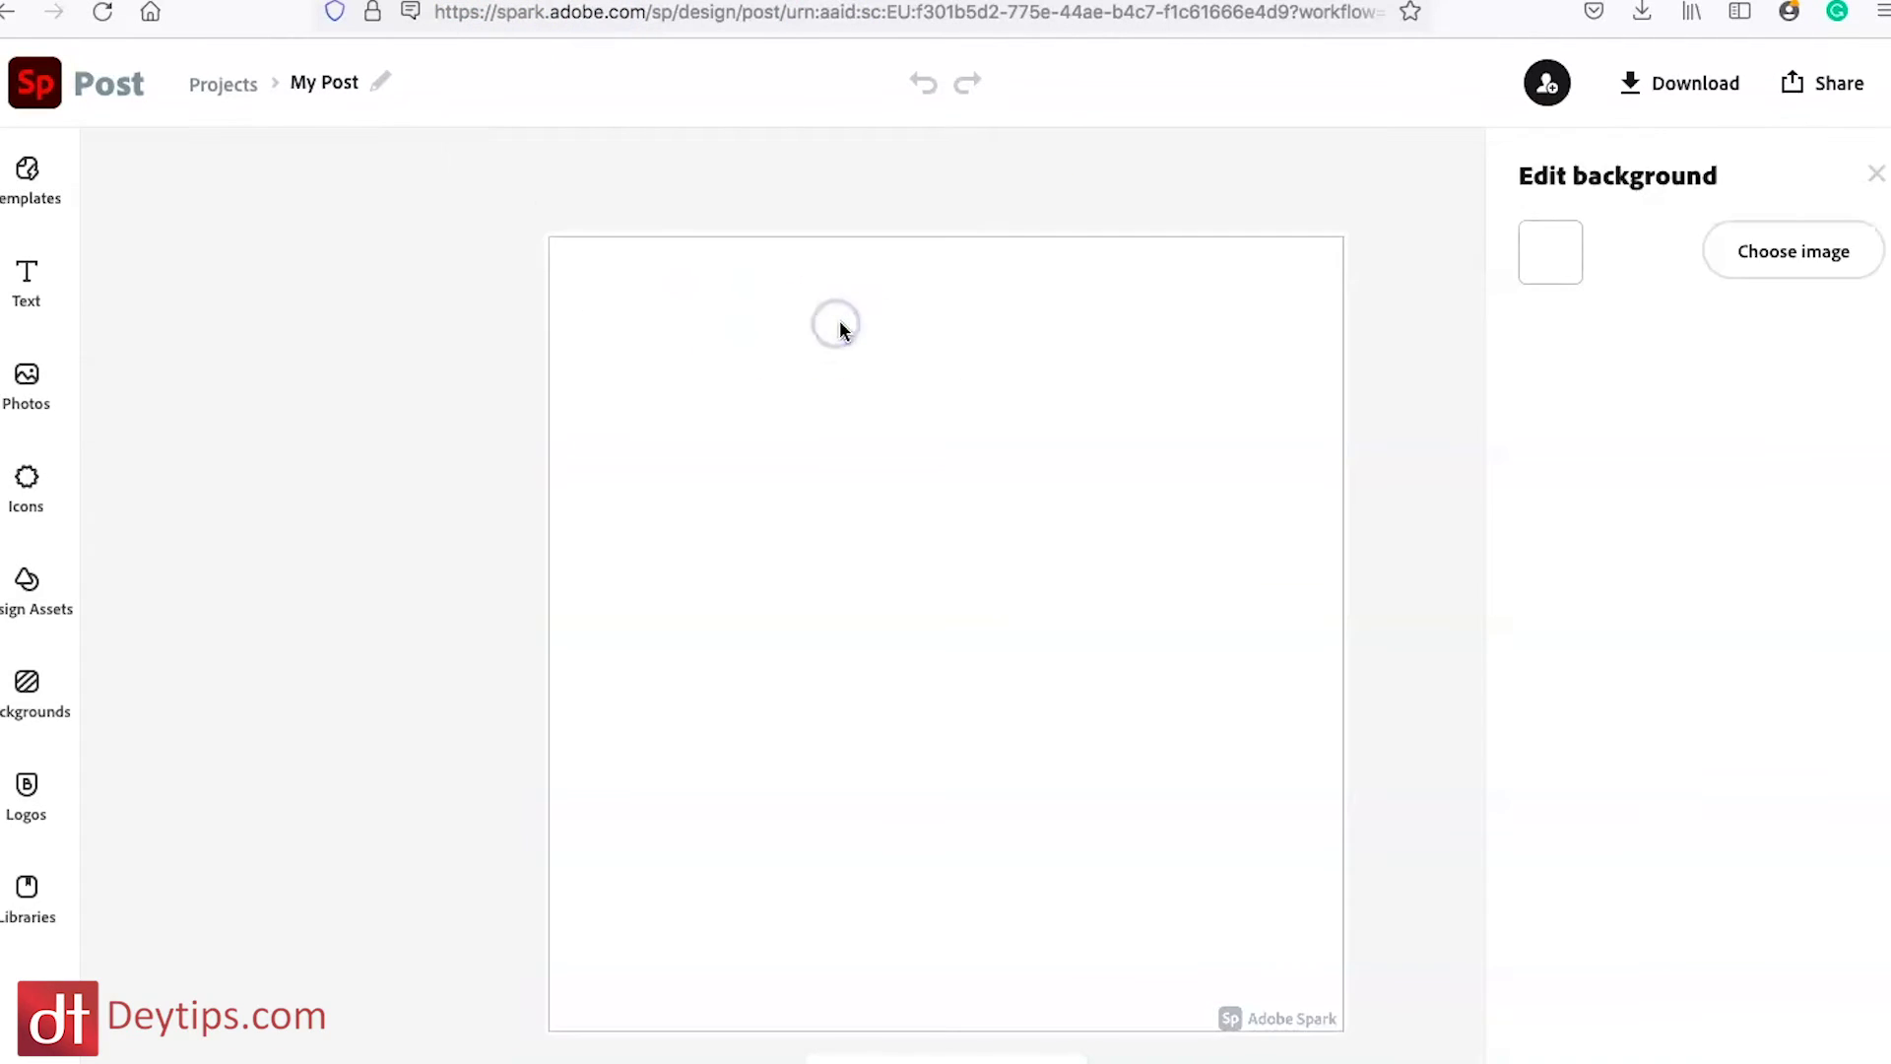
click(1758, 252)
click(1573, 254)
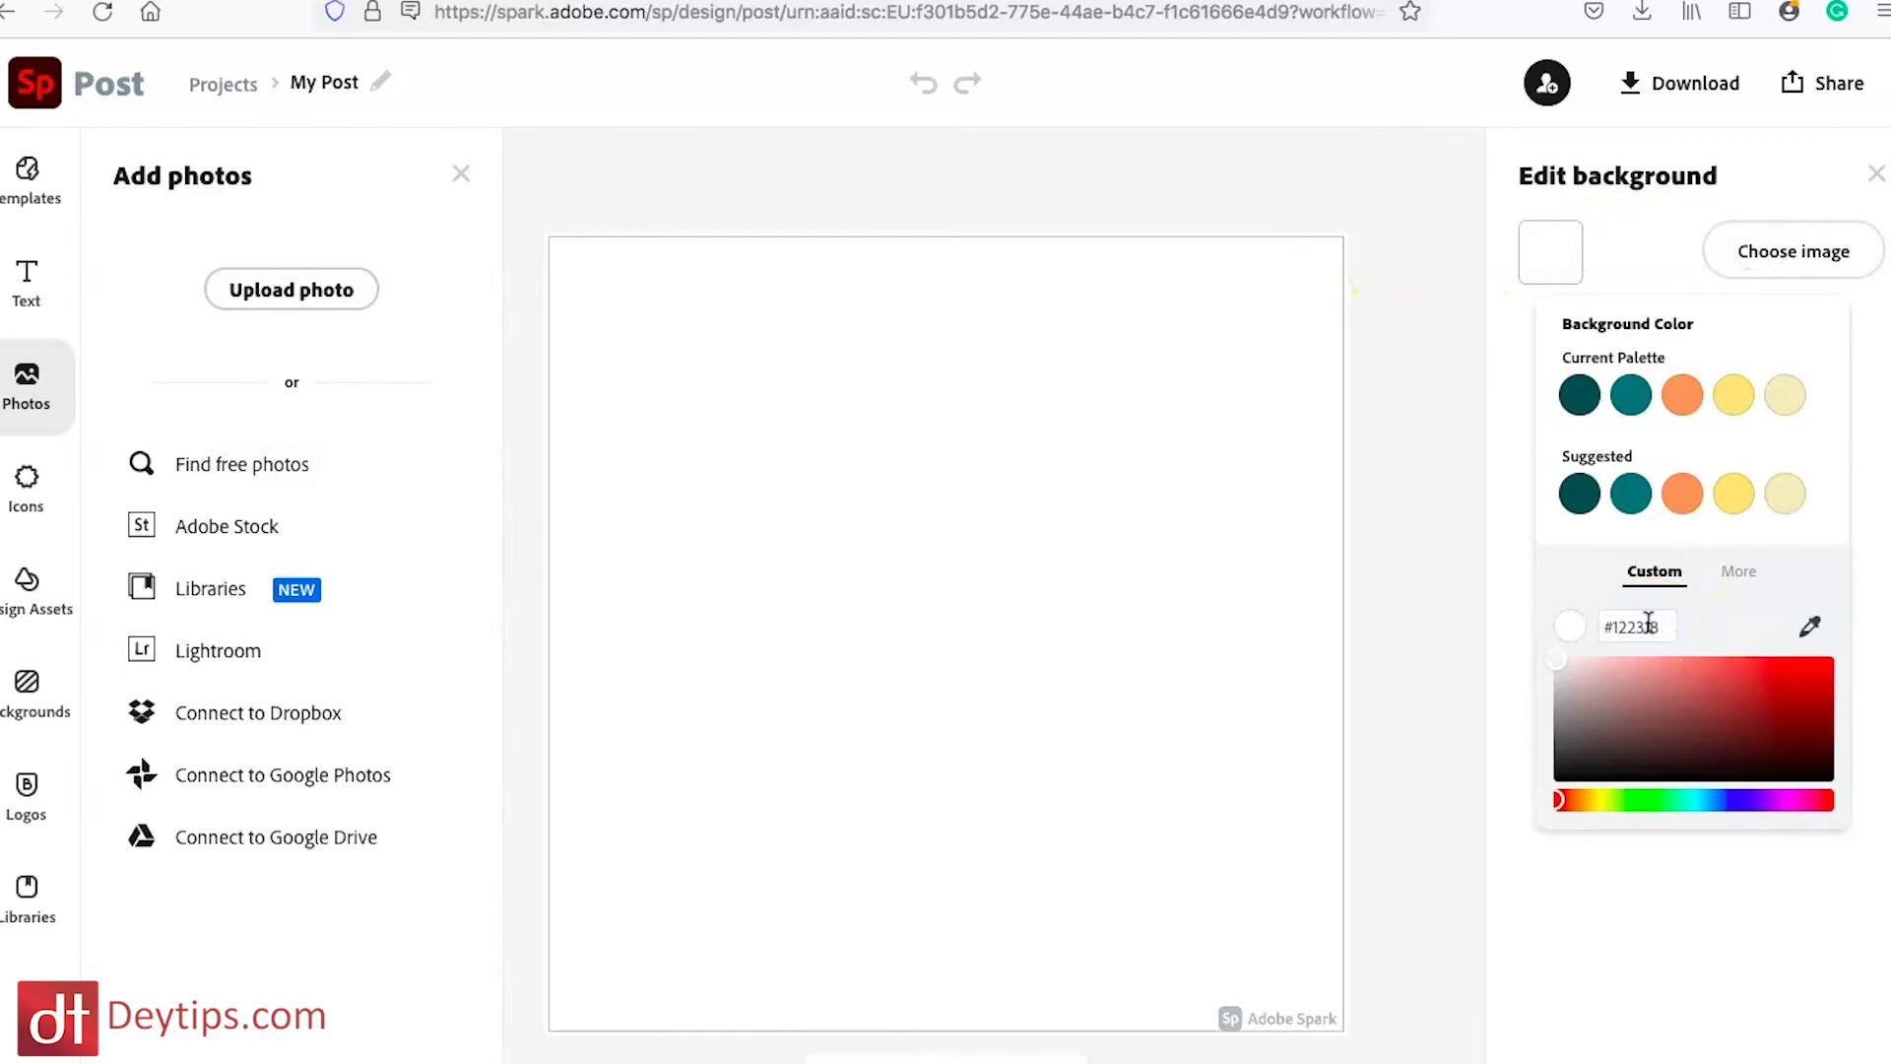
click(1736, 627)
Browse the template gallery and its template sources for a headline template
click(37, 186)
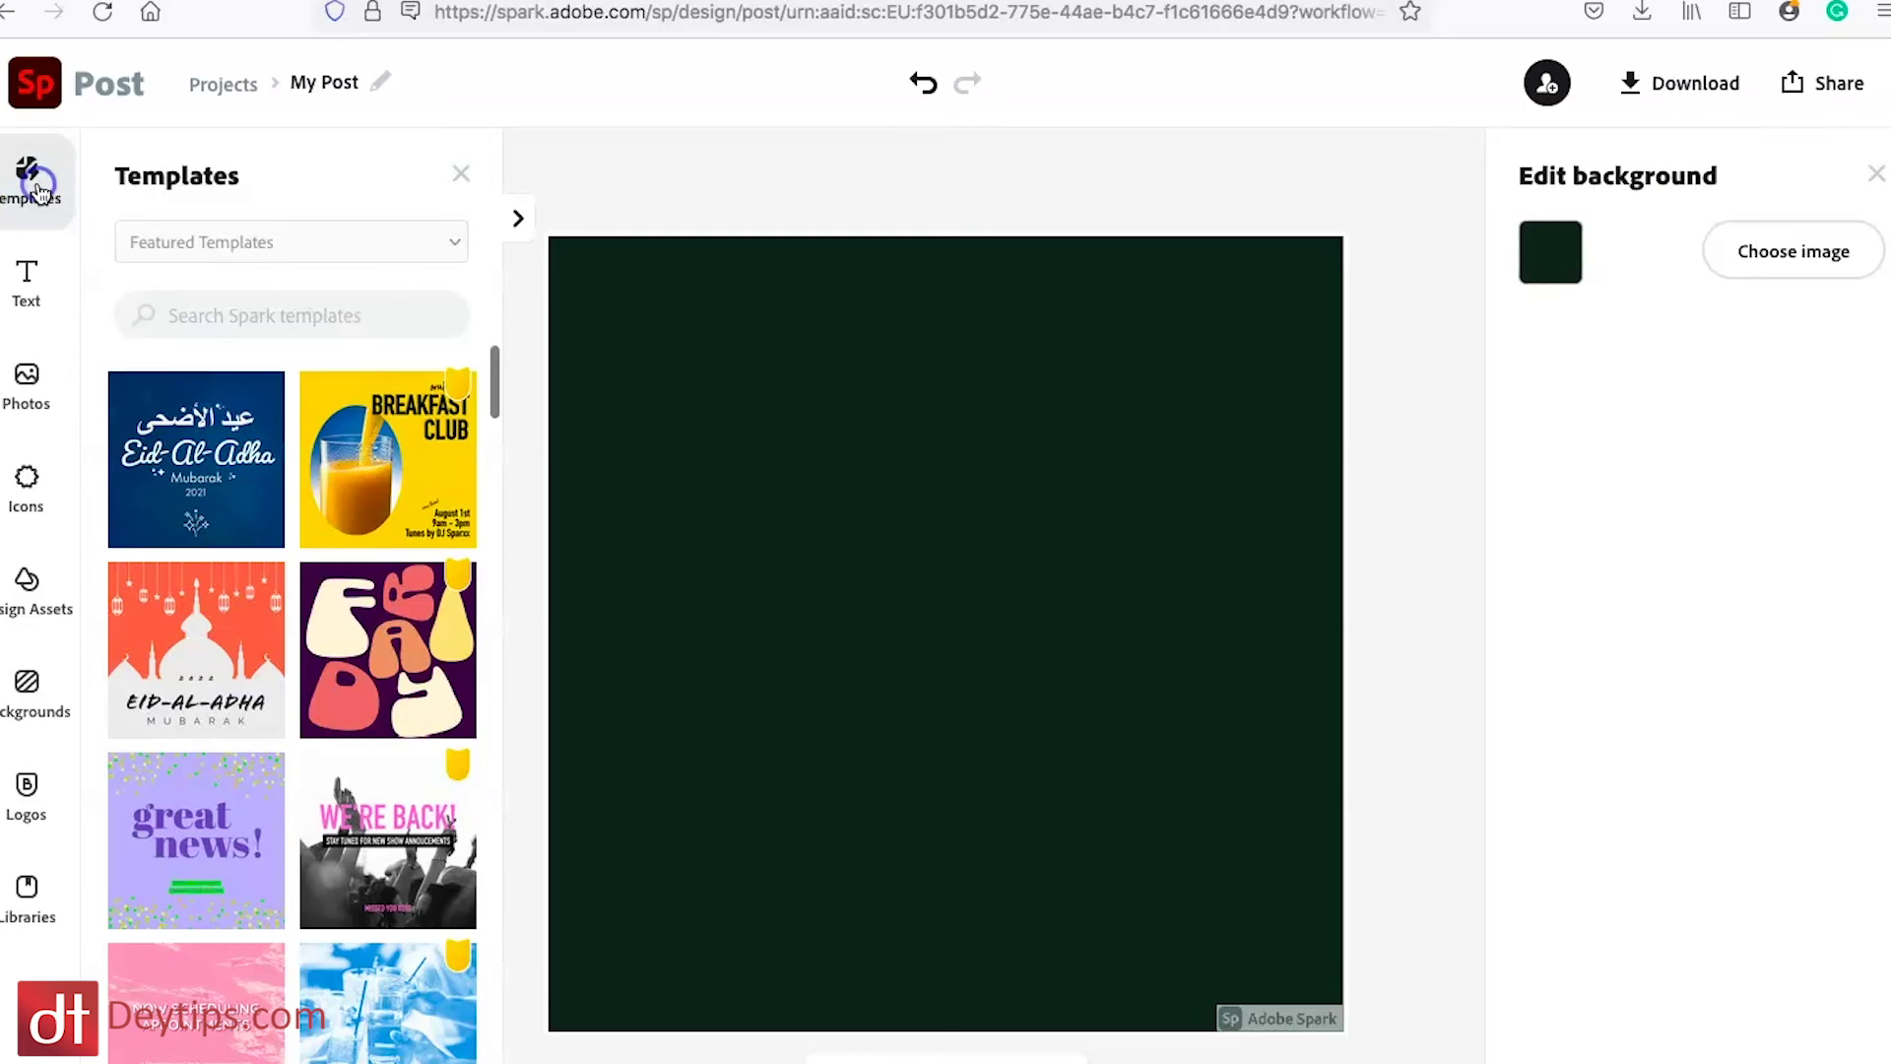
click(254, 258)
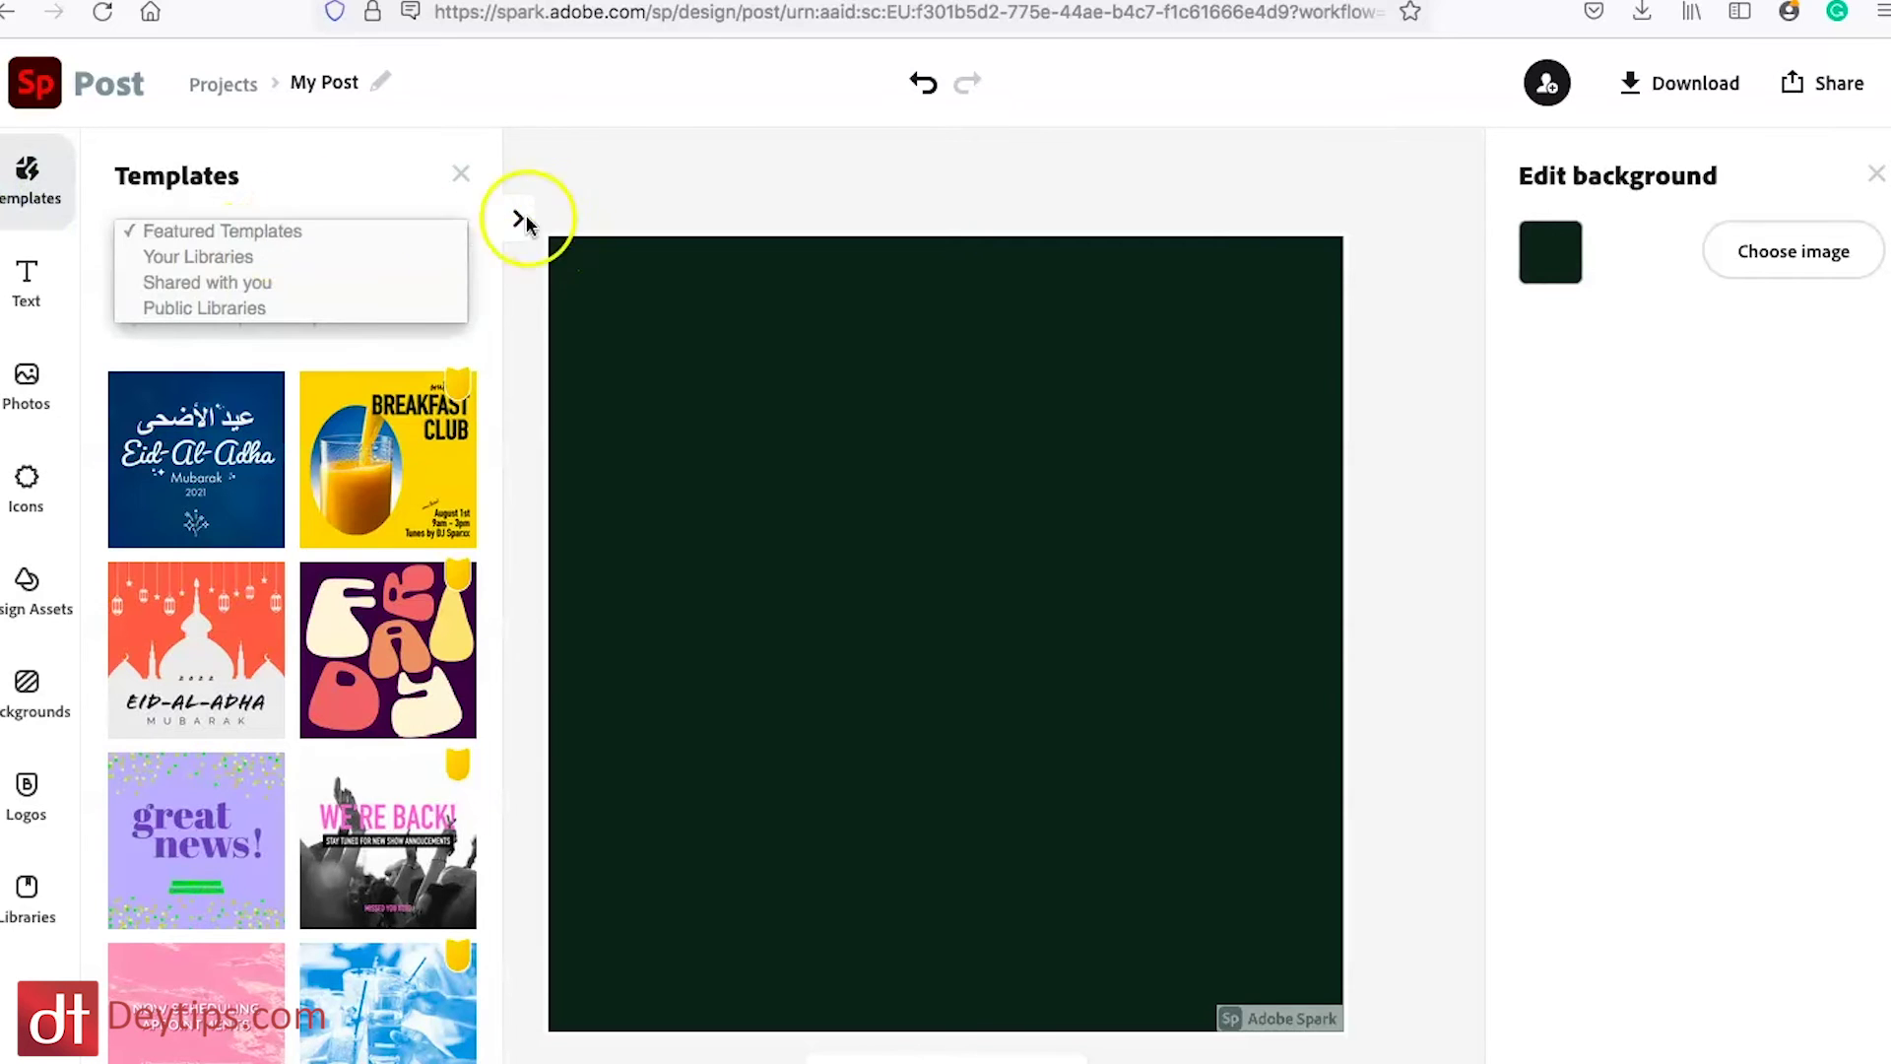
click(564, 169)
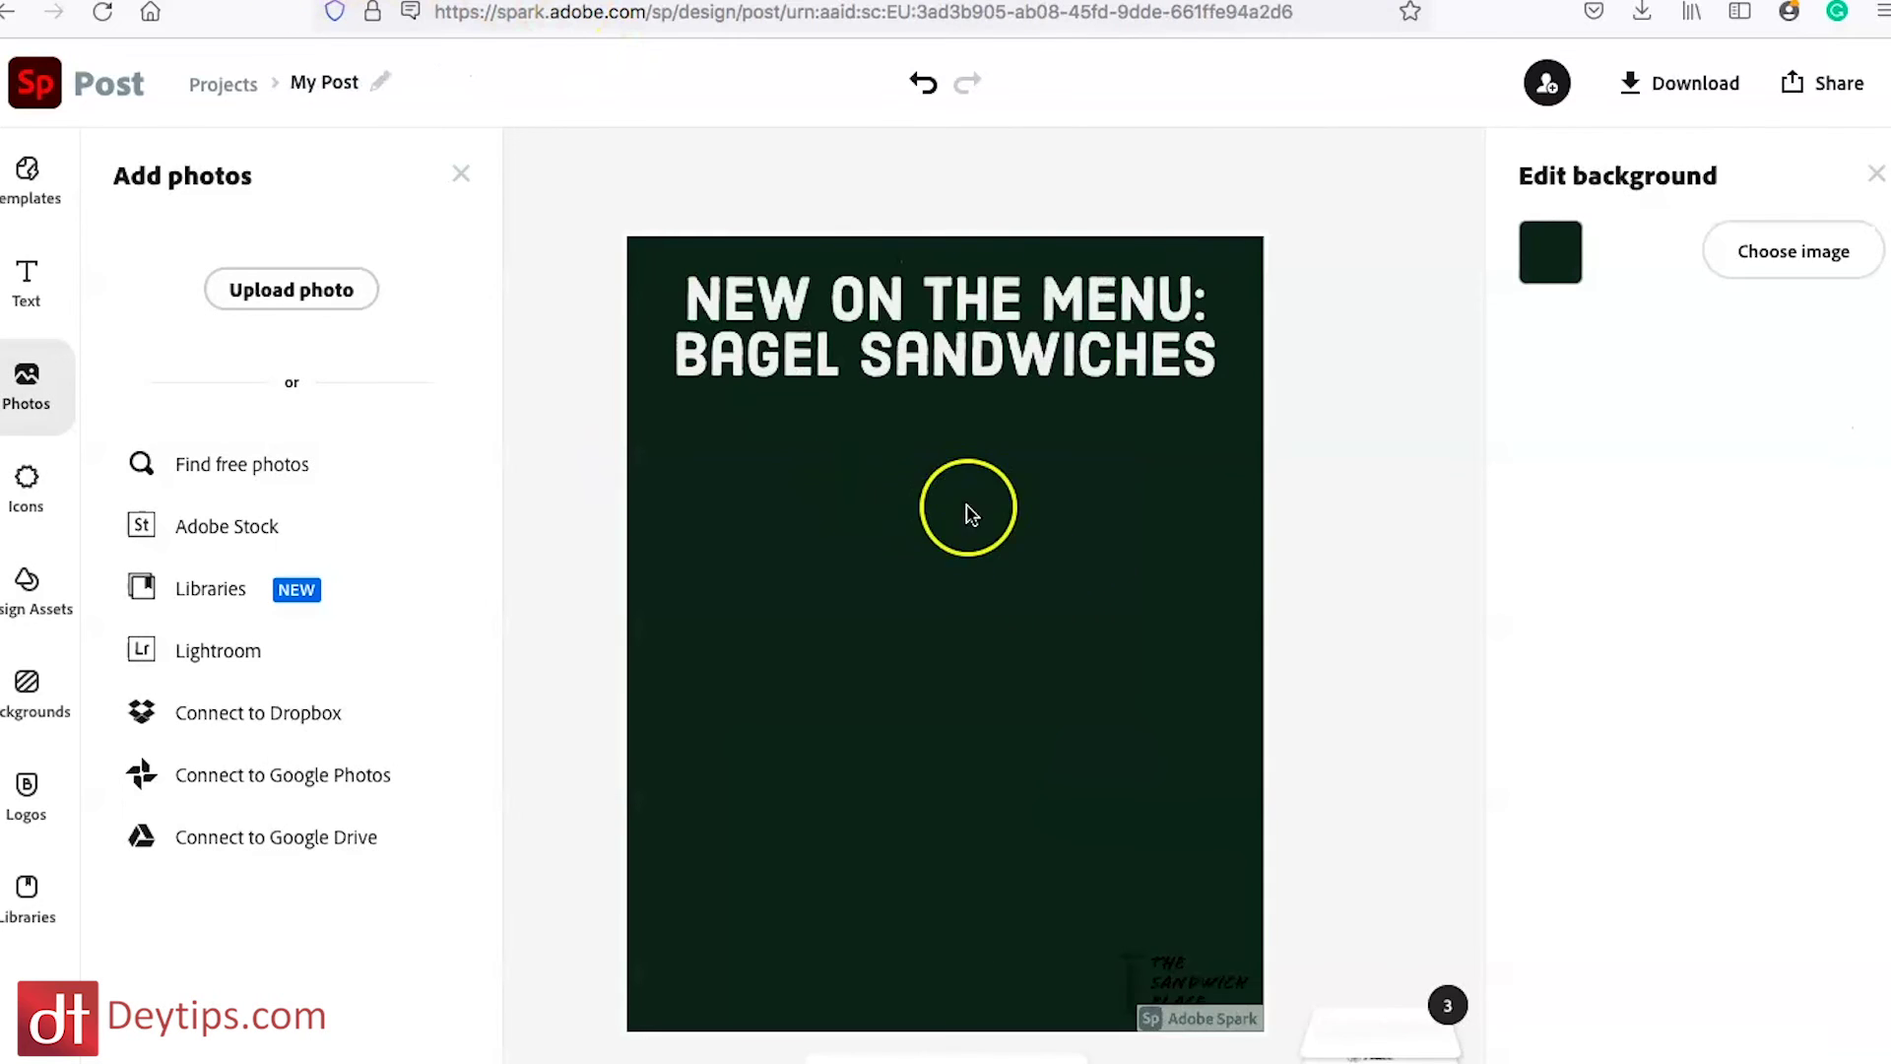
Add a new text box reading 'Visit our online store'
click(985, 332)
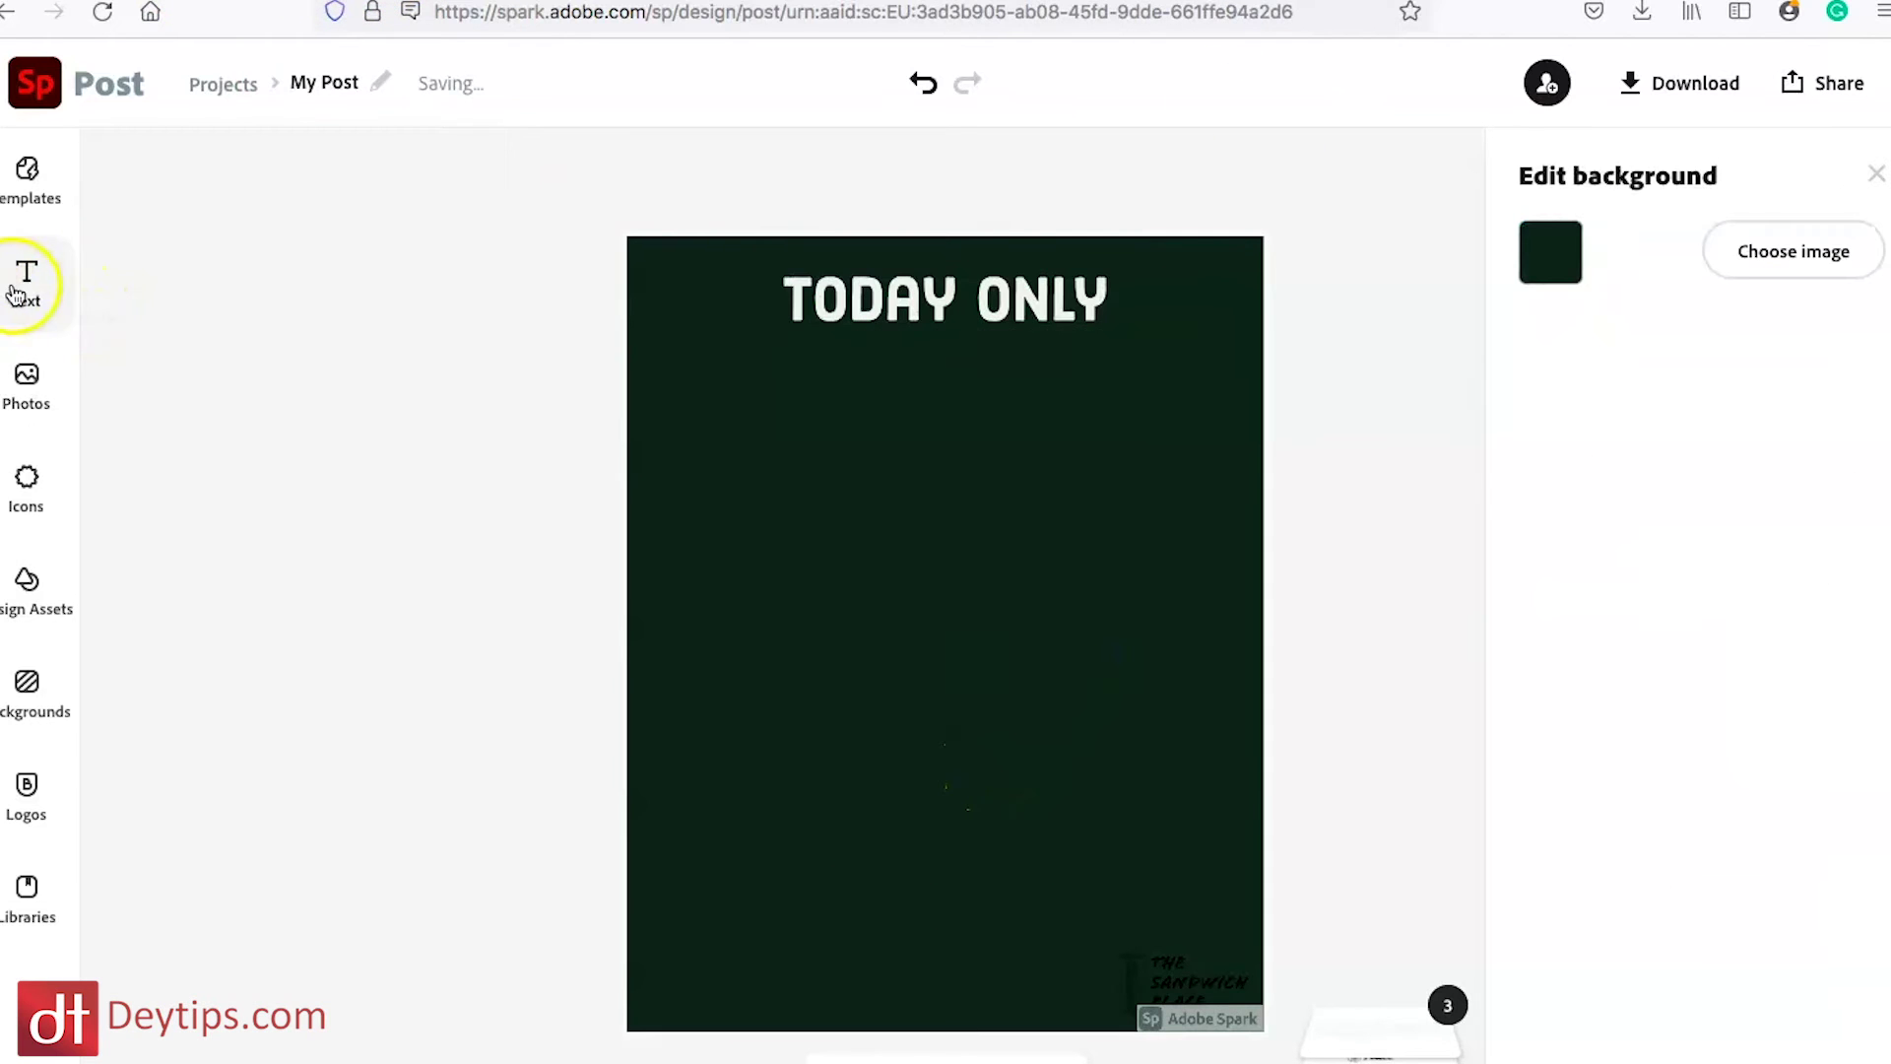
click(22, 286)
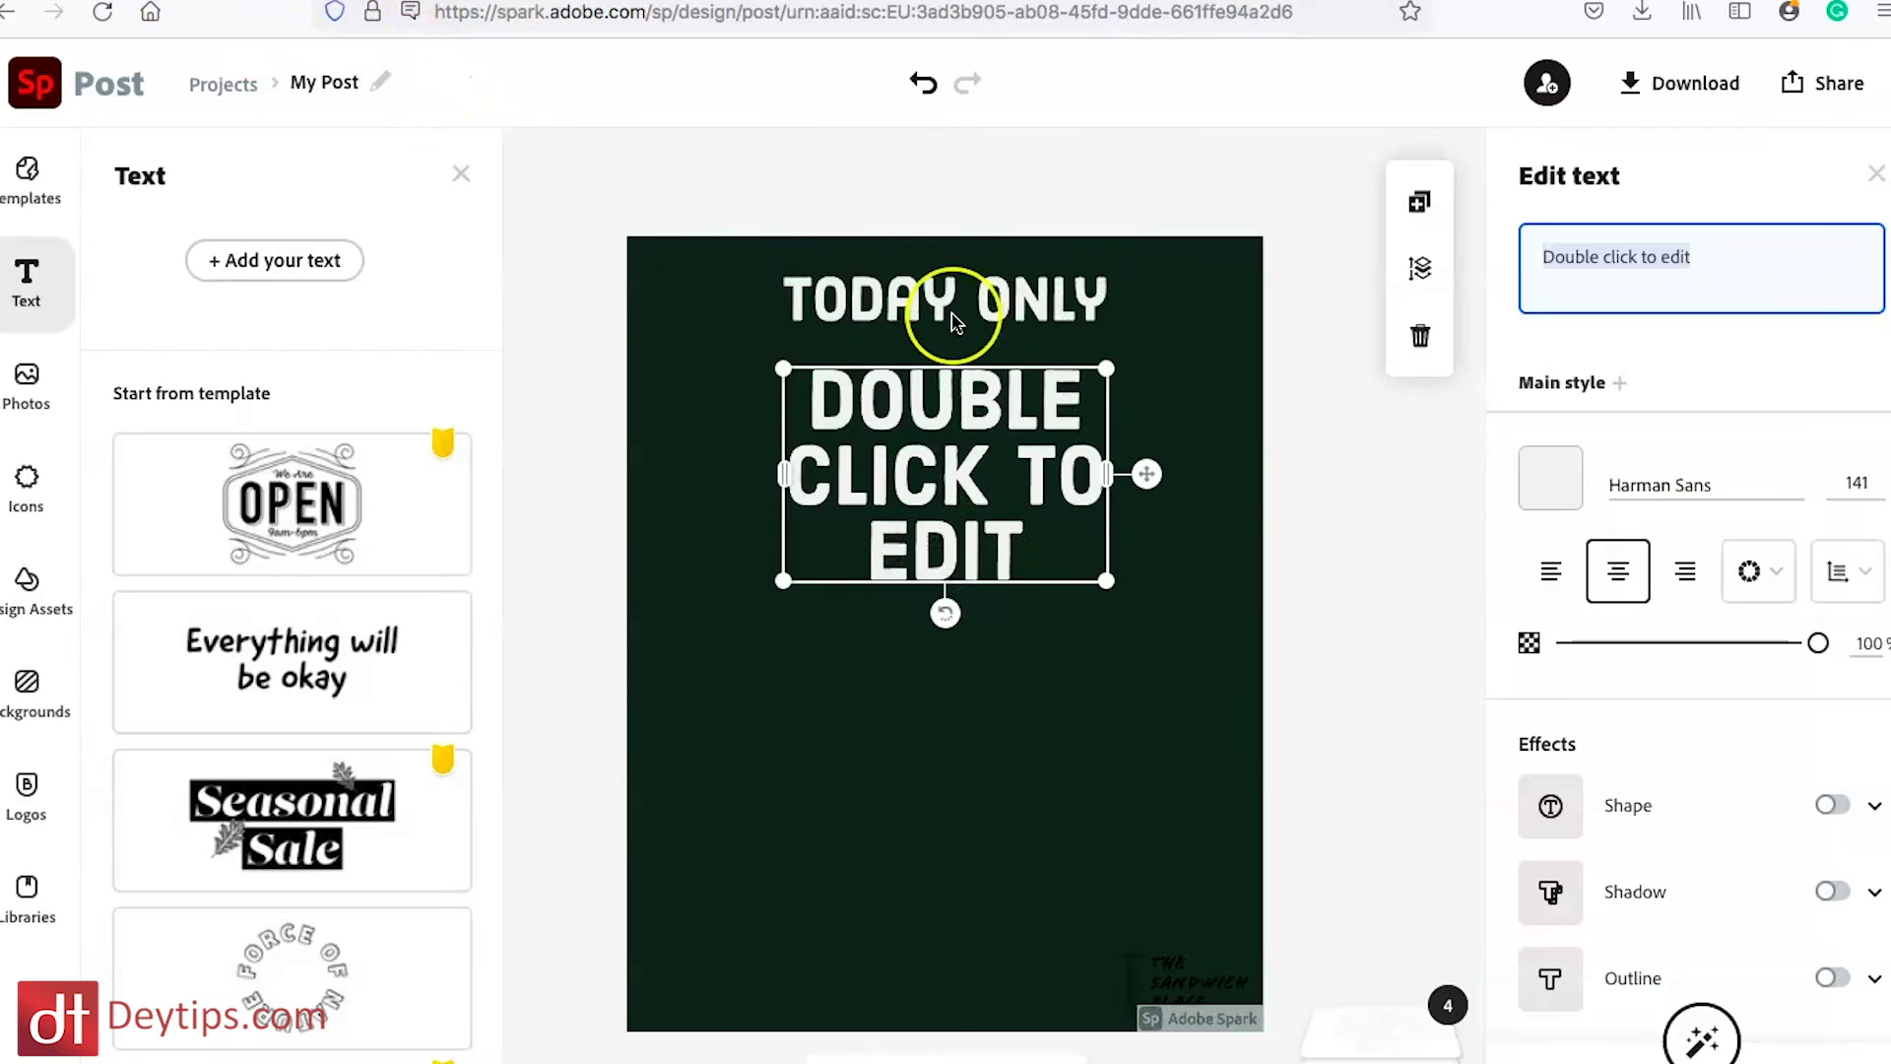
double_click(933, 433)
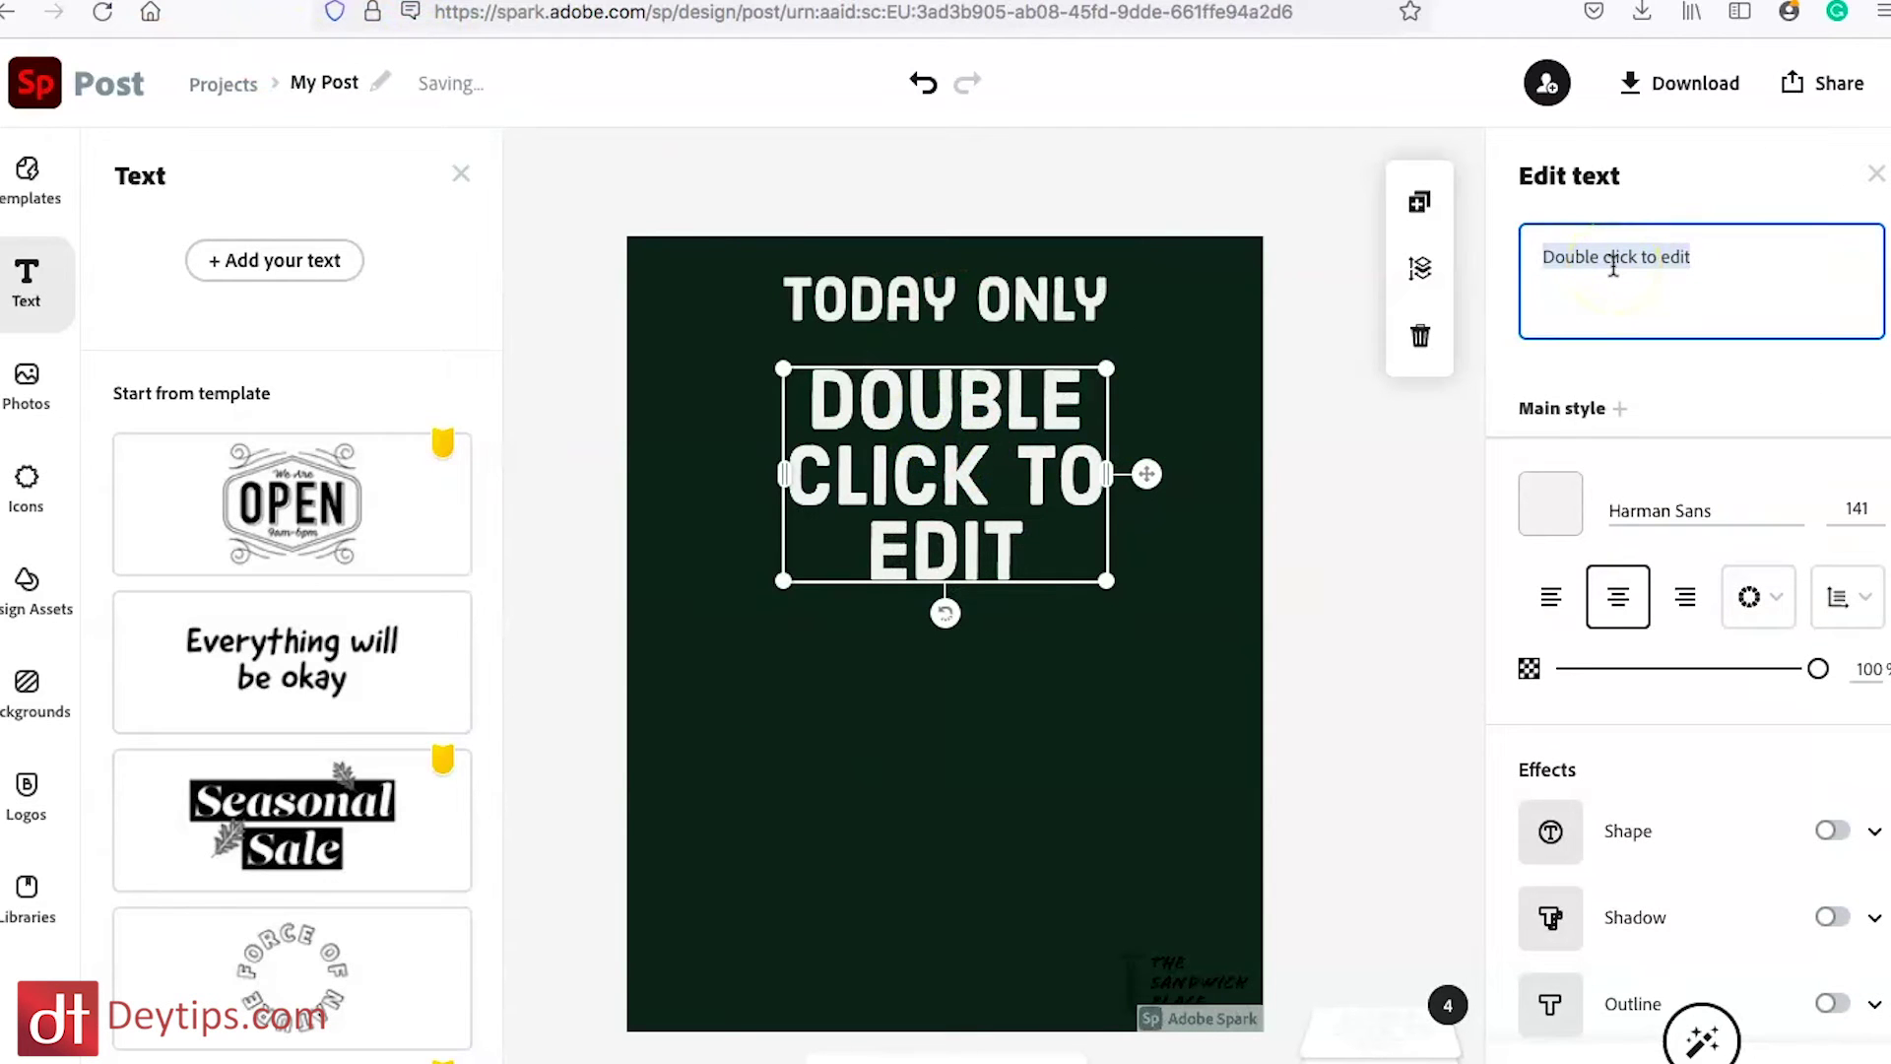
text(Visit ou)
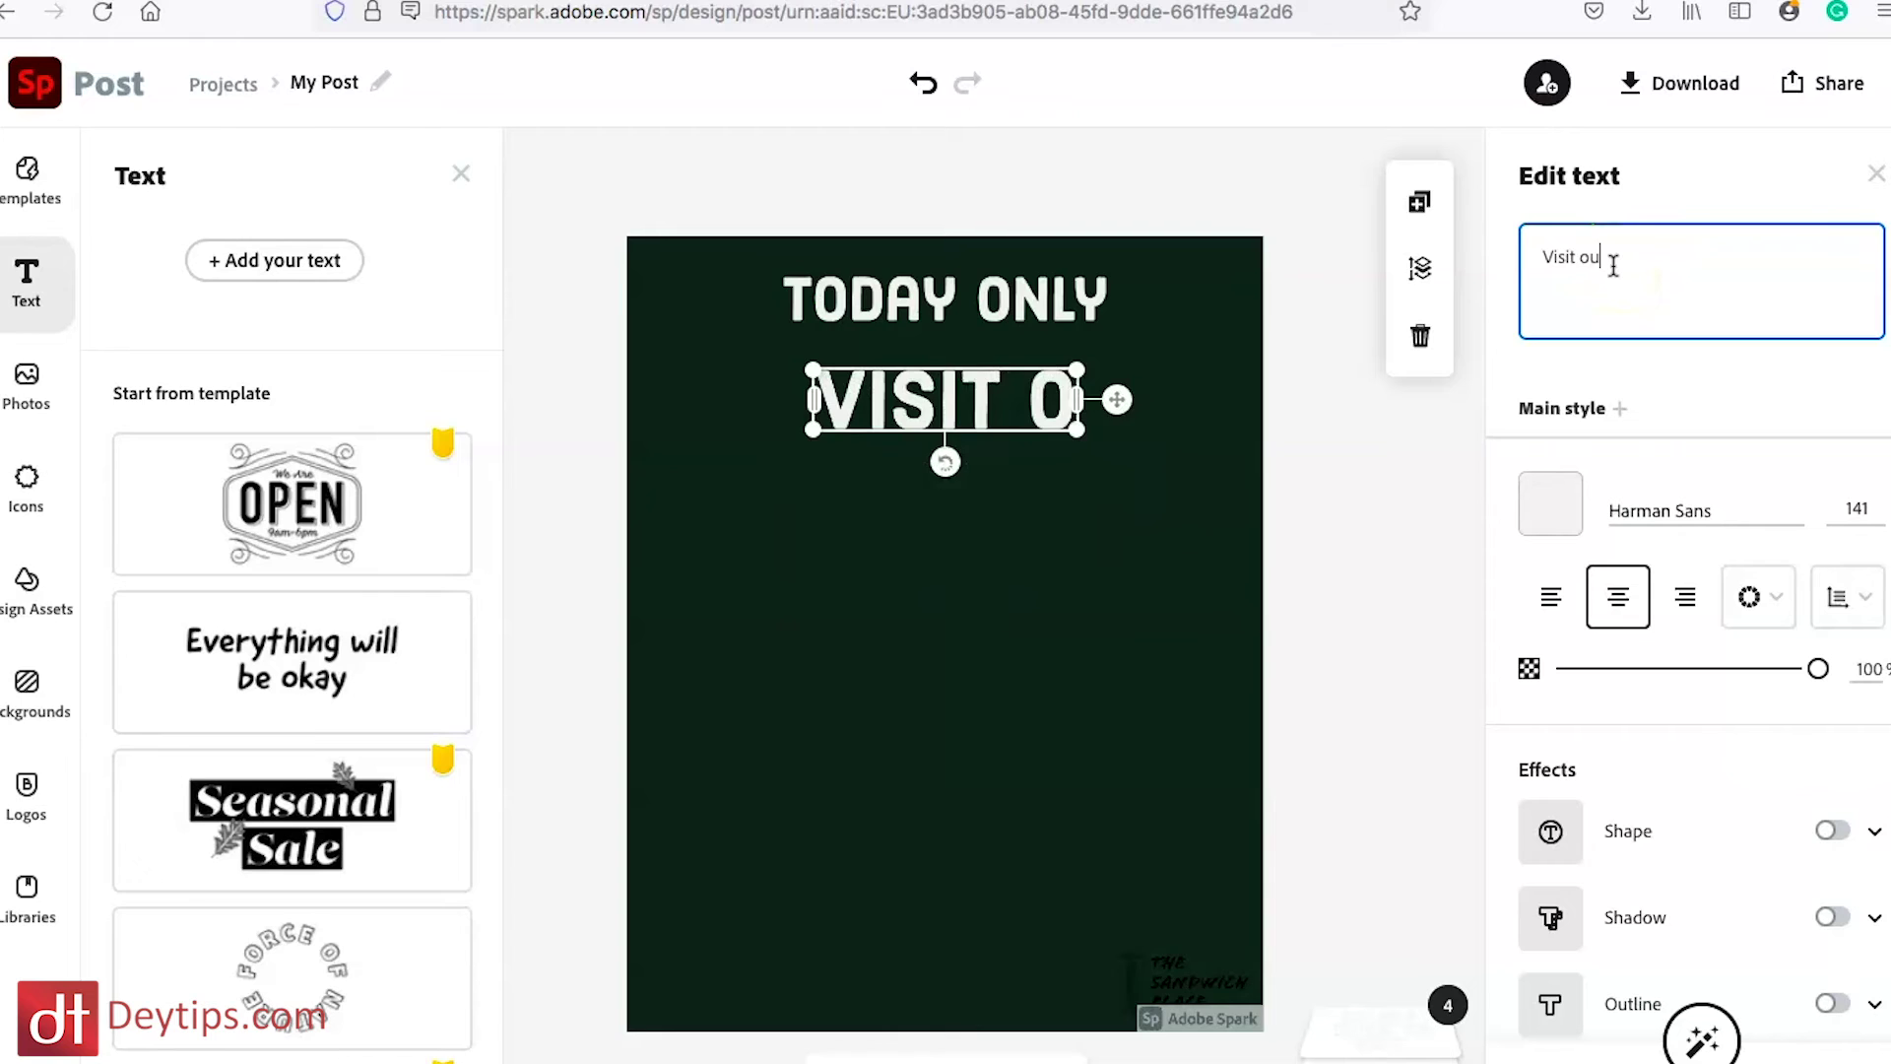
text(r online s)
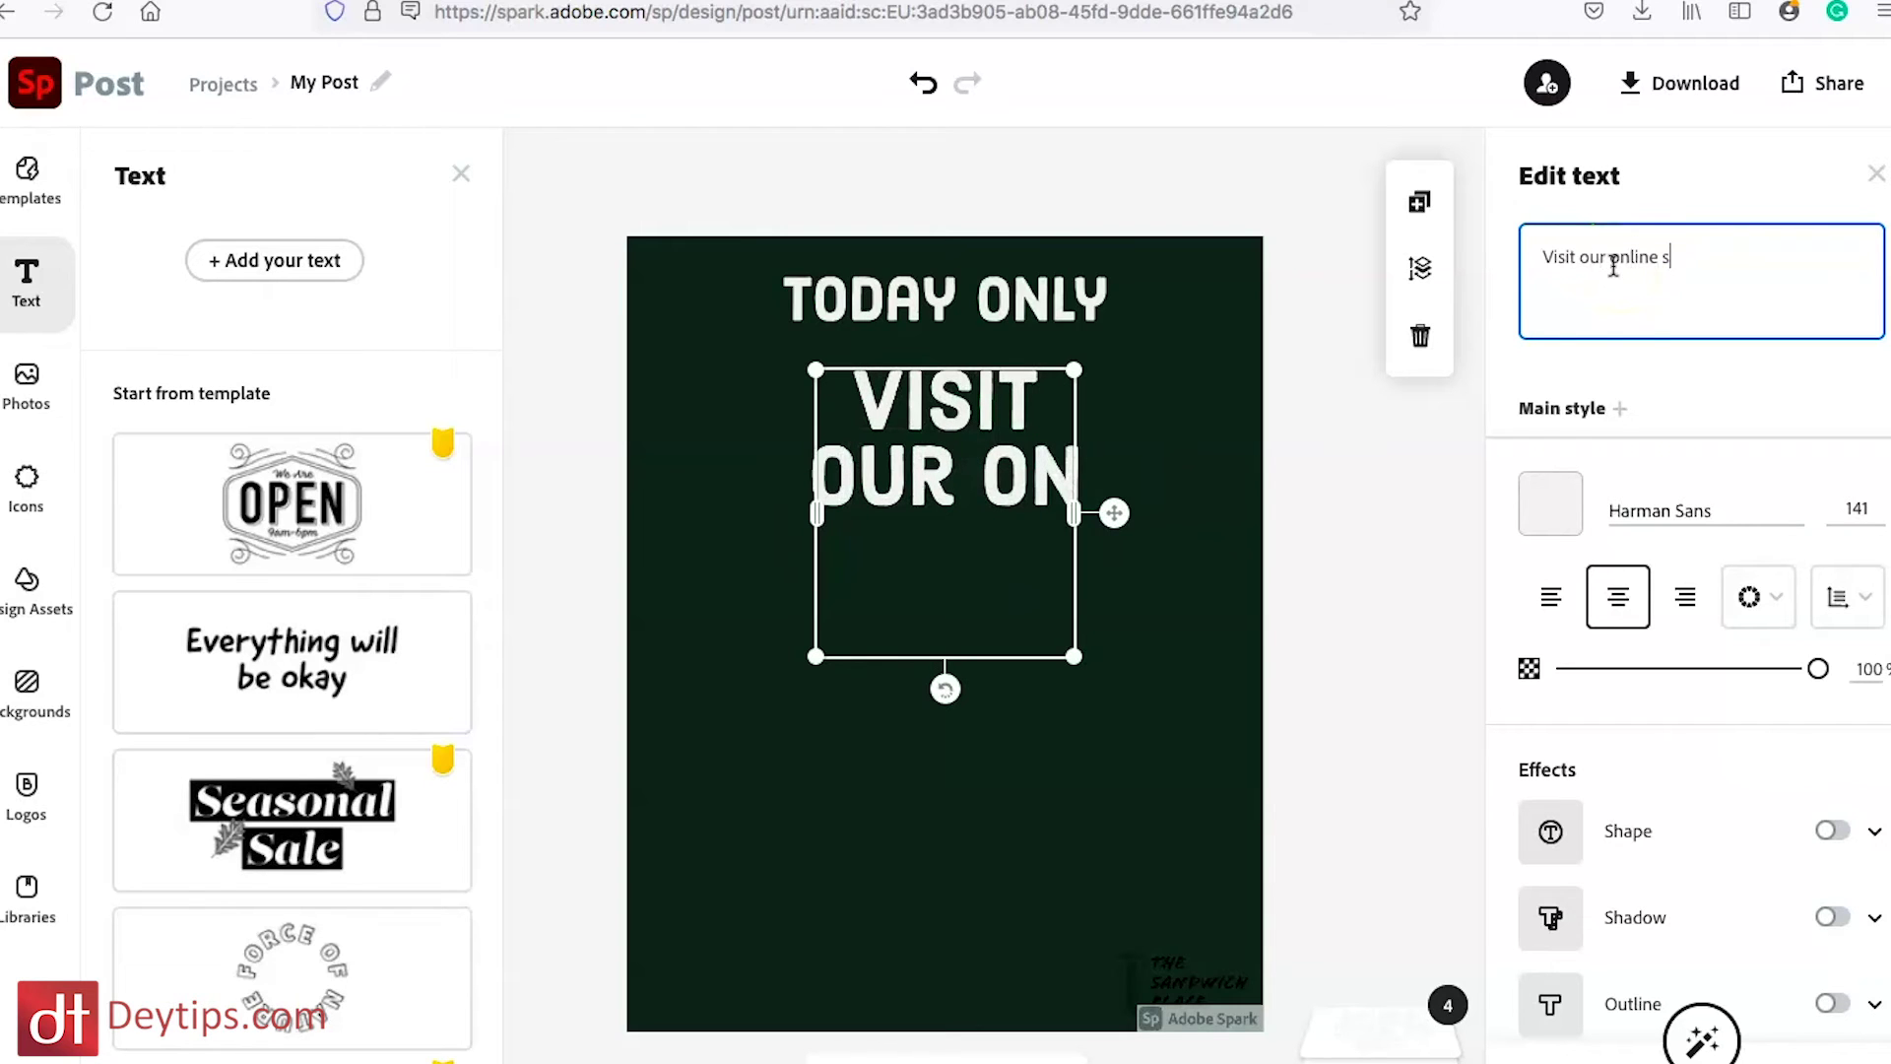
text(tore)
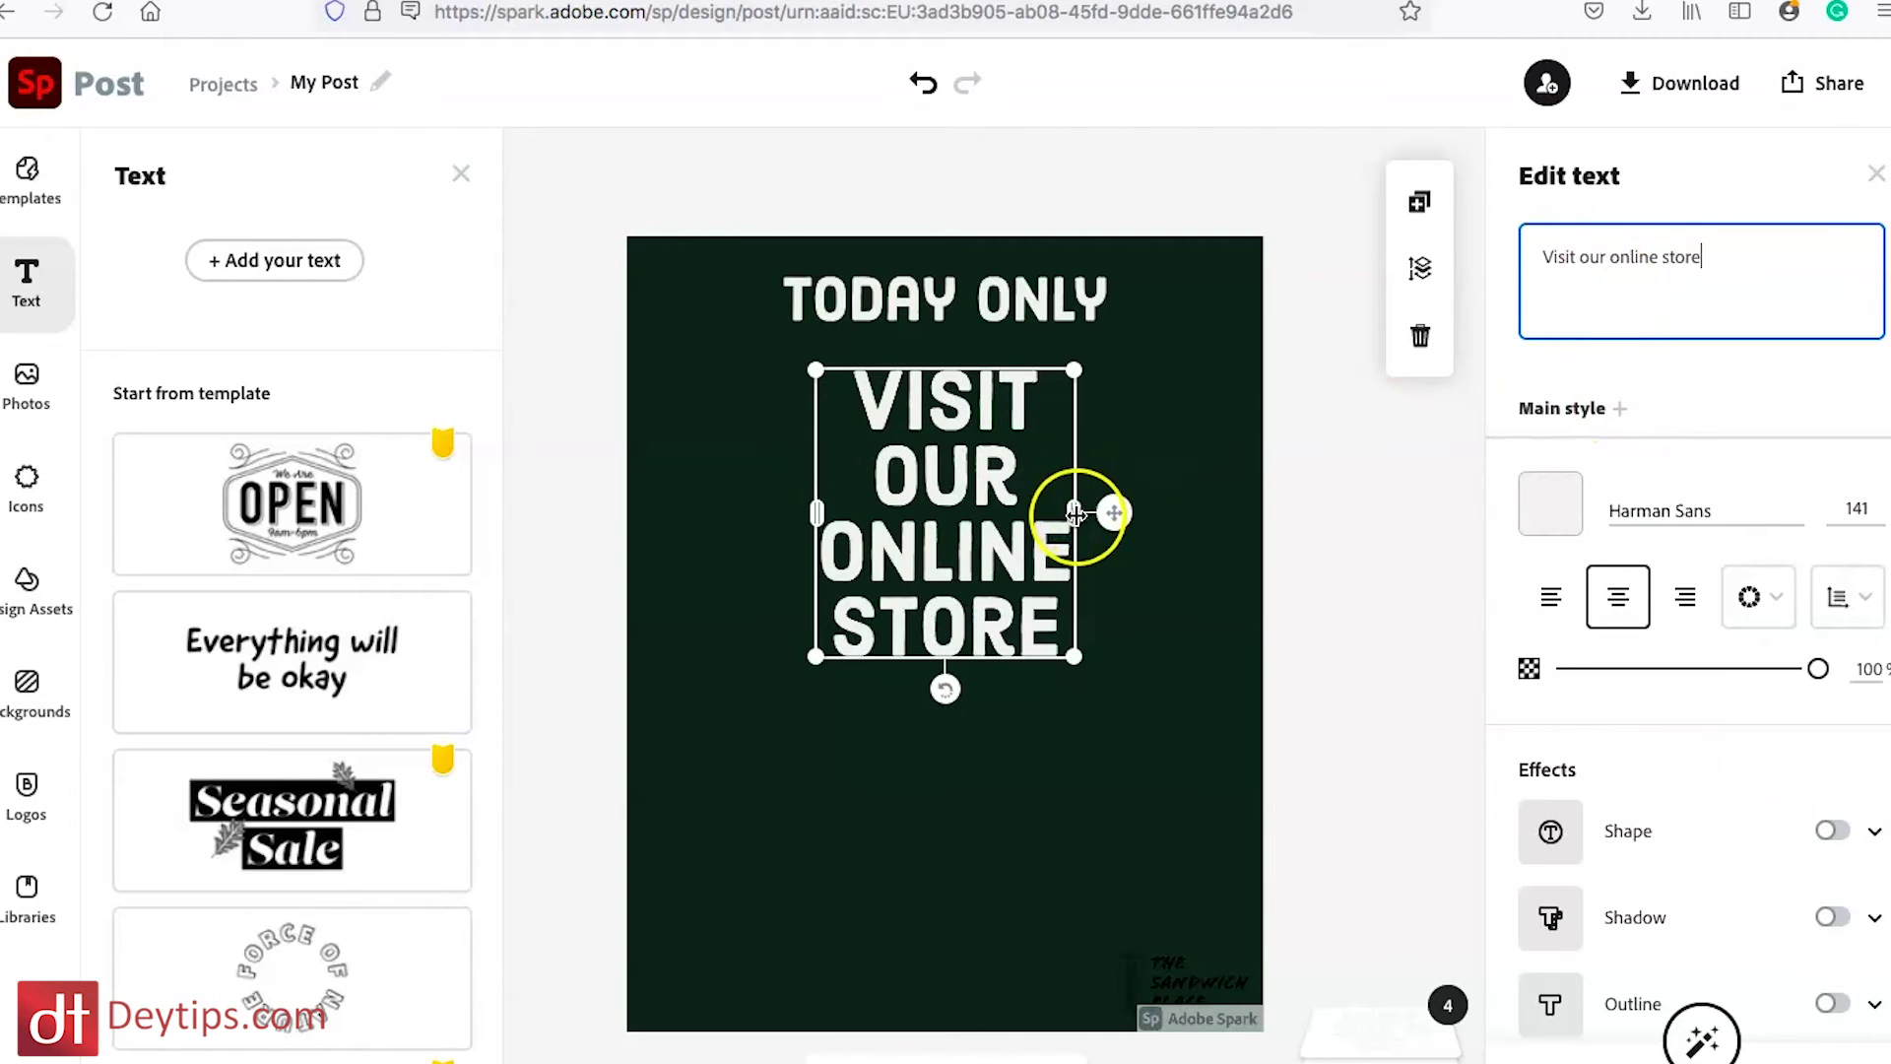
Widen the 'Visit our online store' text box and move it near the bottom
click(1093, 515)
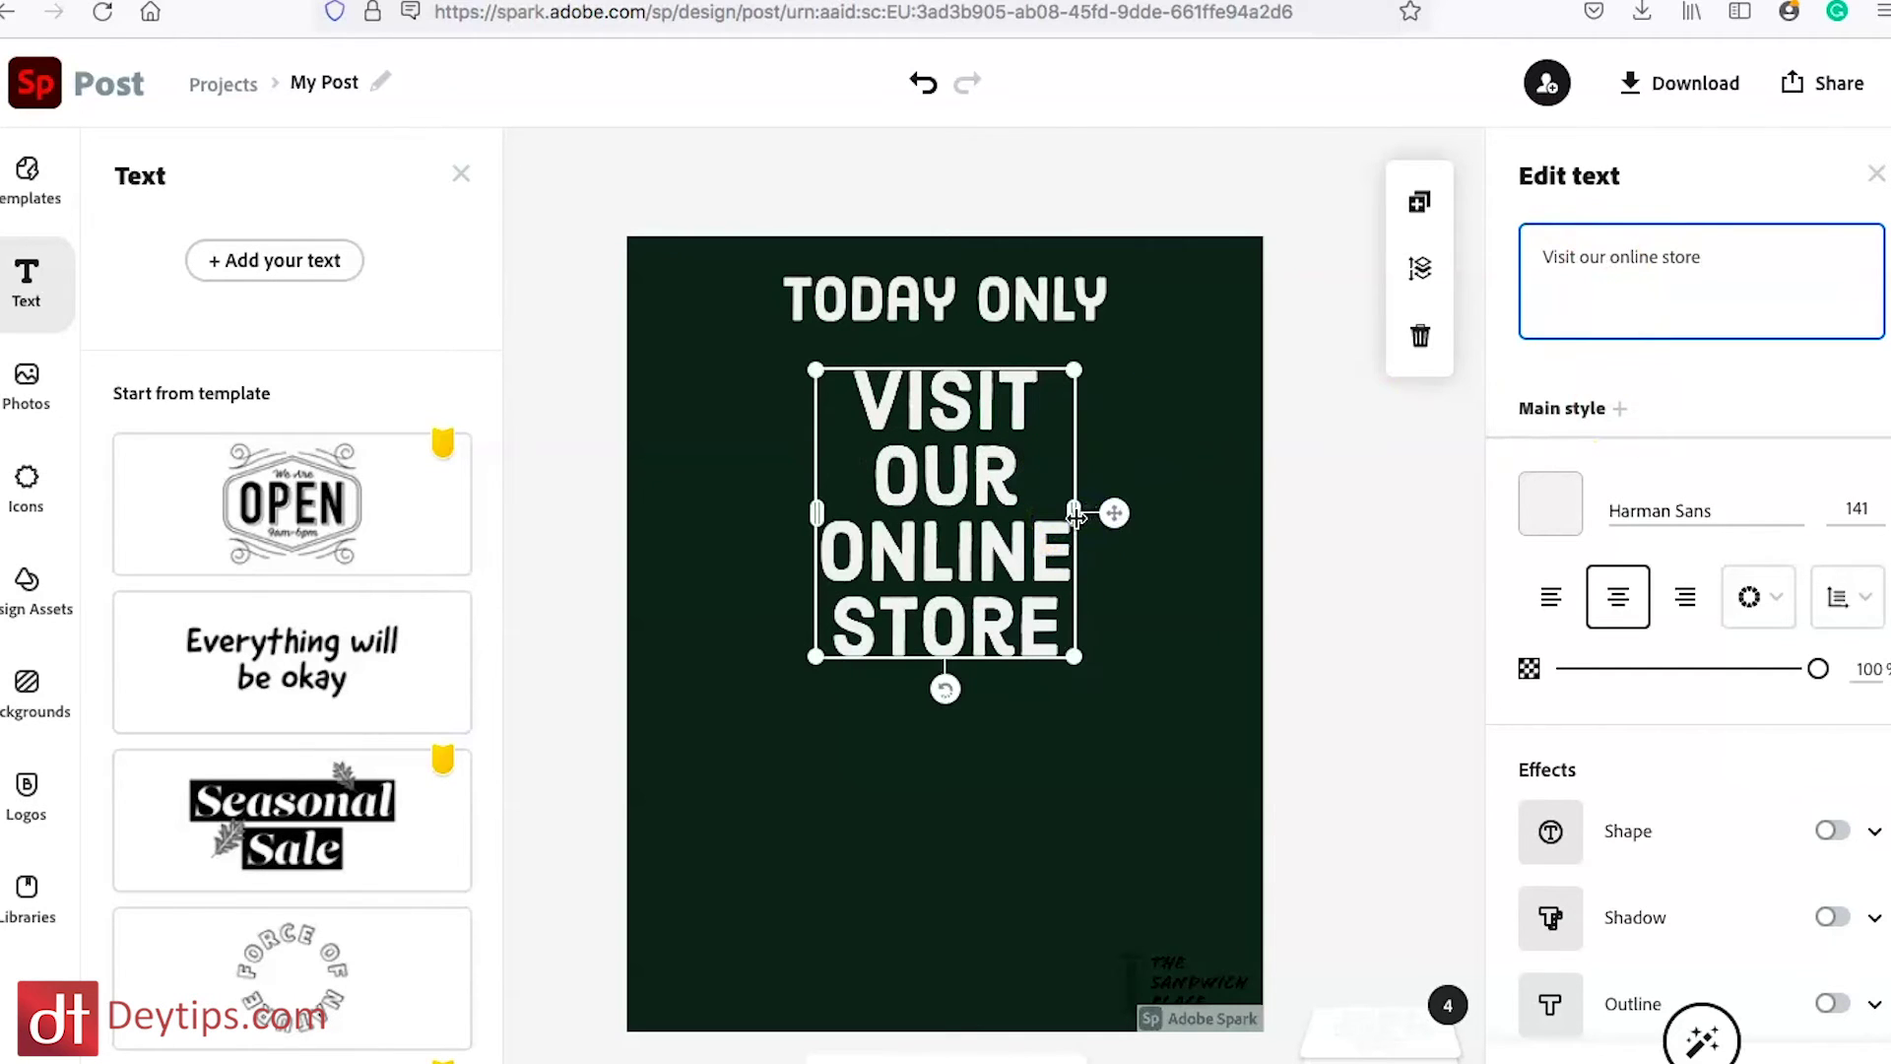
drag(1075, 513, 1228, 513)
click(982, 395)
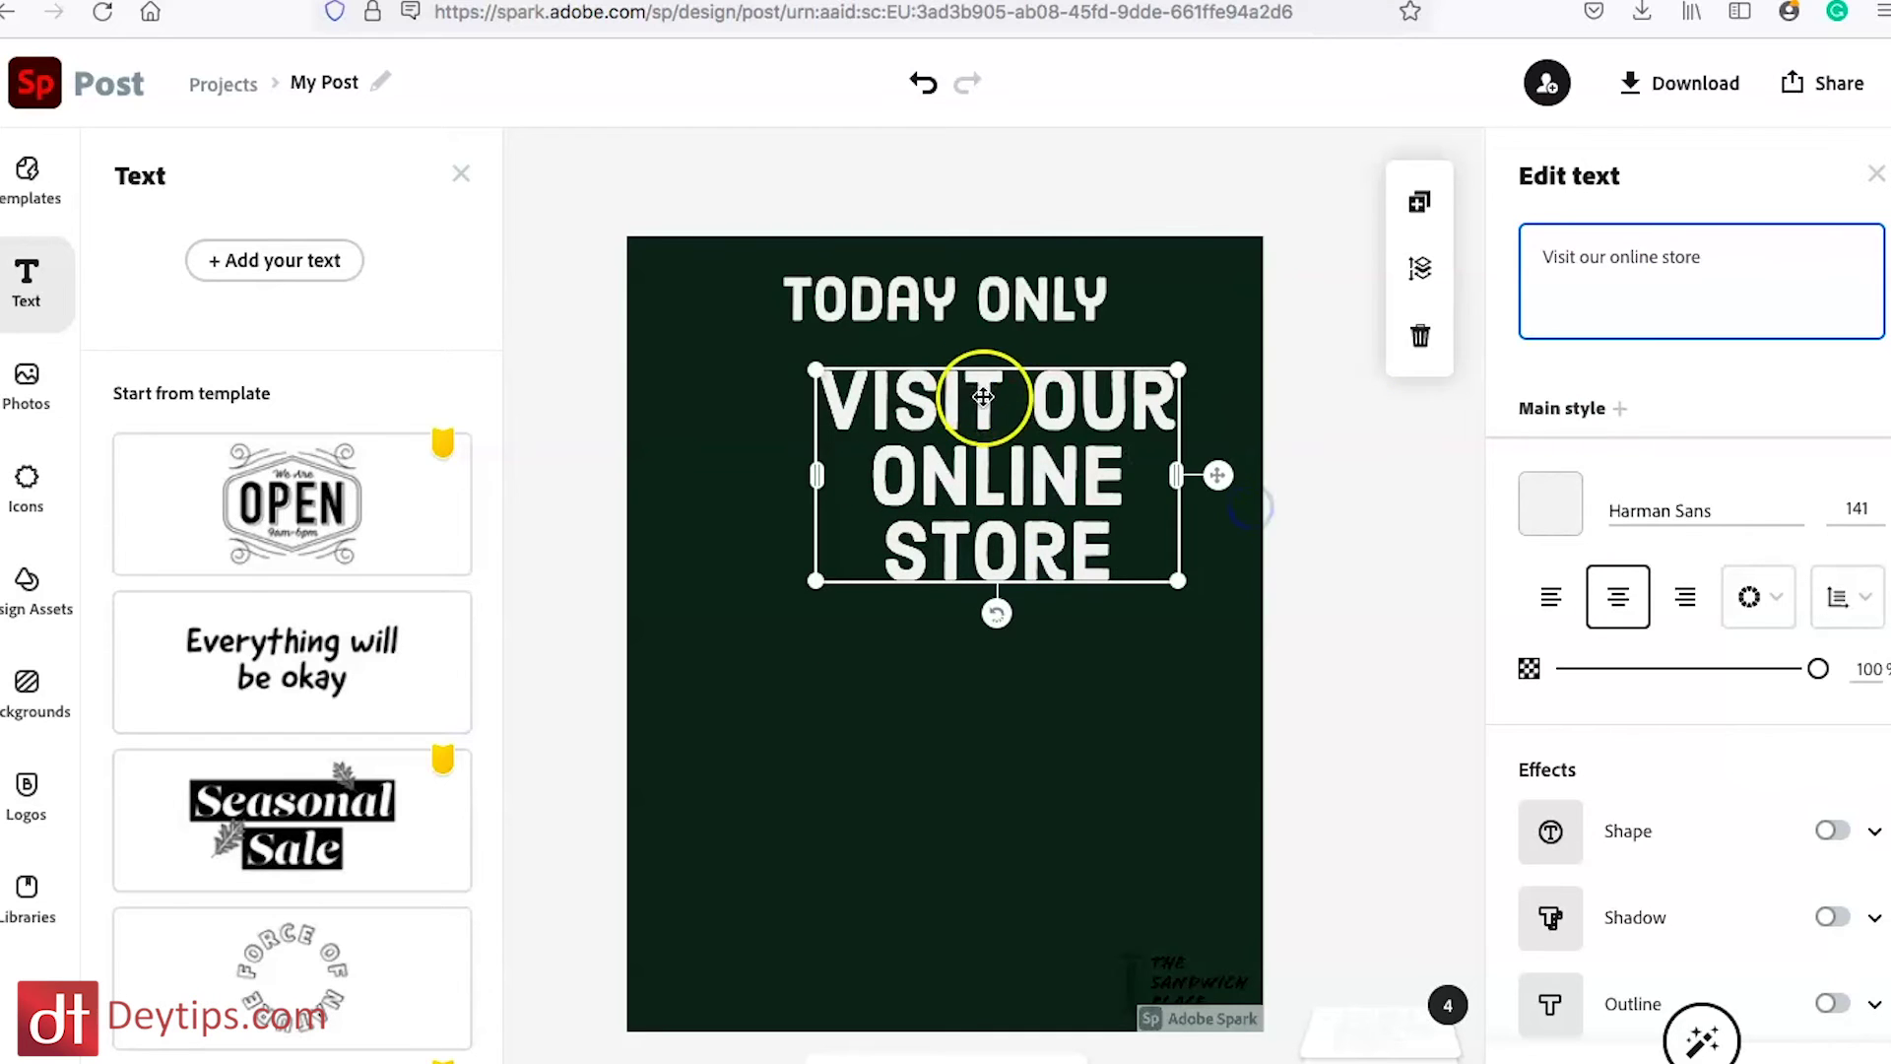
drag(988, 503, 958, 872)
click(667, 168)
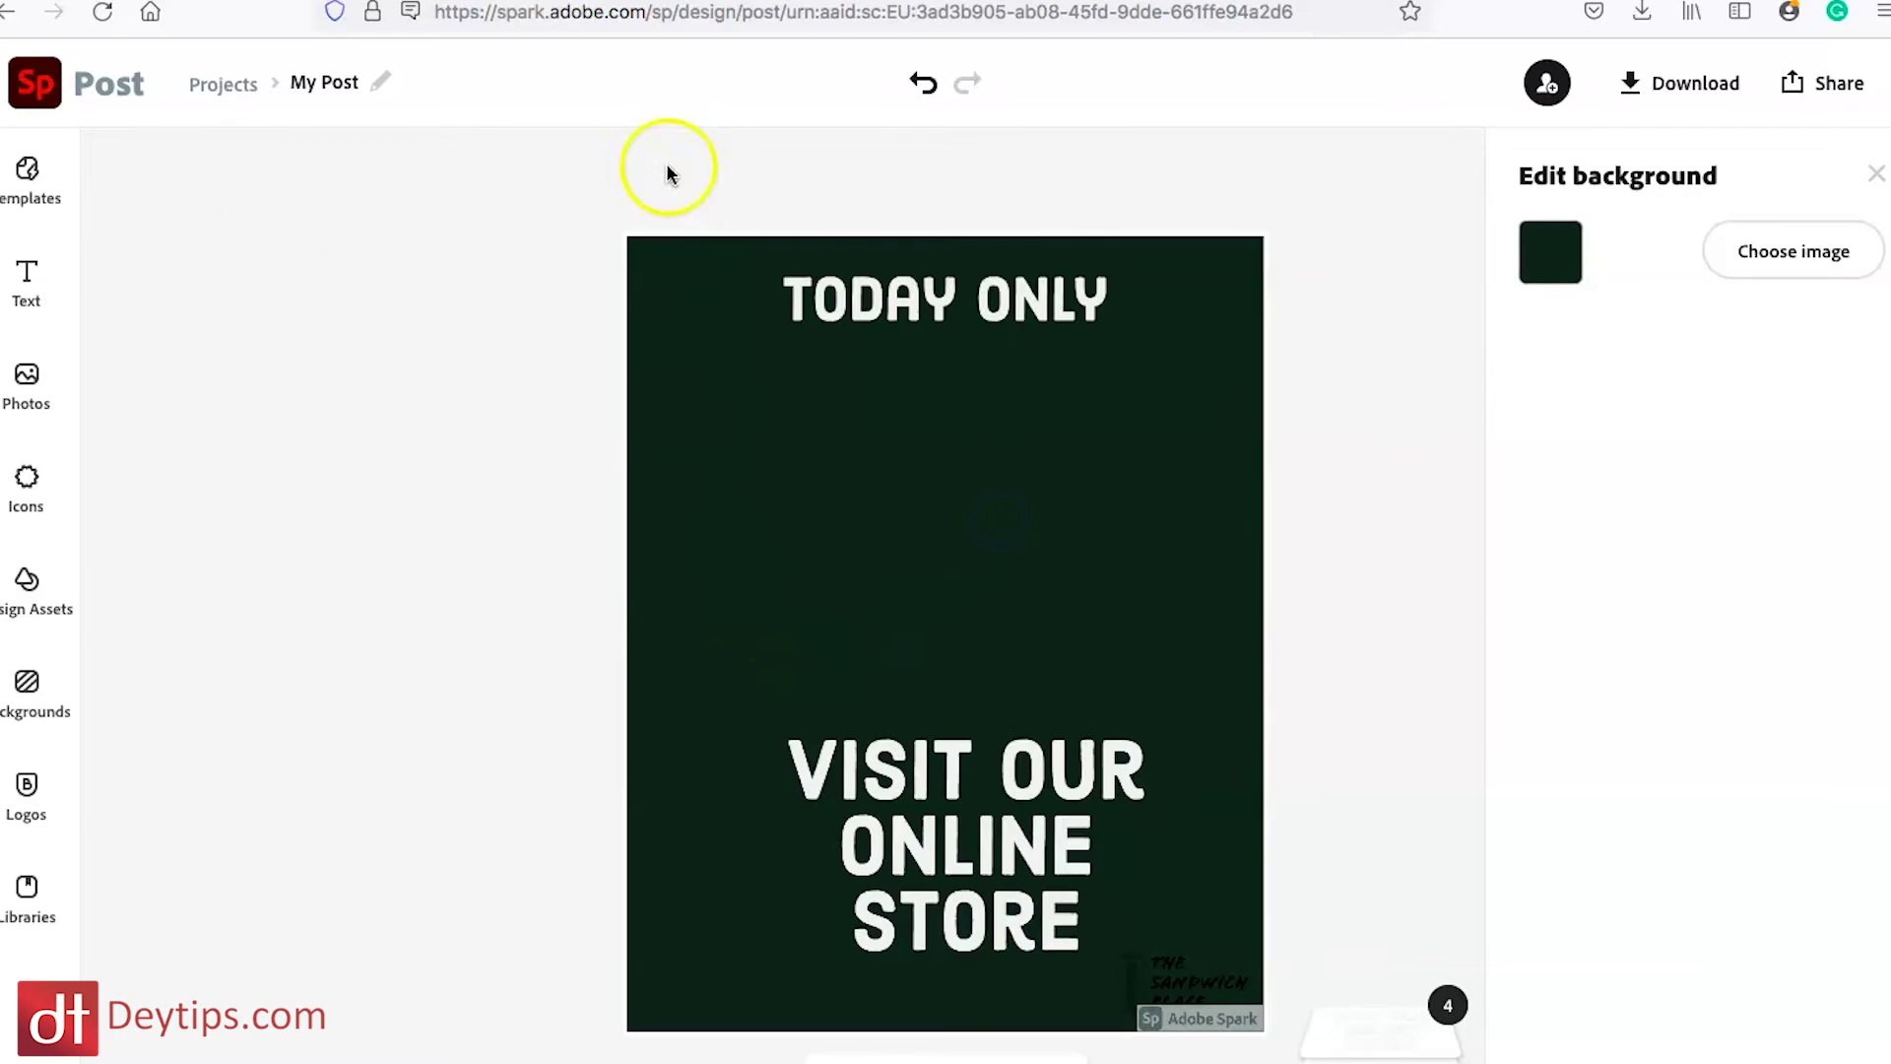
Upload the shoe PNG photo onto the middle of the post
click(29, 386)
click(315, 300)
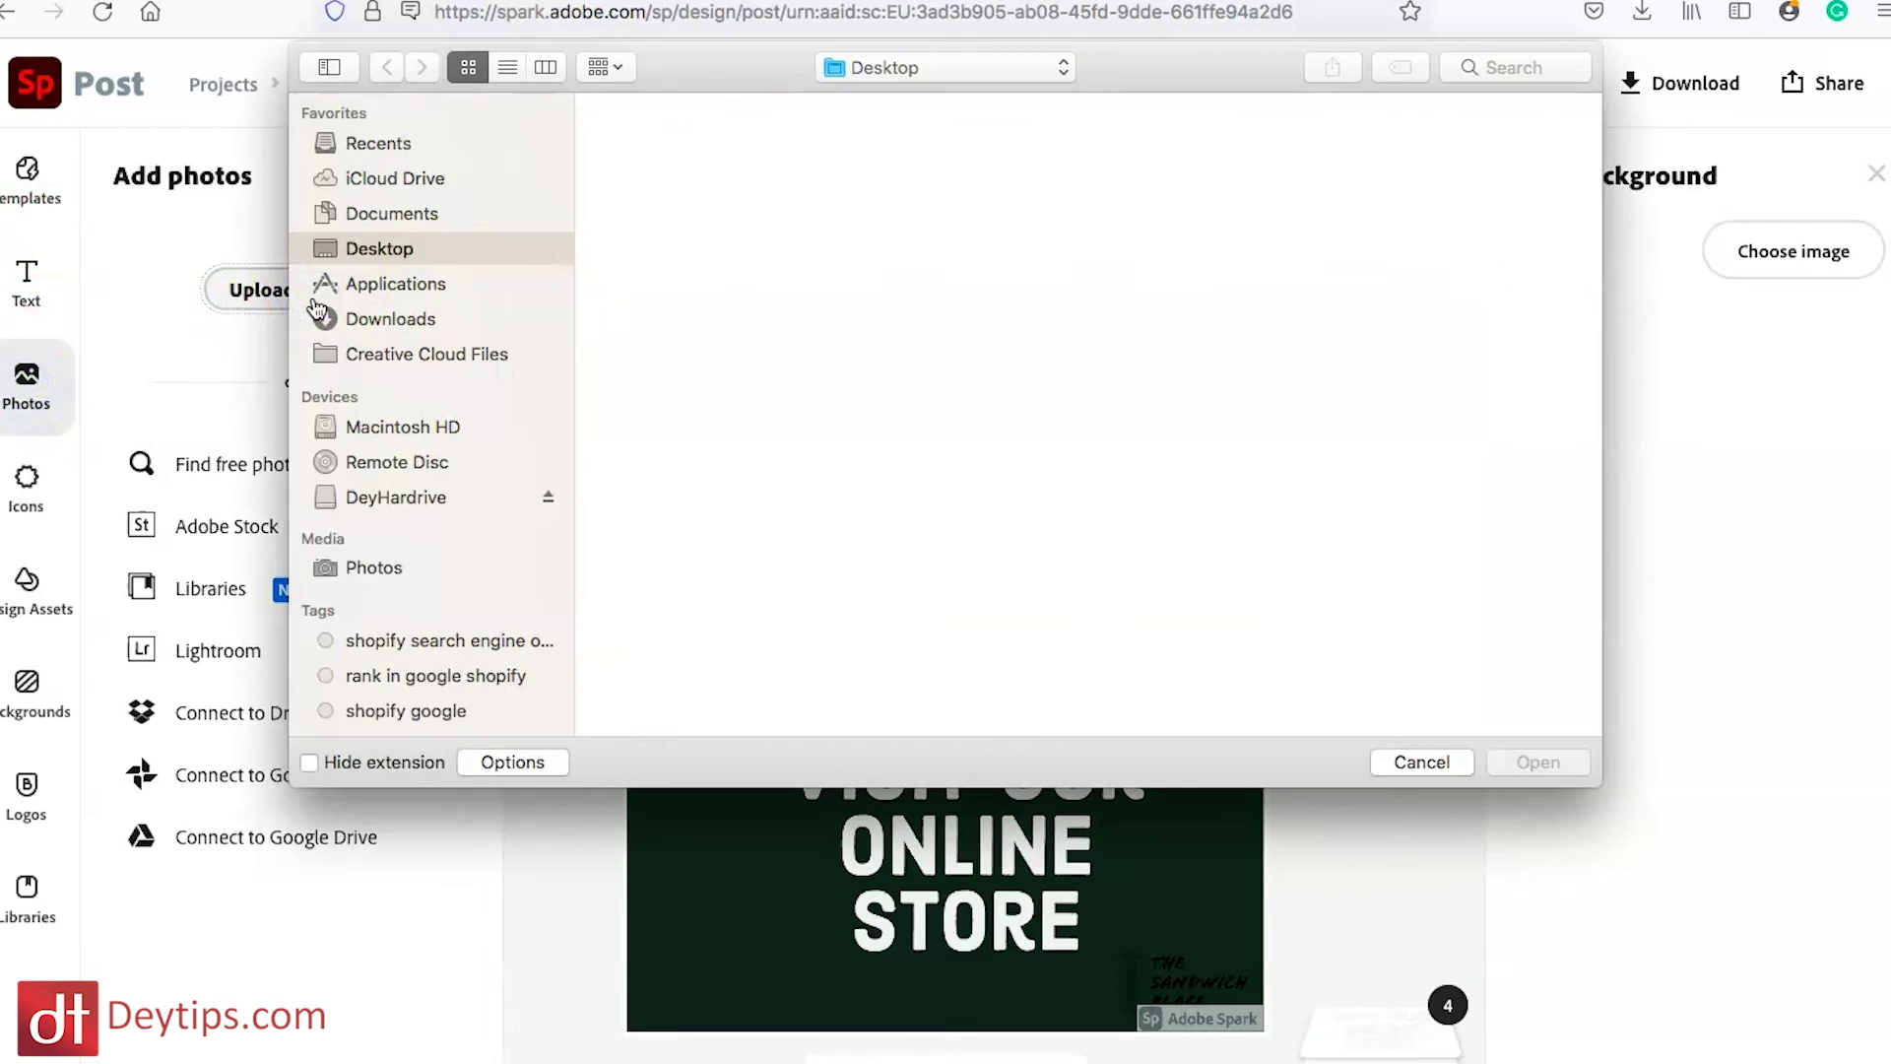
double_click(1336, 615)
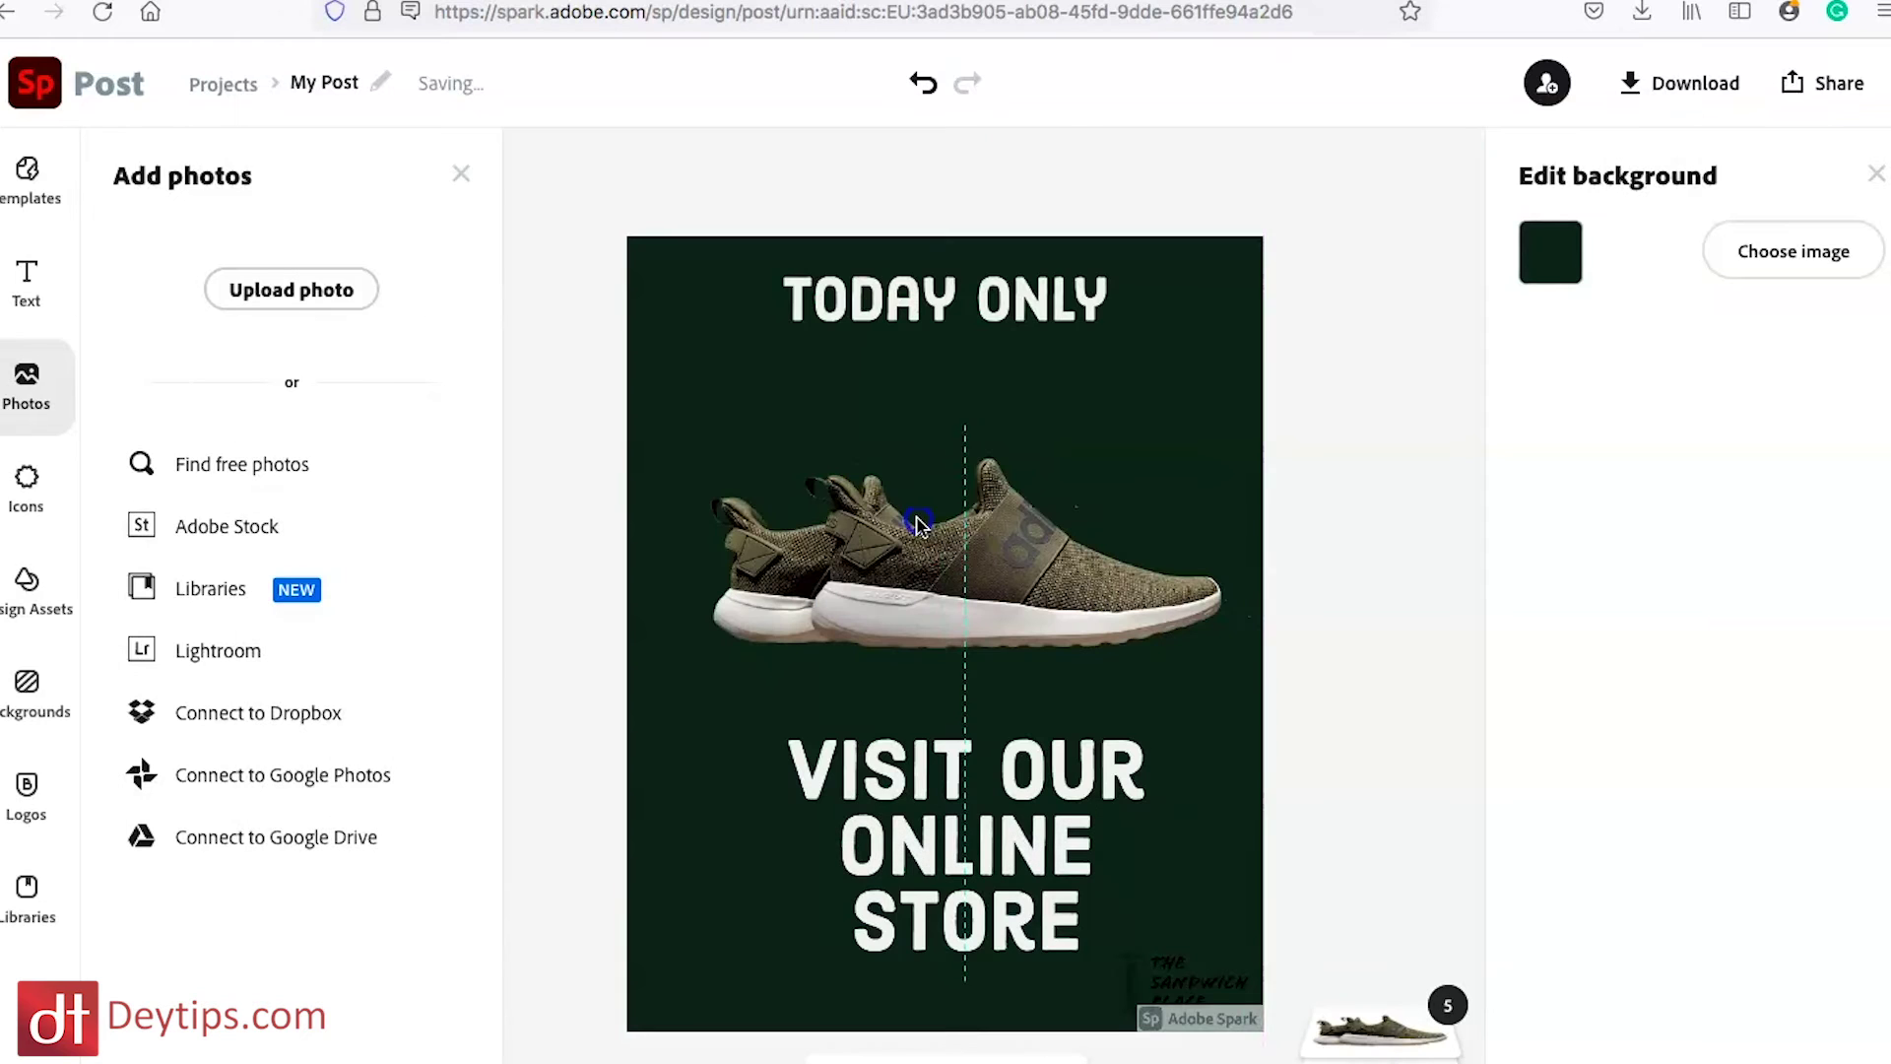
Delete the small bottom-right logo and search icons for 'rectangle'
click(1182, 961)
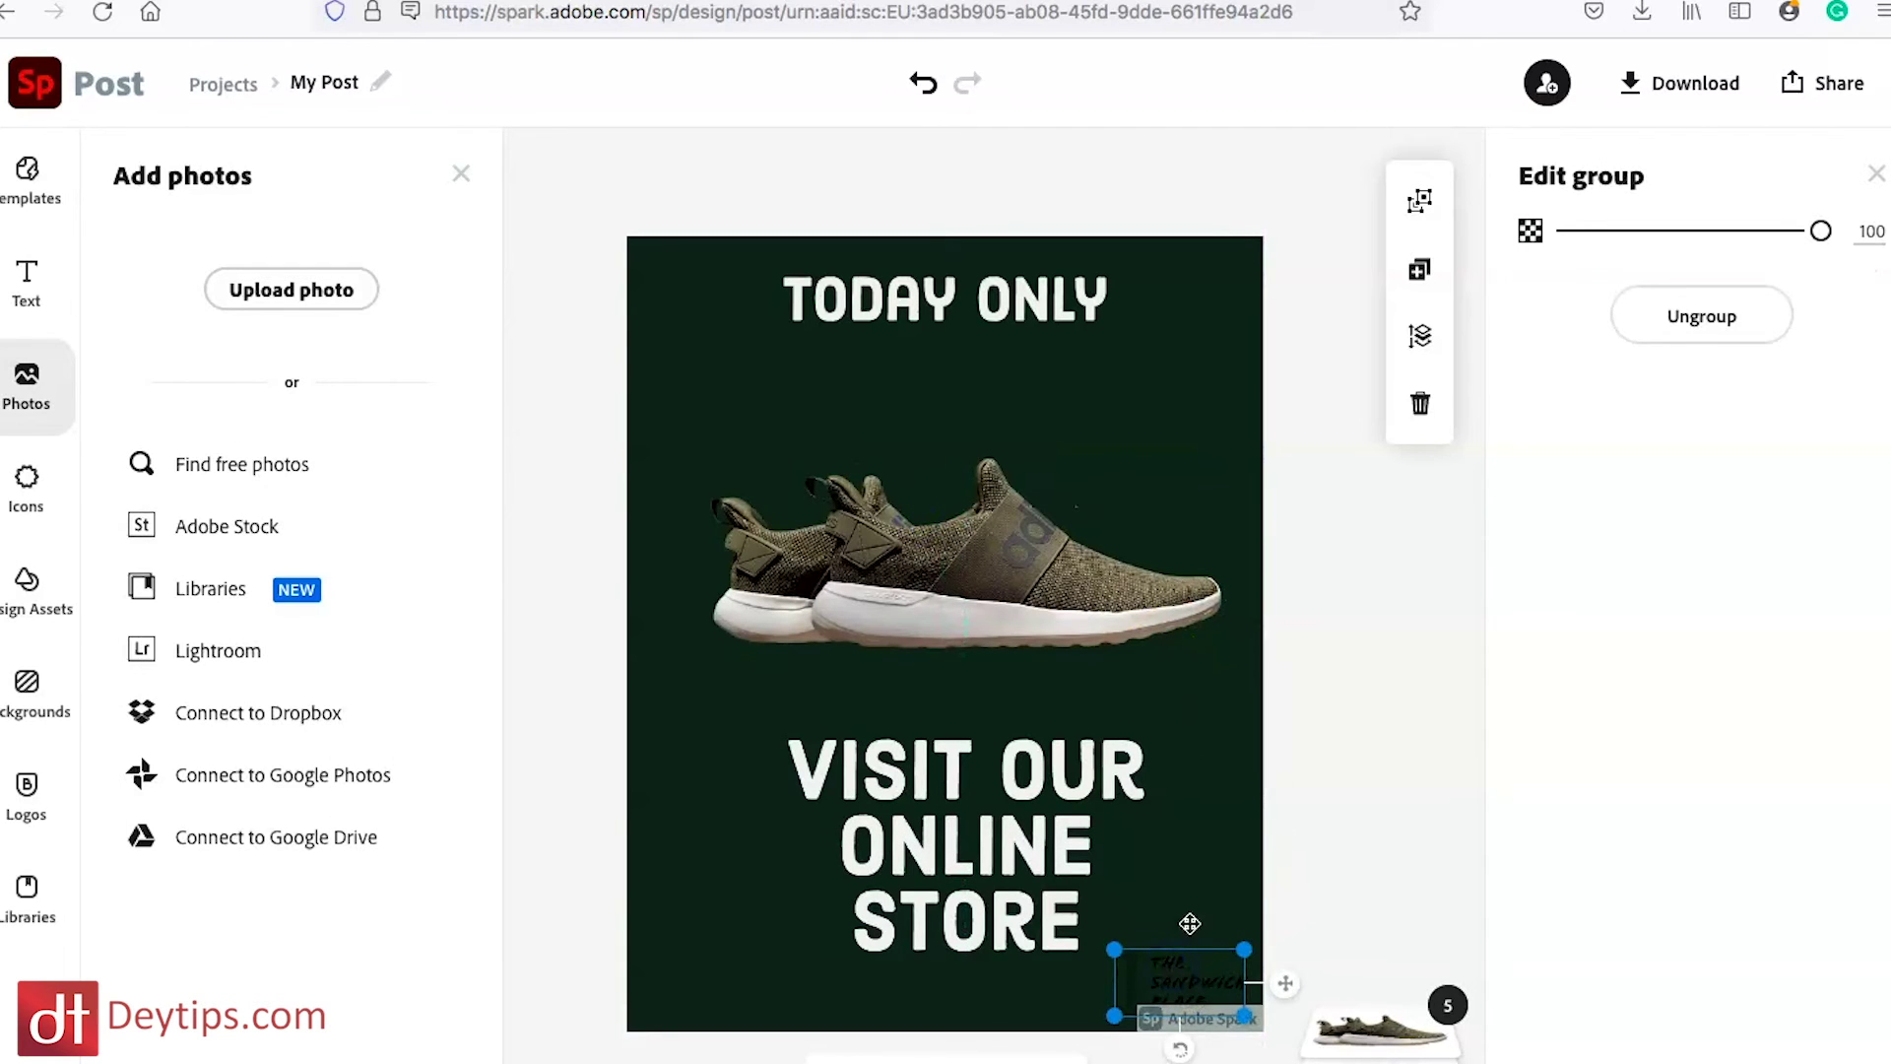
click(1418, 408)
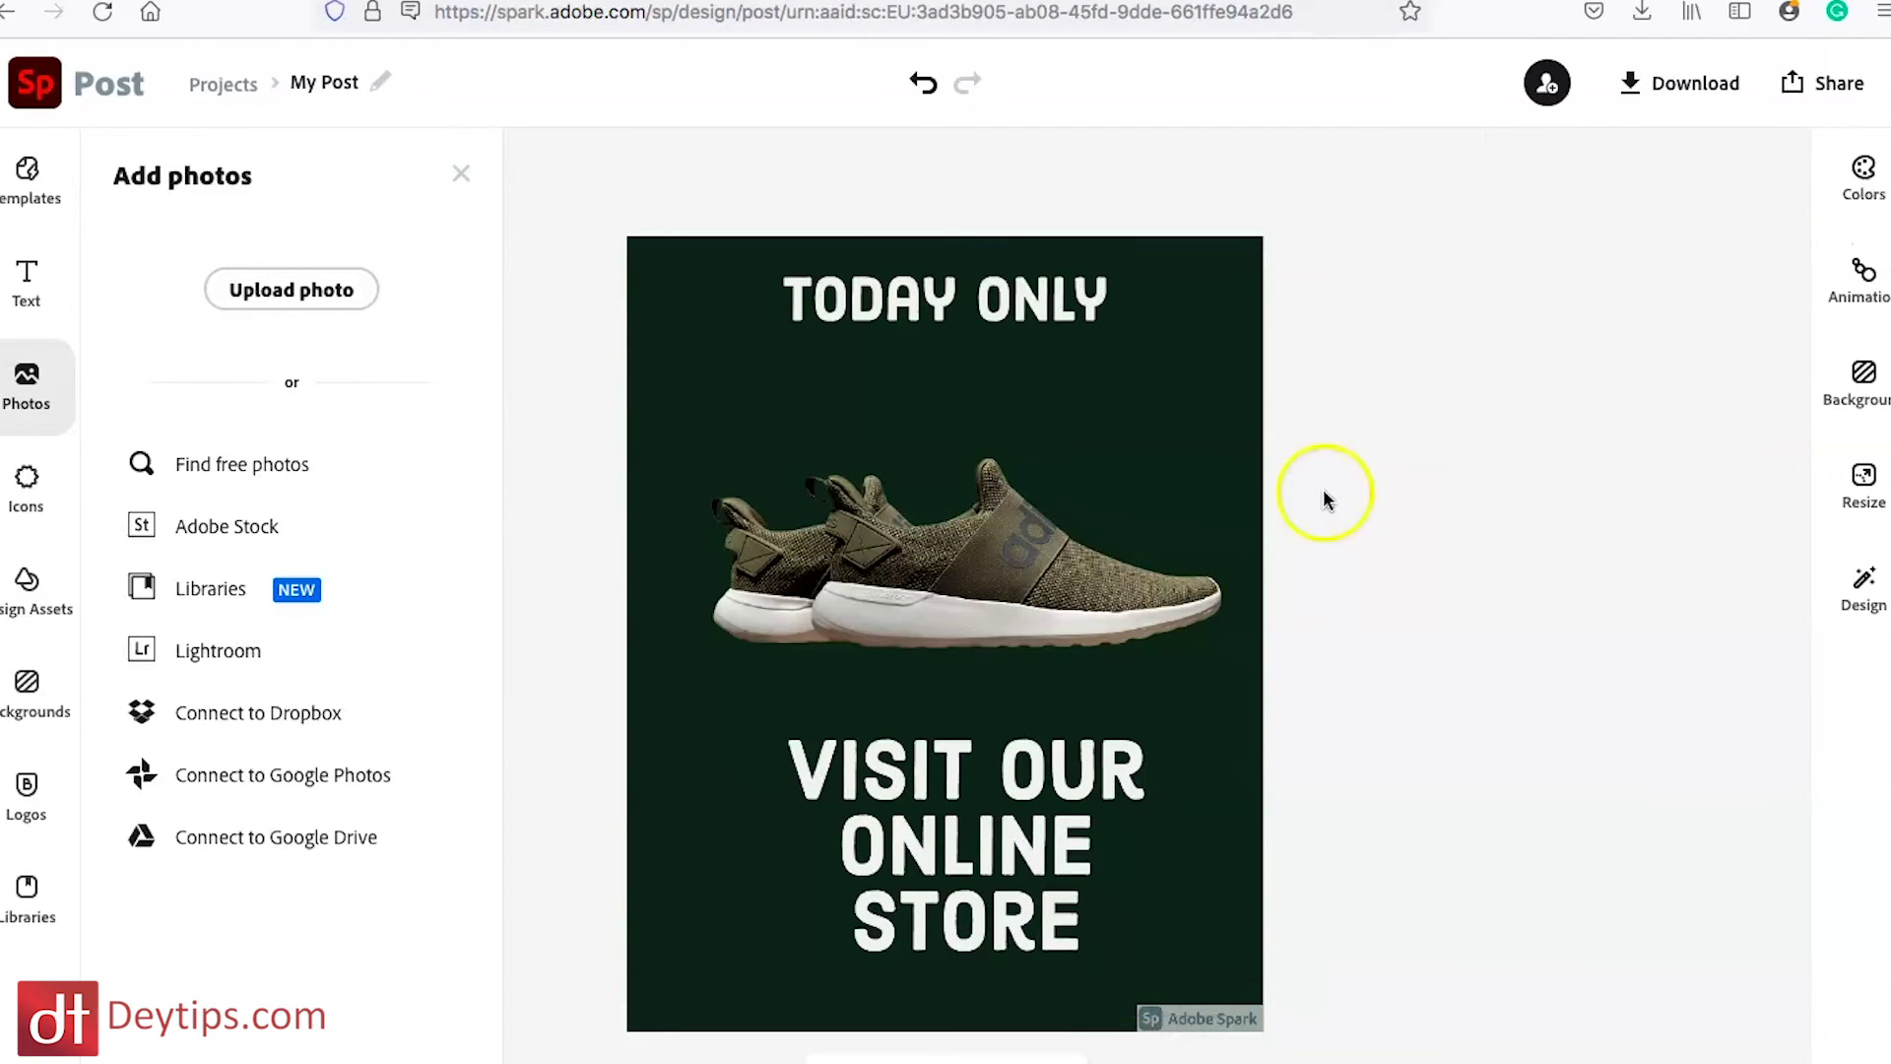
click(20, 492)
text(rectangle)
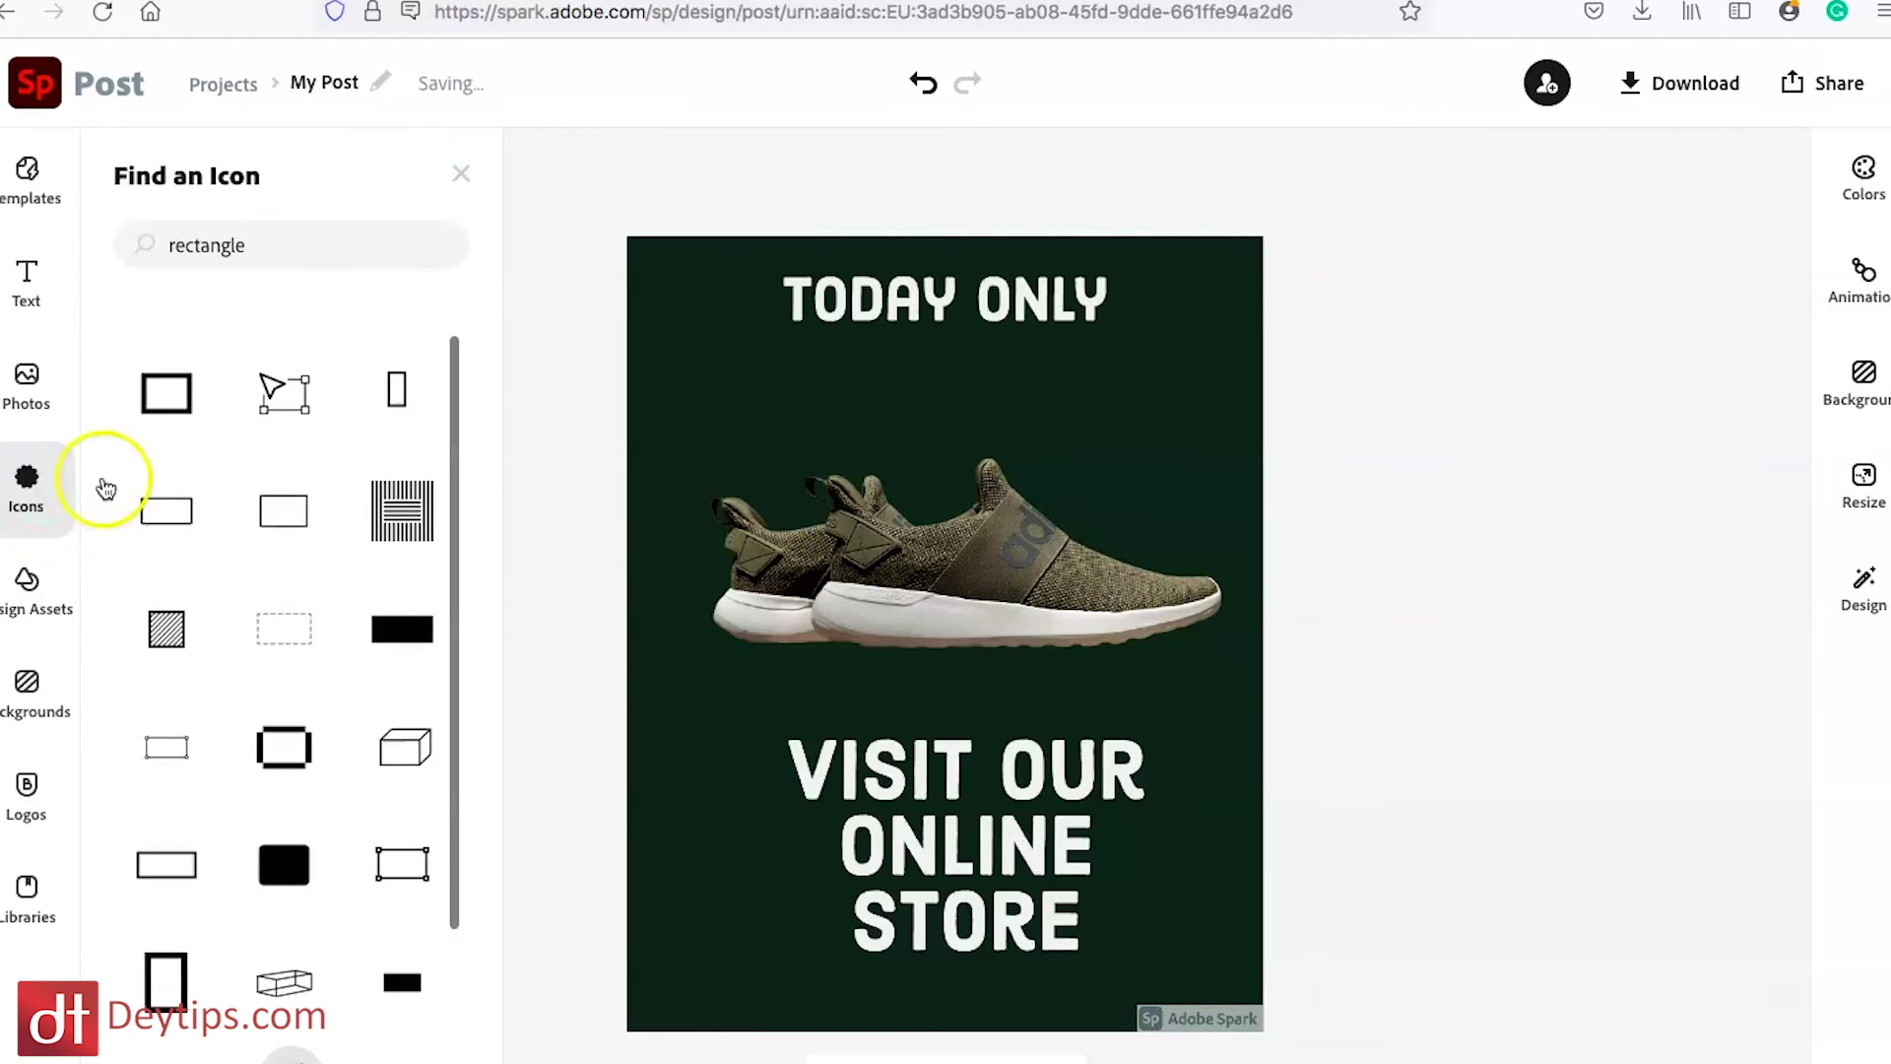
scroll(284, 591, down, 3)
scroll(285, 590, down, 10)
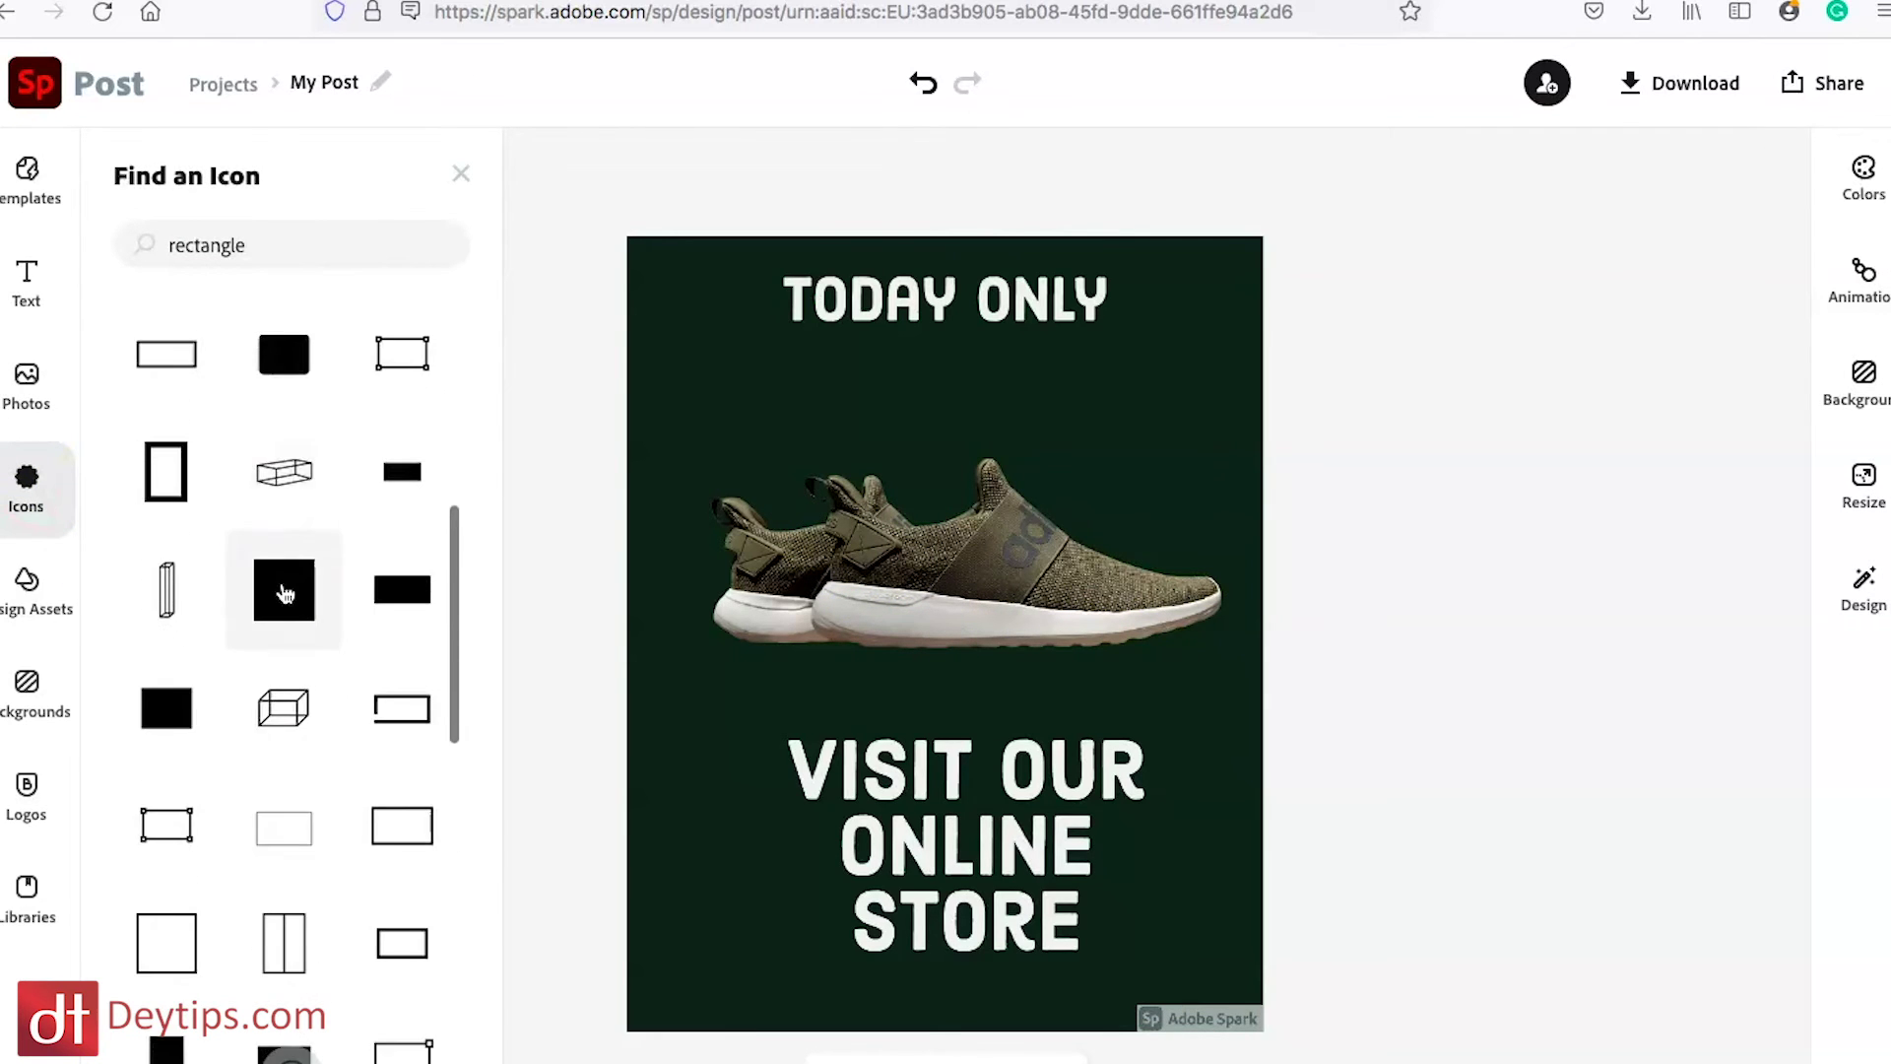
scroll(284, 592, up, 4)
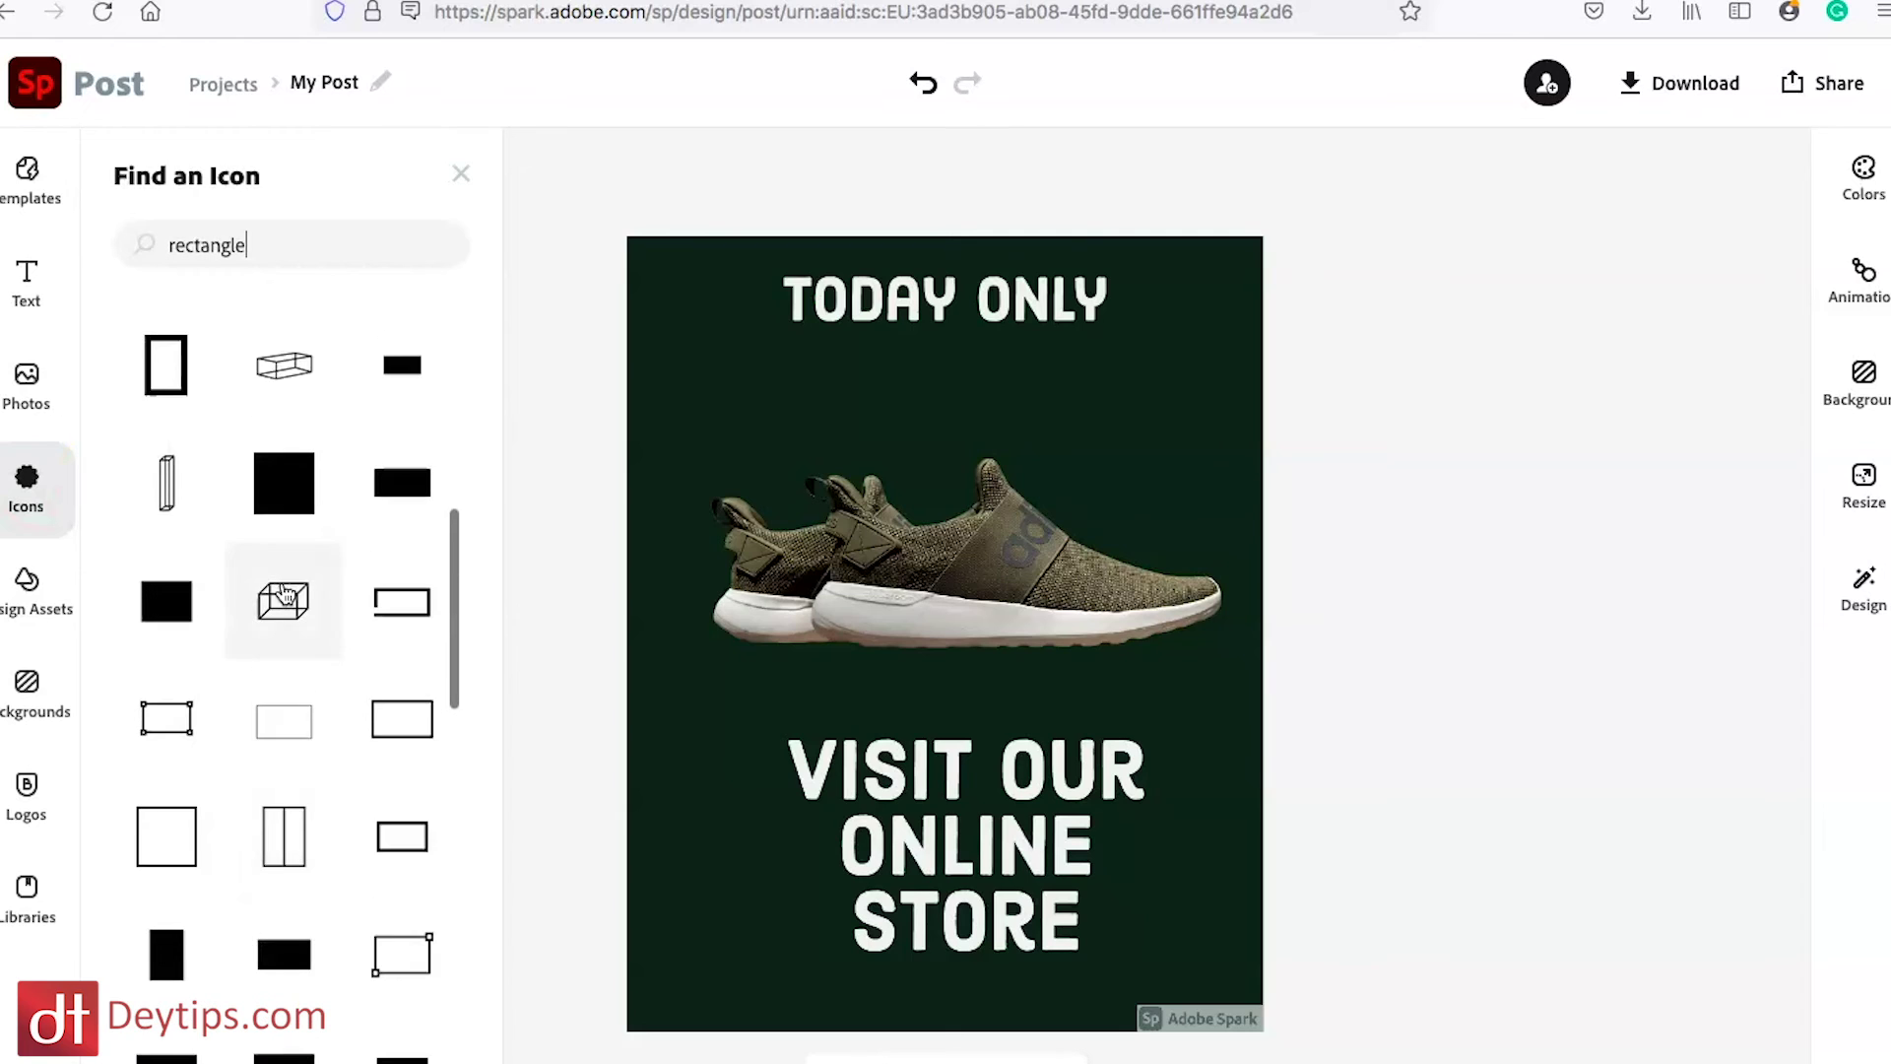
click(12, 599)
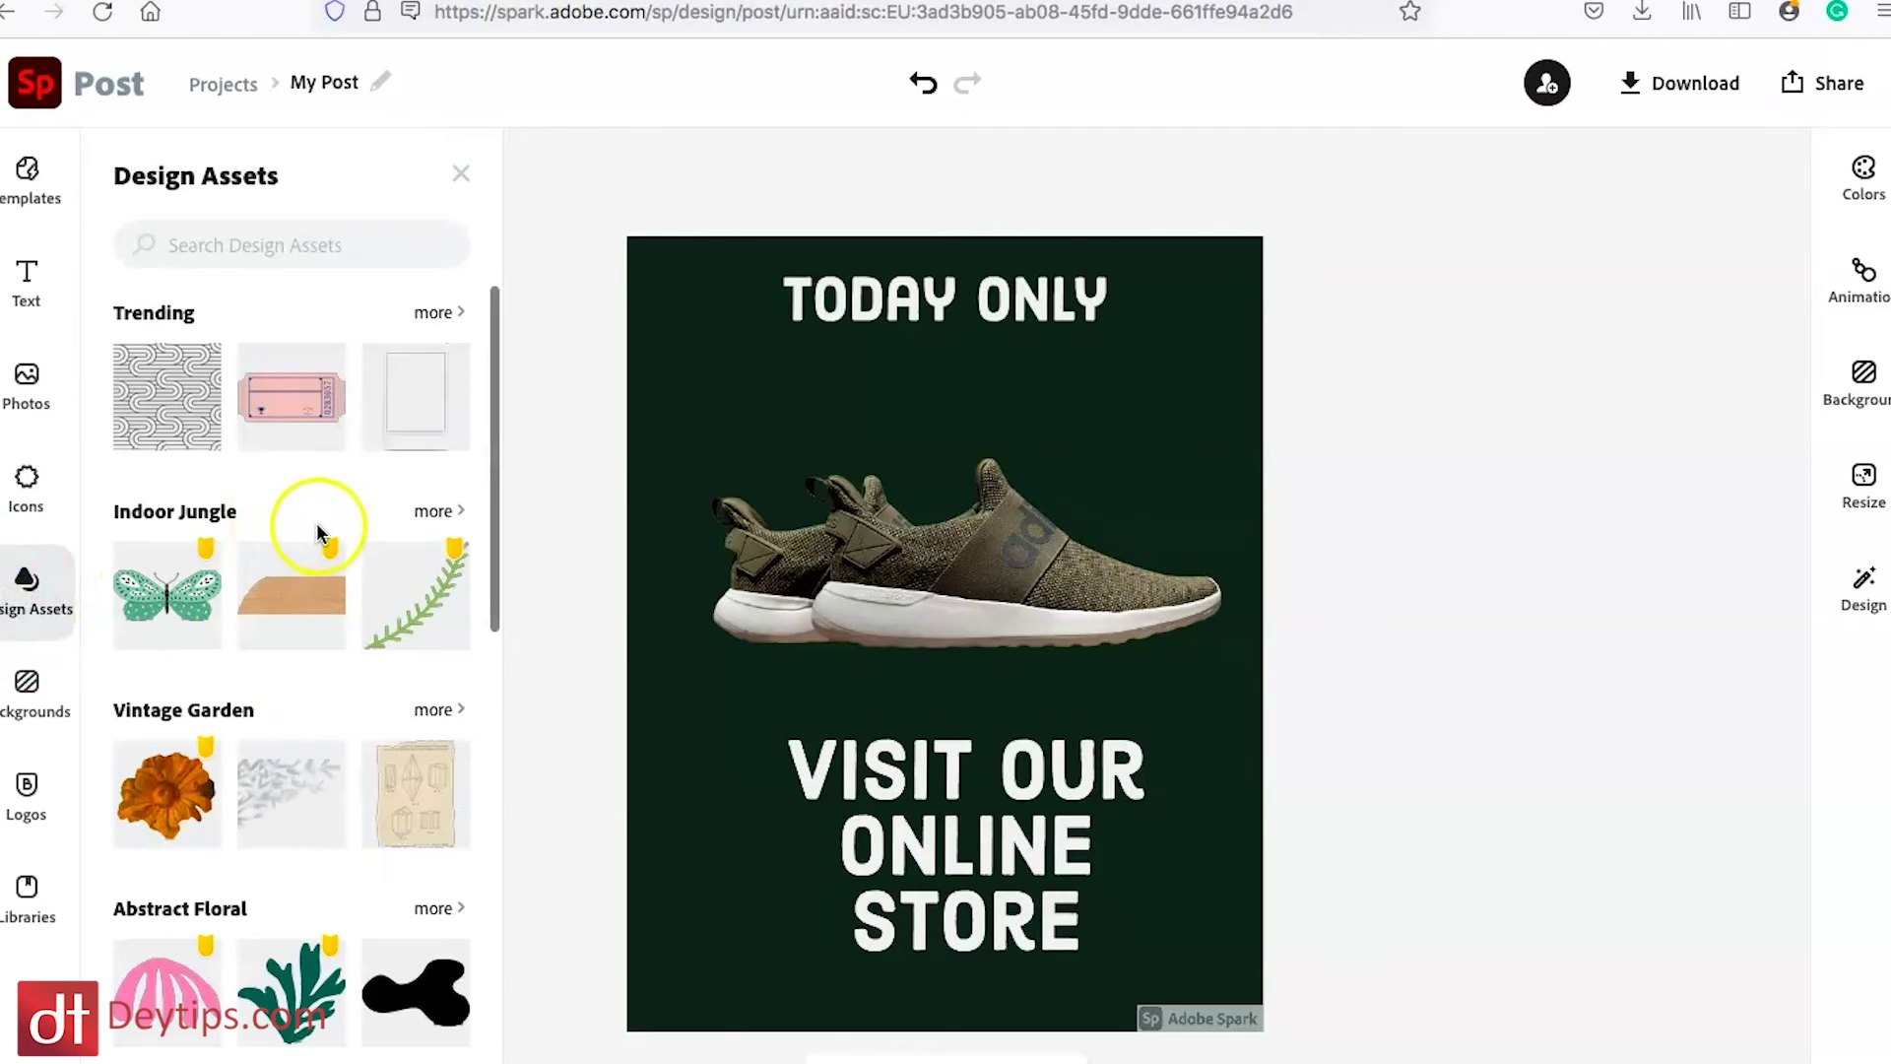
scroll(320, 532, down, 2)
scroll(320, 532, down, 10)
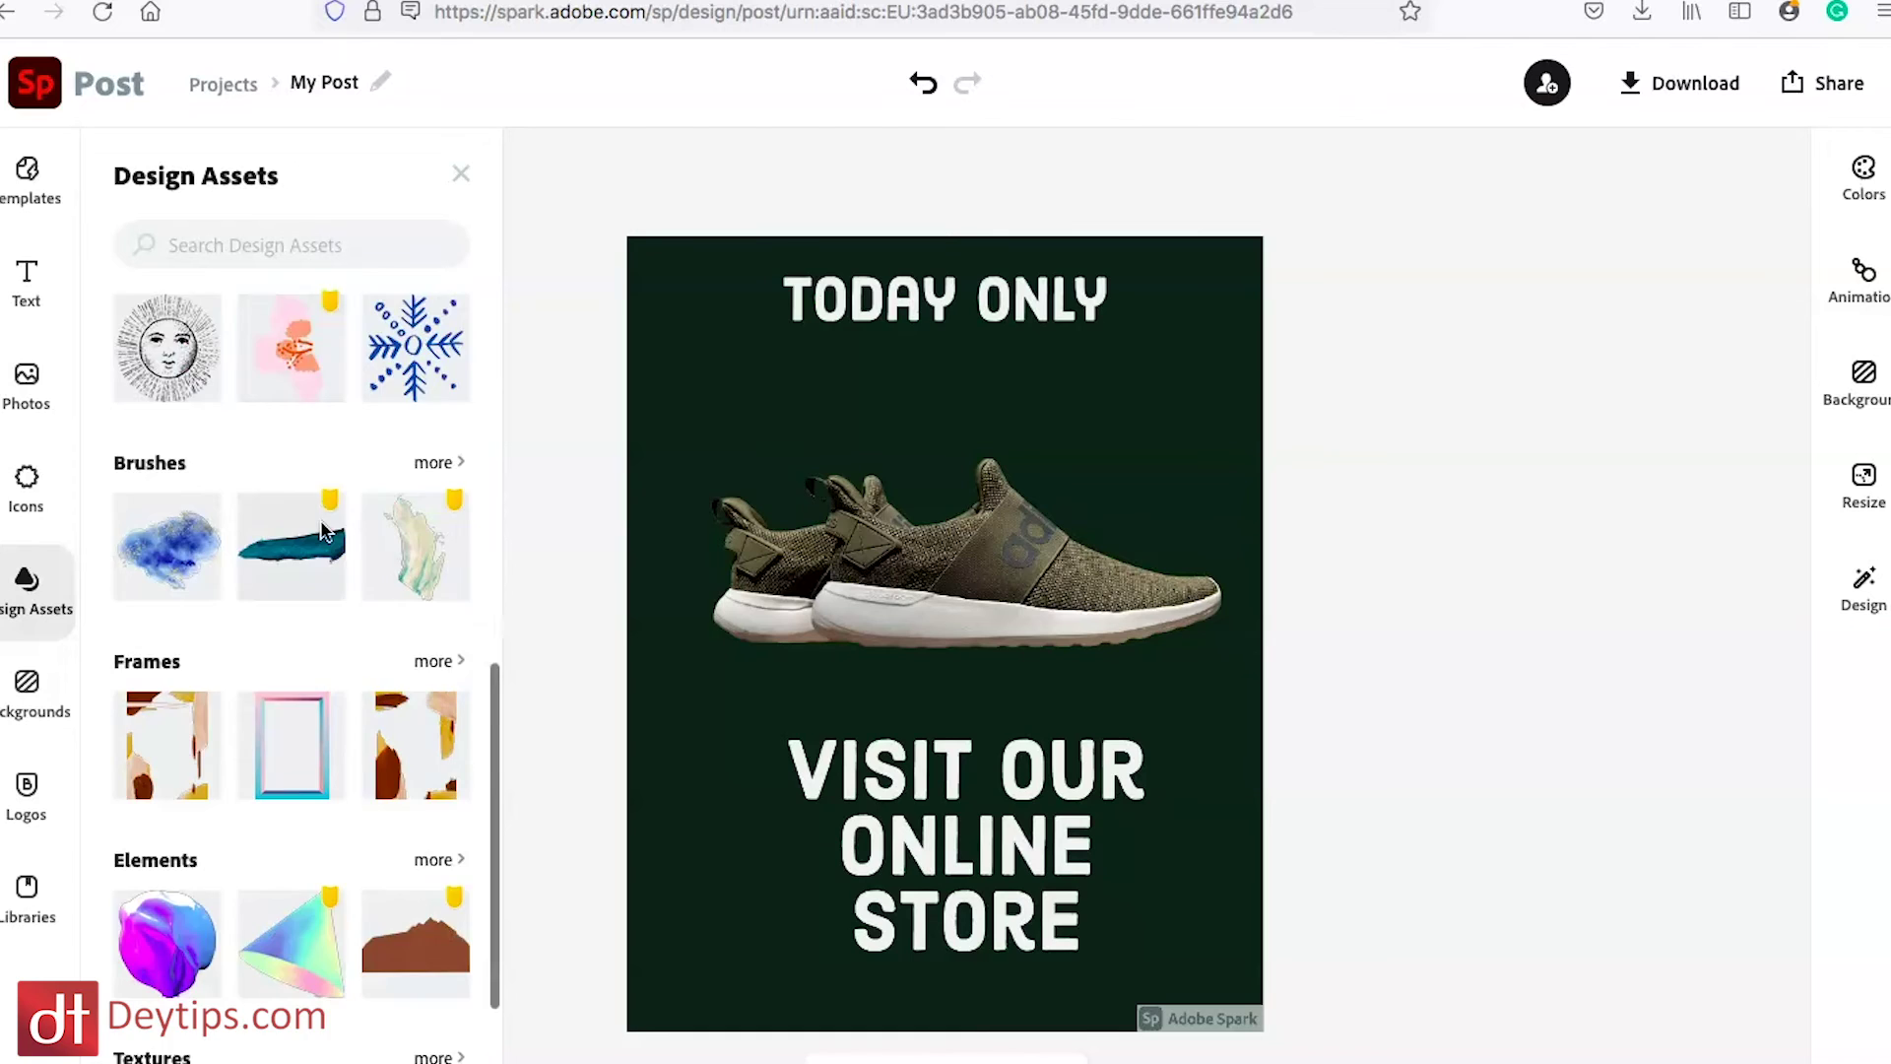
scroll(321, 532, up, 3)
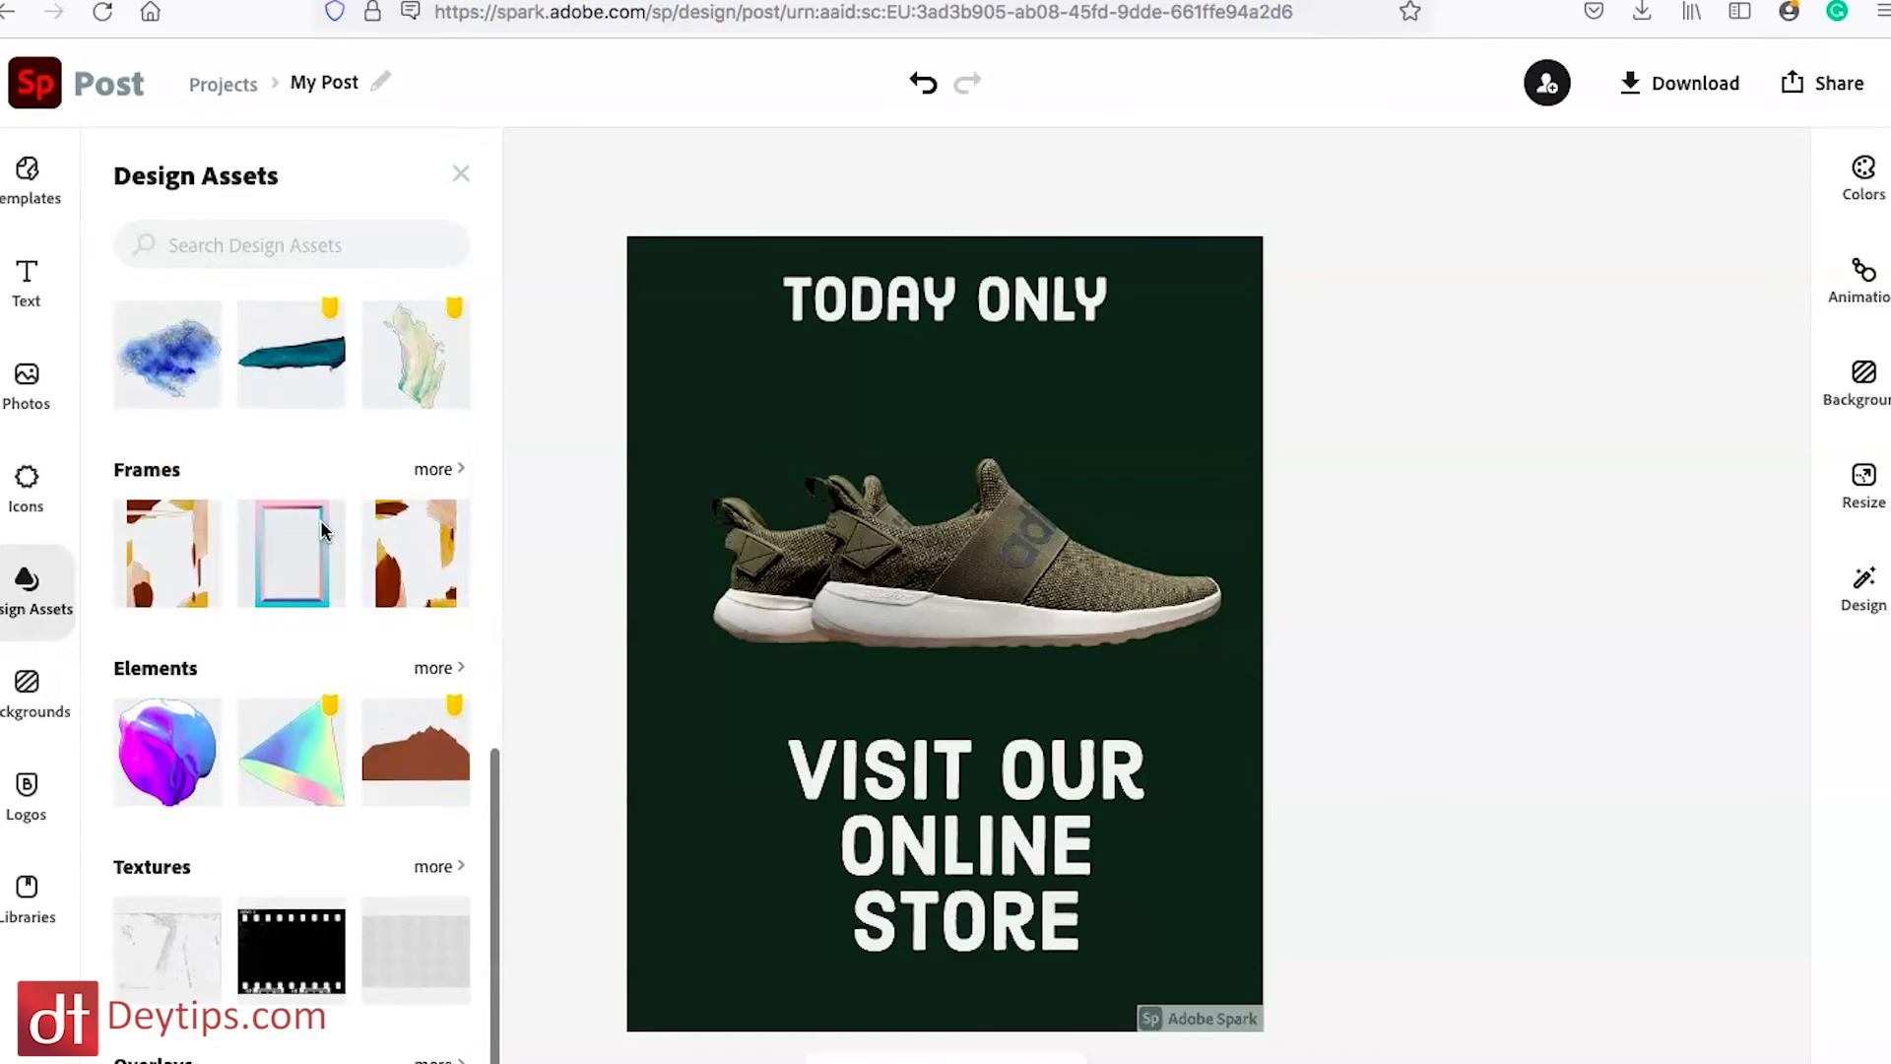
scroll(321, 532, up, 10)
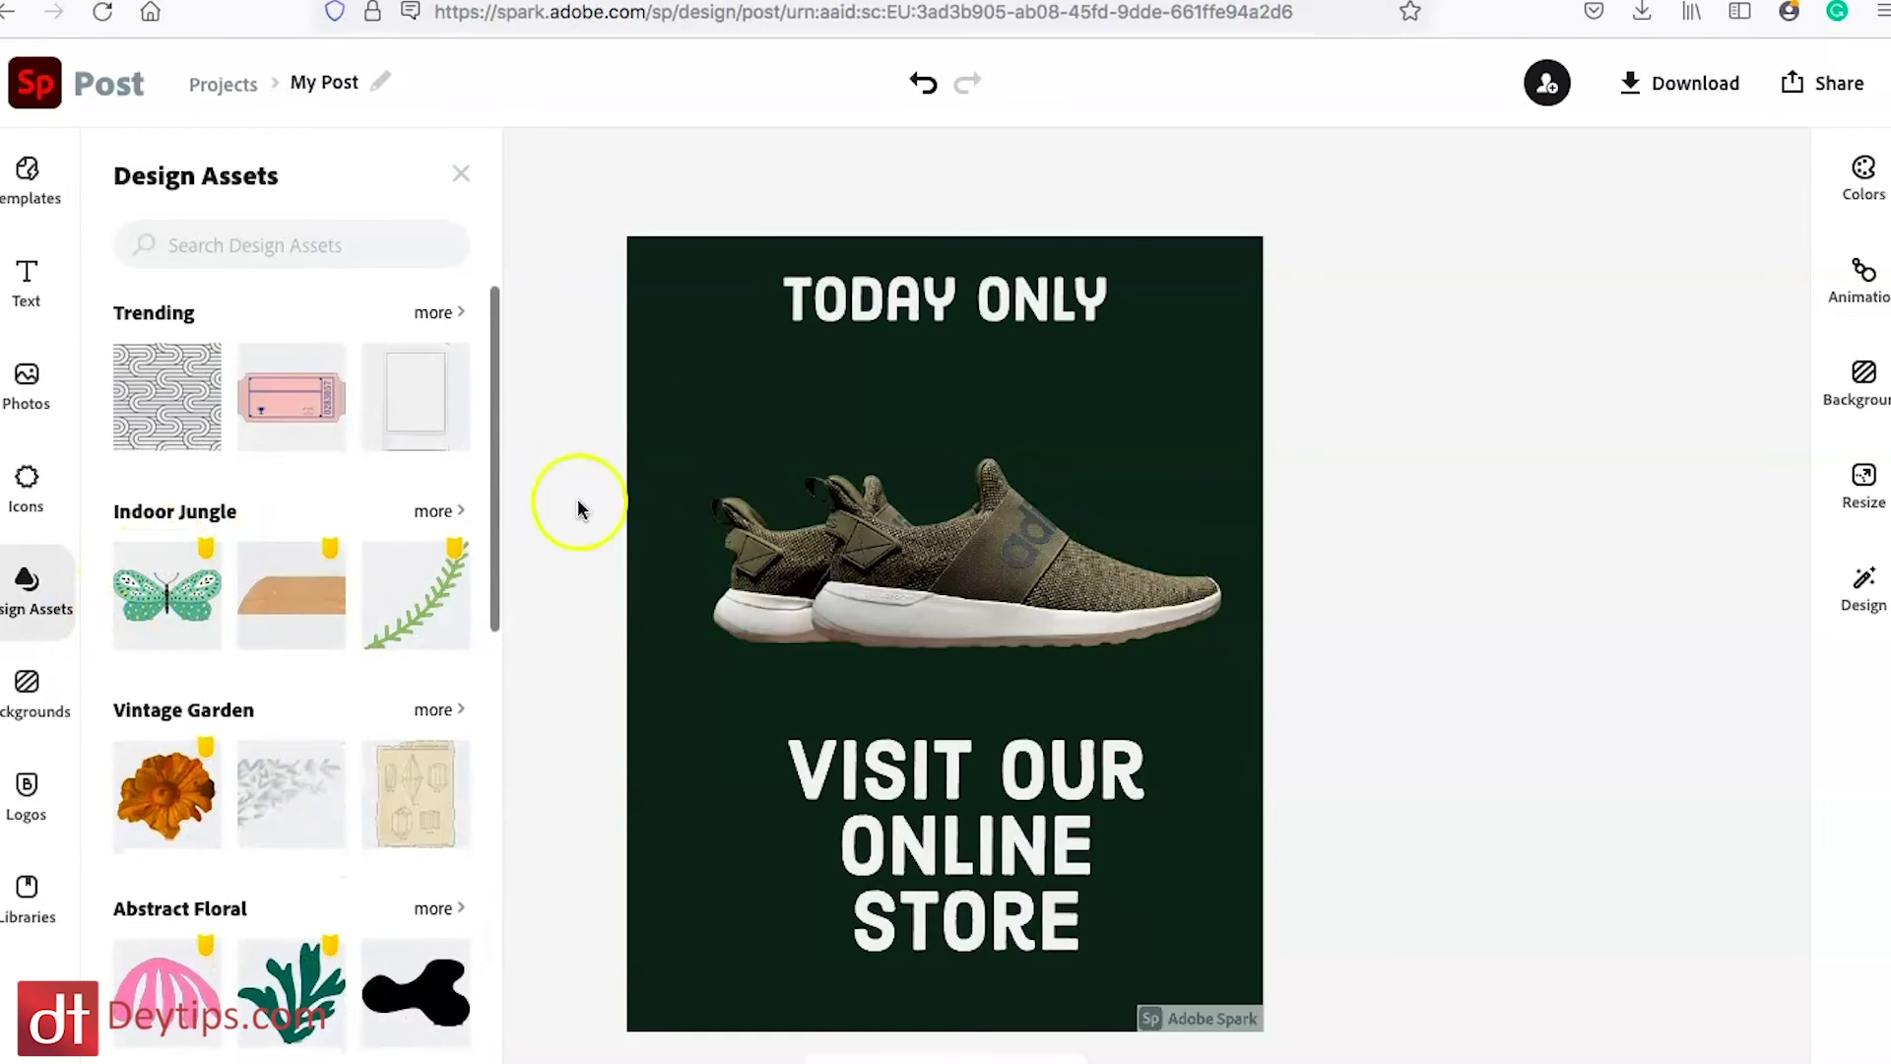
click(554, 366)
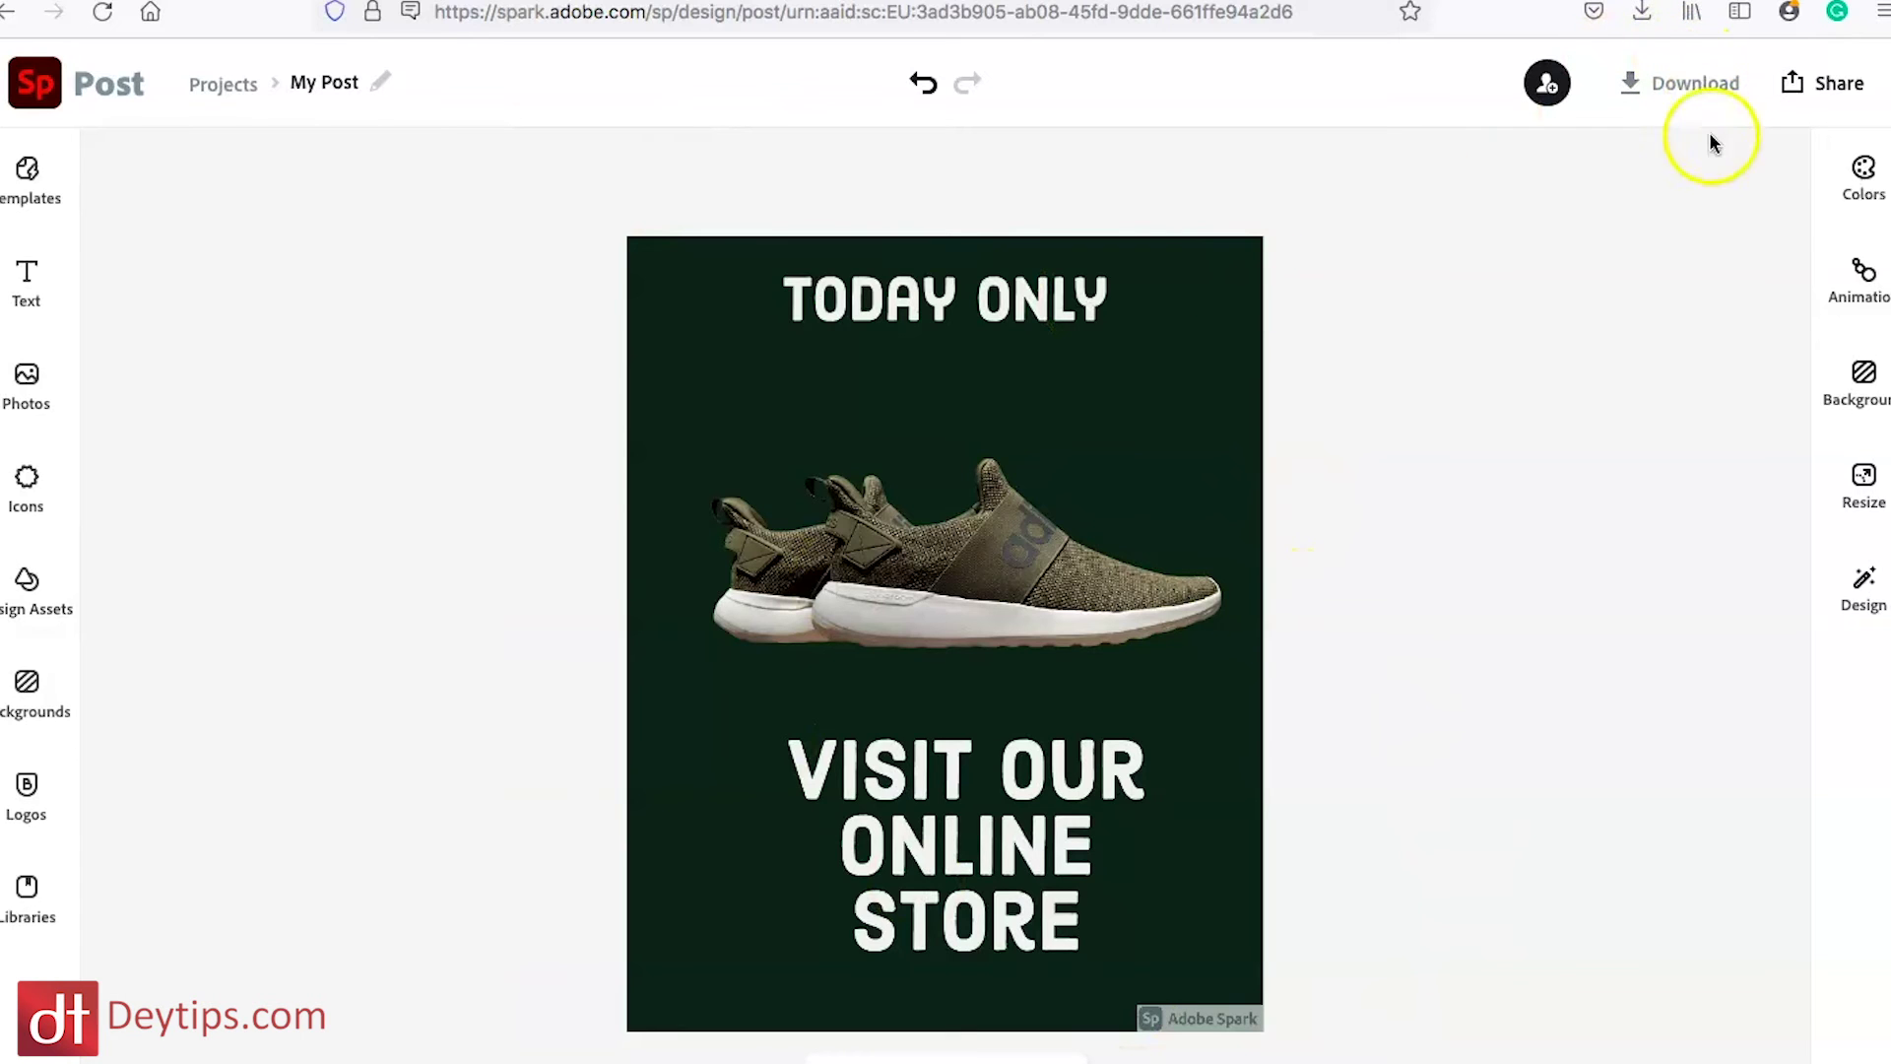
Apply the Typewriter text animation and download the finished post
click(1871, 279)
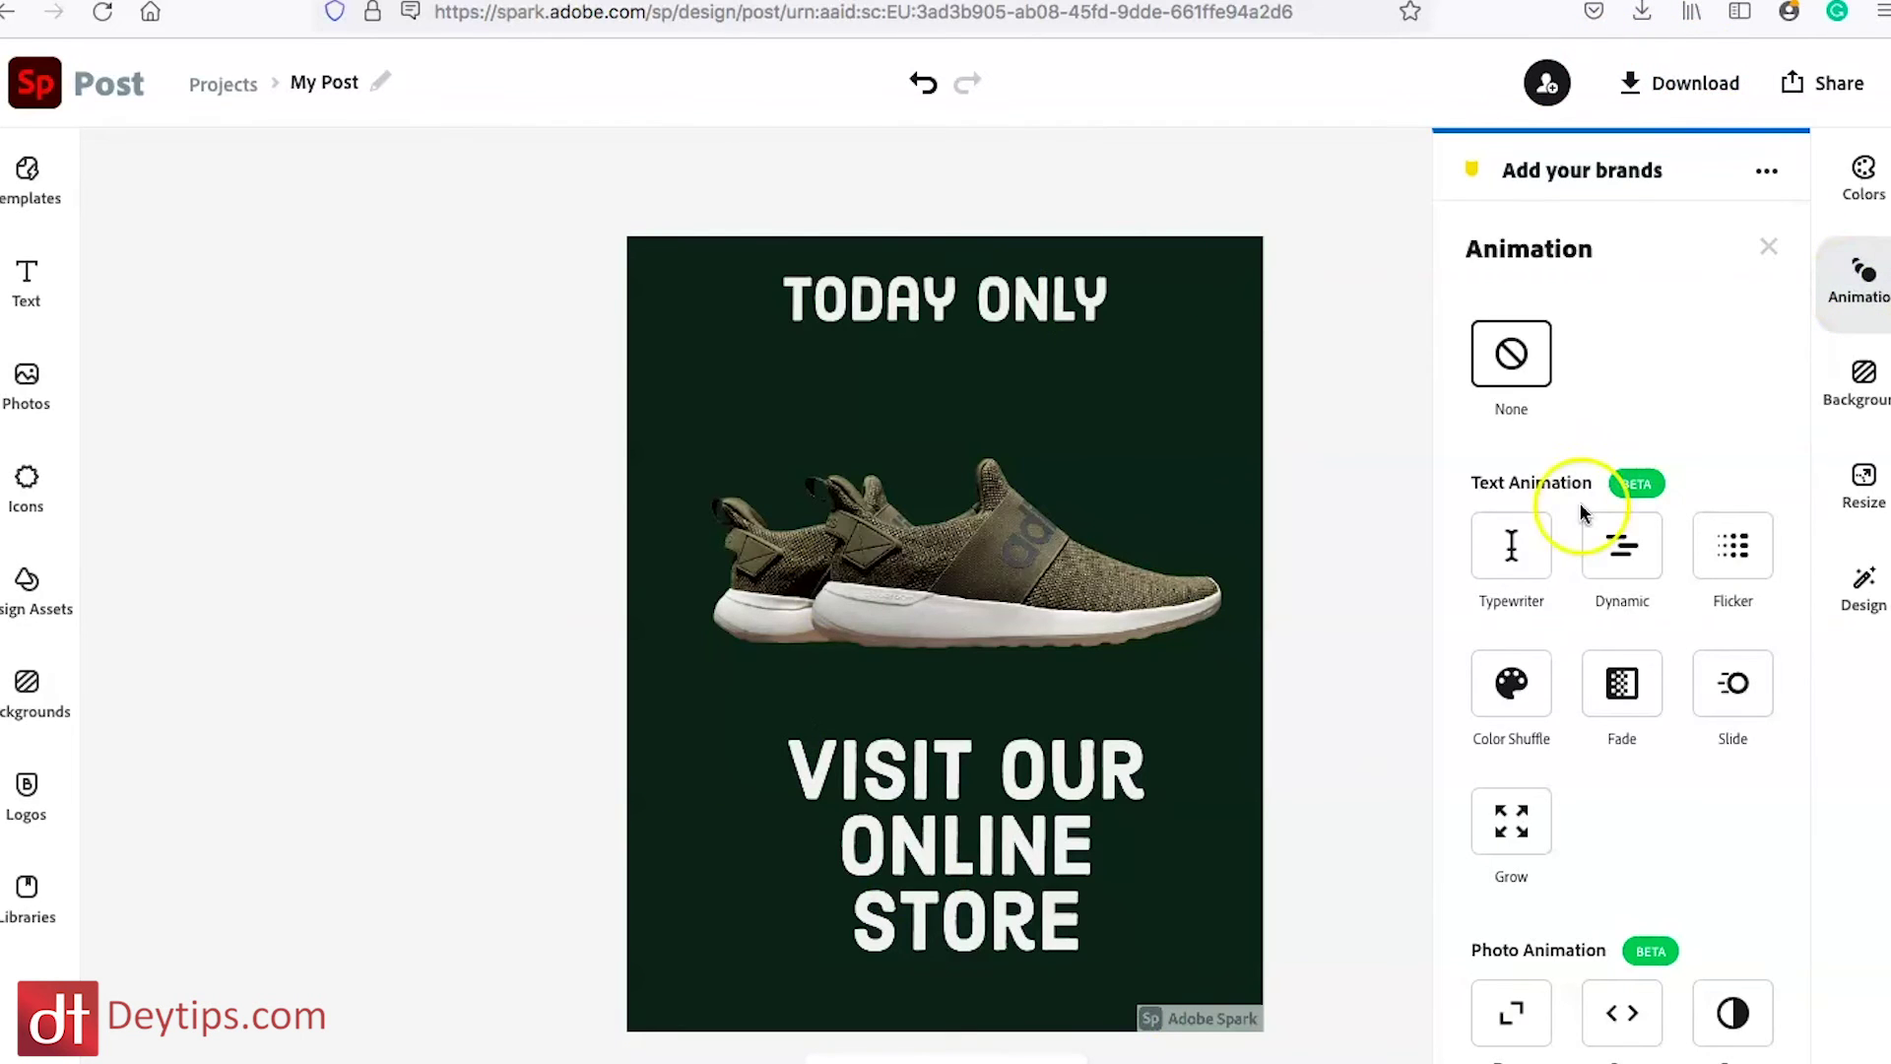
click(1512, 565)
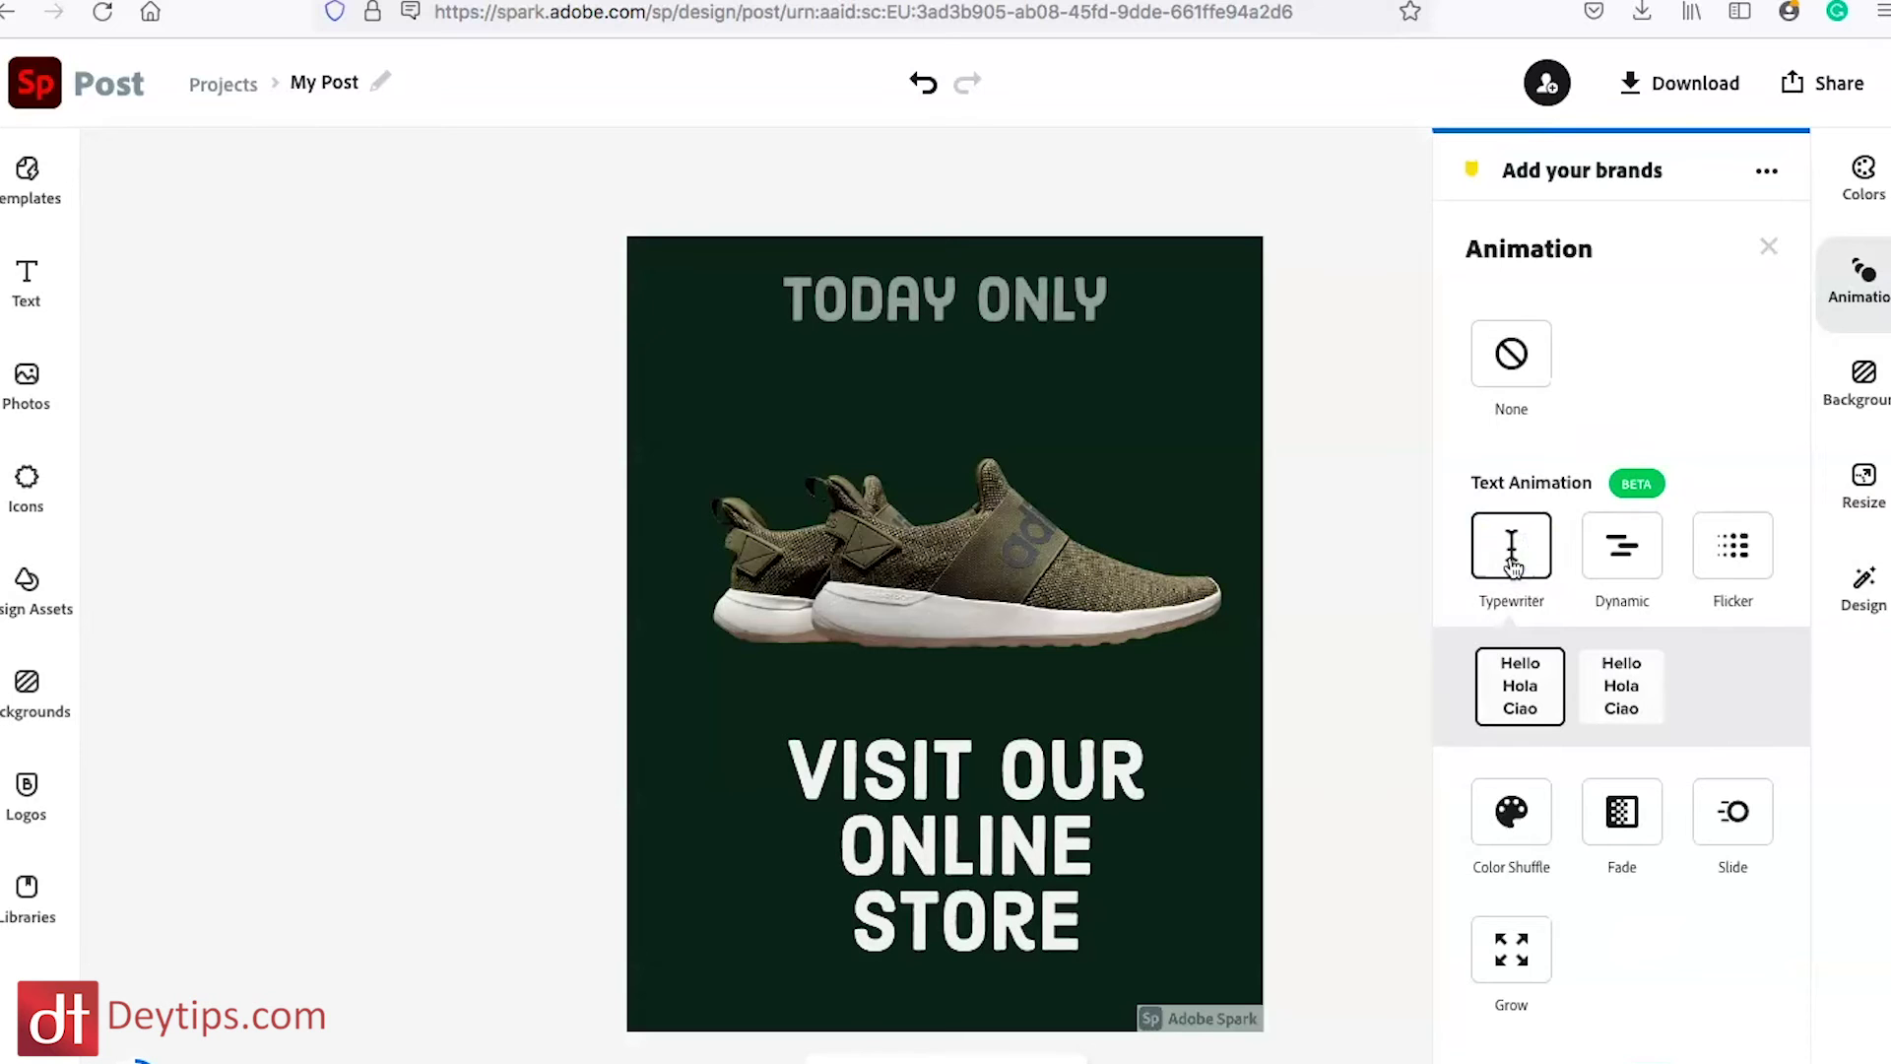
click(1740, 99)
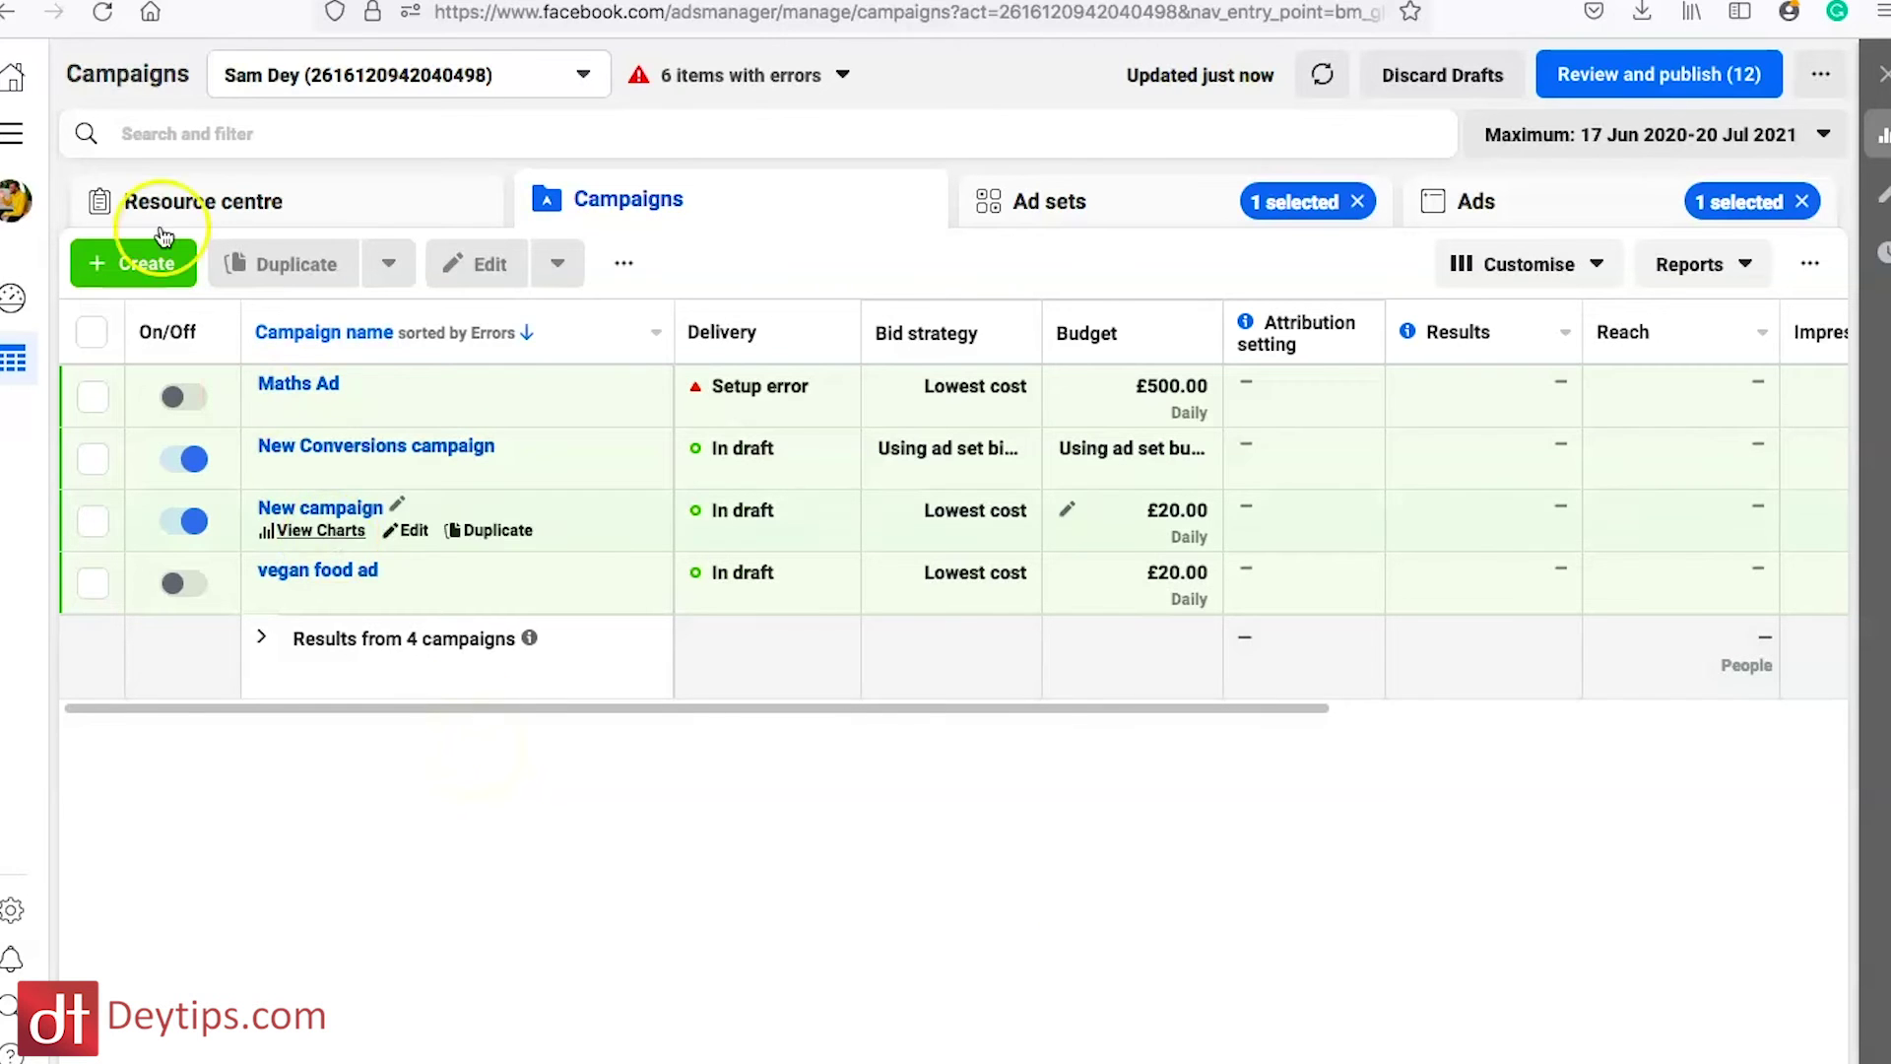
Create a new Facebook Ads campaign with the Conversions objective
click(146, 261)
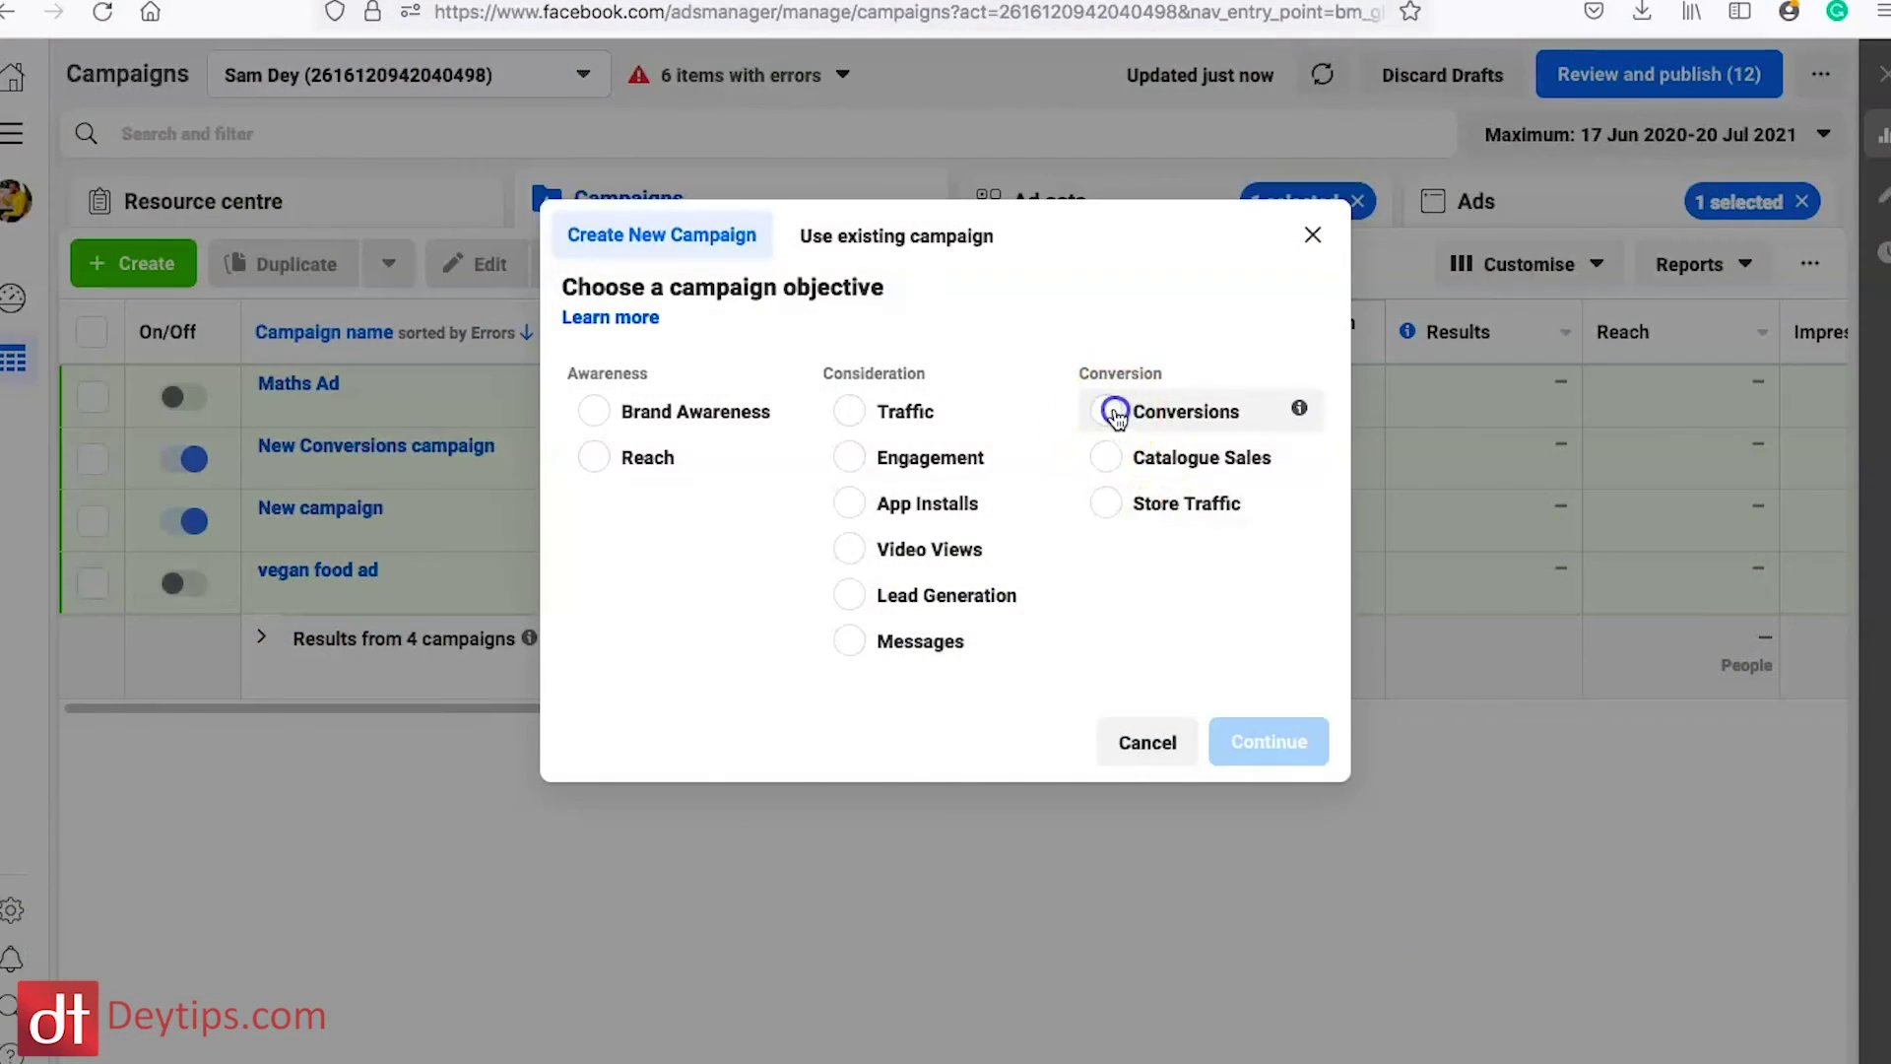
click(1114, 412)
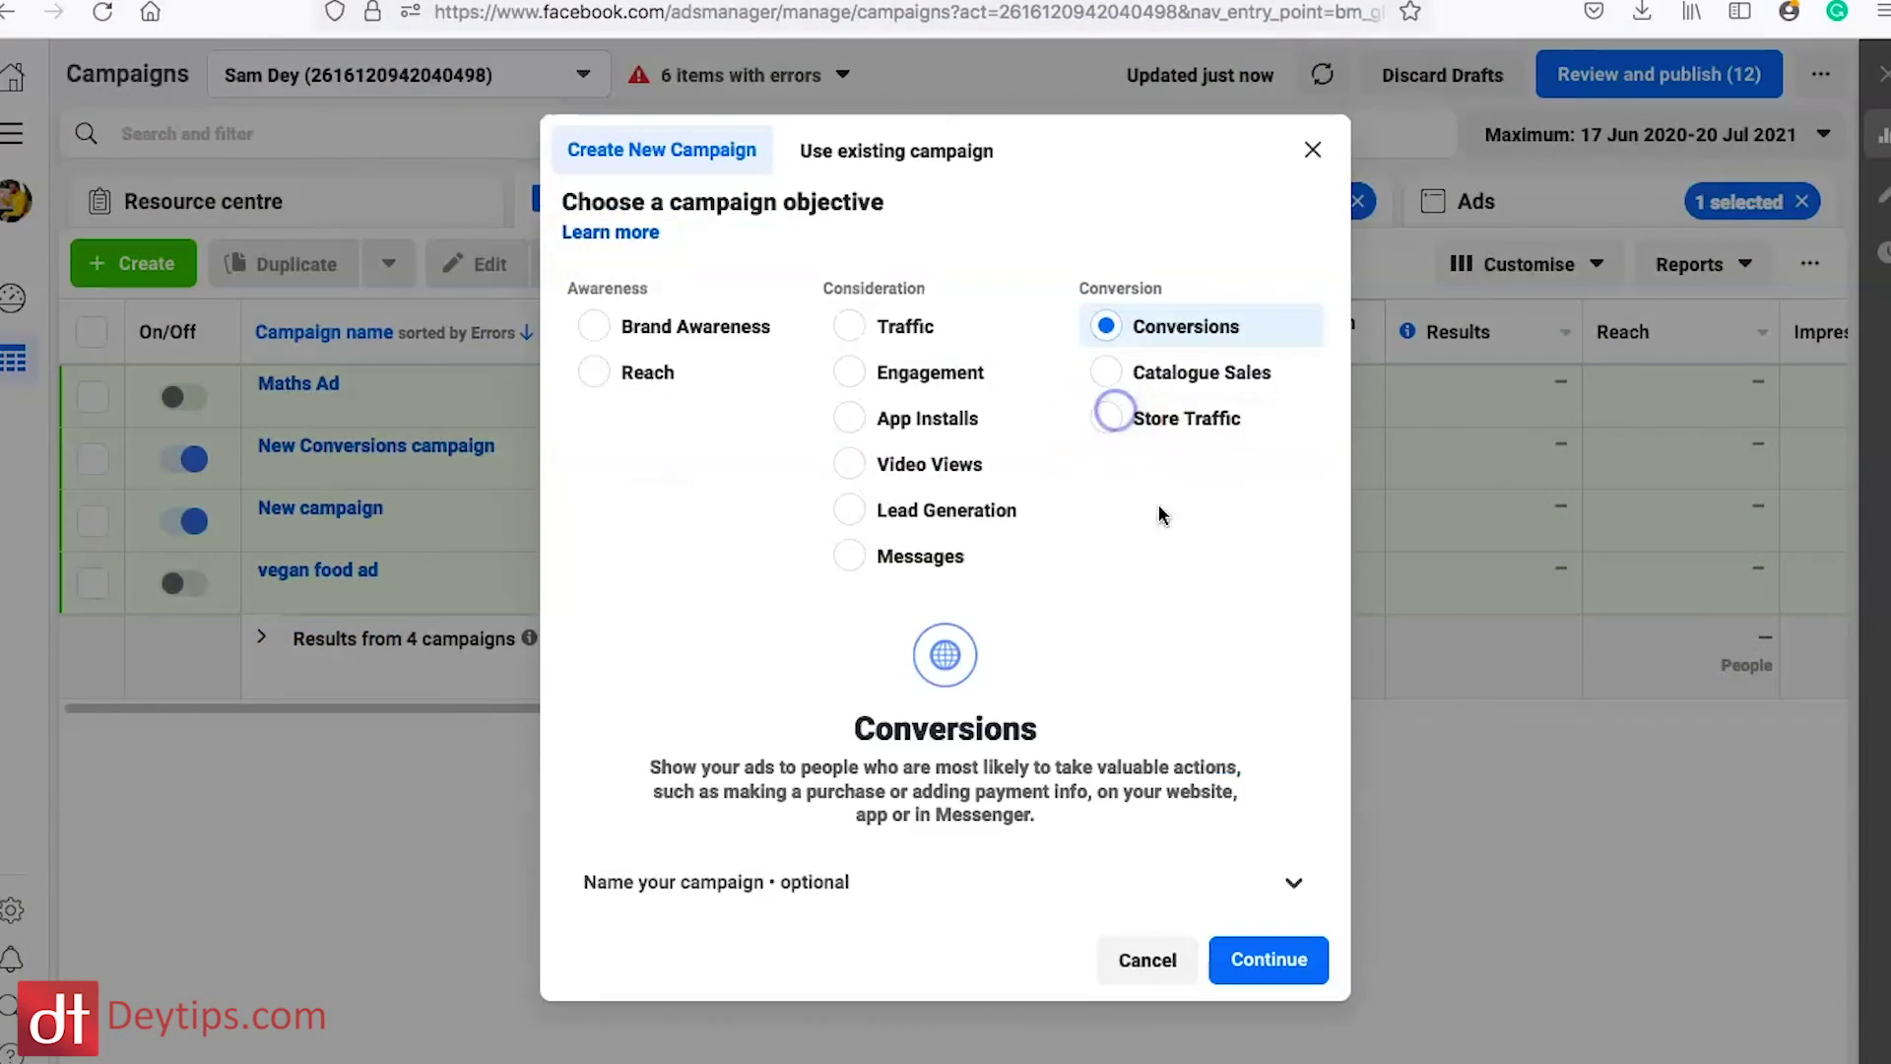
click(1298, 968)
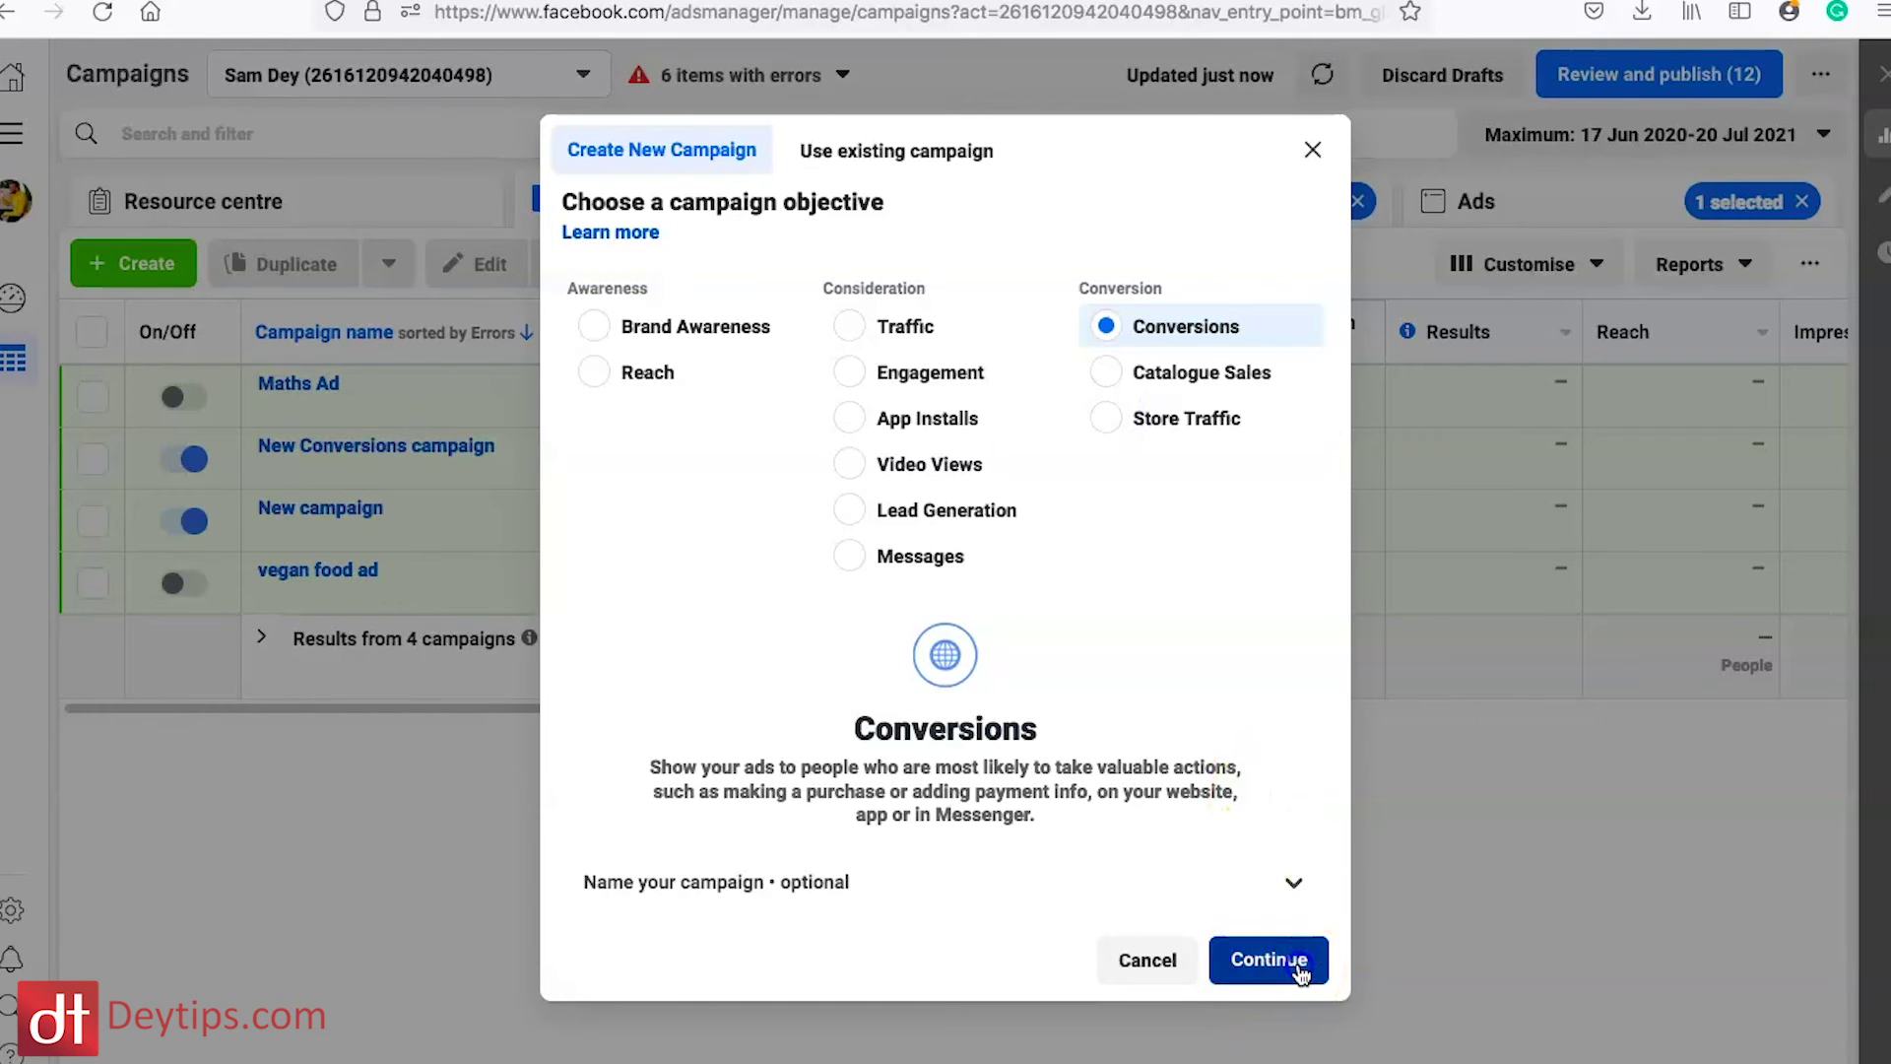
click(1115, 473)
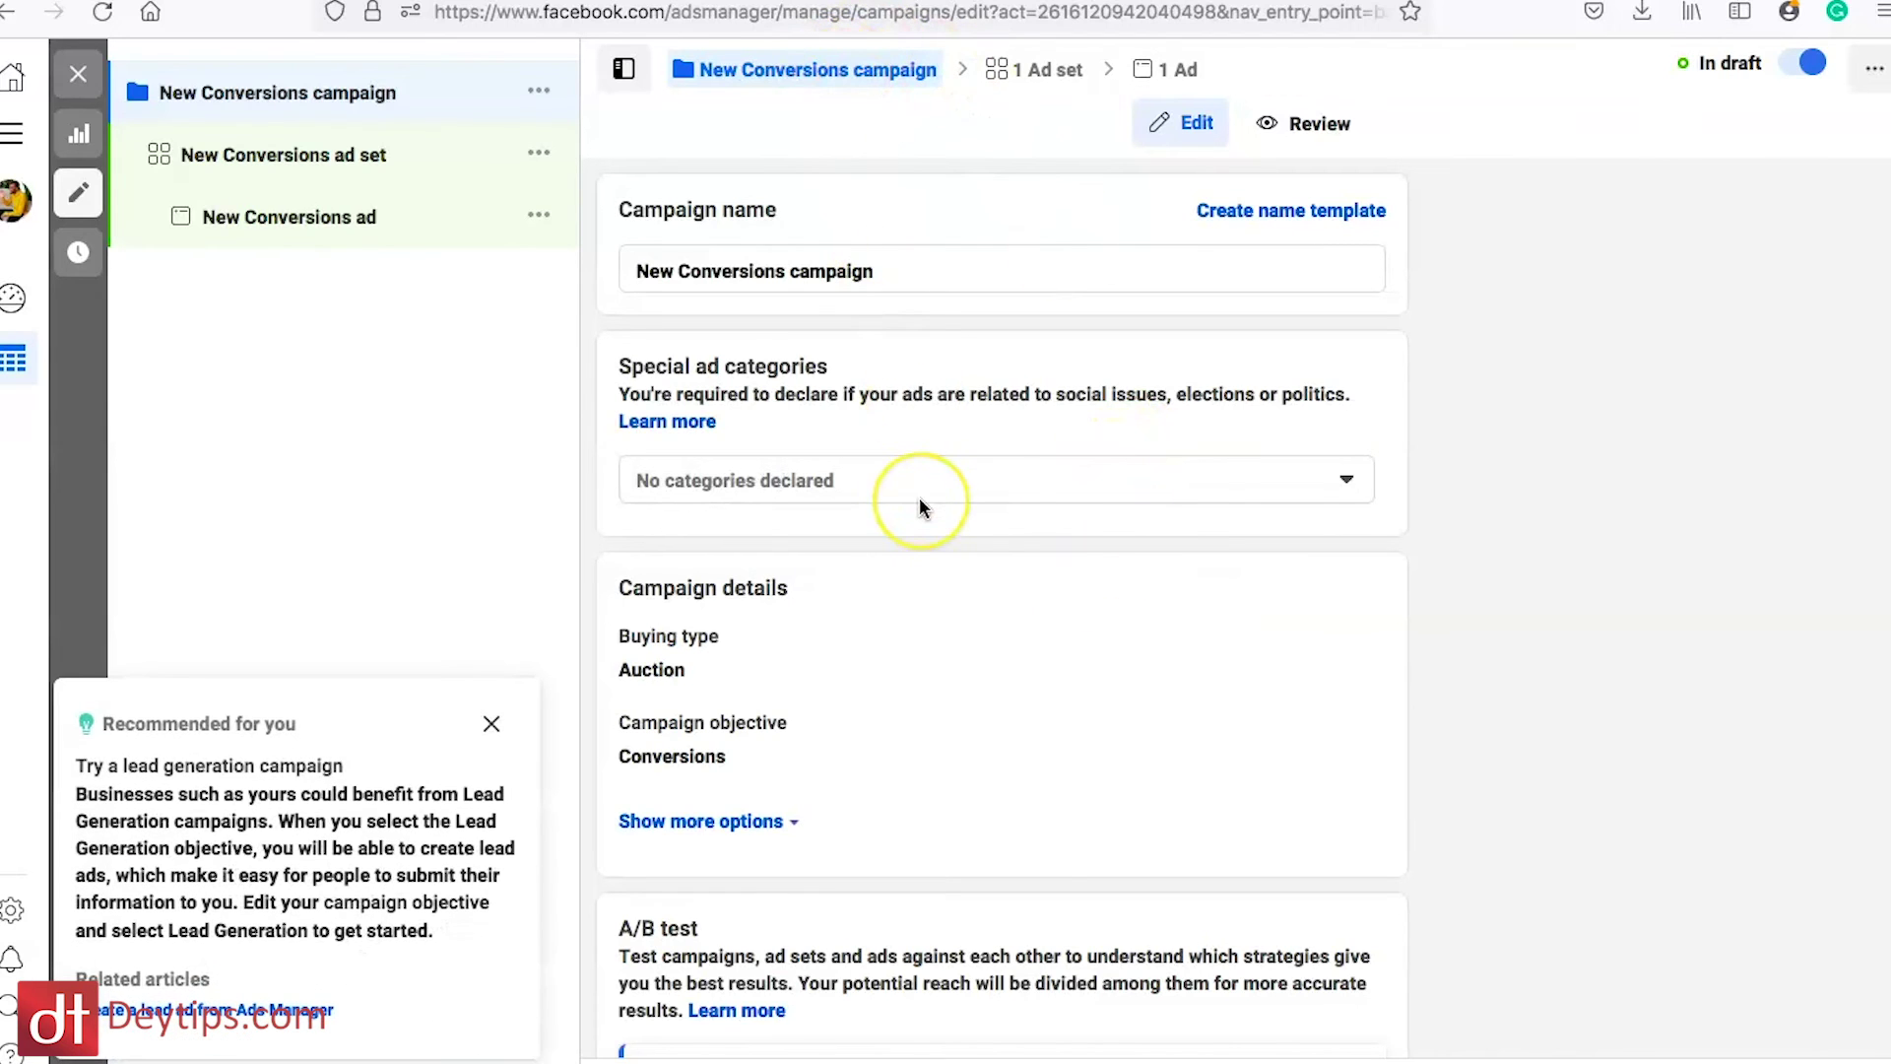
At the ad level, keep Single image or video and choose Add Video under Ad creative
scroll(918, 507, down, 5)
scroll(918, 507, up, 5)
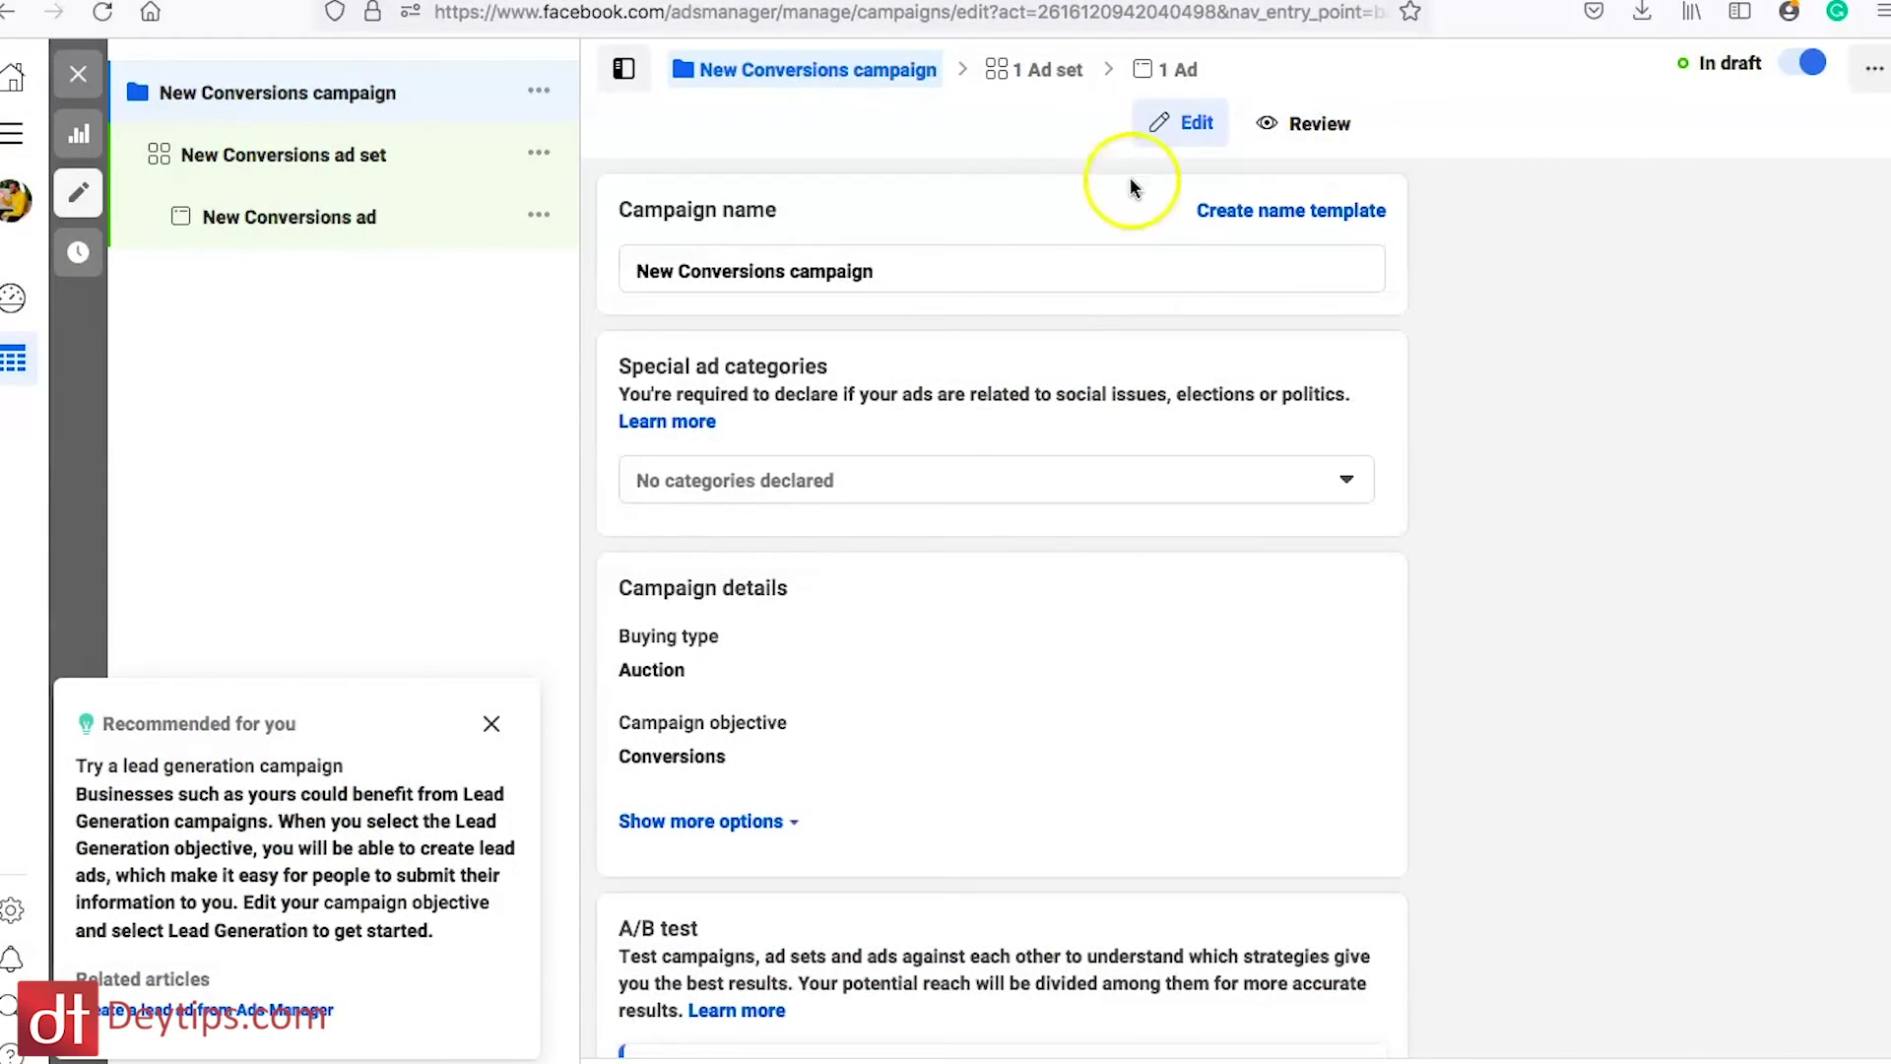
click(1172, 71)
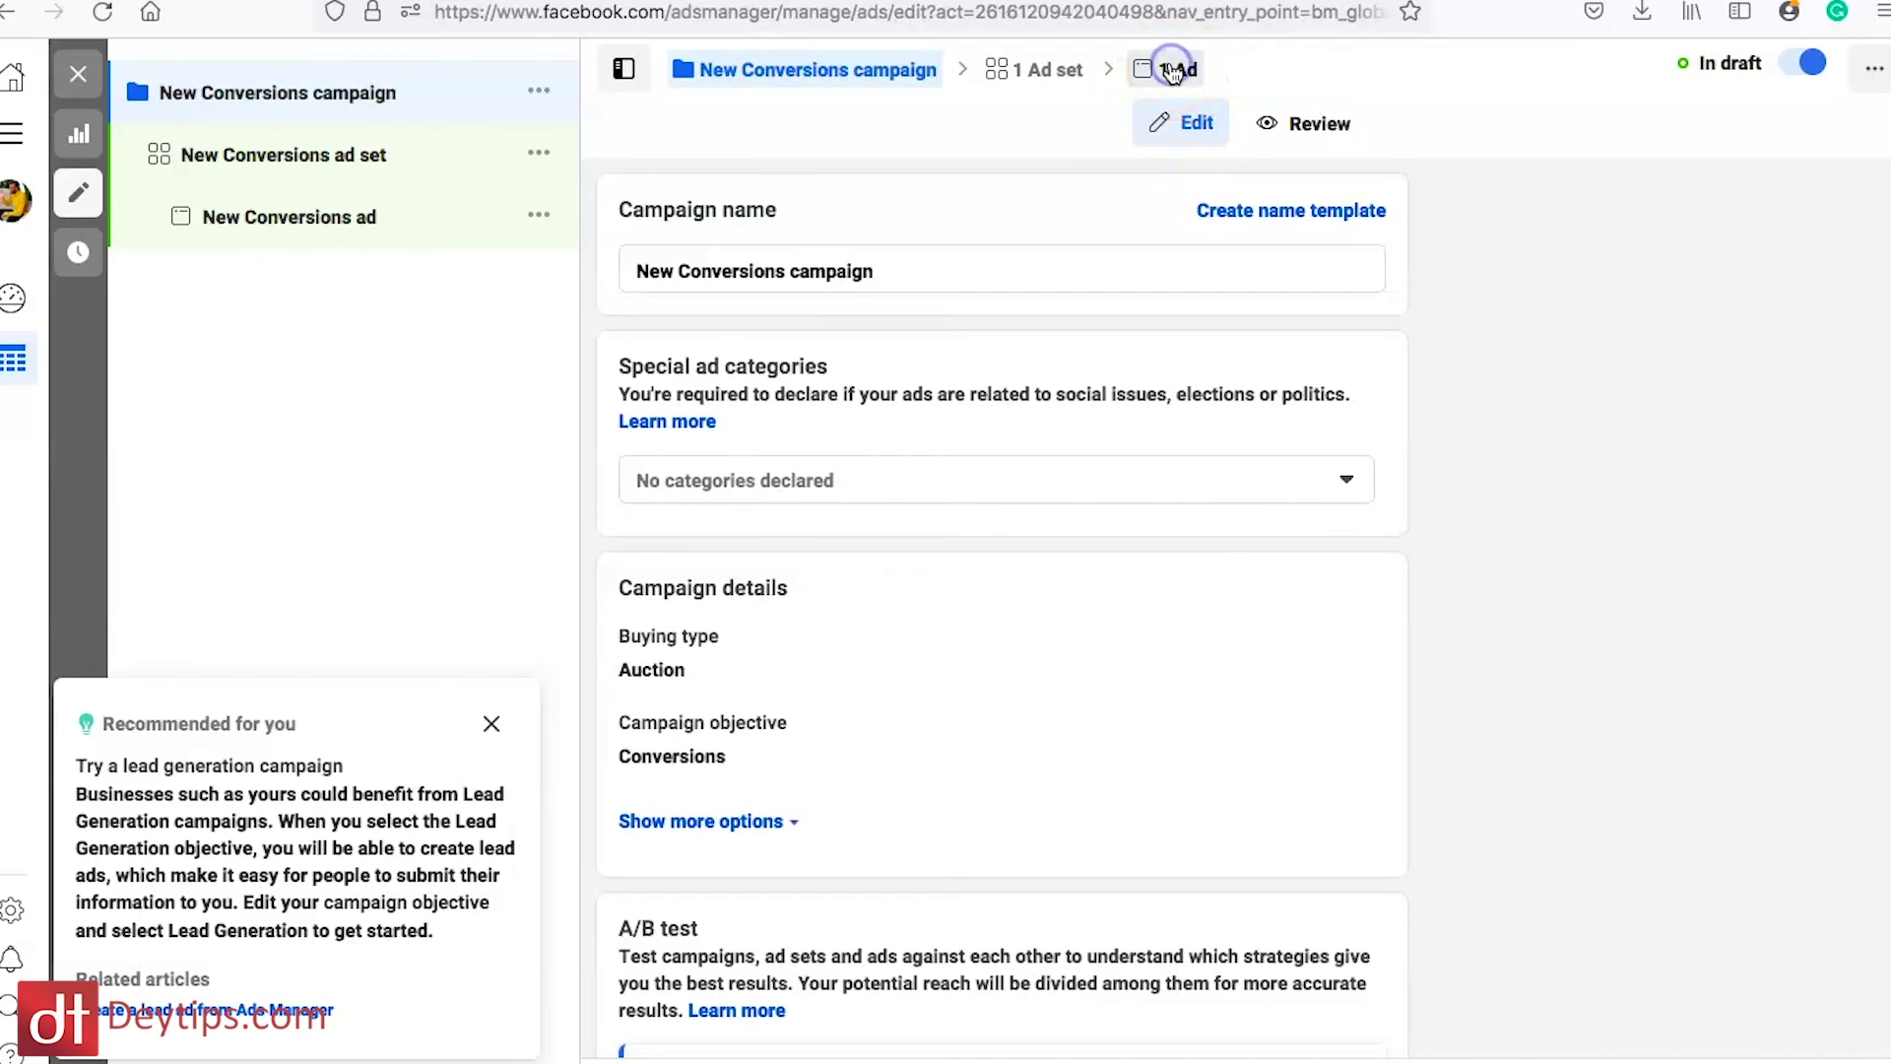
scroll(1014, 498, down, 2)
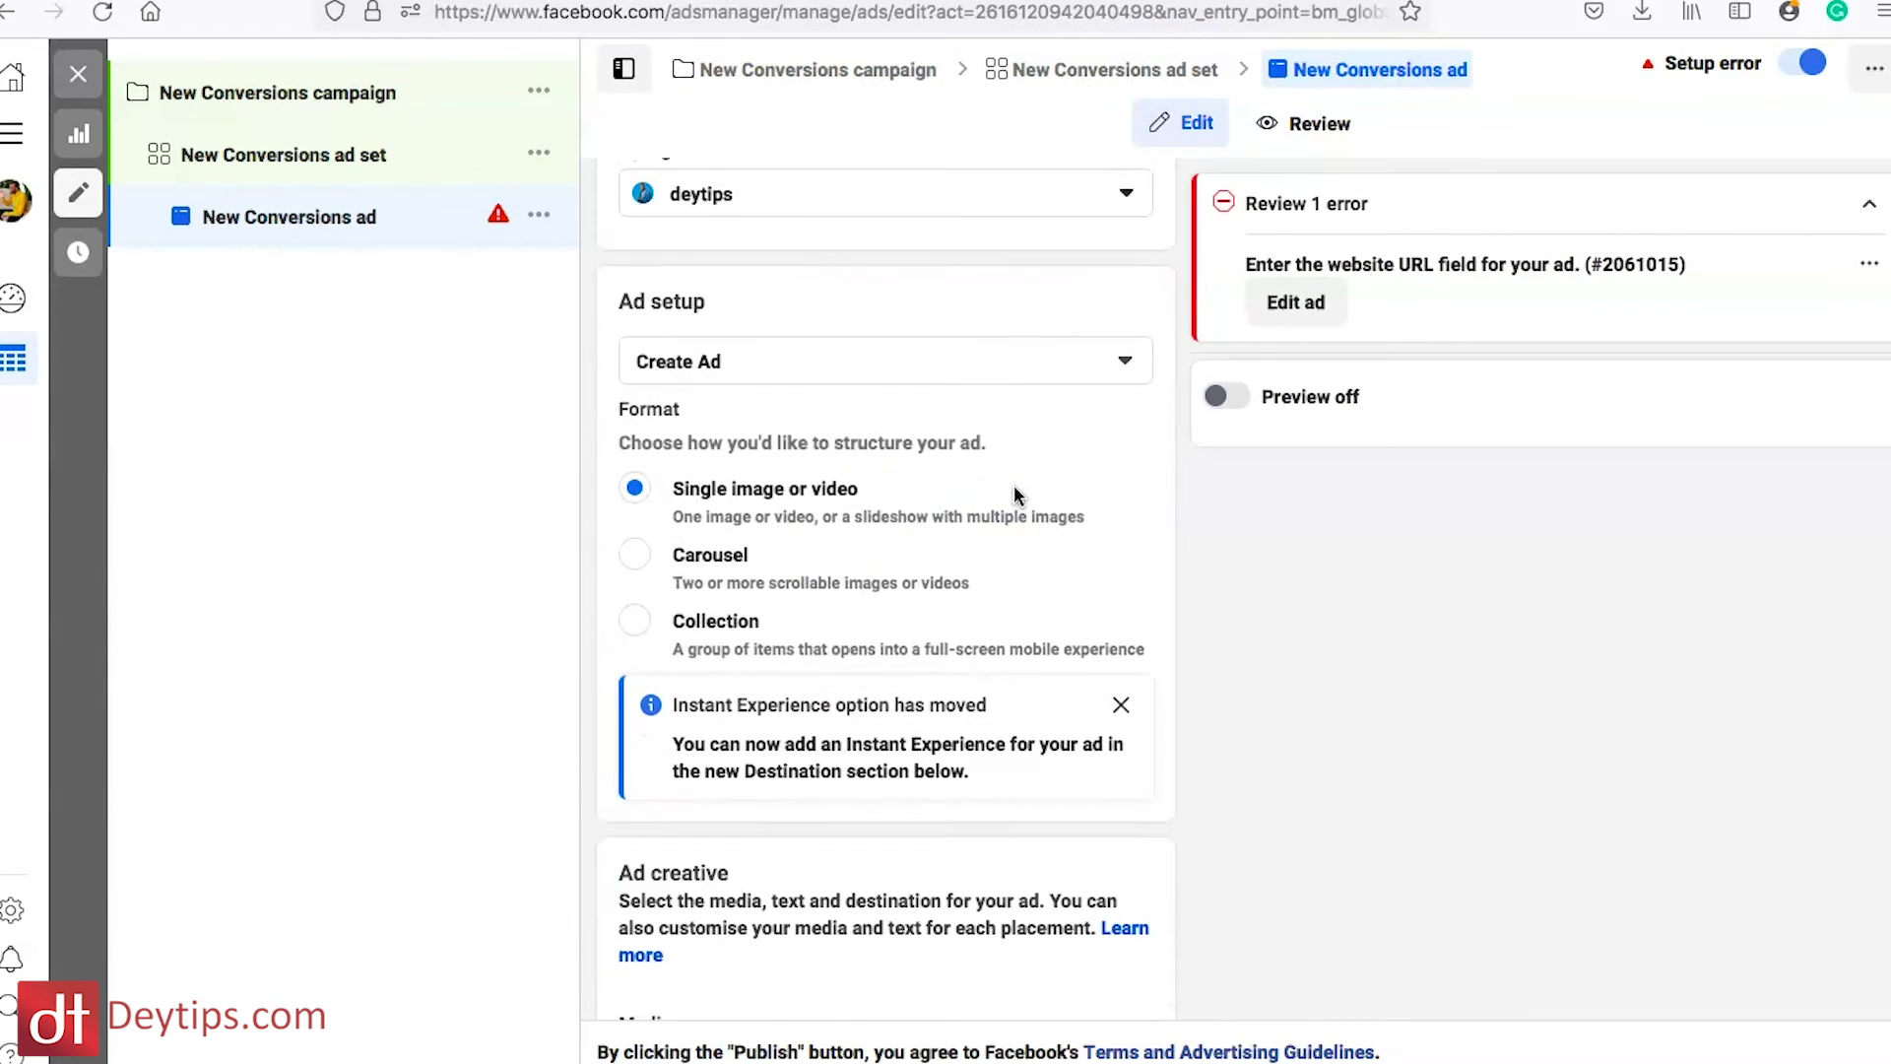
click(670, 545)
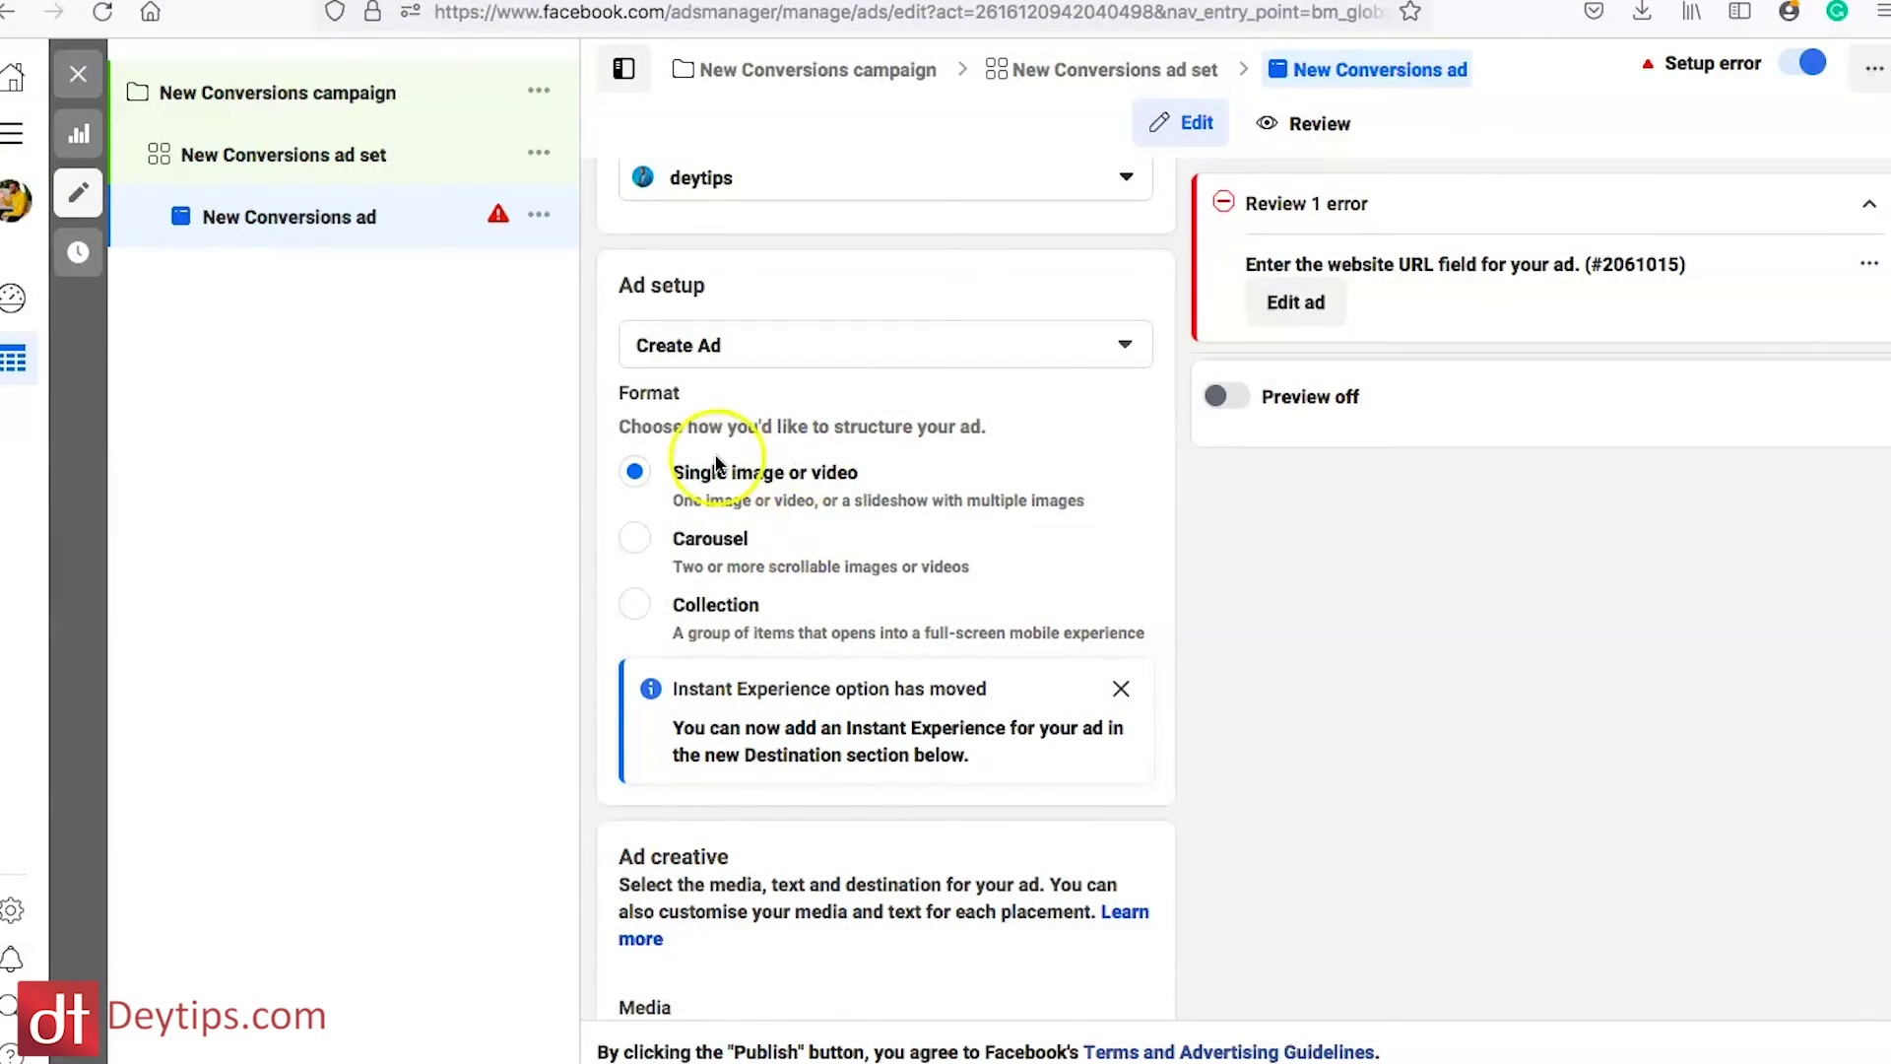
scroll(778, 531, down, 5)
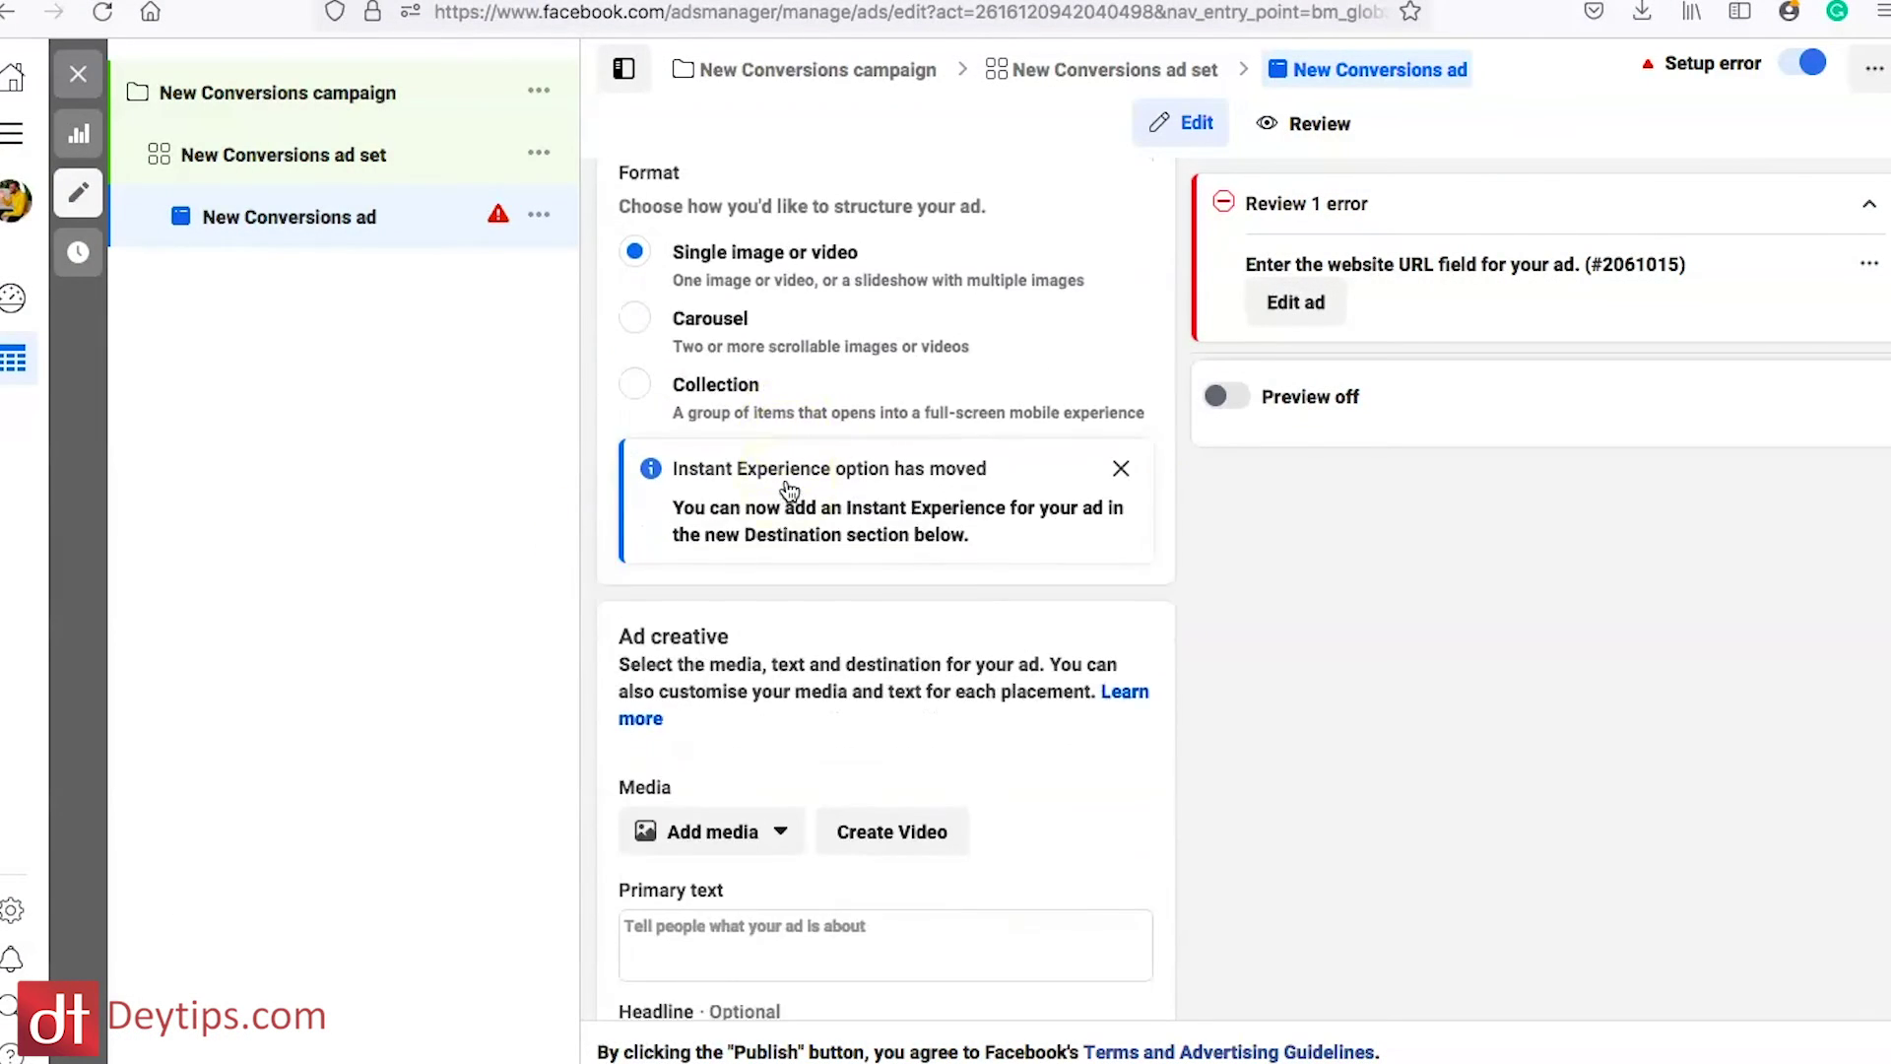
click(749, 625)
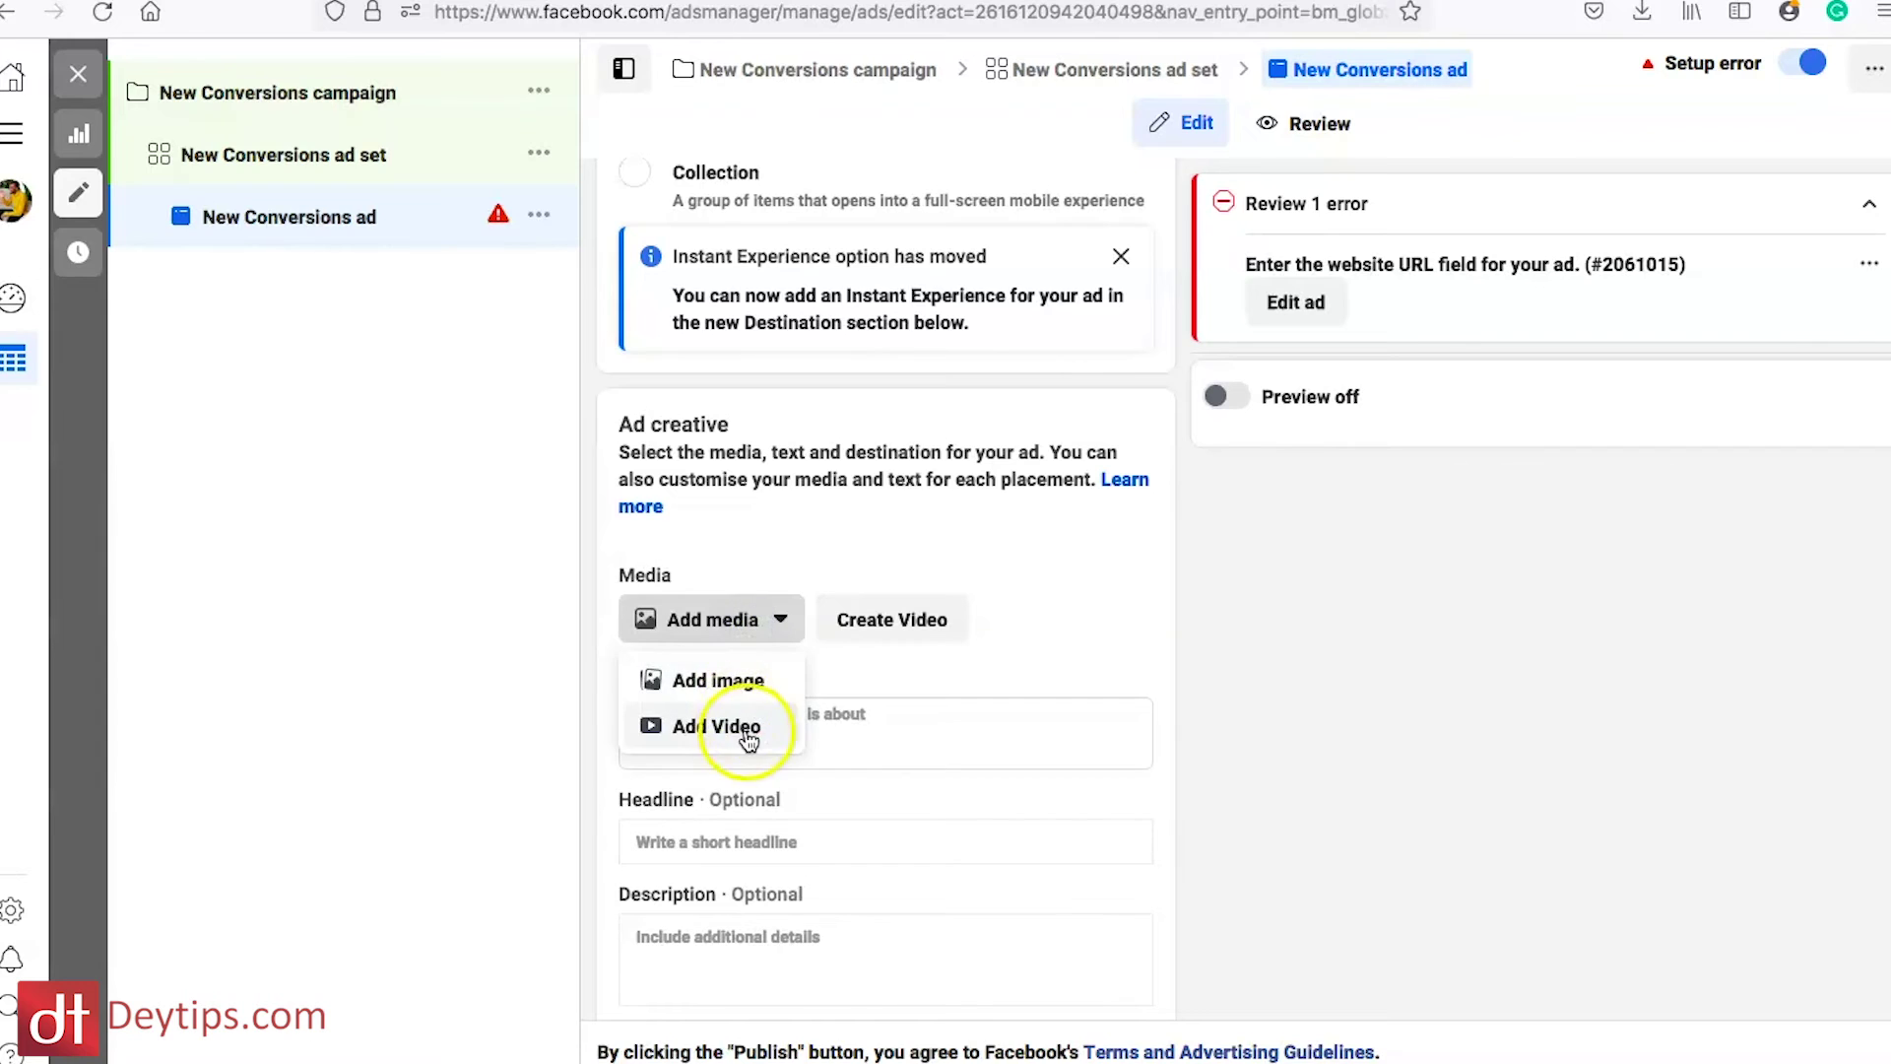
click(748, 733)
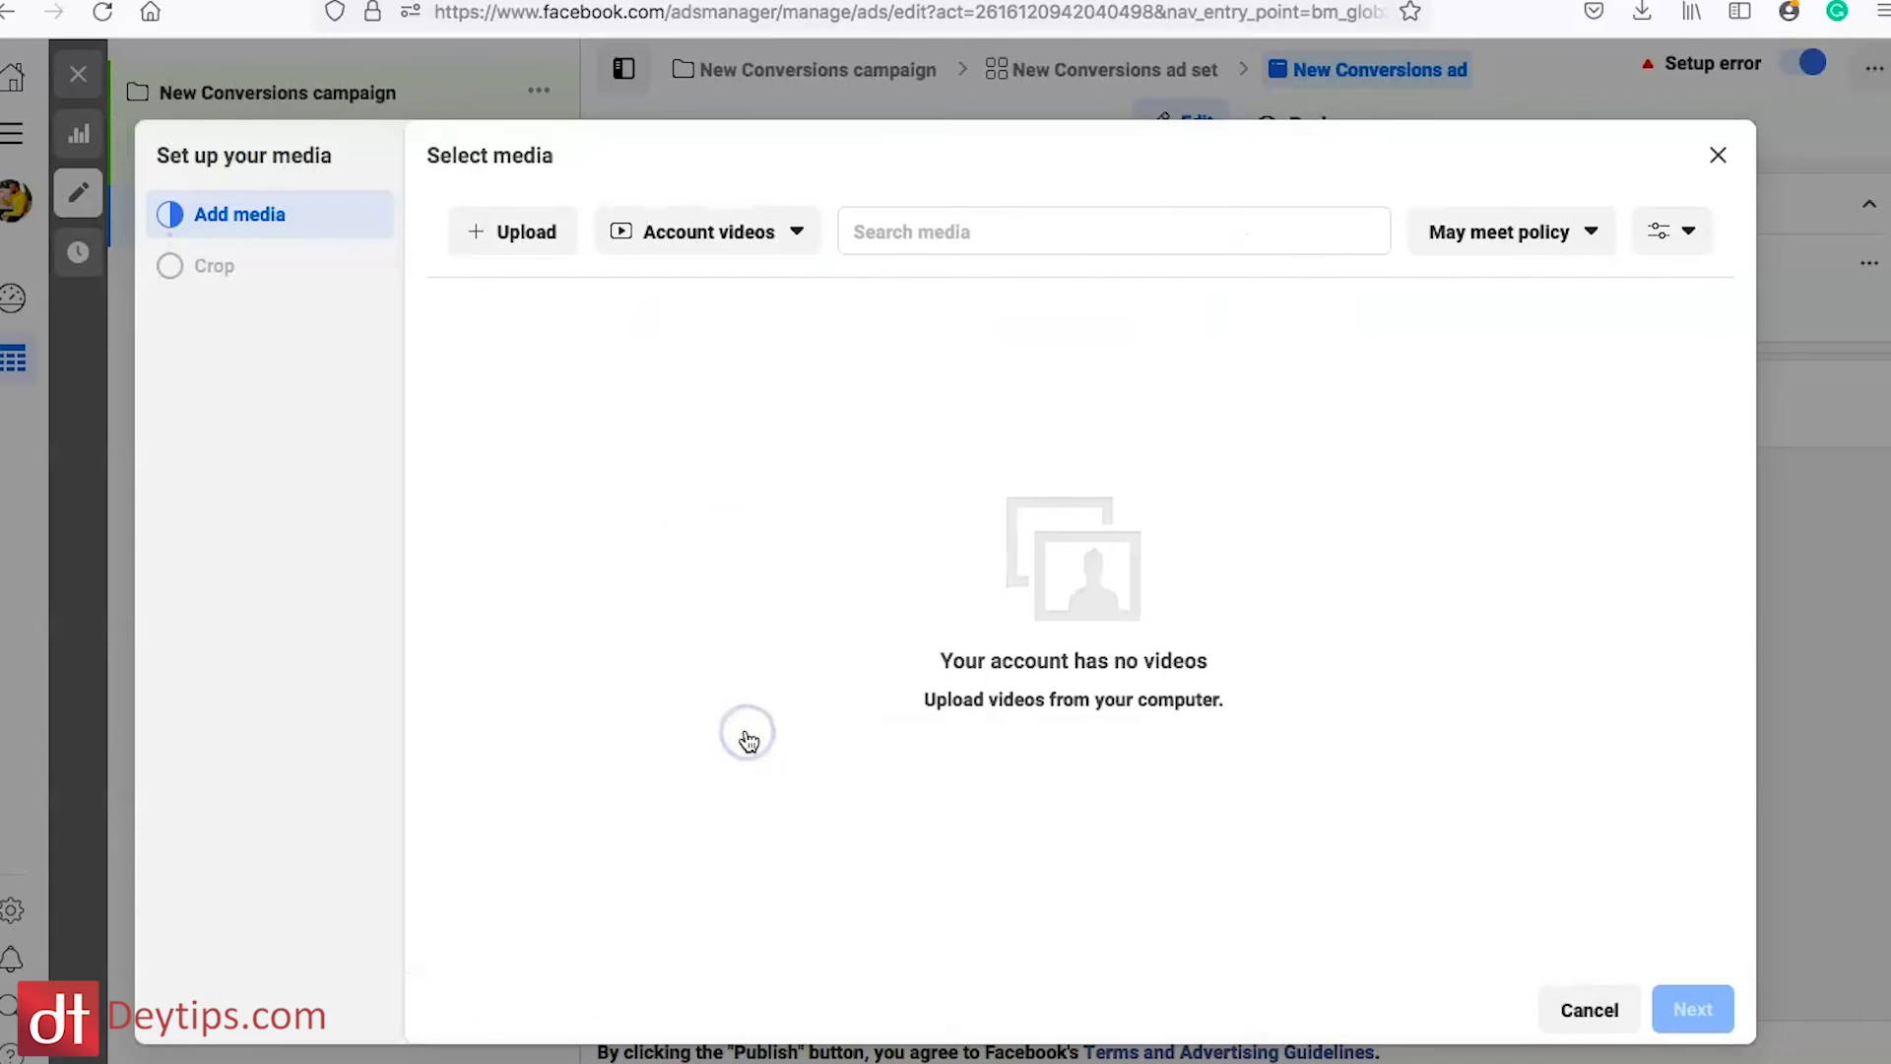
Upload 'feed post youtubeMy Post.mp4' from the Desktop as the ad's video
click(521, 233)
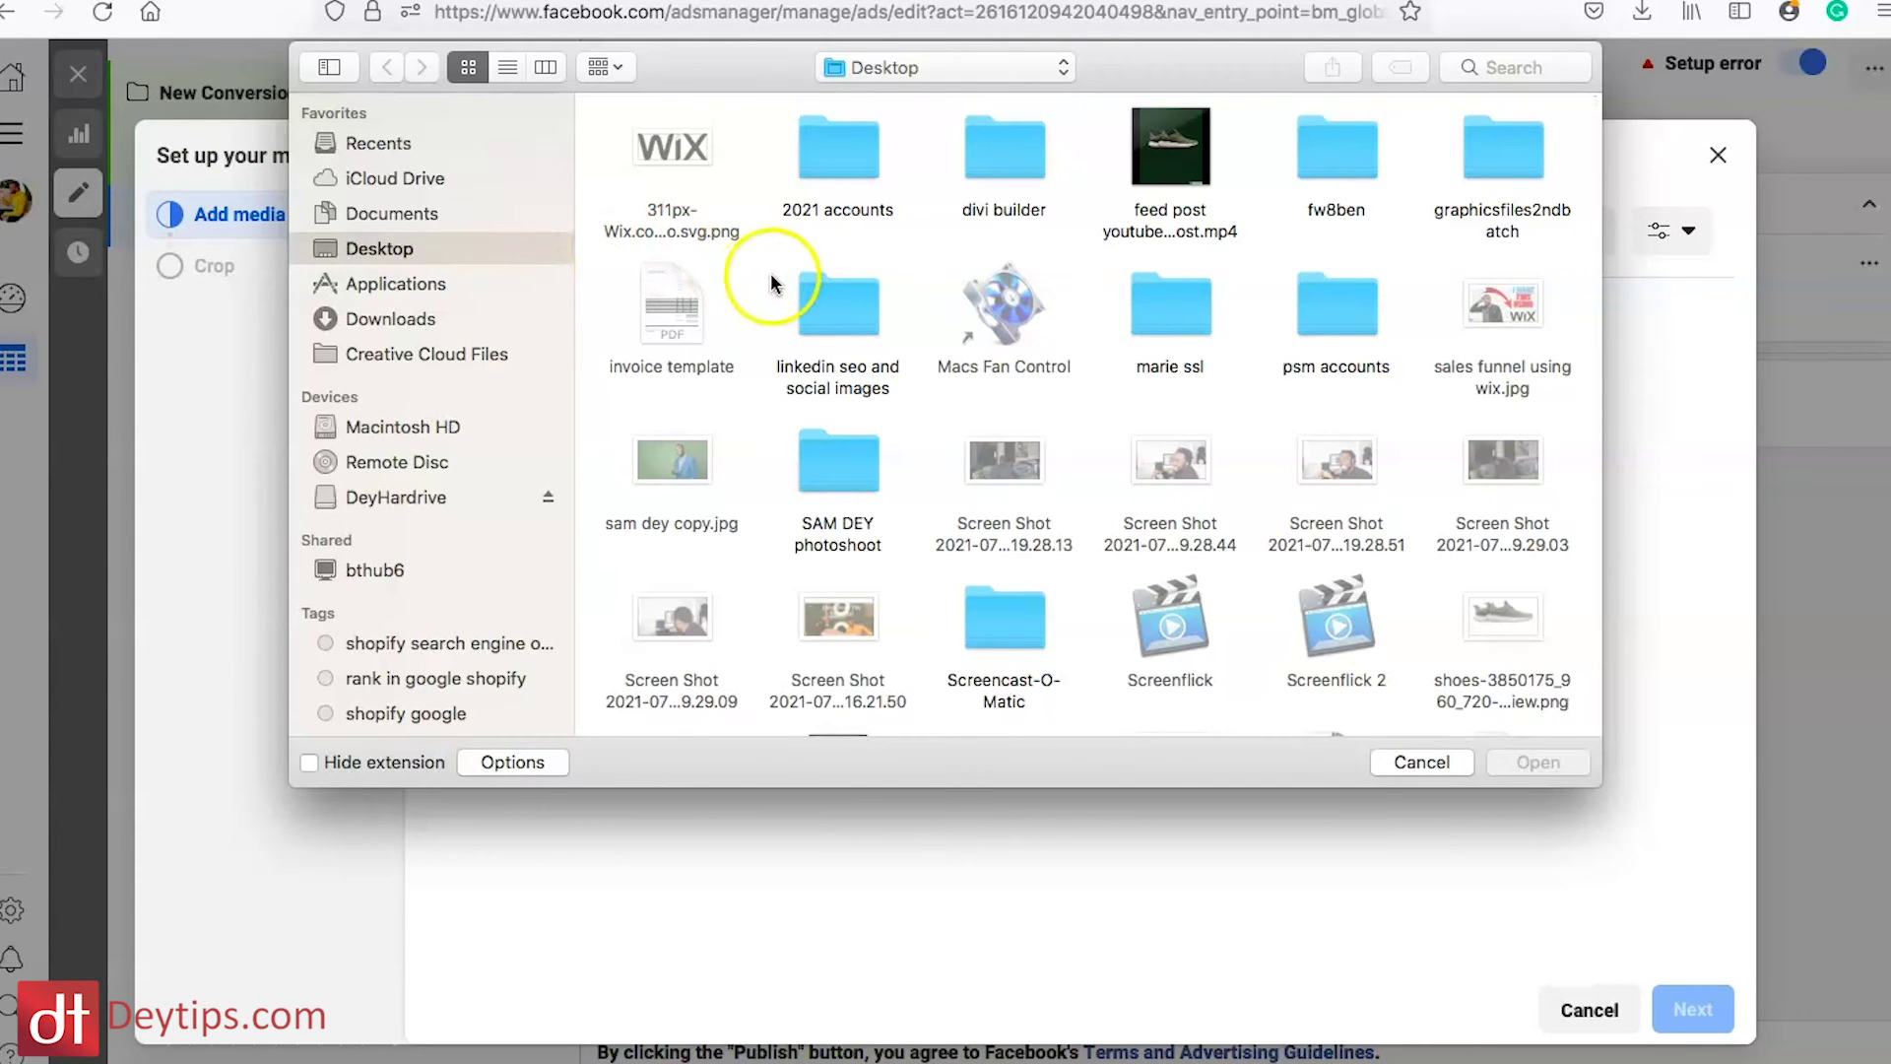
click(1192, 168)
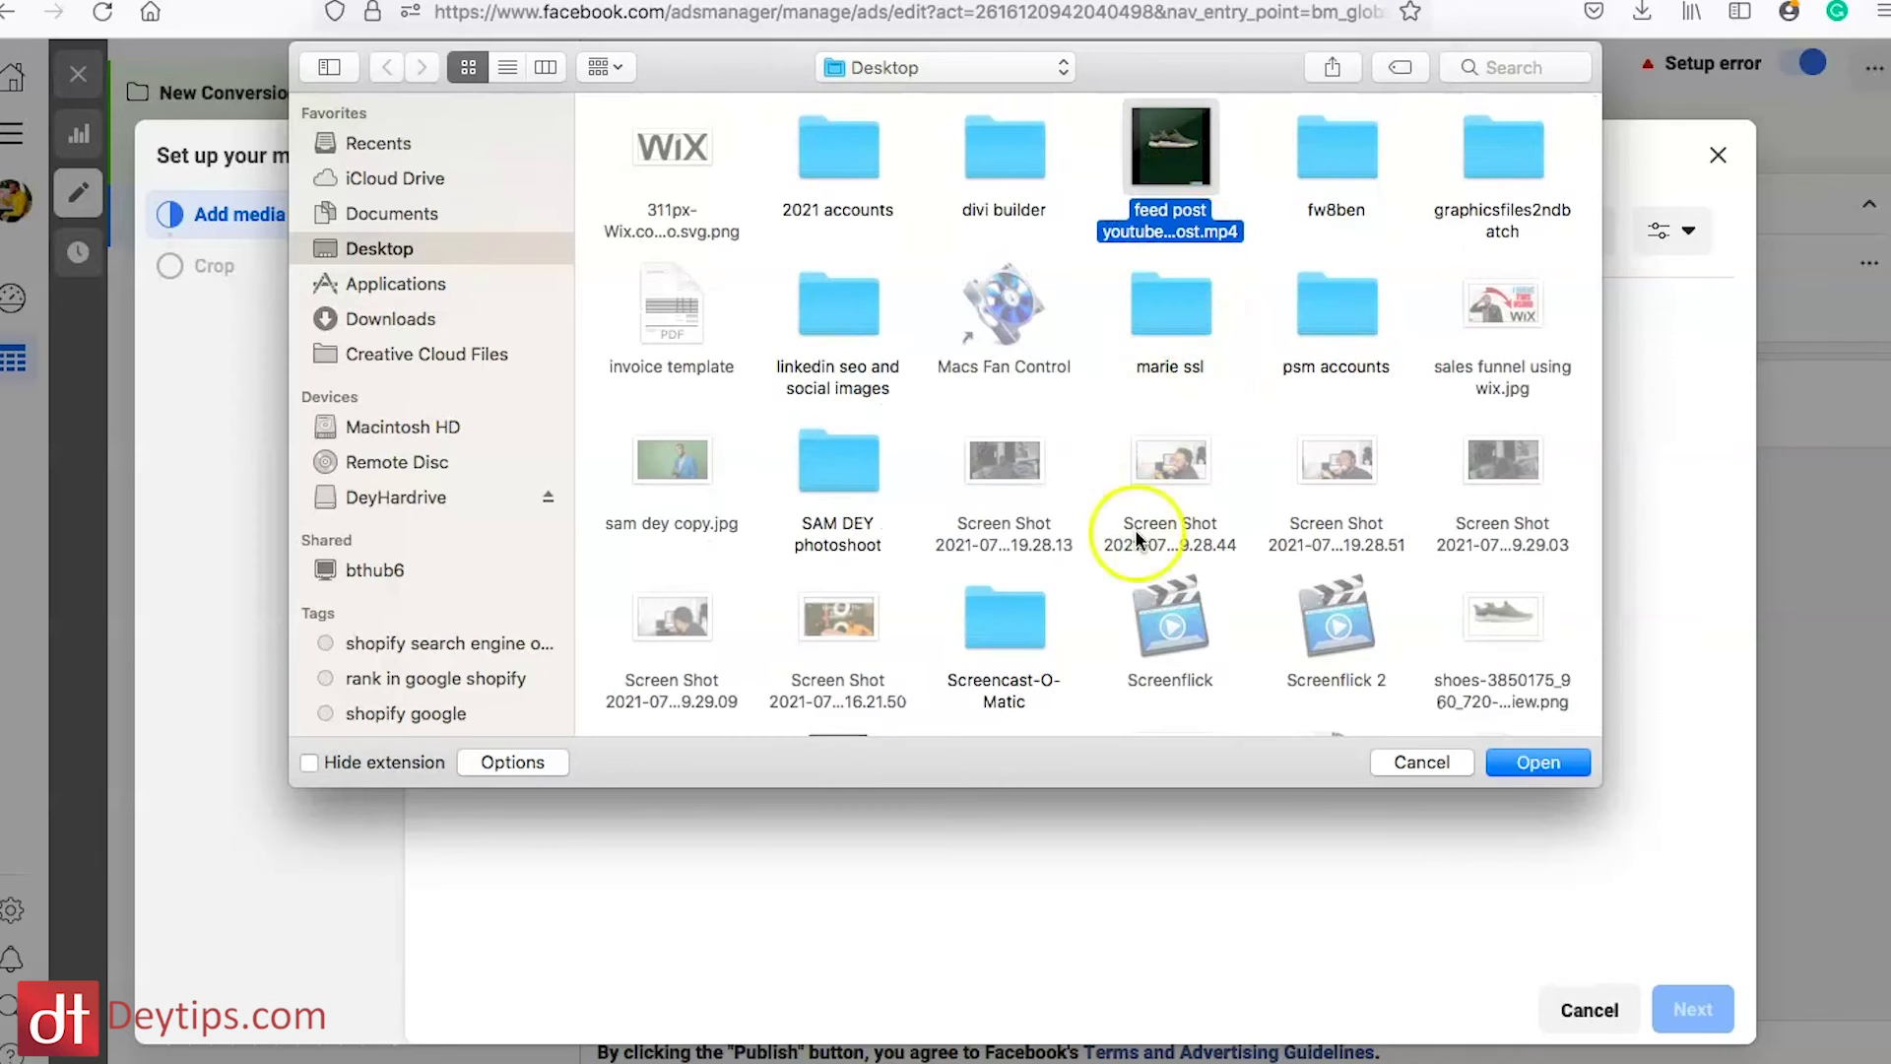
click(1553, 763)
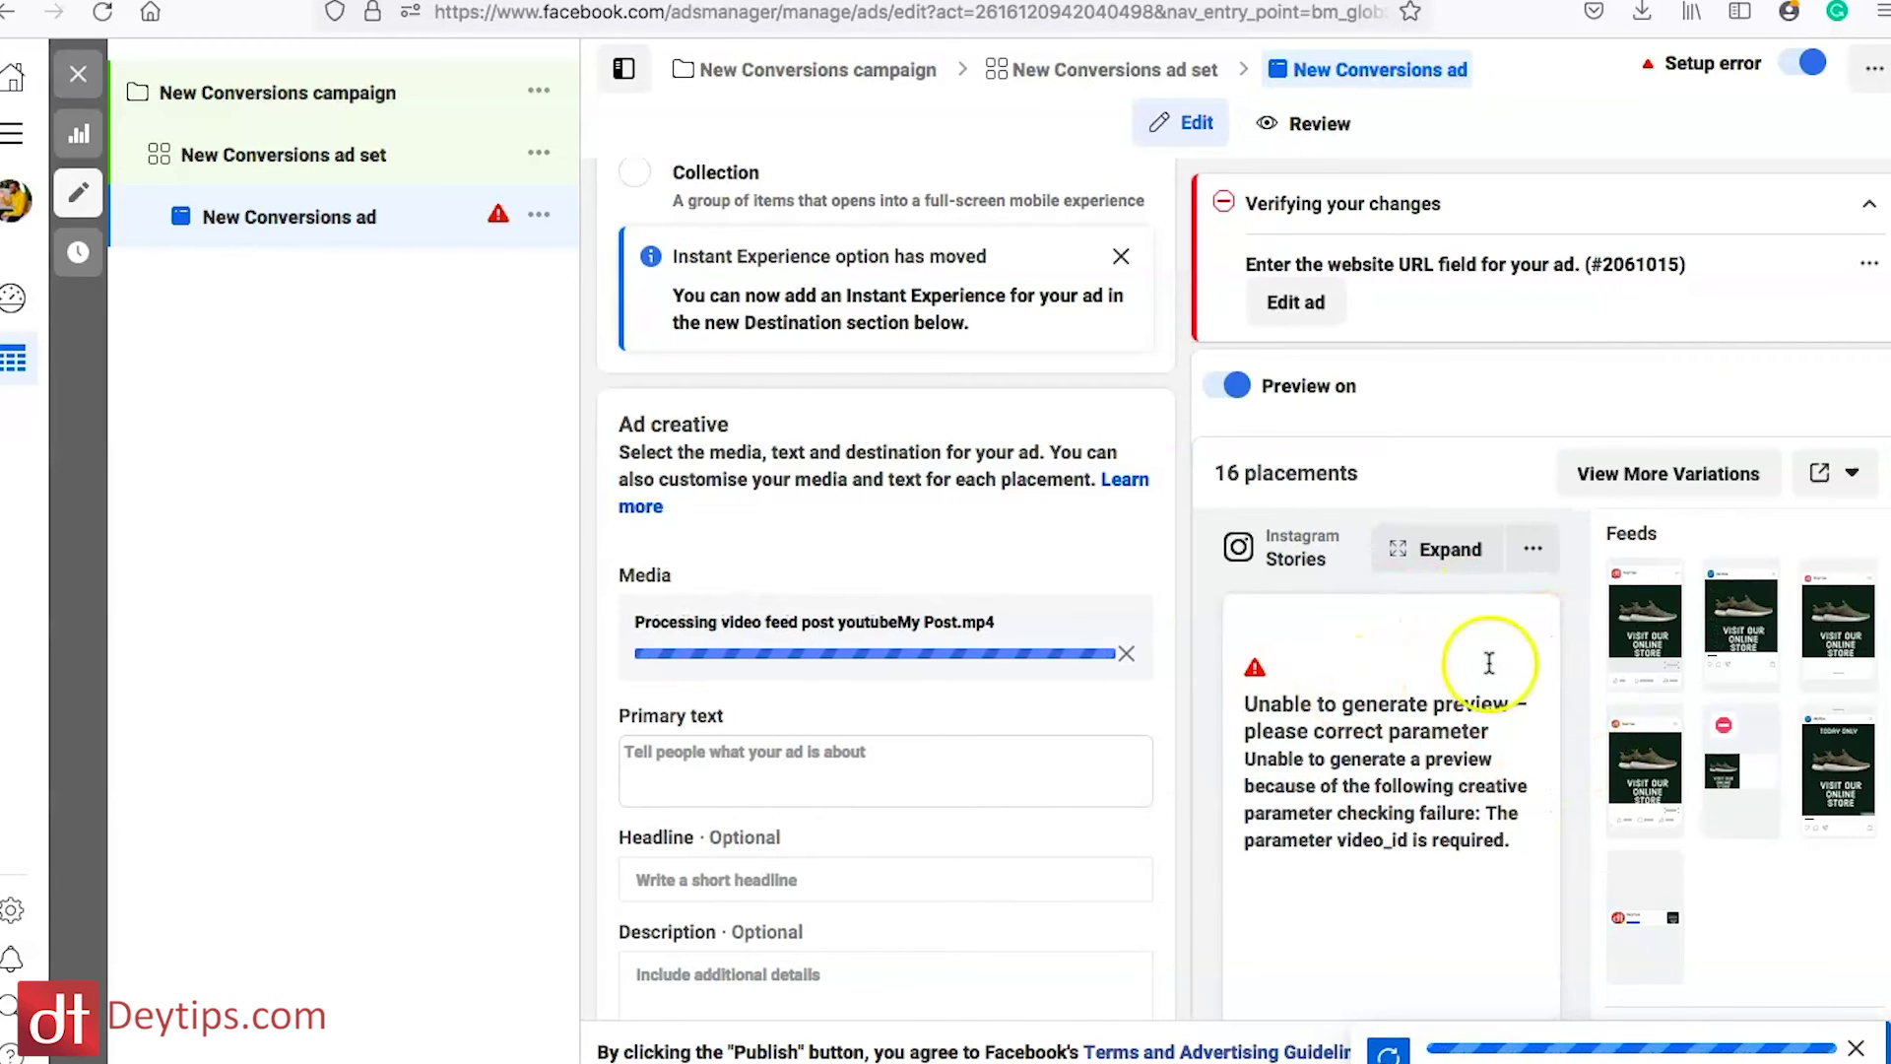
scroll(1592, 666, down, 3)
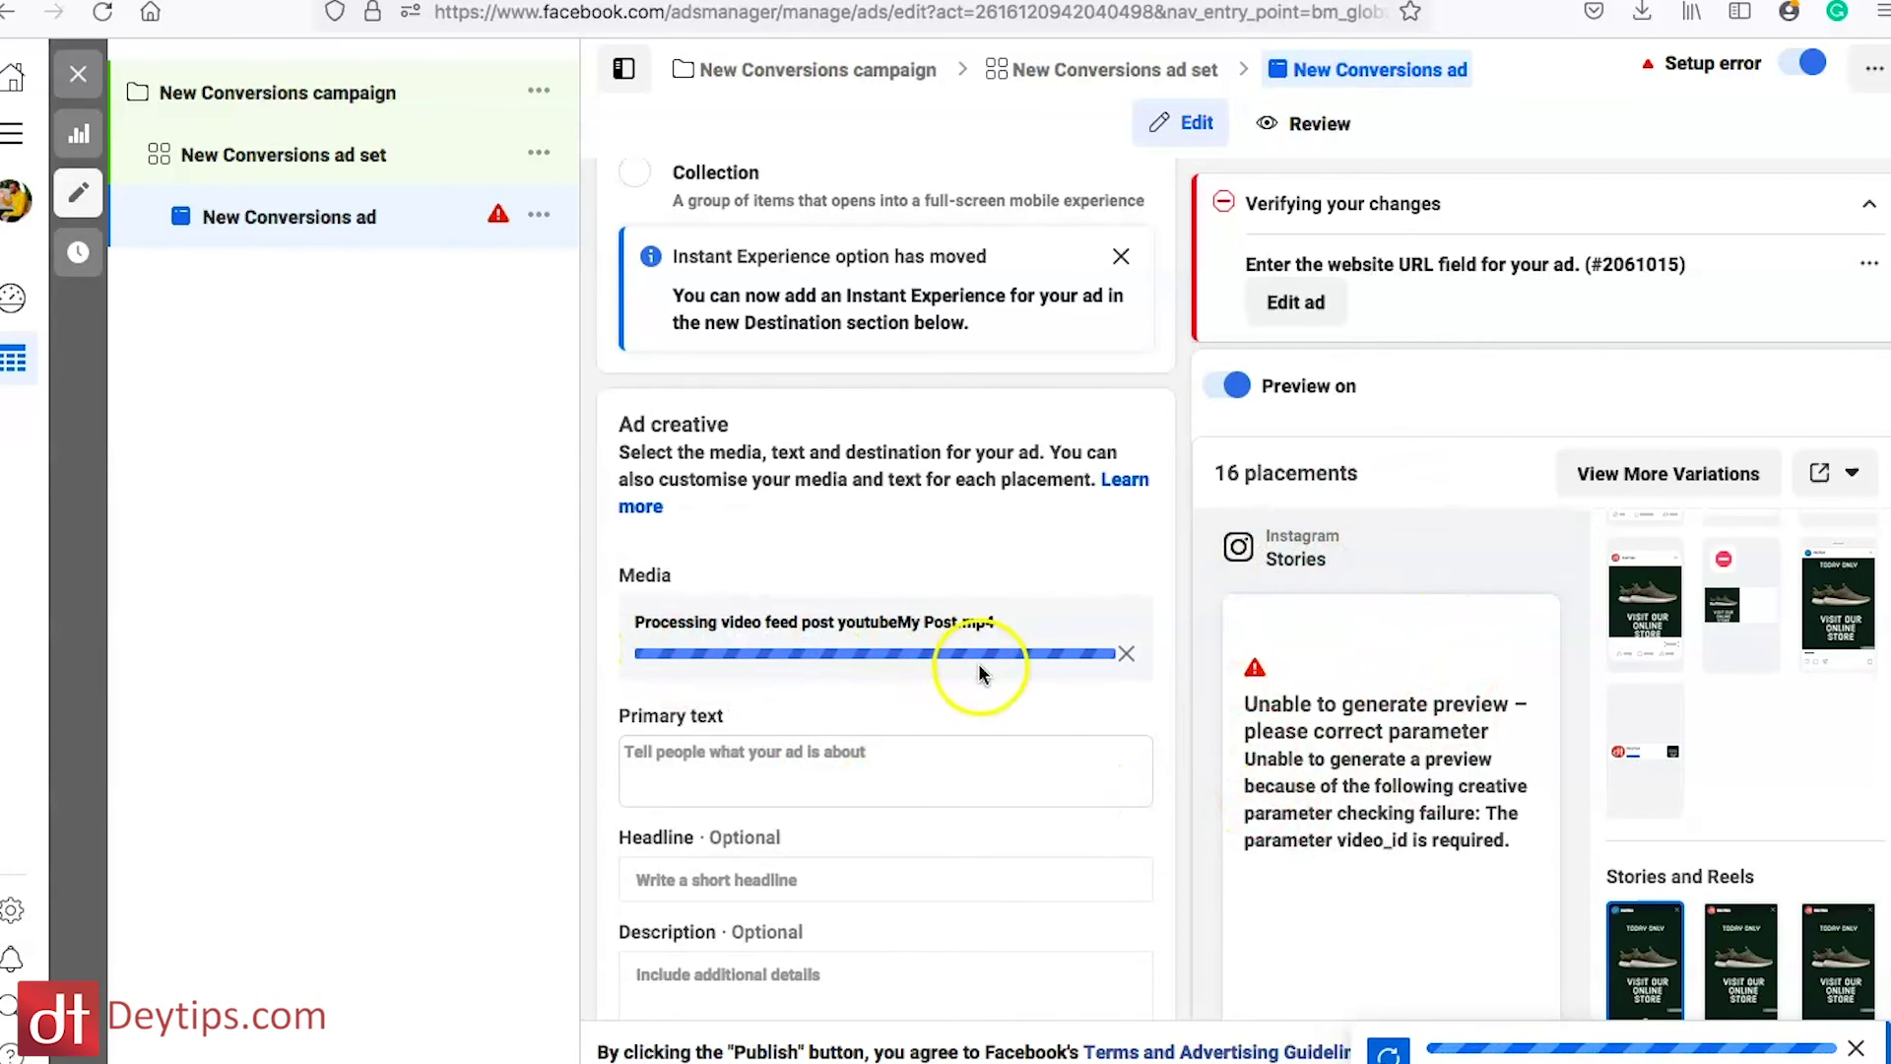
scroll(937, 705, down, 2)
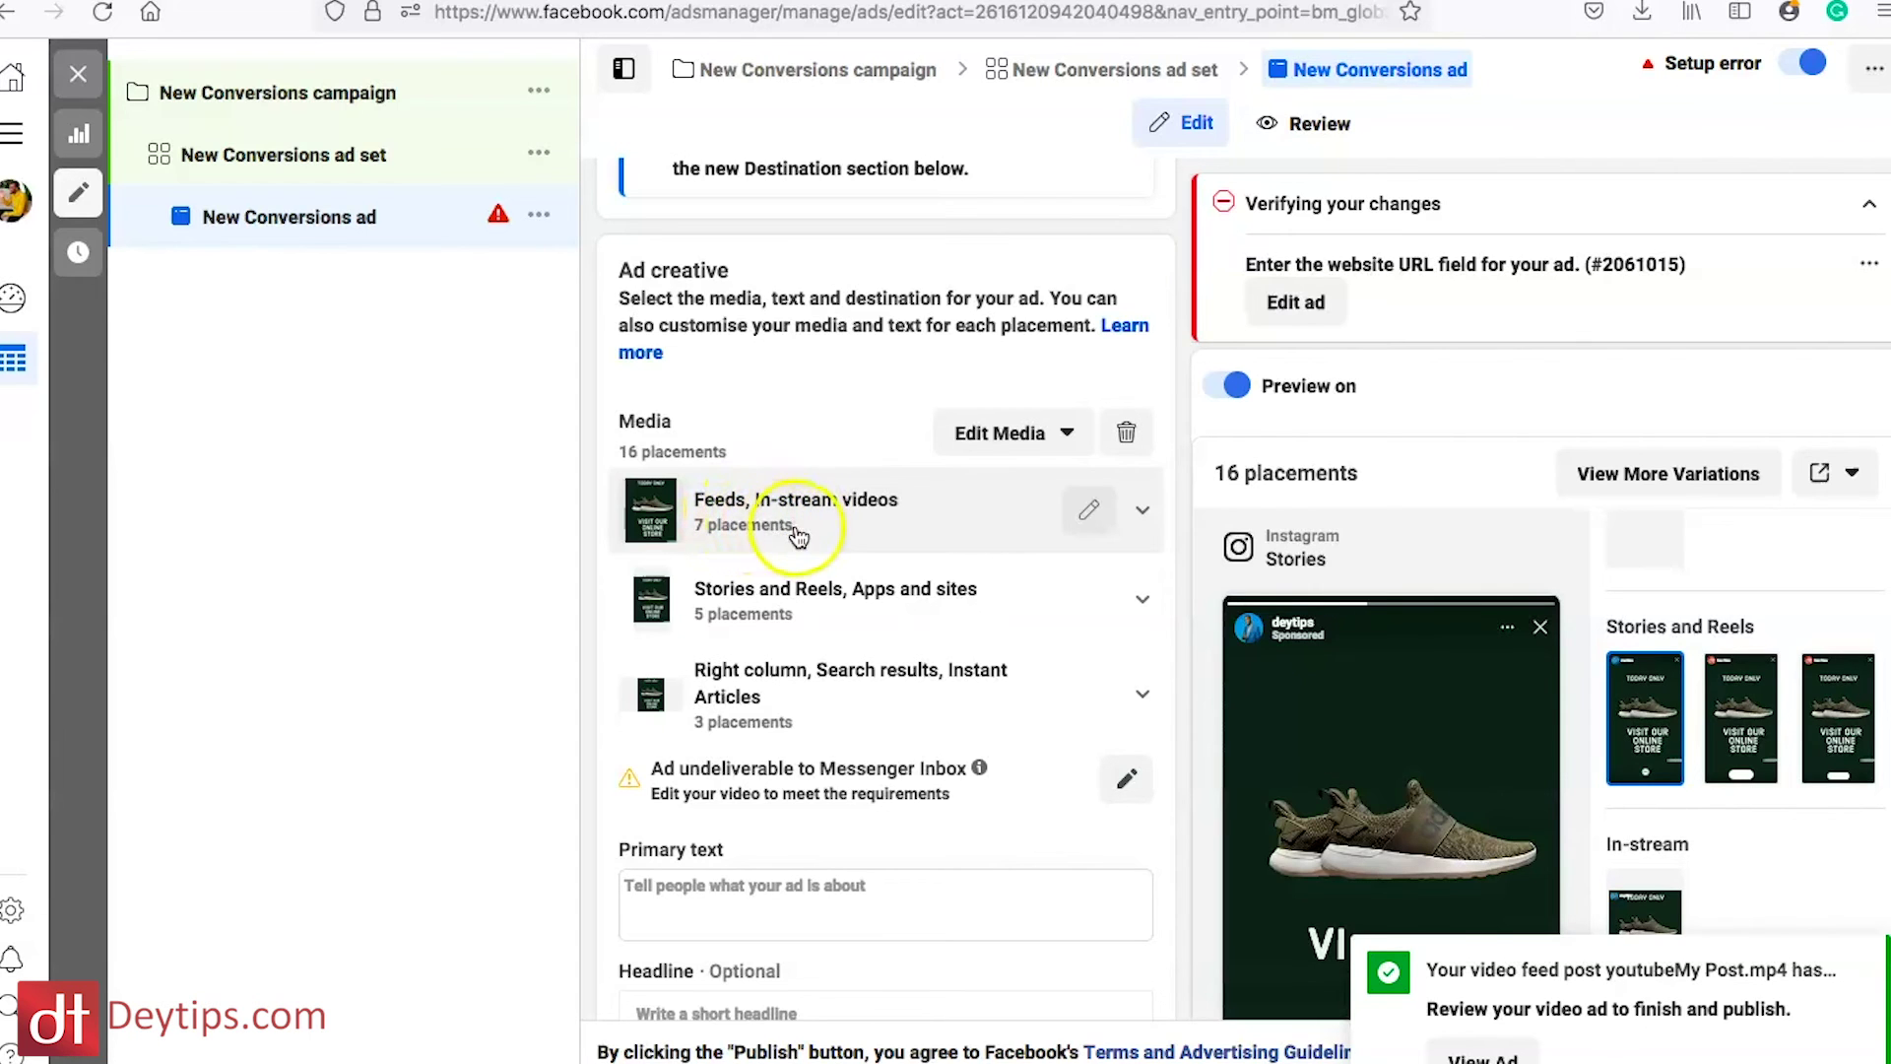
scroll(826, 544, down, 2)
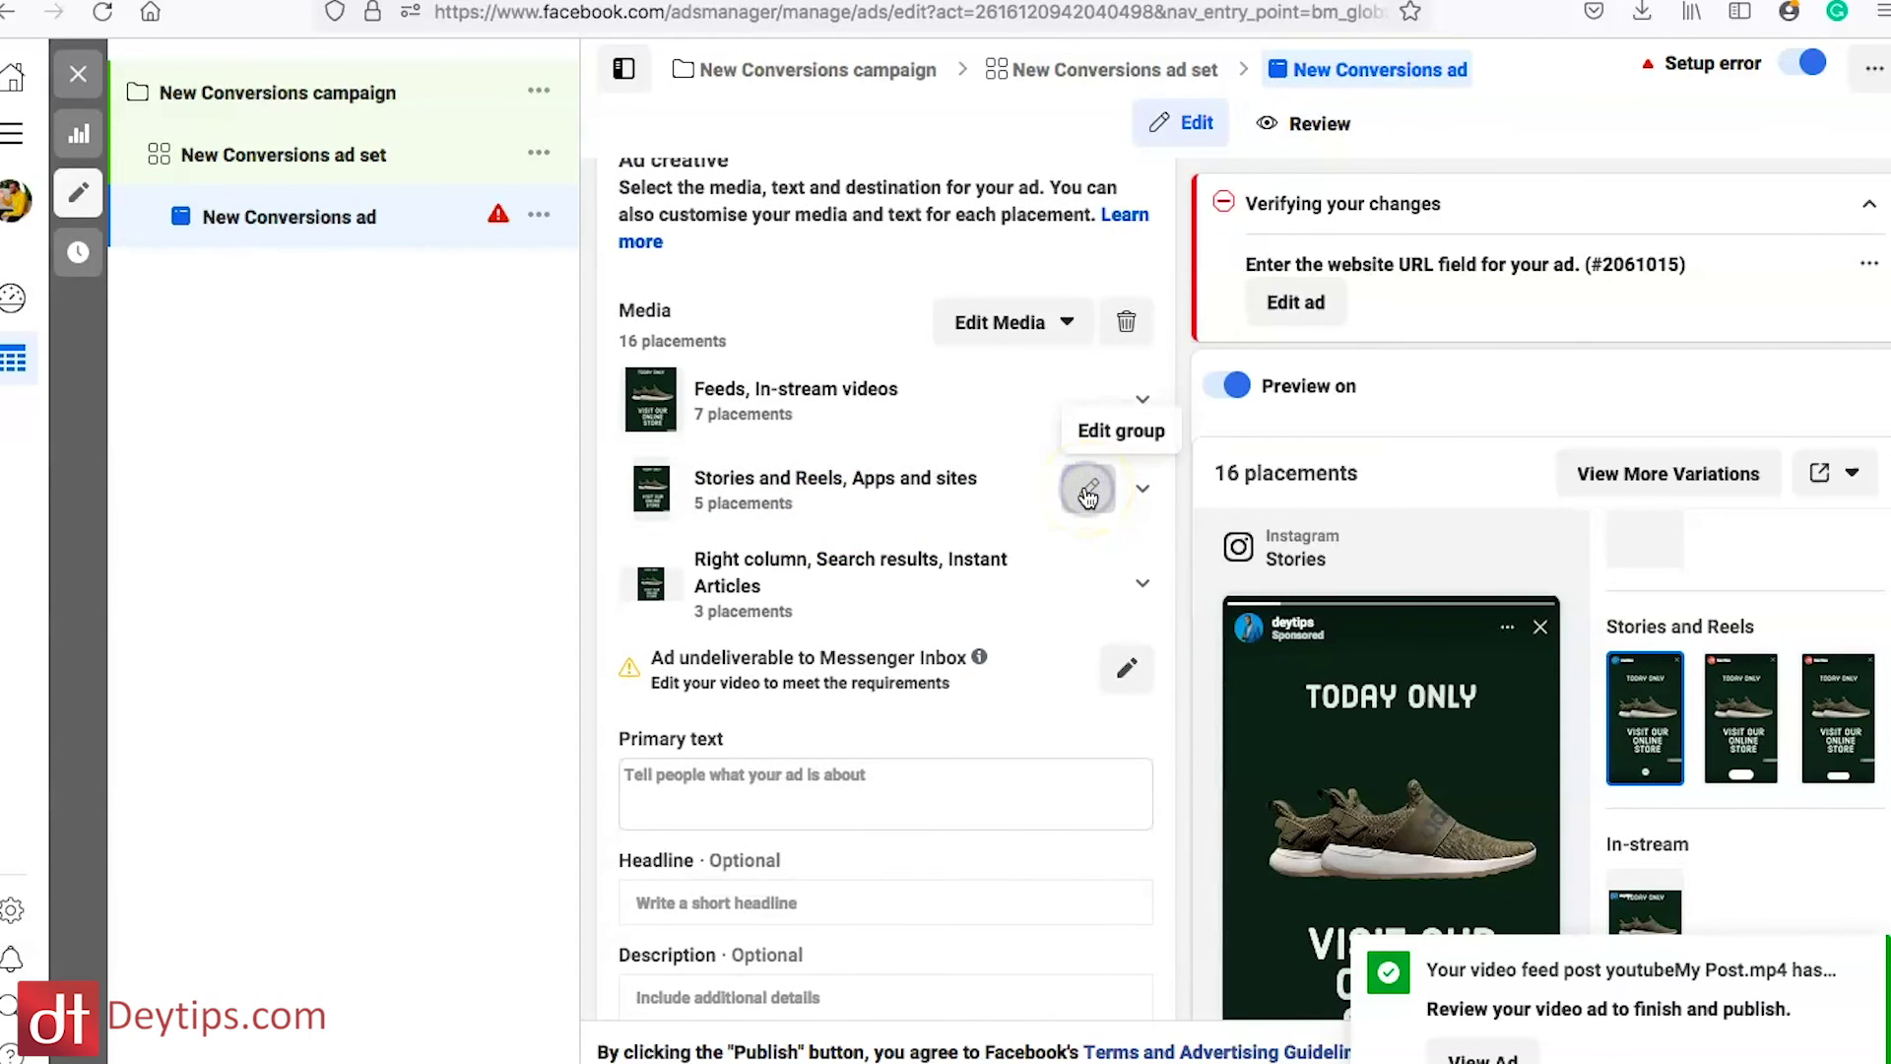
Upload the story .mp4 as the replacement video for the Stories and Reels placements
click(1089, 490)
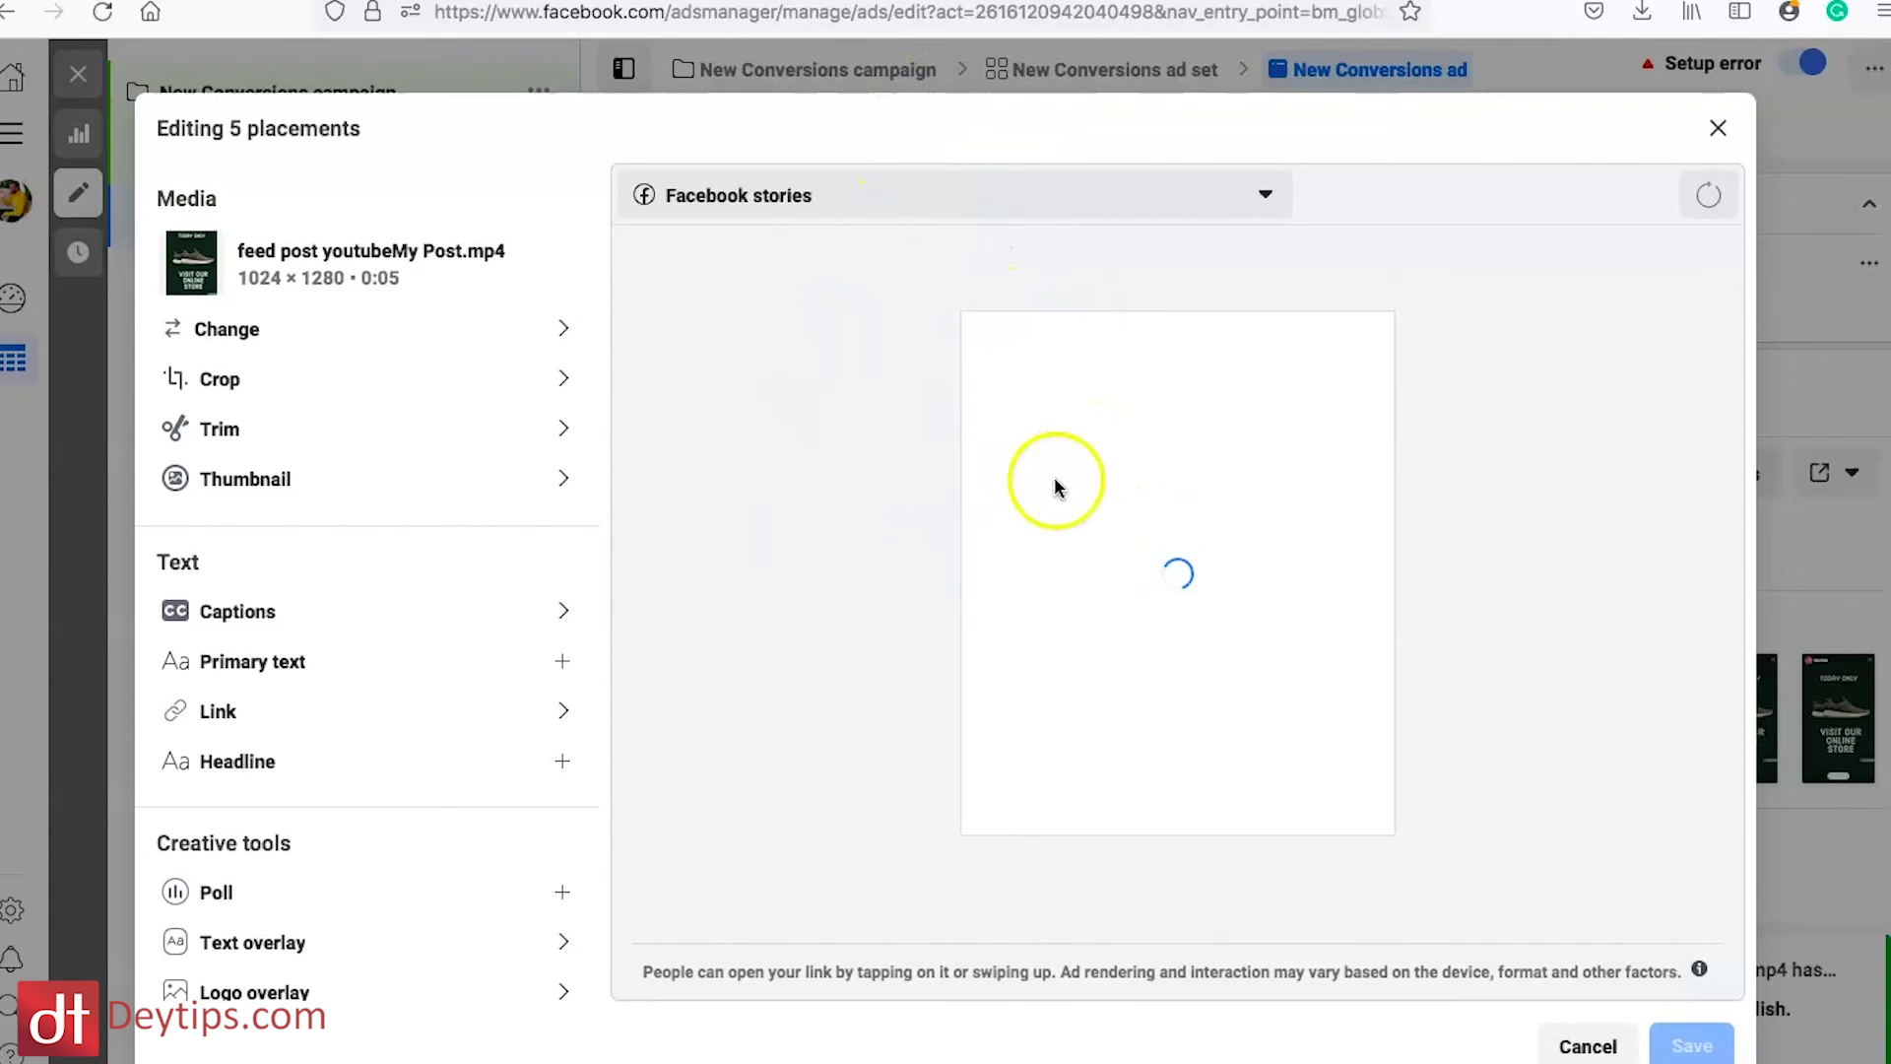
click(366, 331)
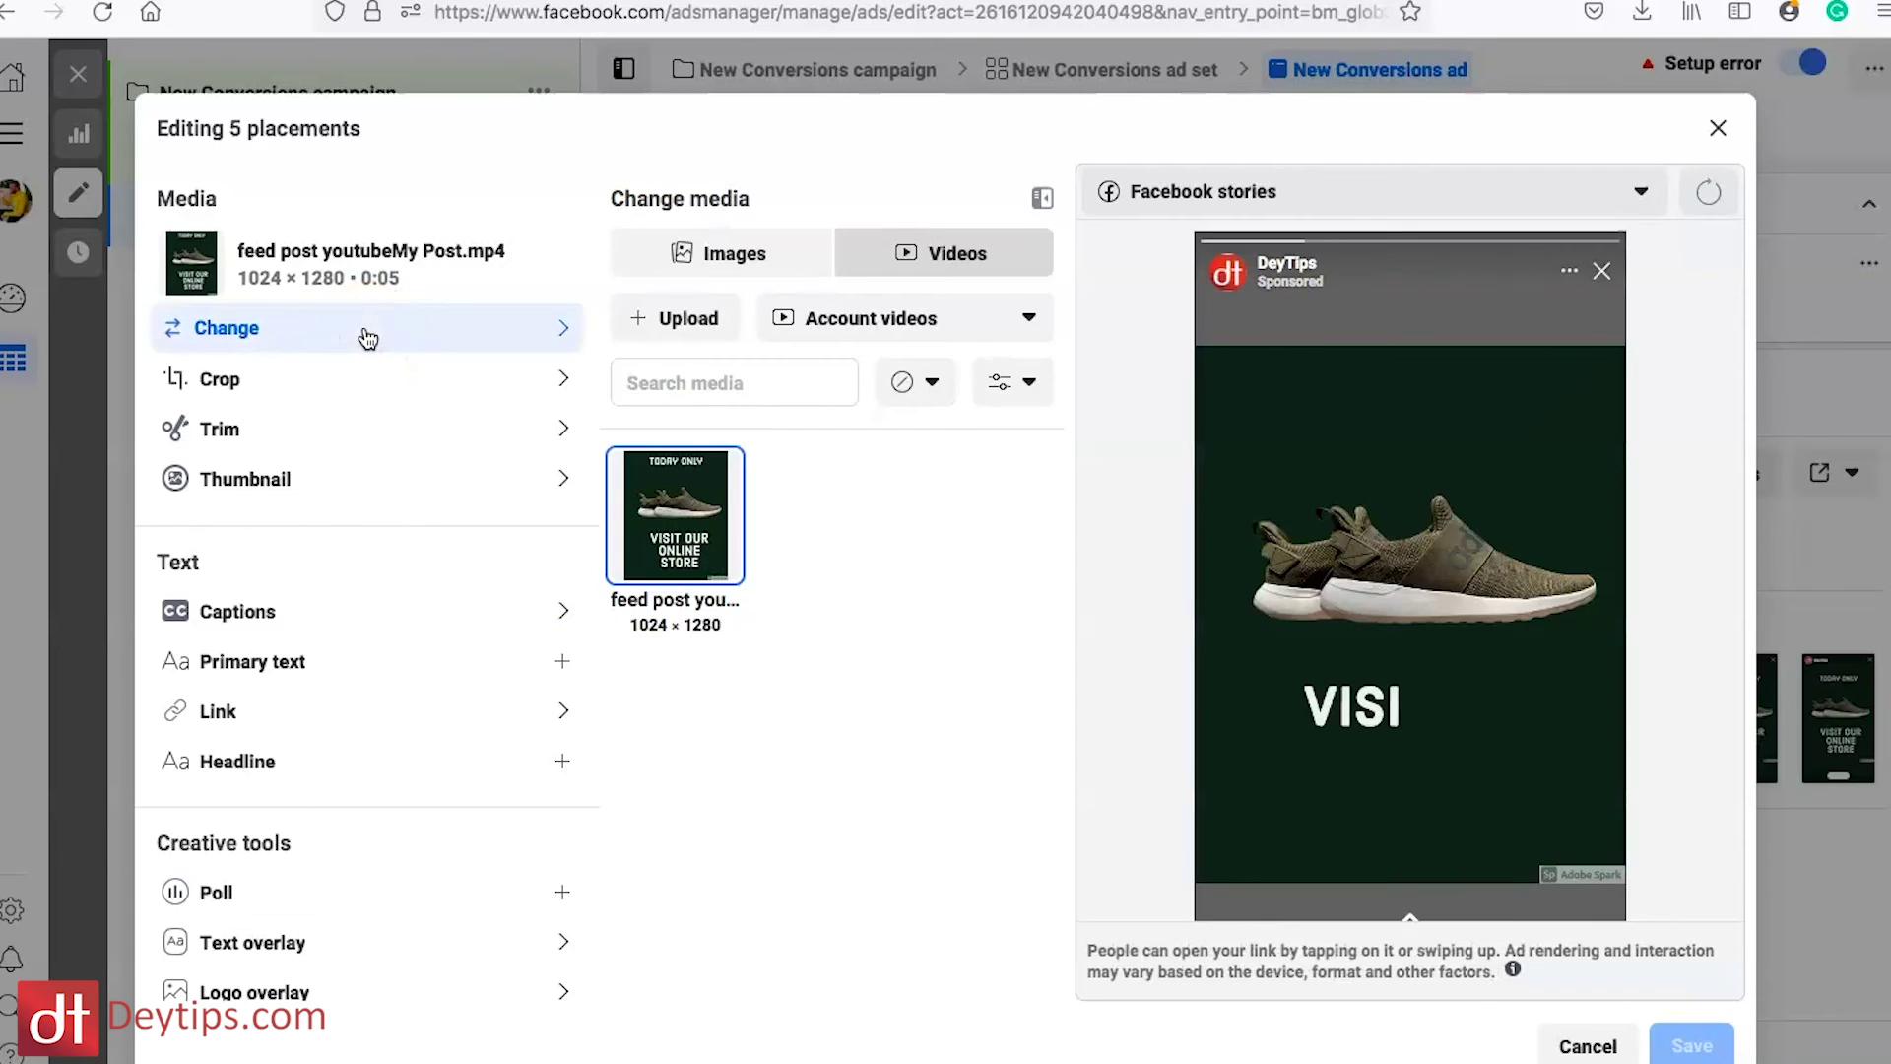
click(686, 315)
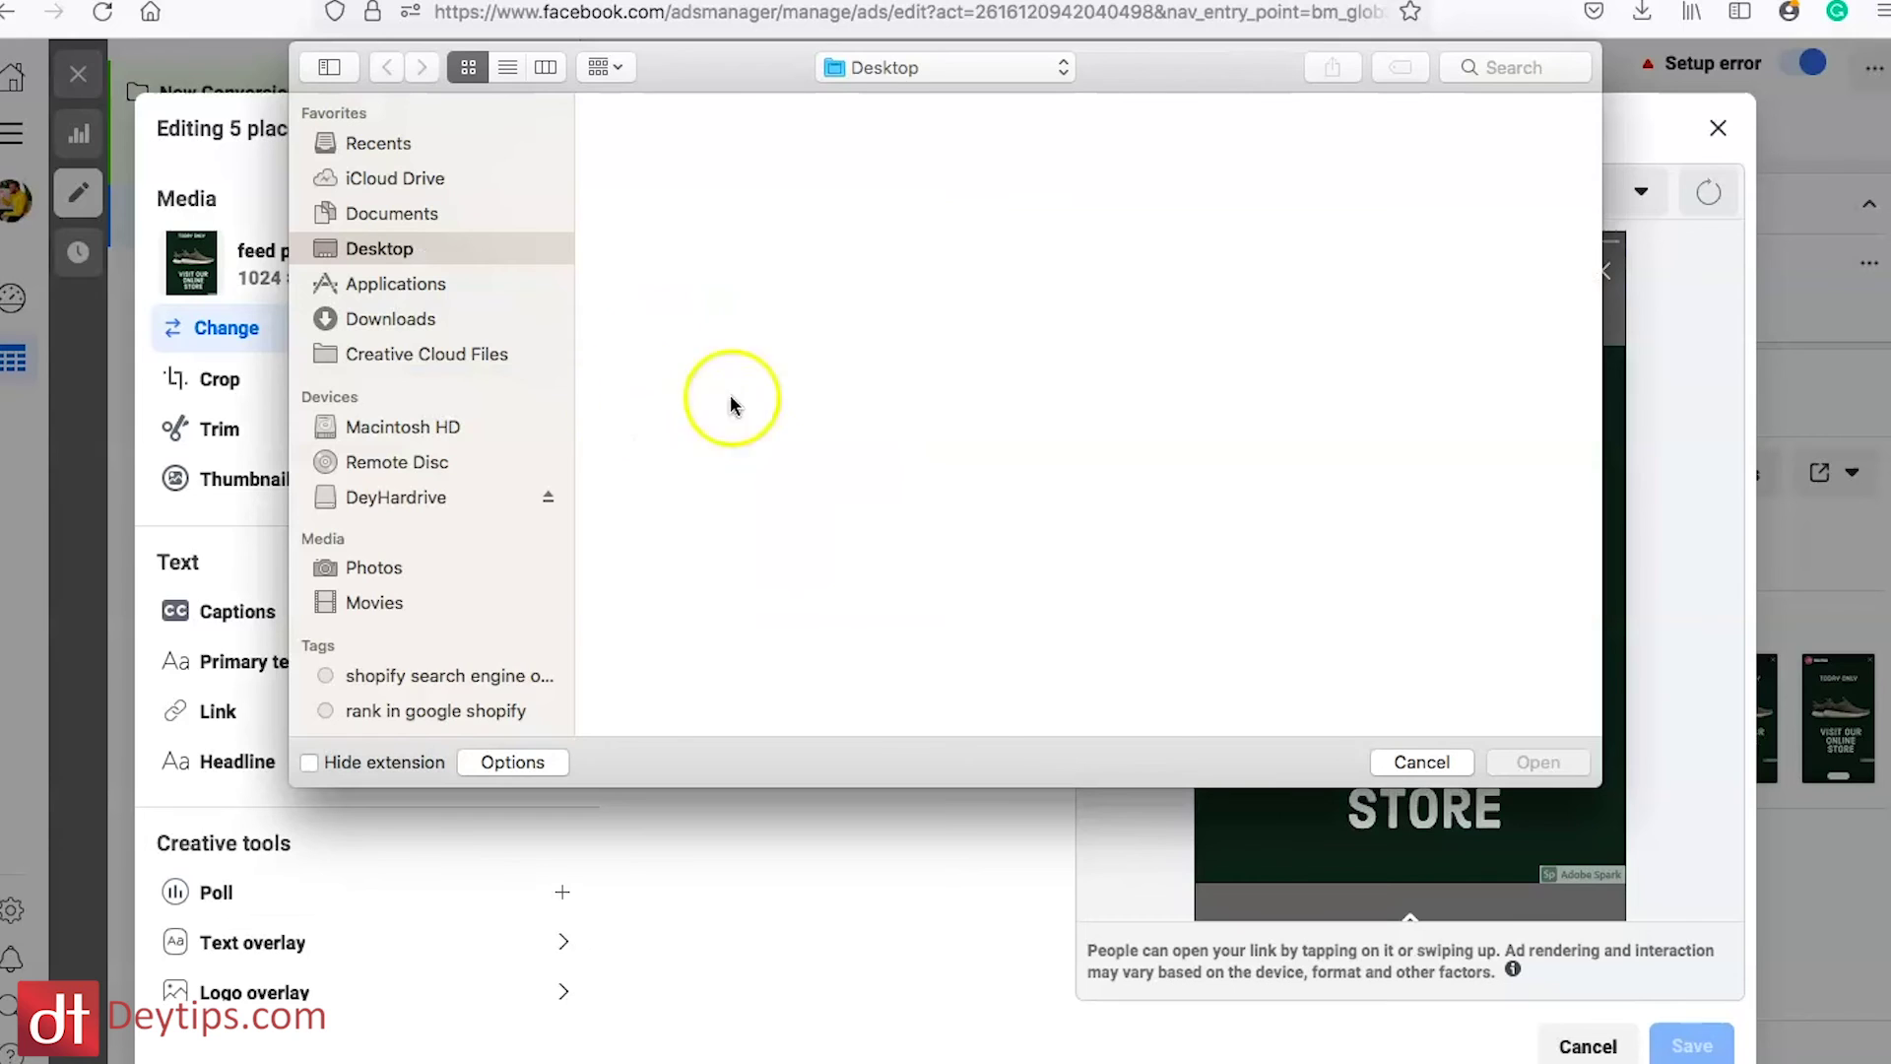
scroll(1057, 458, down, 3)
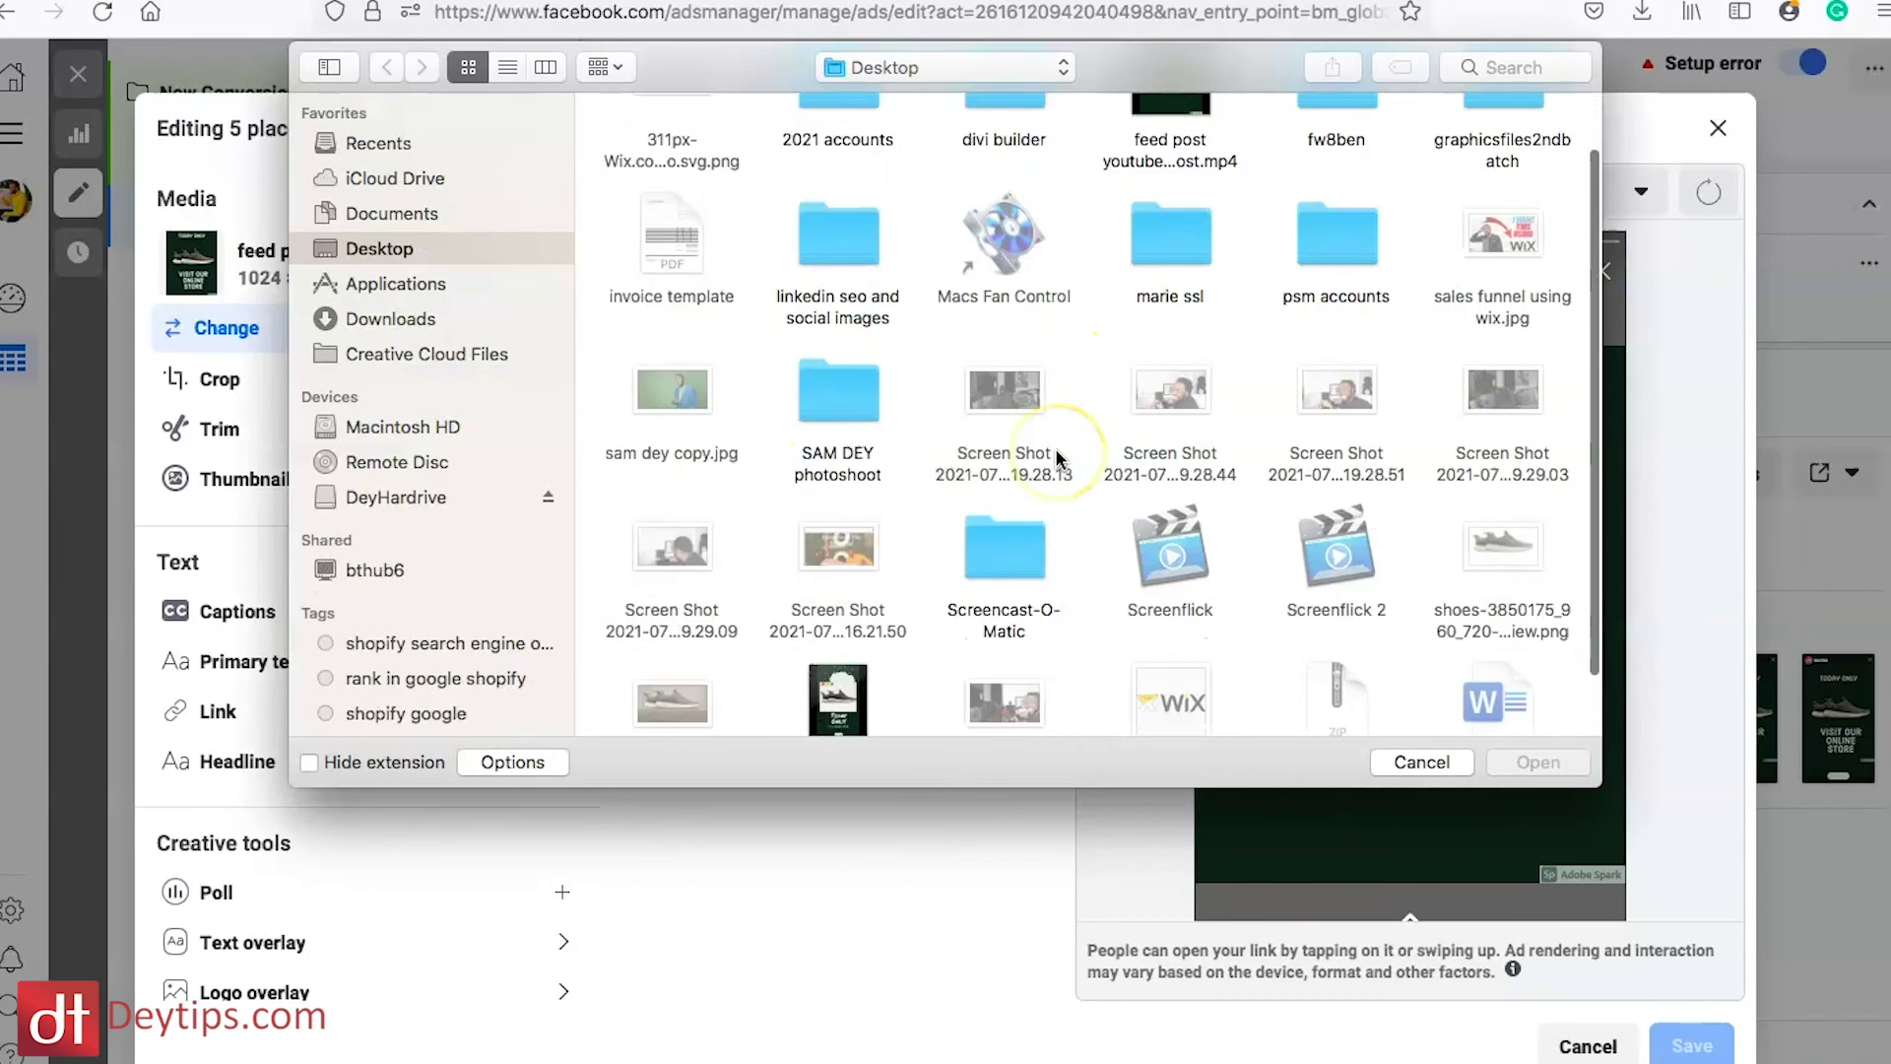
click(841, 650)
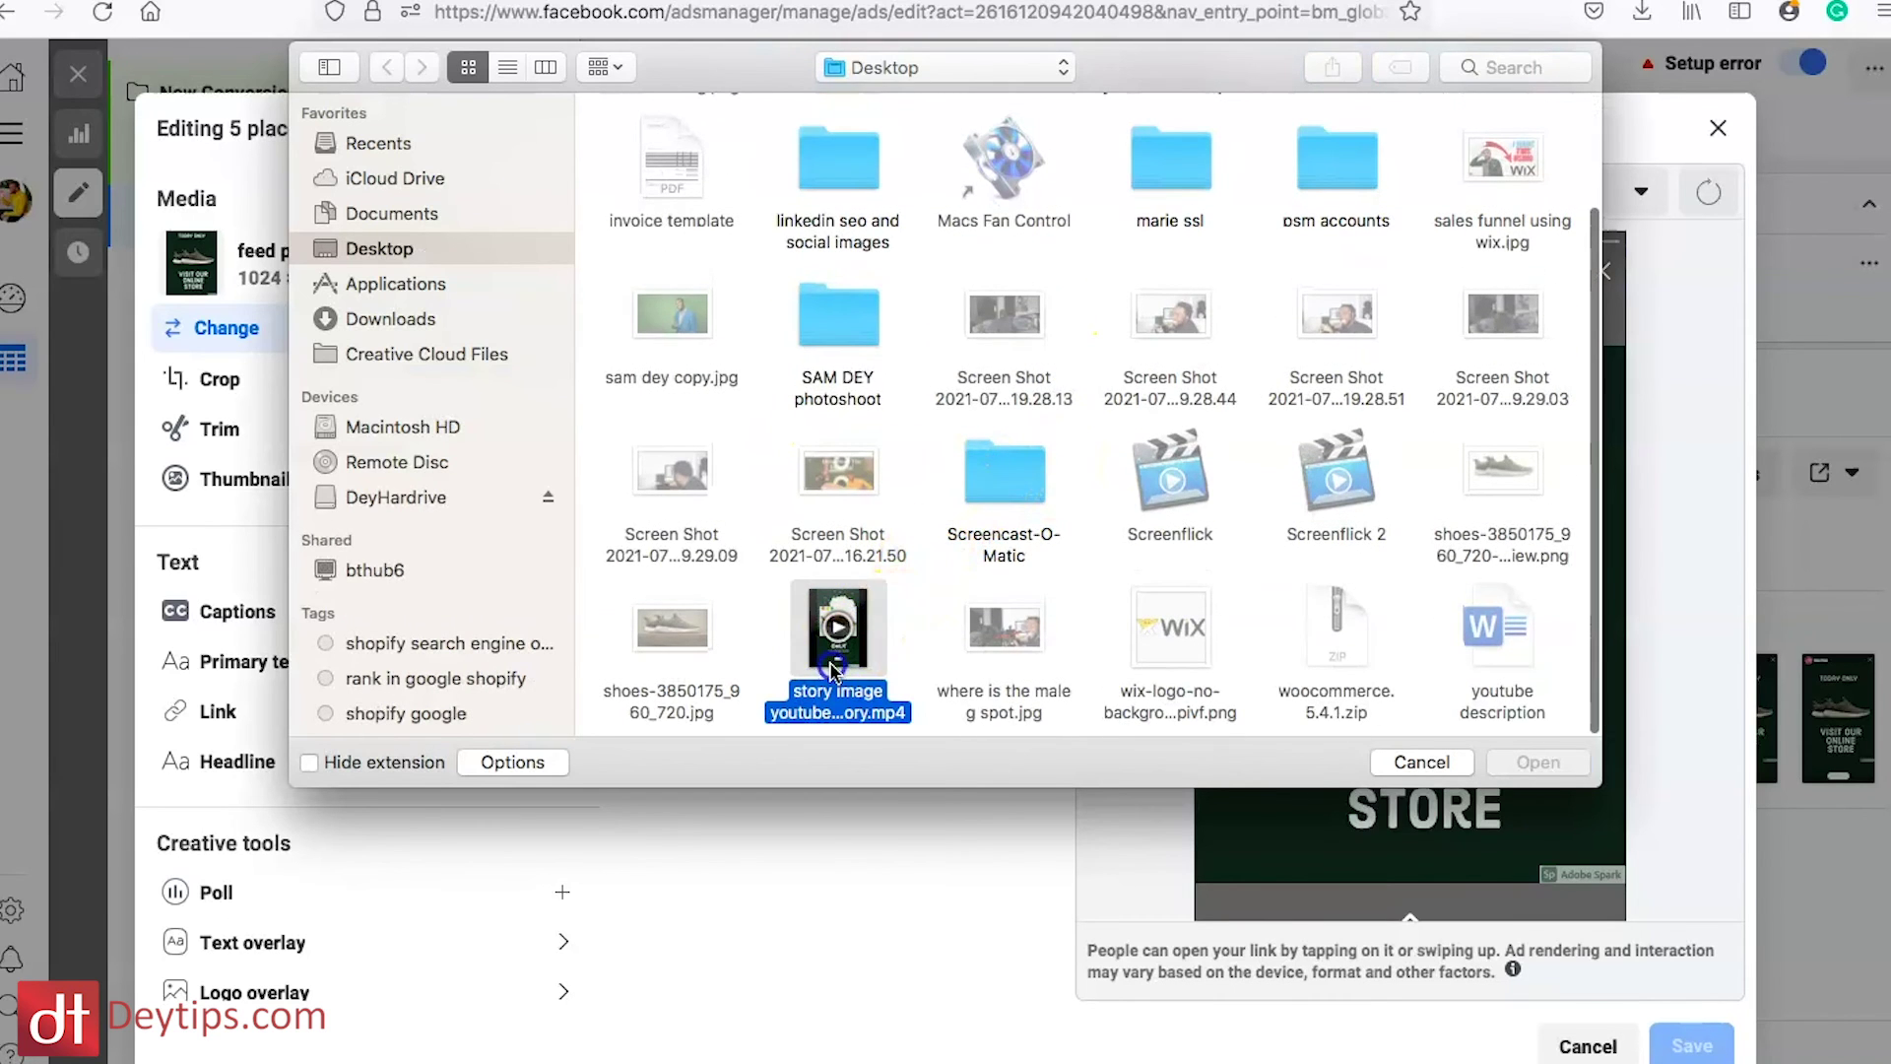
click(1520, 763)
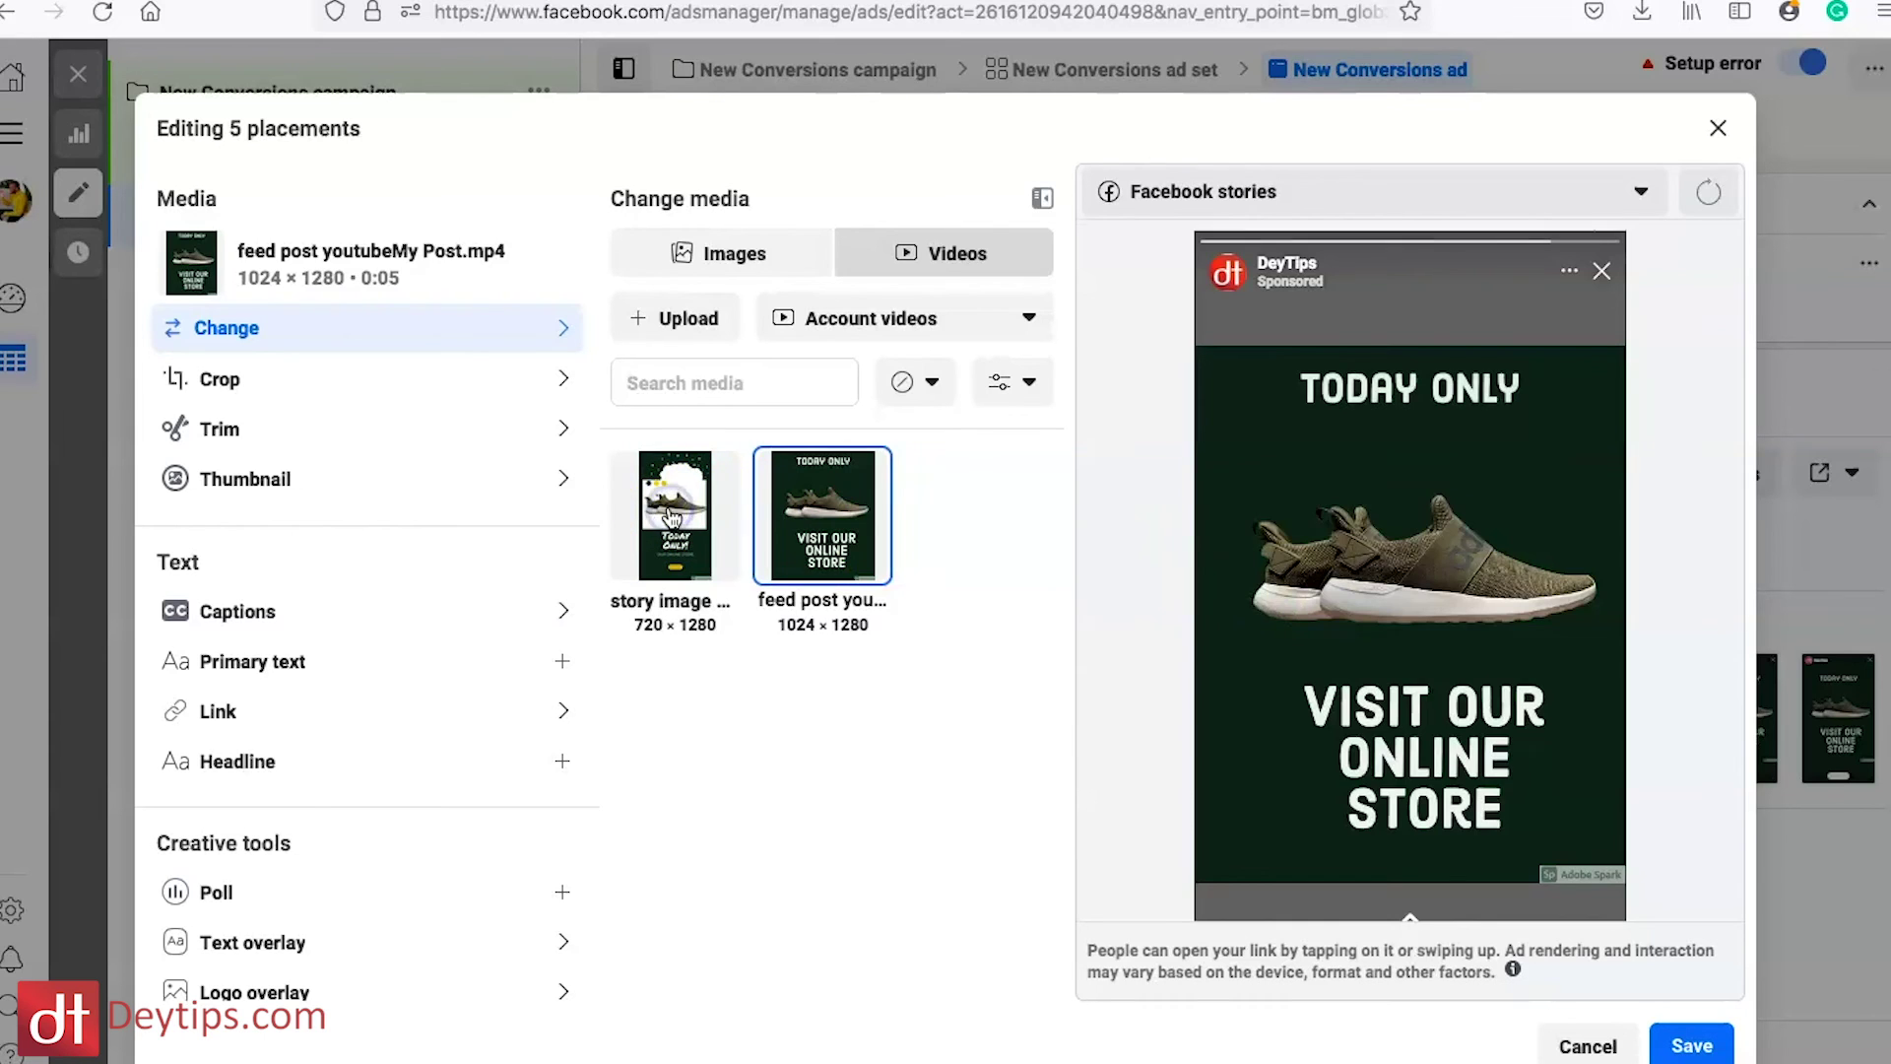
Select the 720 × 1280 story video for the five story placements and save
click(673, 519)
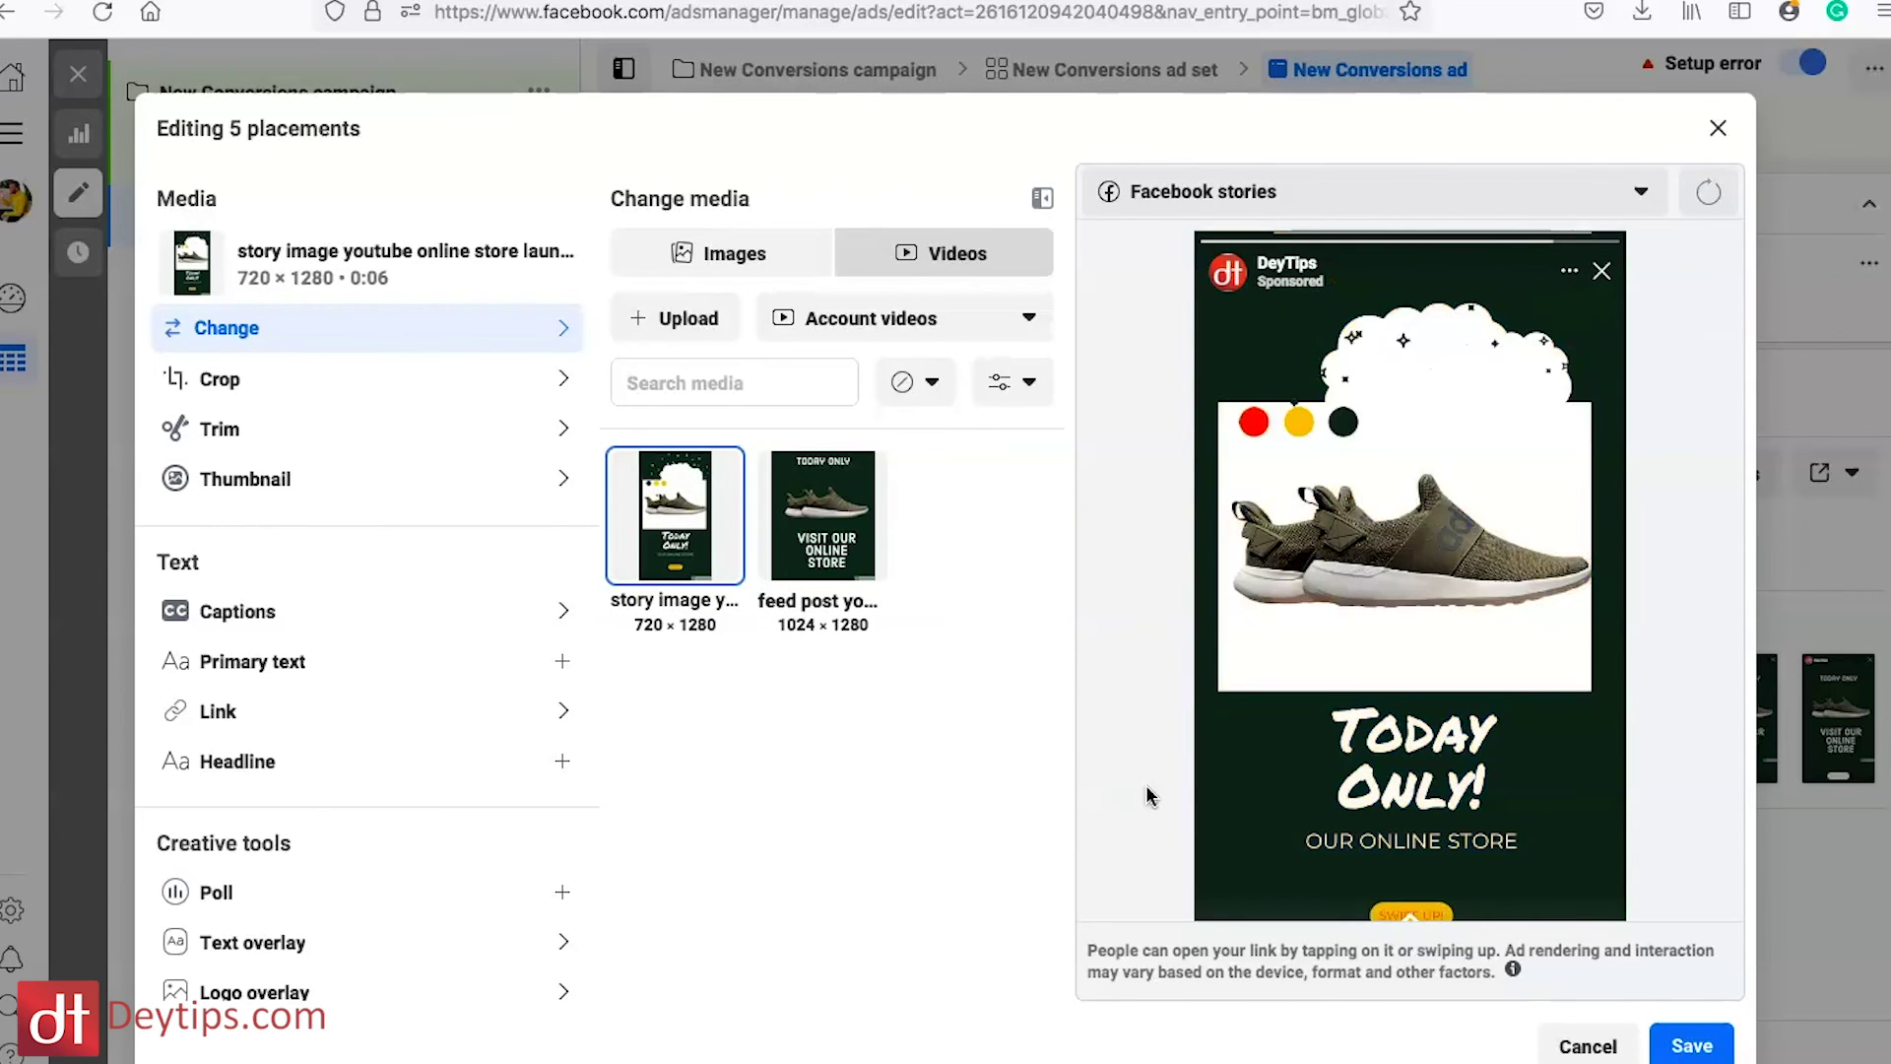
click(1480, 589)
click(1189, 717)
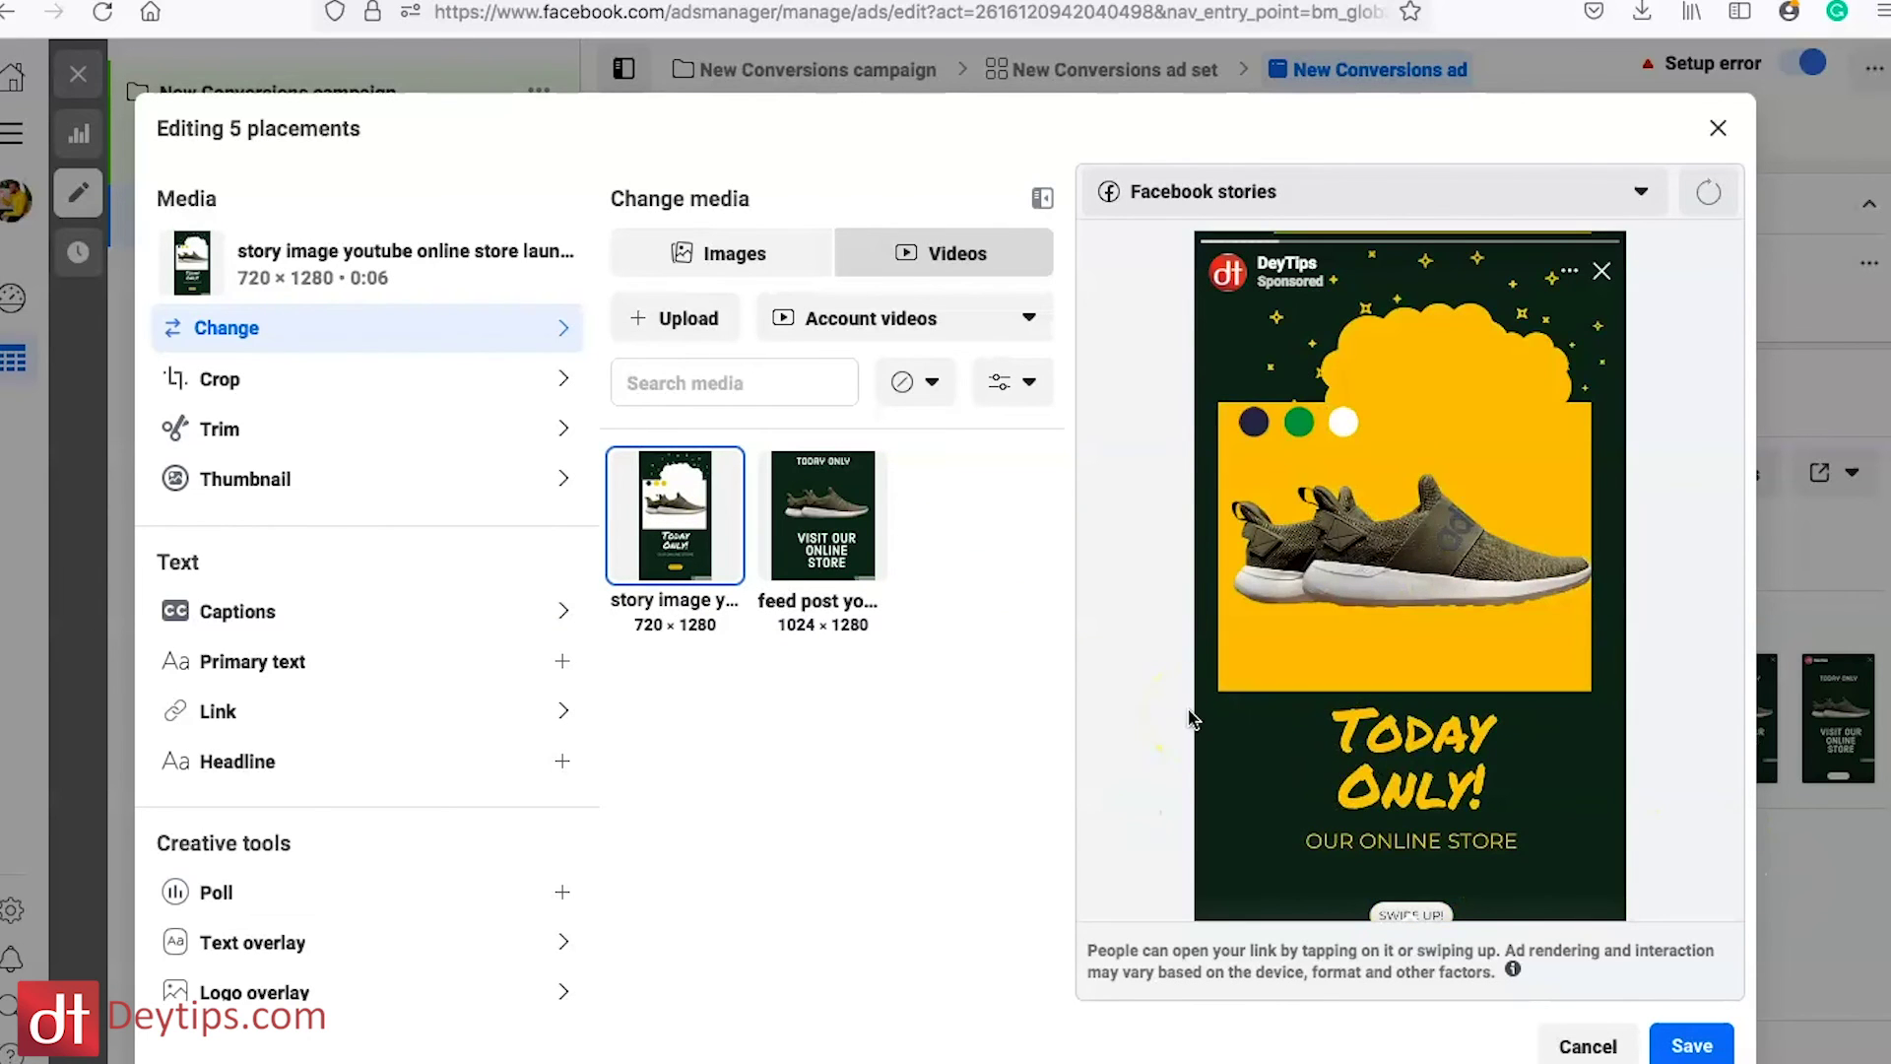
click(1710, 1022)
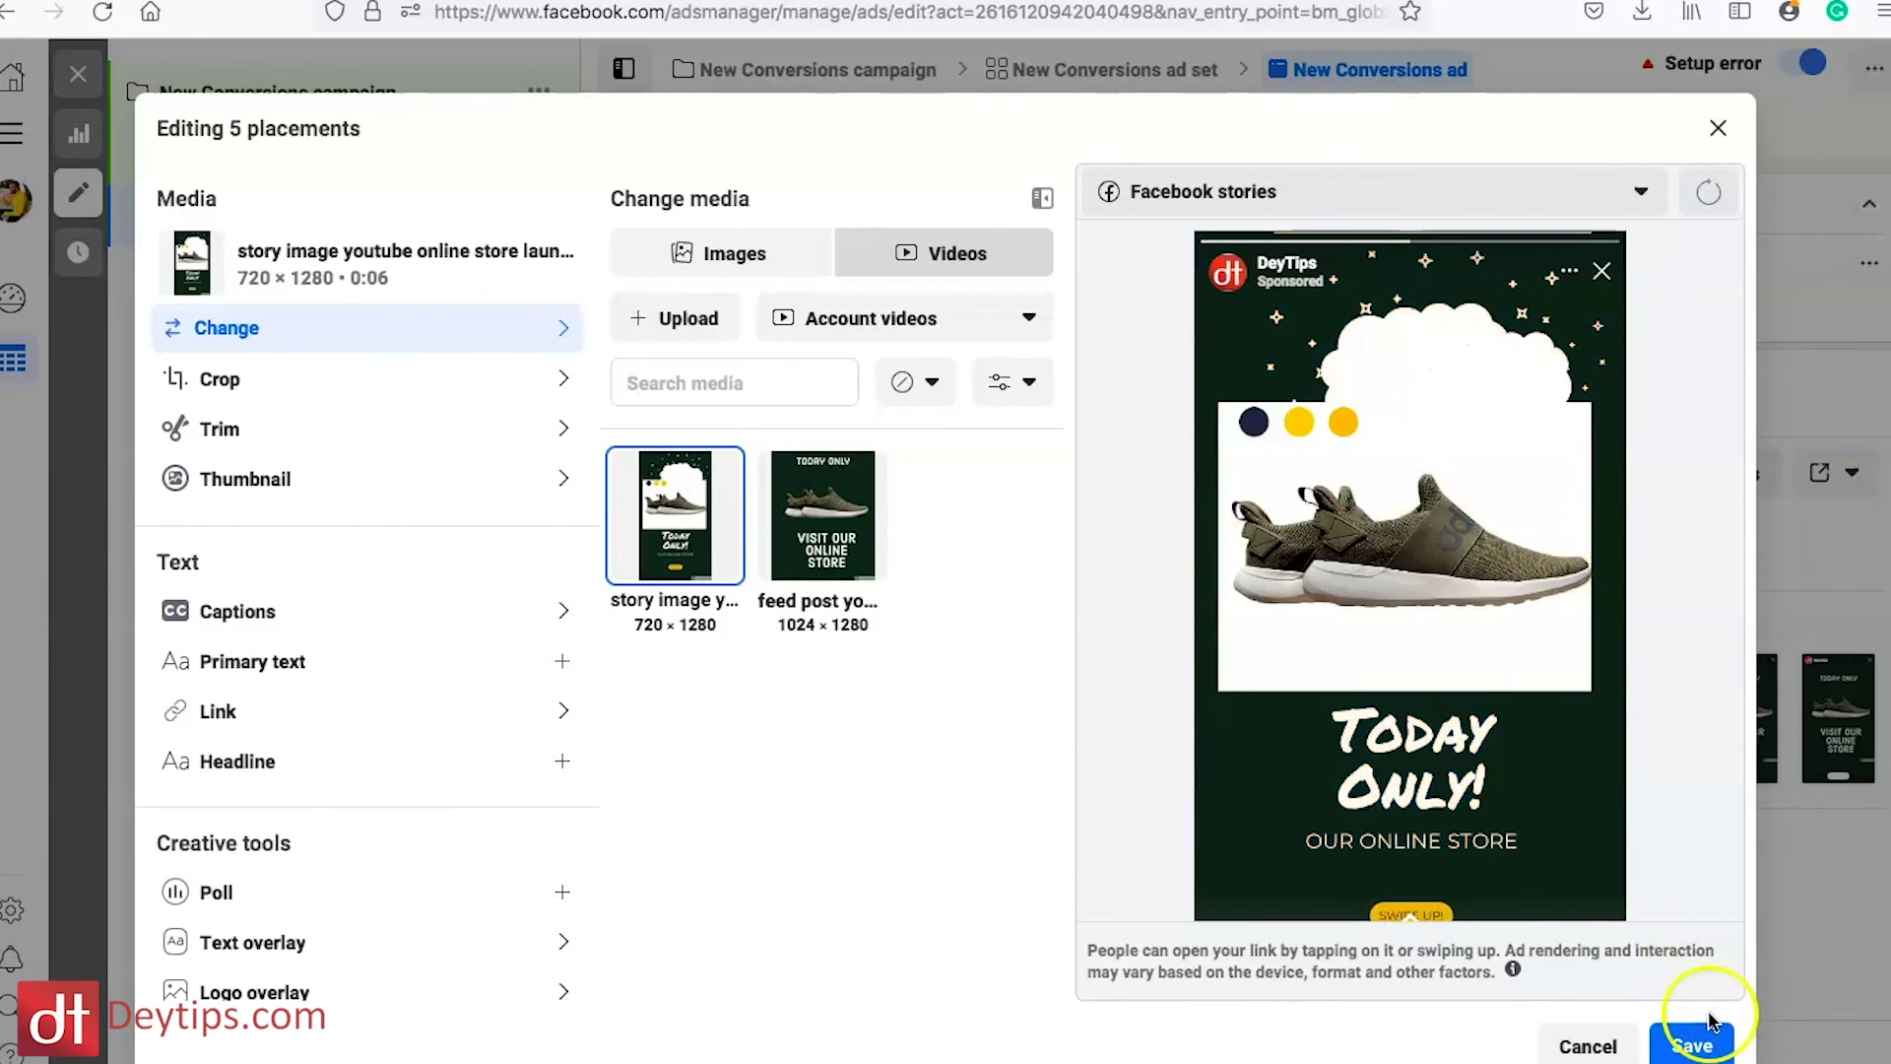